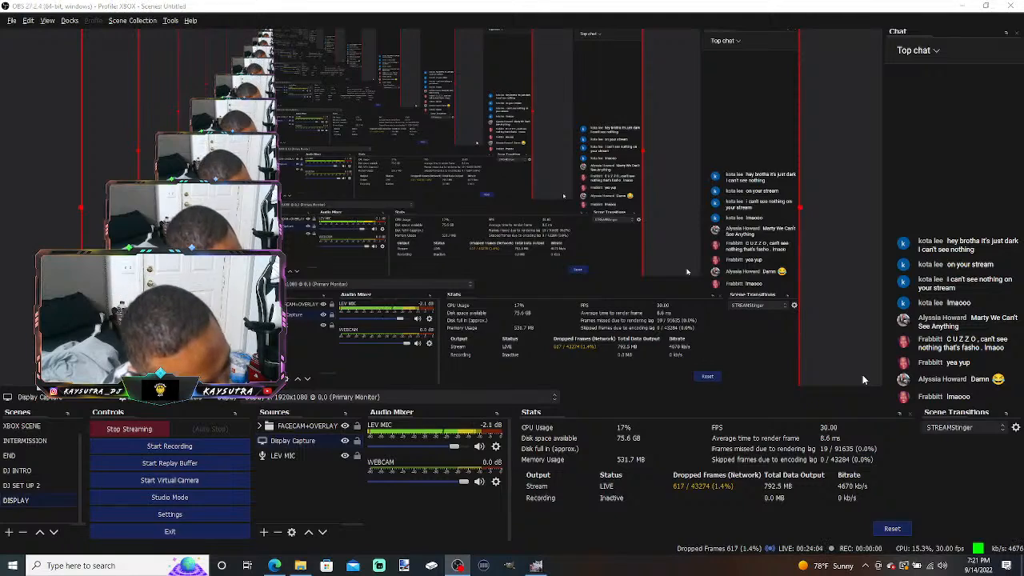
# - Switch to GIMP and create a new blank image 1920 px wide and 1080 px high
pyautogui.hotkey('alt', 'Tab')
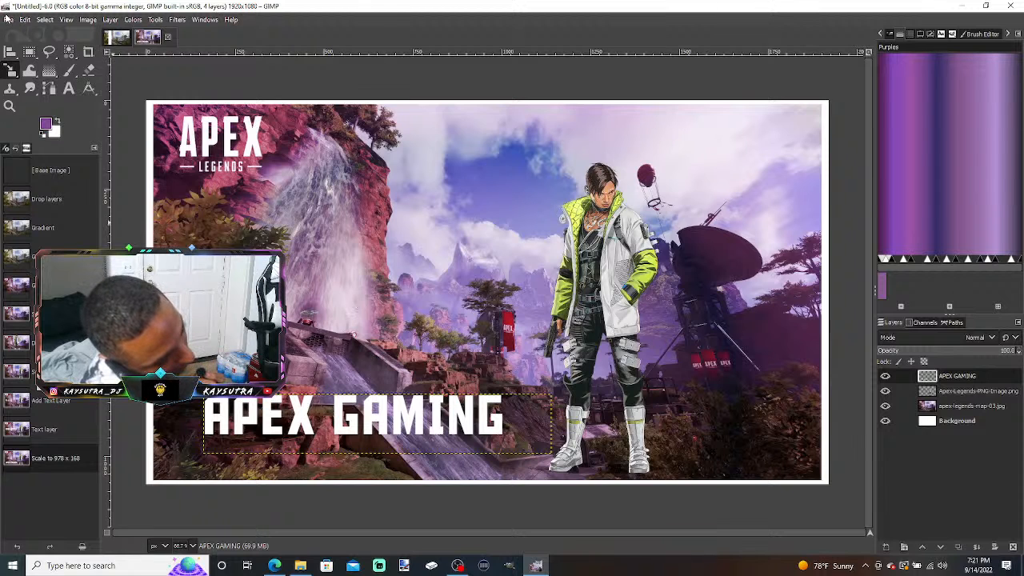
pyautogui.click(8, 19)
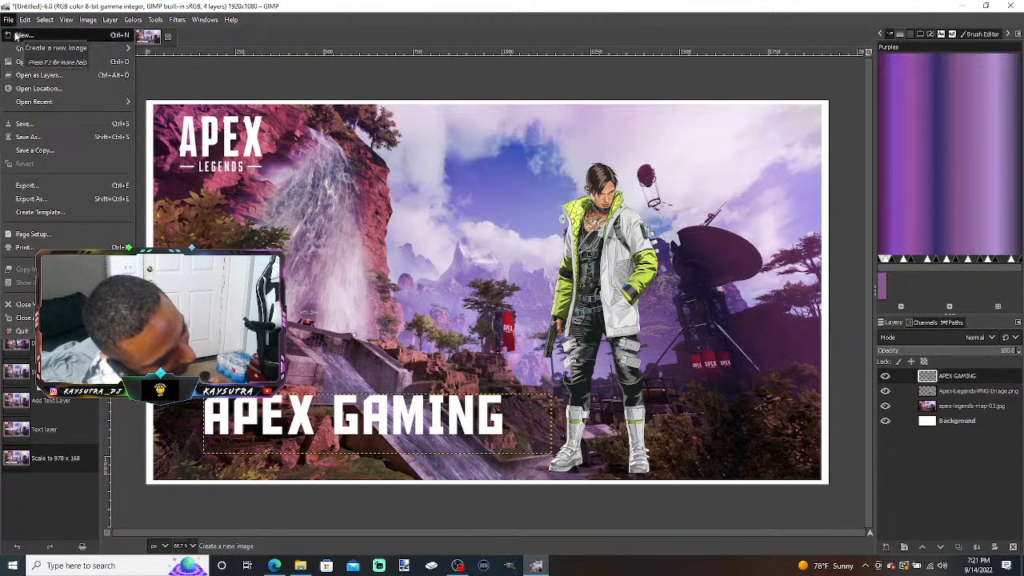
pyautogui.click(16, 35)
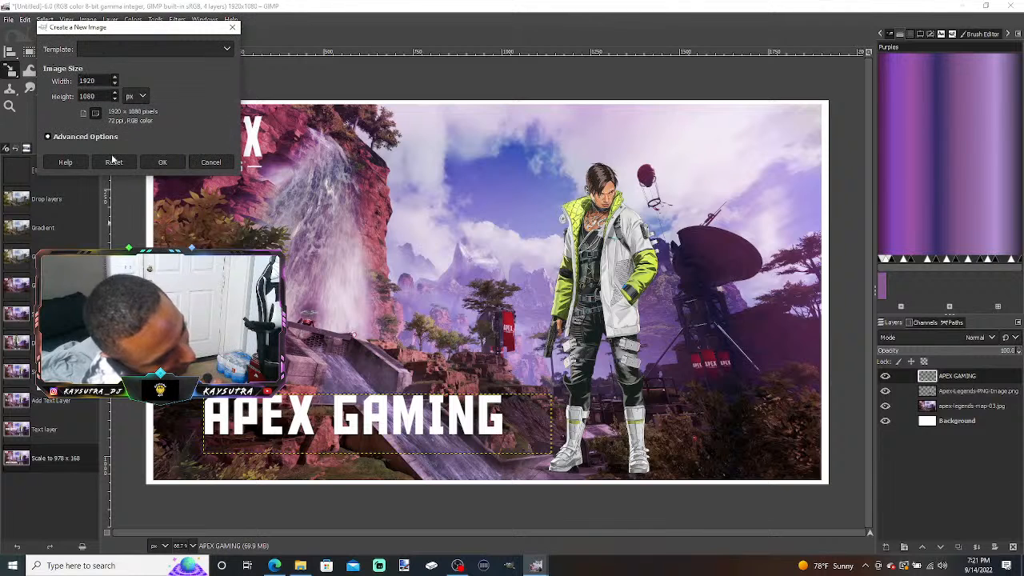
pyautogui.click(160, 162)
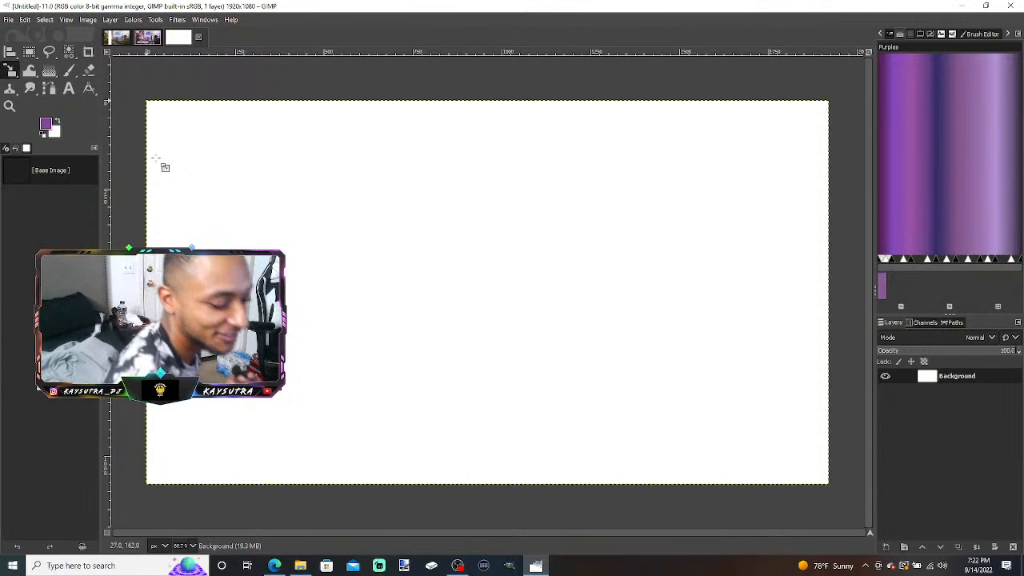
pyautogui.hotkey('alt', 'Tab')
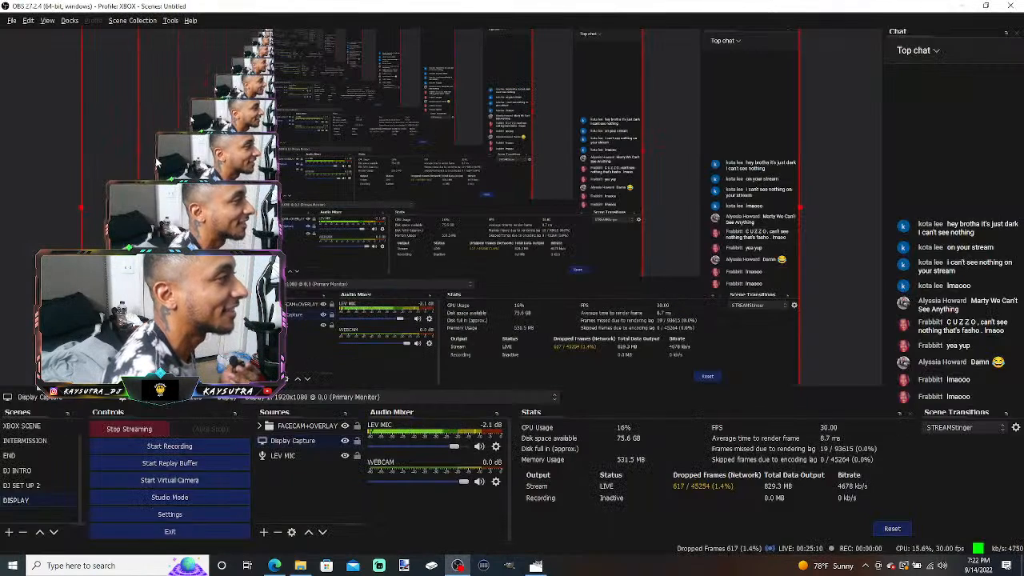
pyautogui.press('alt')
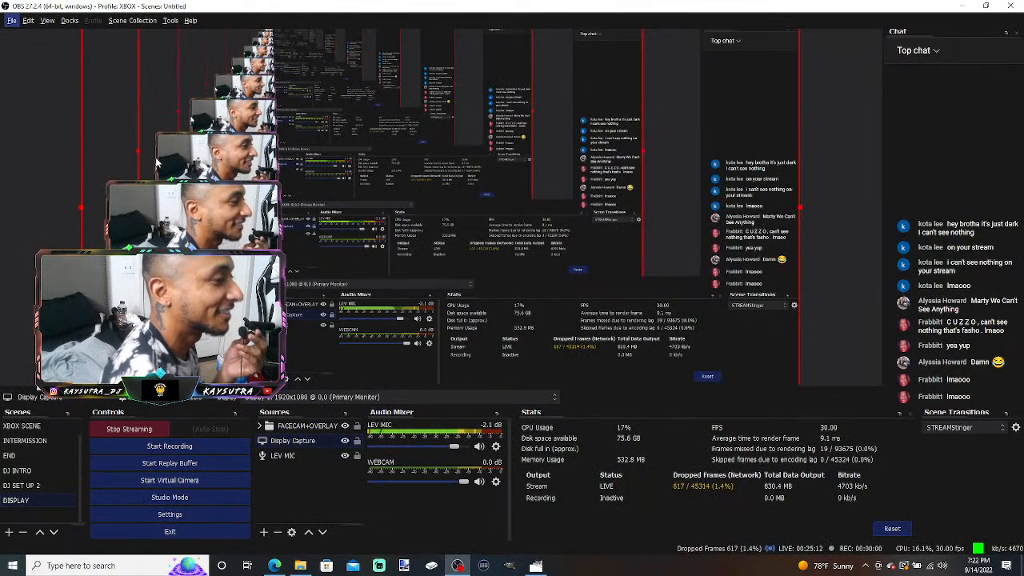
pyautogui.hotkey('alt', 'Tab')
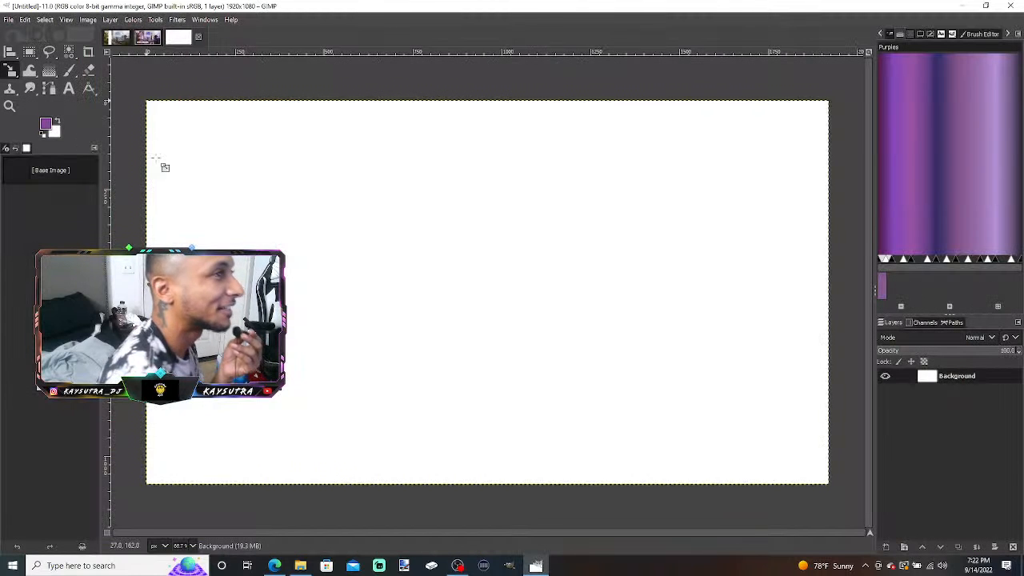
# - Quit GIMP and discard the changes in all unsaved images
pyautogui.click(1009, 8)
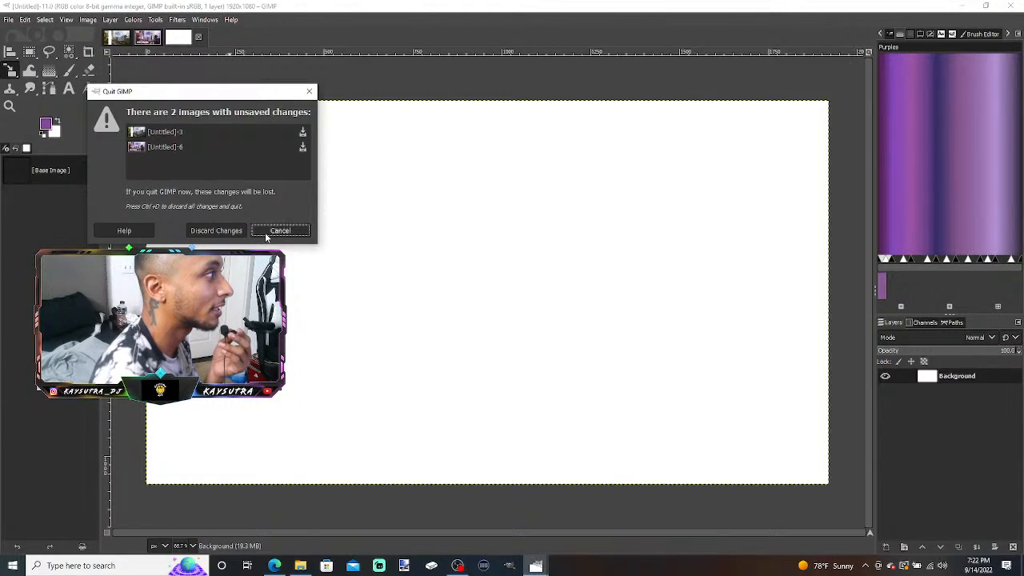
pyautogui.click(220, 231)
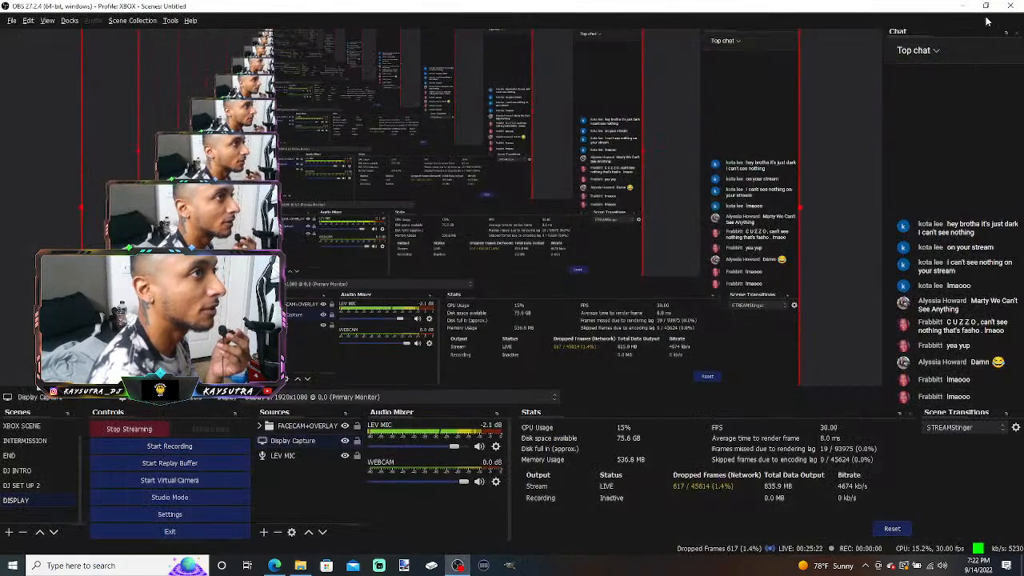
# - Clear the desktop by minimizing OBS and closing the browser and the Documents folder window
pyautogui.click(962, 6)
pyautogui.click(1011, 18)
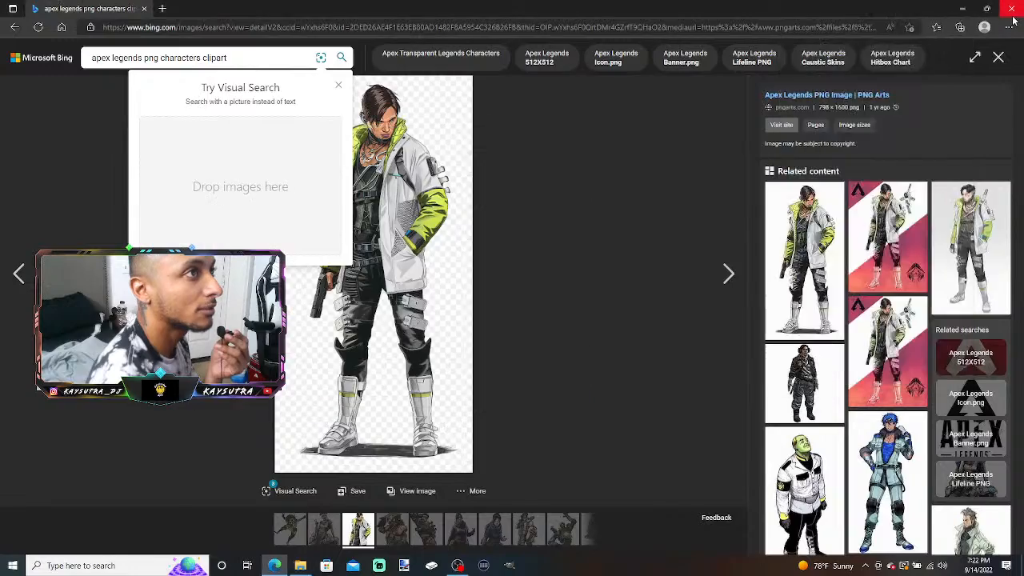
pyautogui.click(1011, 15)
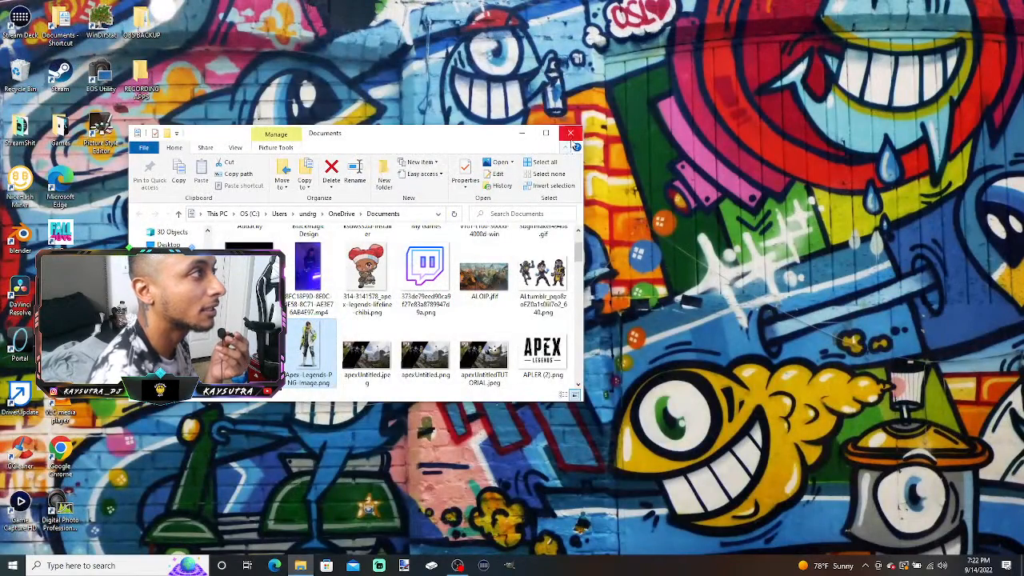
pyautogui.click(571, 133)
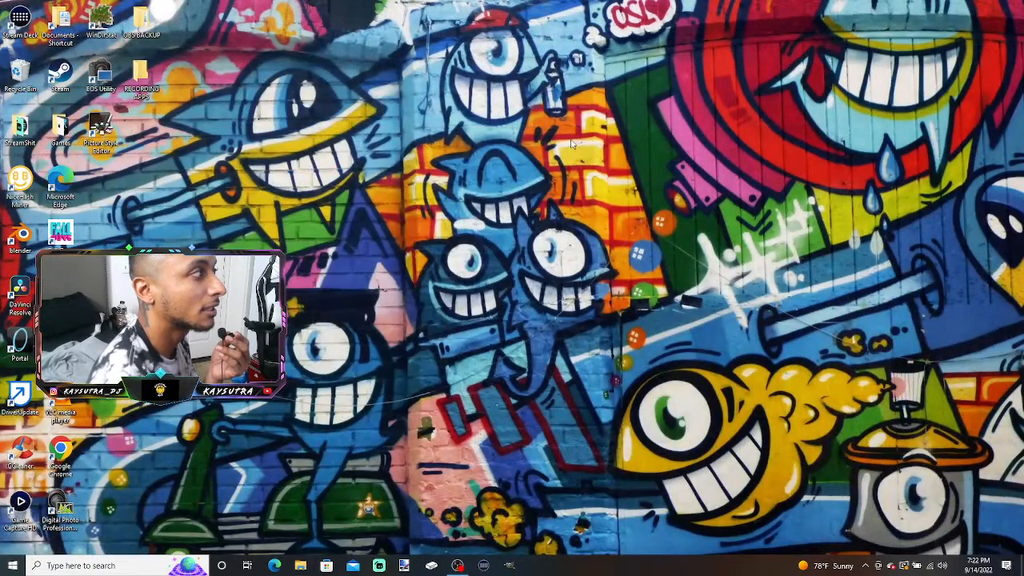
# - Launch GIMP and create a new blank landscape image of 1920 × 1080 px
pyautogui.click(509, 566)
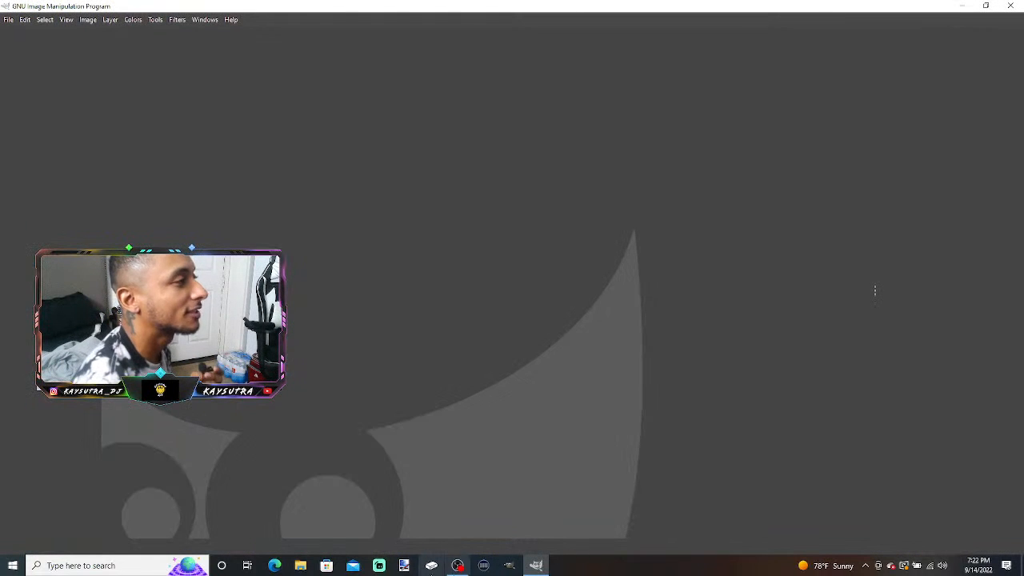
pyautogui.click(8, 21)
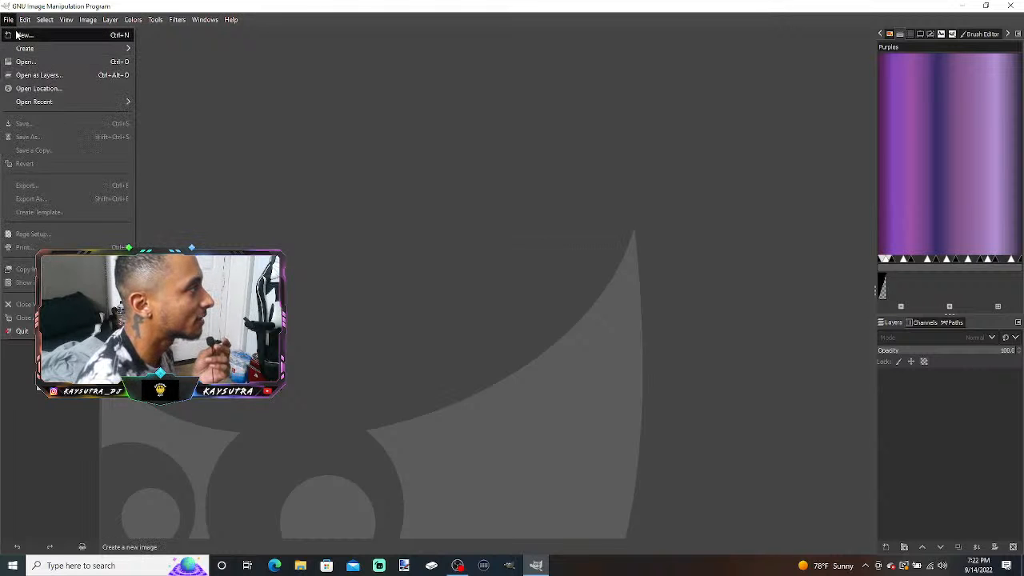
pyautogui.click(19, 35)
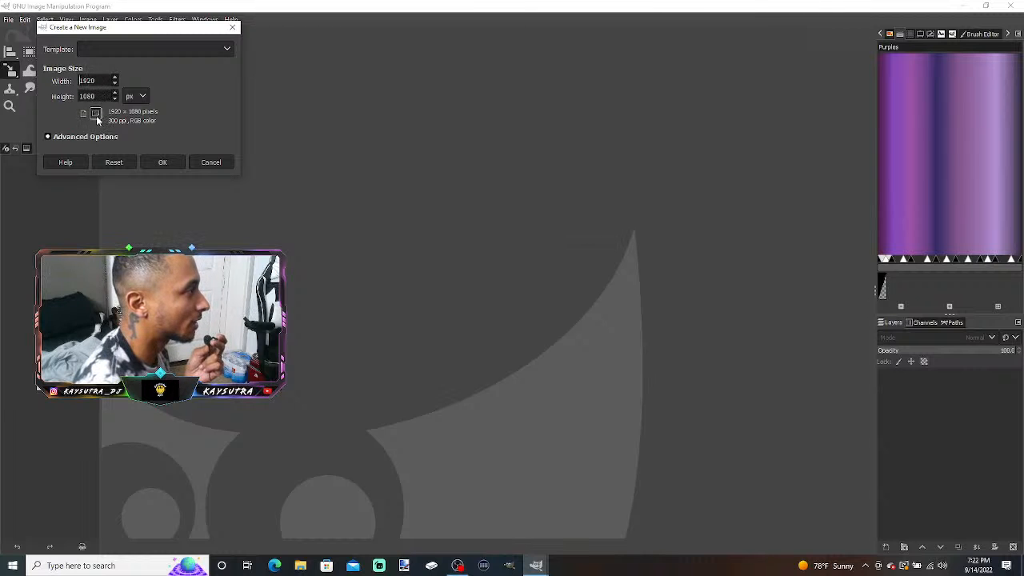
pyautogui.click(159, 164)
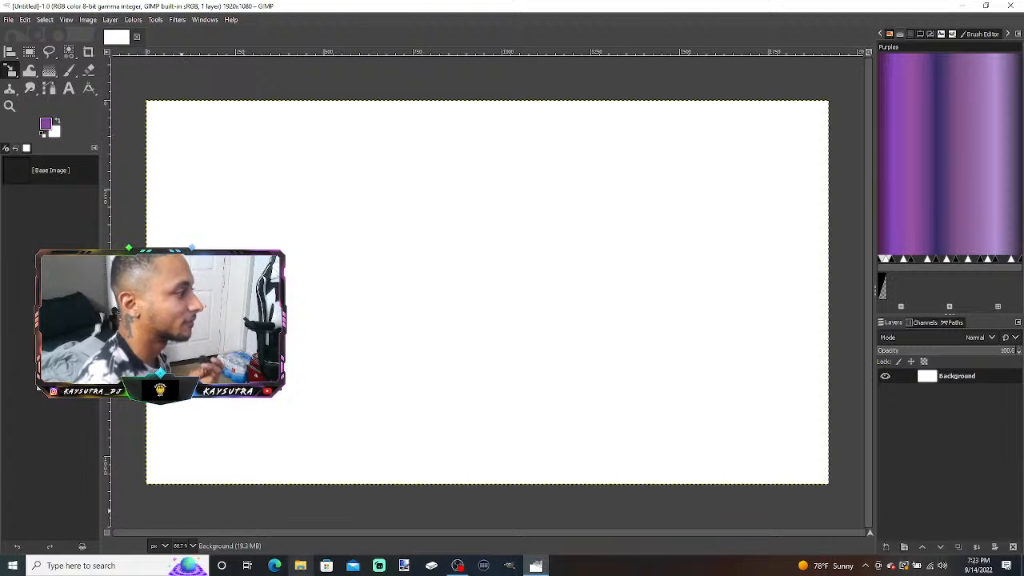
pyautogui.click(300, 565)
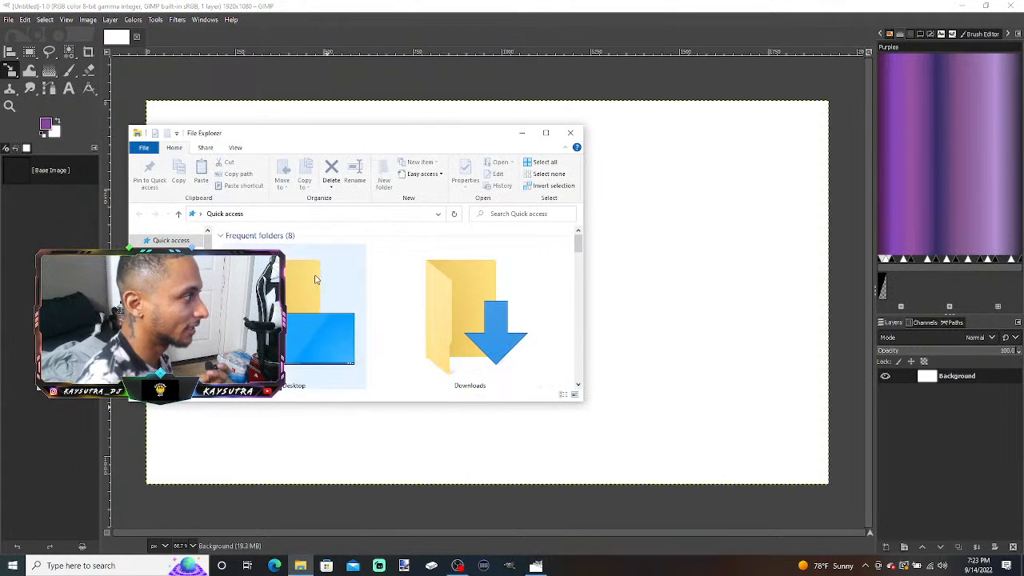
pyautogui.click(569, 133)
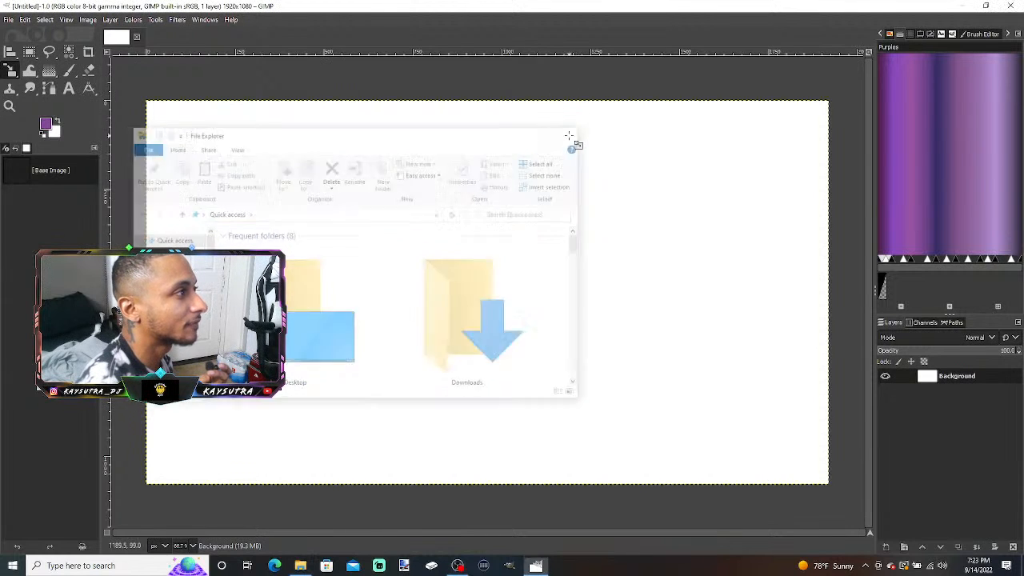
# - Switch to Microsoft Edge and search the web for "call of duty: black ops iii" in a new tab
pyautogui.click(274, 566)
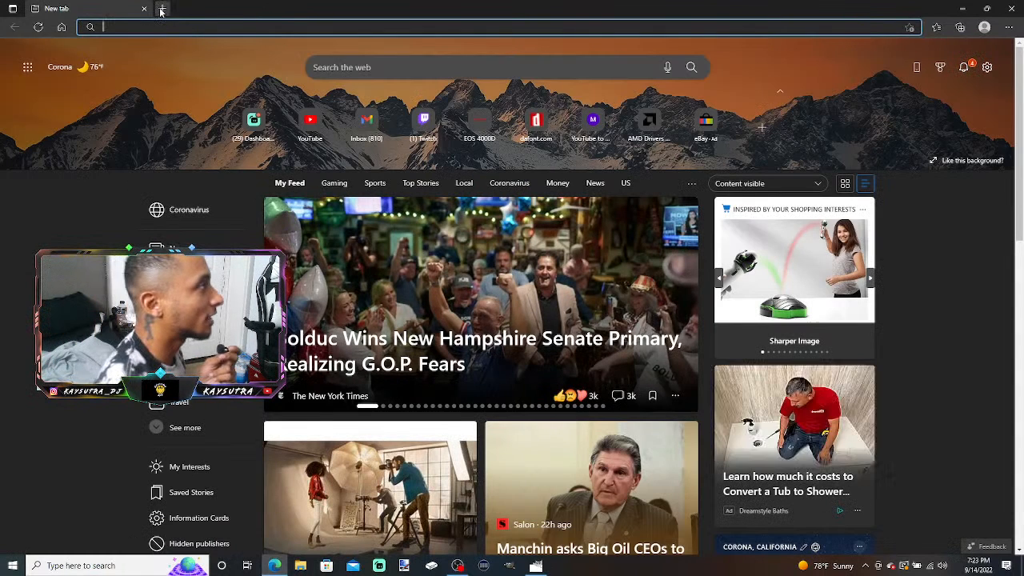
pyautogui.click(162, 8)
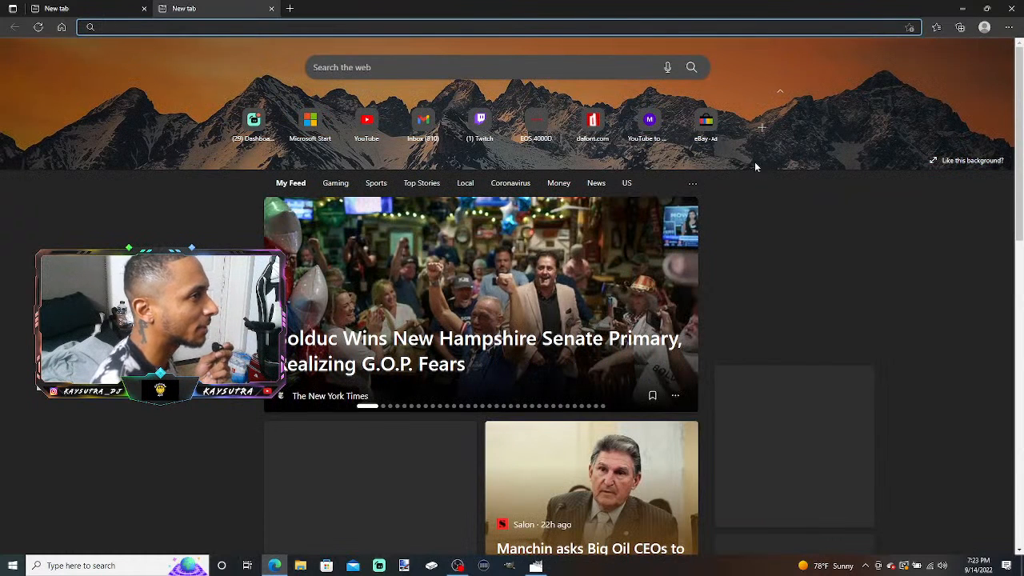
pyautogui.click(364, 32)
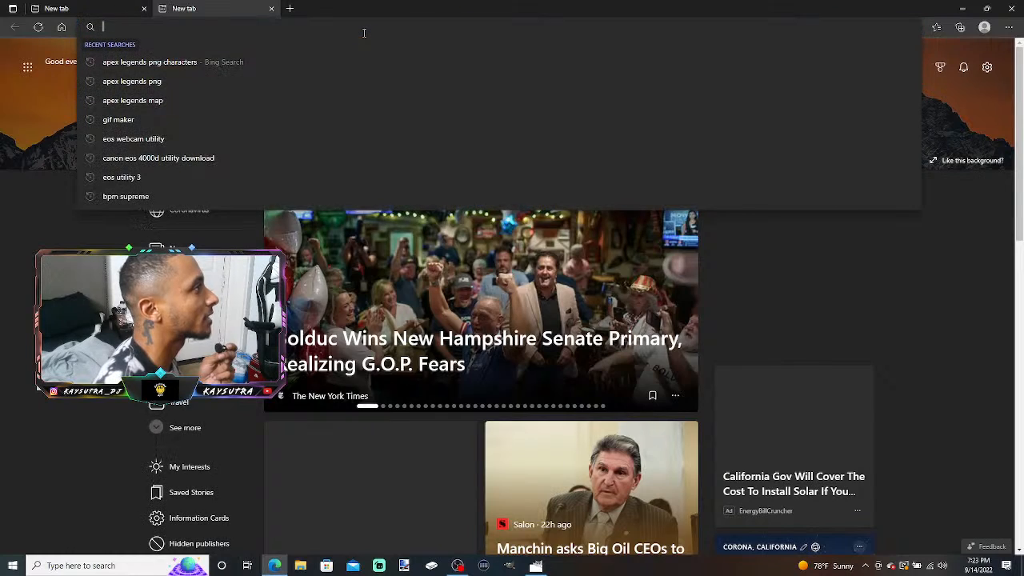
pyautogui.write('CAL')
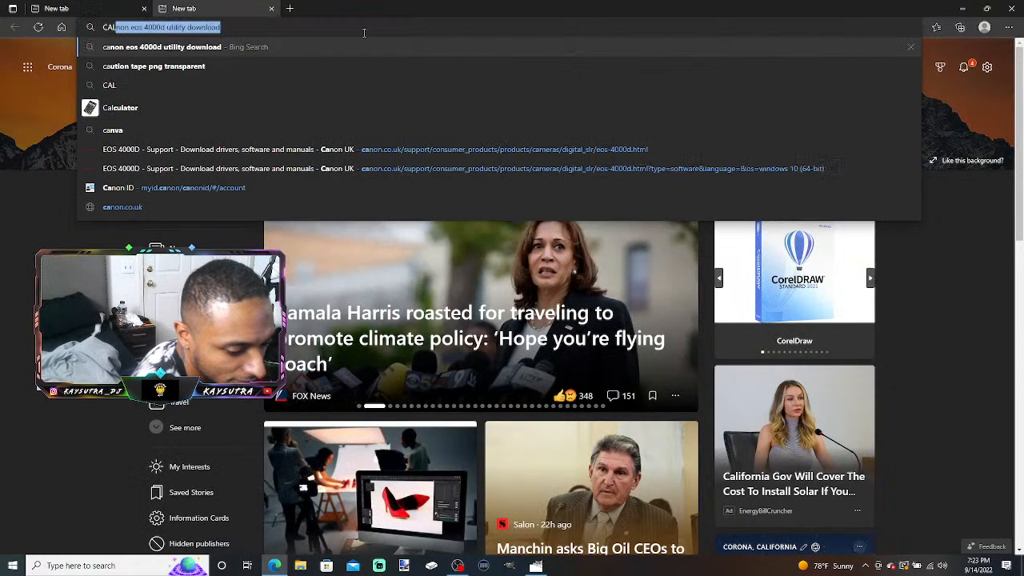
pyautogui.write('L OF DUTY')
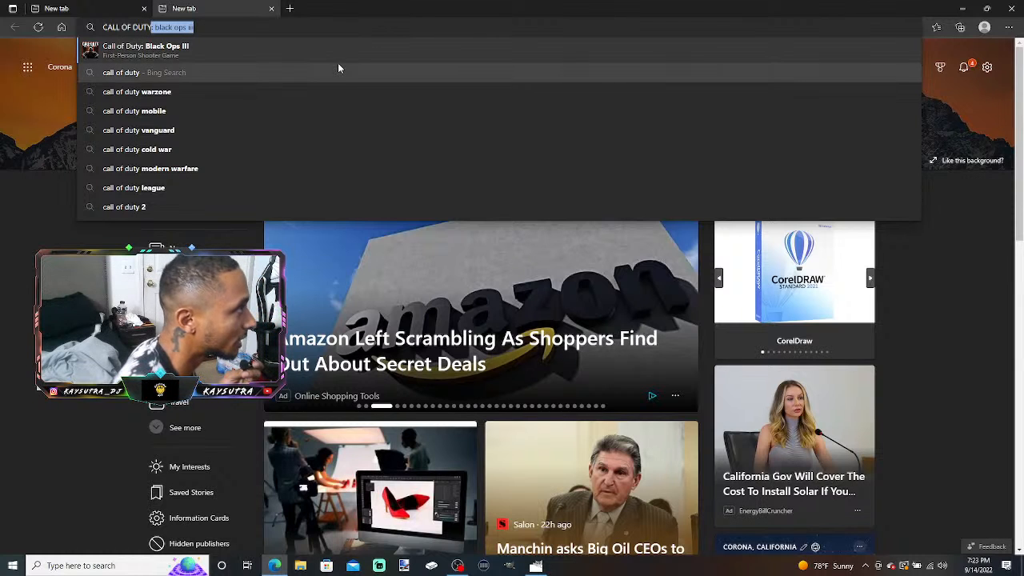
pyautogui.click(293, 57)
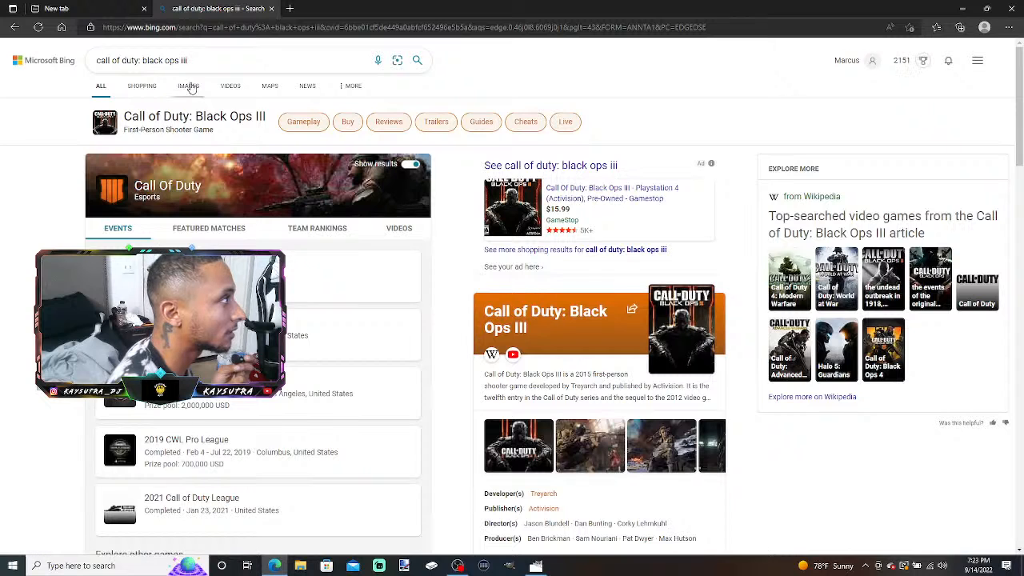
# - Replace the search query with "call of duty nuketown" and show the image results
pyautogui.moveTo(208, 64); pyautogui.dragTo(165, 59)
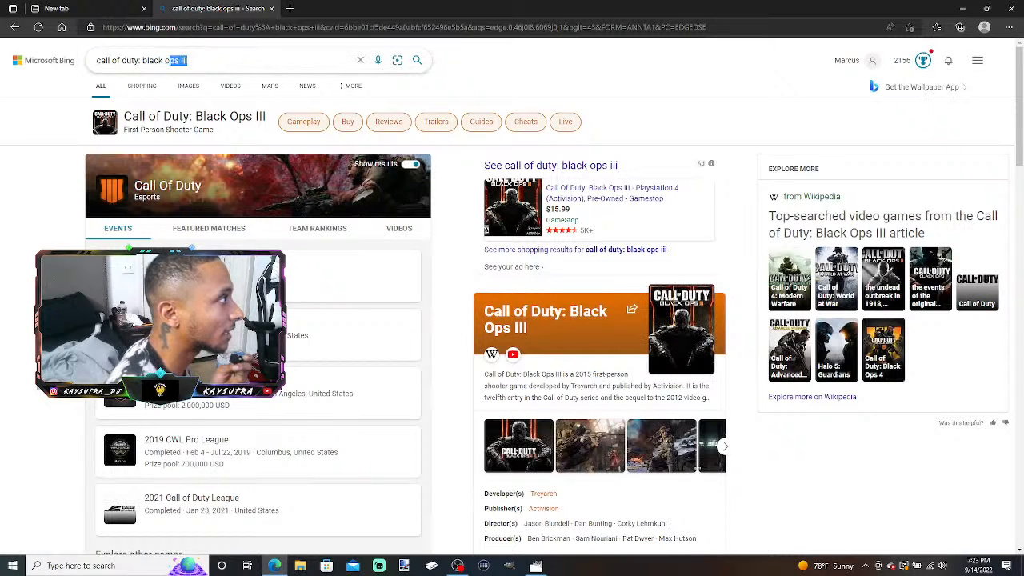
pyautogui.press('BackSpace')
pyautogui.press('BackSpace')
pyautogui.press('BackSpace')
pyautogui.press('BackSpace')
pyautogui.press('BackSpace')
pyautogui.press('BackSpace')
pyautogui.press('BackSpace')
pyautogui.press('BackSpace')
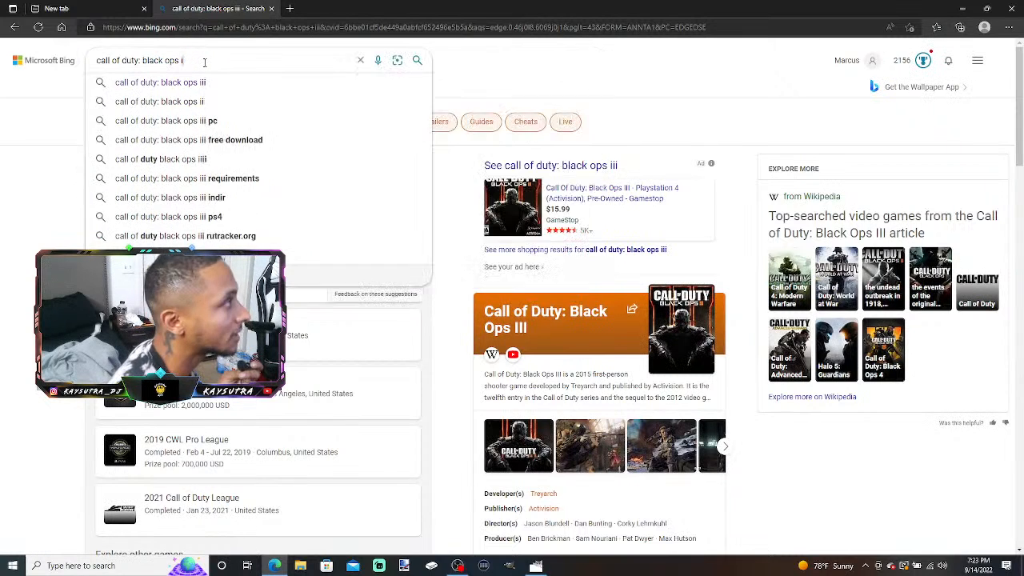
pyautogui.press('BackSpace')
pyautogui.press('BackSpace')
pyautogui.press('BackSpace')
pyautogui.press('BackSpace')
pyautogui.press('BackSpace')
pyautogui.press('BackSpace')
pyautogui.press('BackSpace')
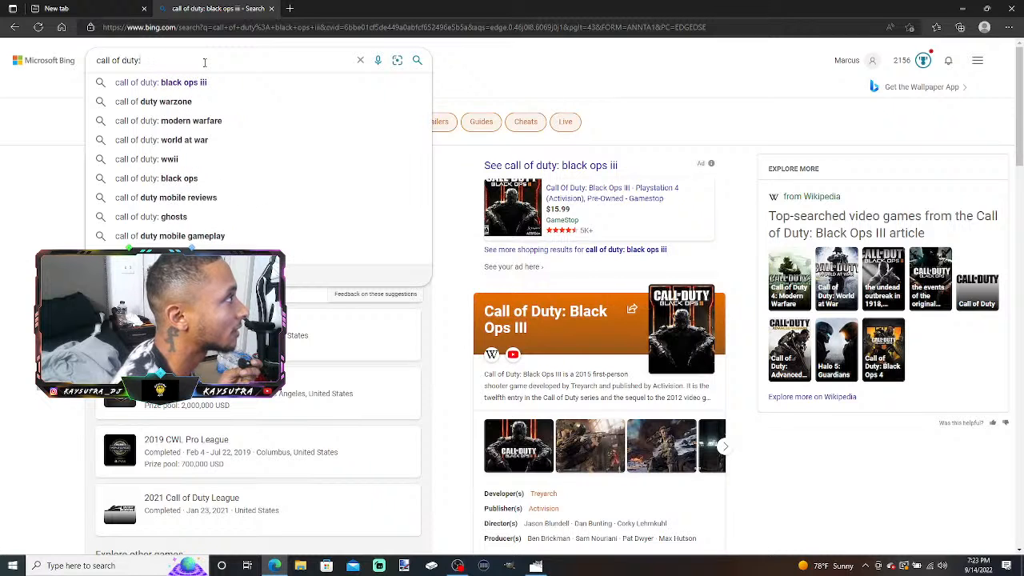
pyautogui.write('NUKET')
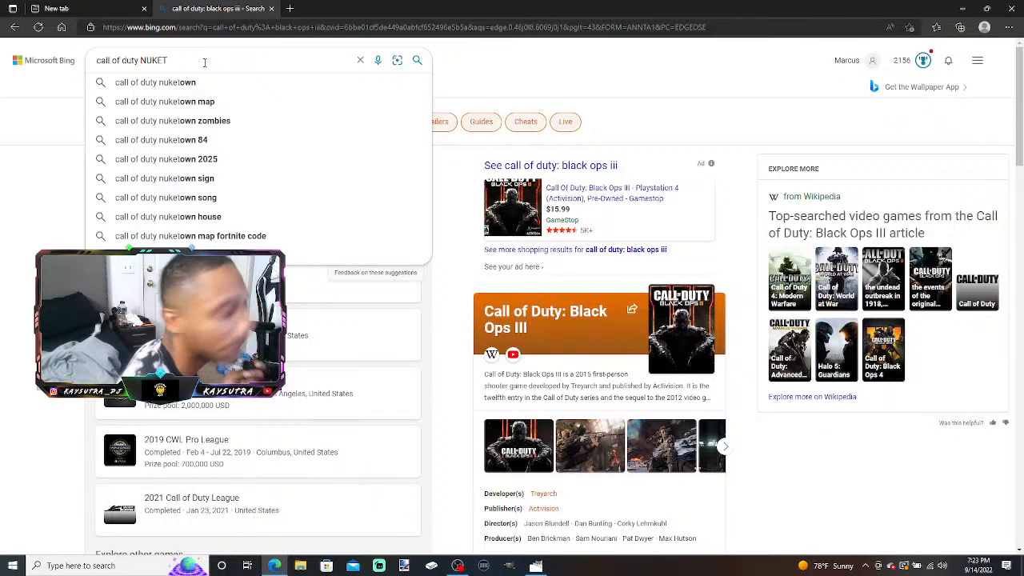
pyautogui.press('Down')
pyautogui.press('Return')
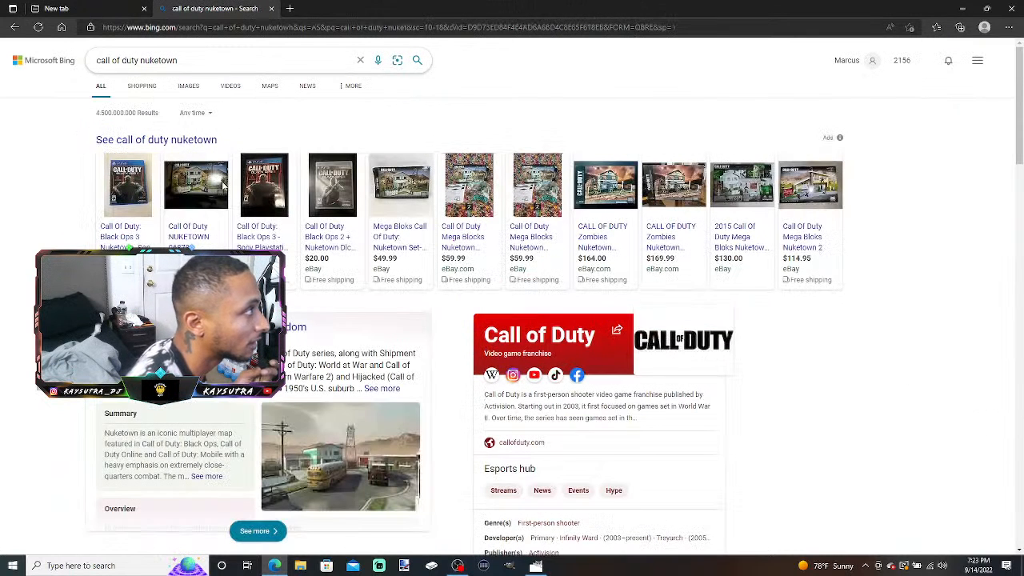
pyautogui.click(191, 91)
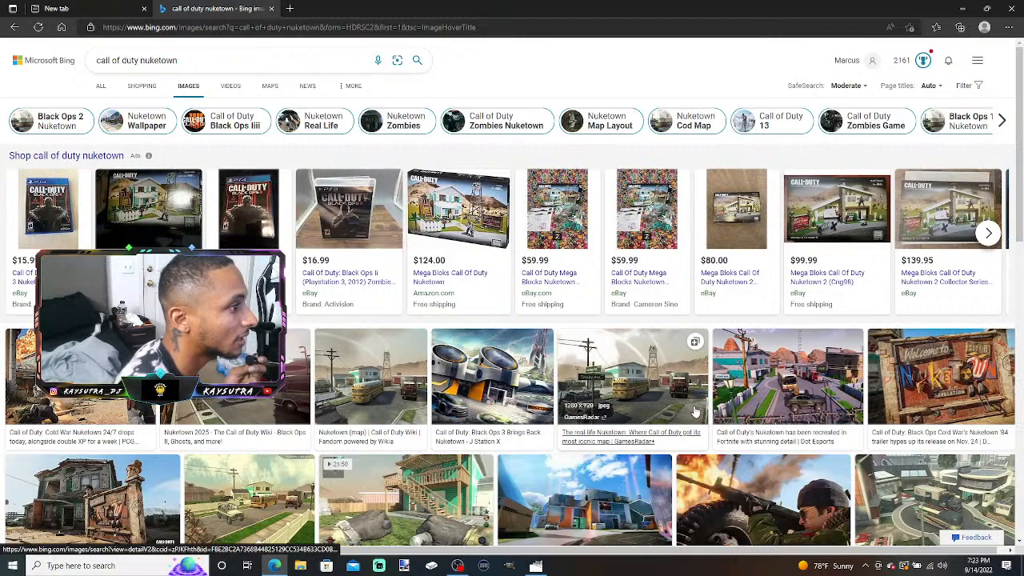
# - Save the 1280 × 720 GamesRadar Nuketown image as a JPEG in Documents and show the downloaded file in its folder
pyautogui.click(645, 394)
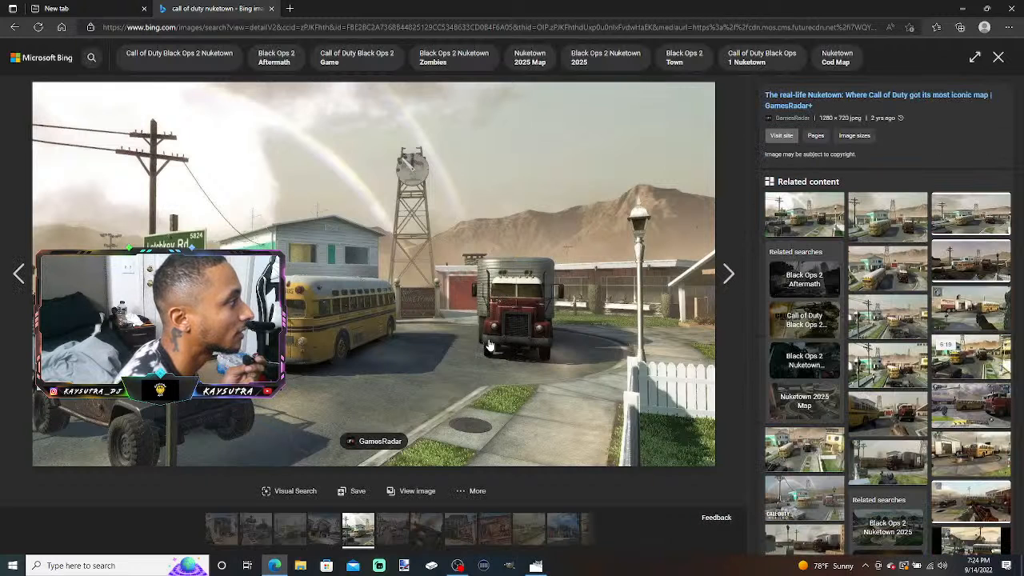
pyautogui.rightClick(415, 323)
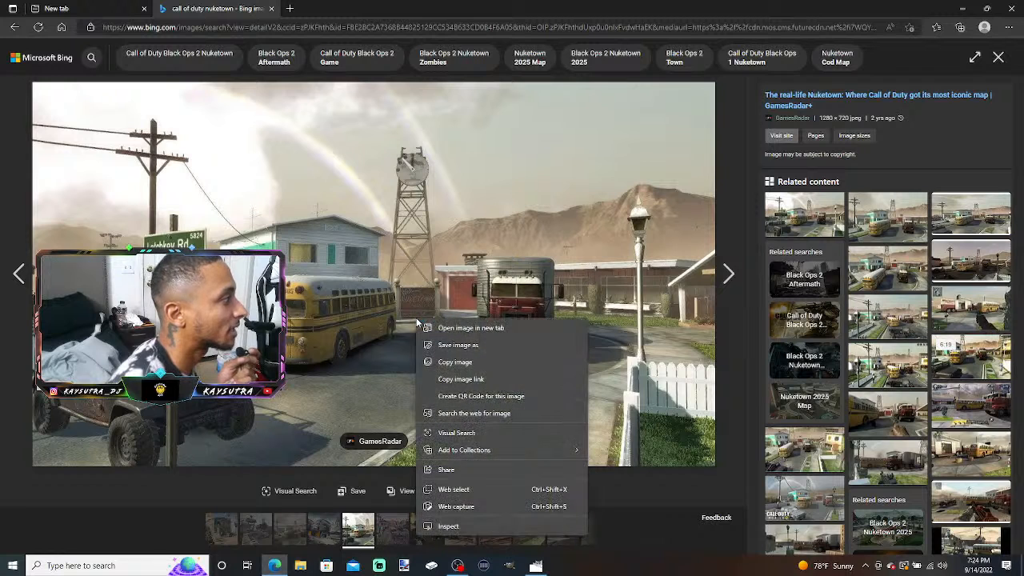
pyautogui.click(453, 346)
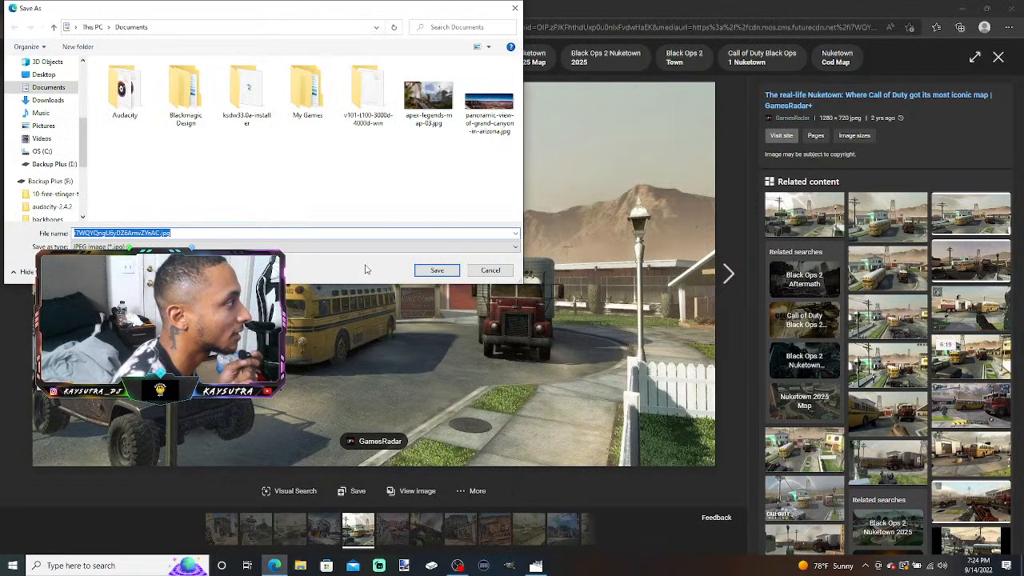
pyautogui.click(437, 270)
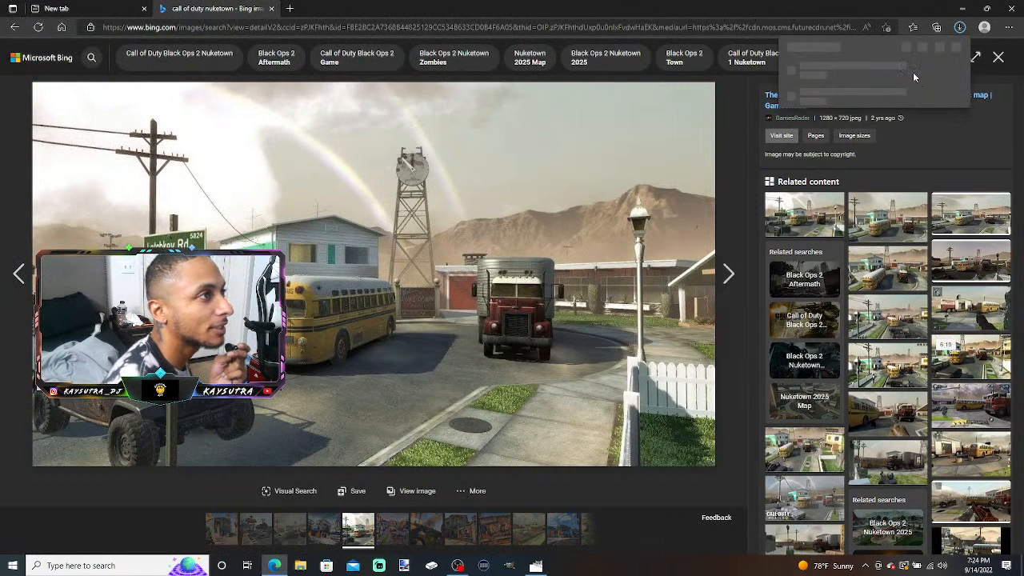
pyautogui.click(926, 71)
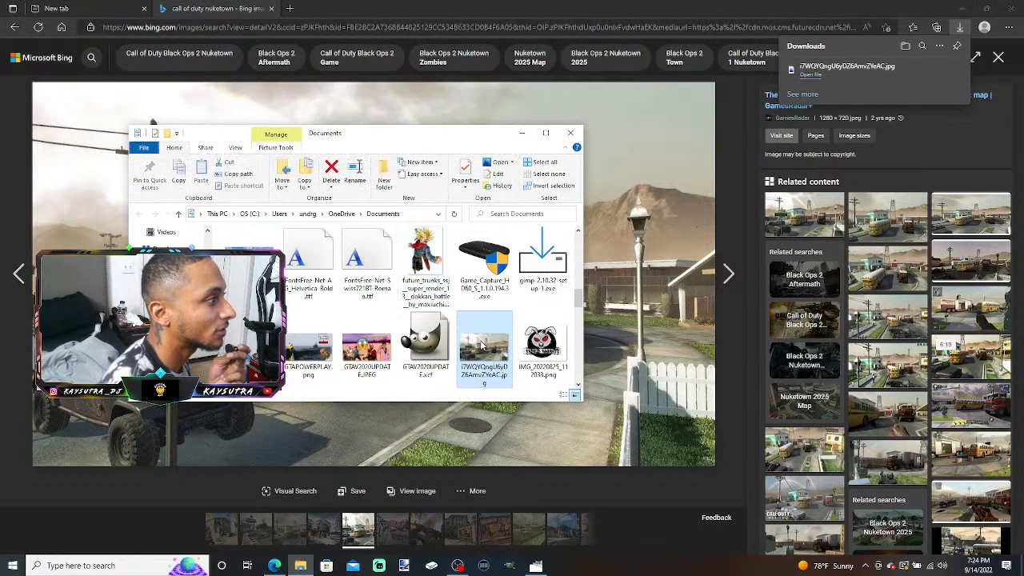
# - Switch to GIMP and add the downloaded Nuketown JPEG as a new layer, keeping its embedded color profile
pyautogui.click(536, 565)
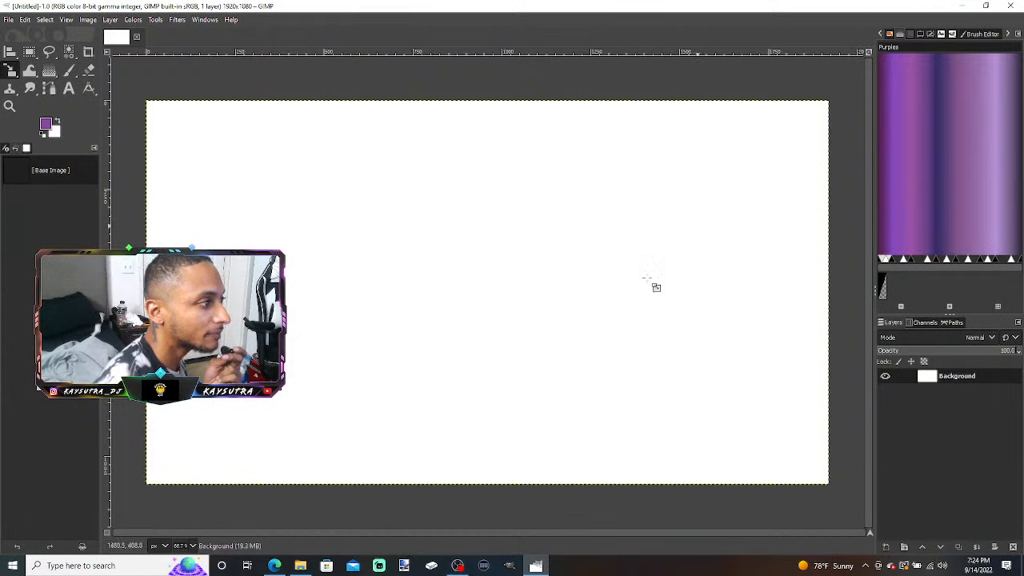
pyautogui.moveTo(589, 242); pyautogui.dragTo(549, 283)
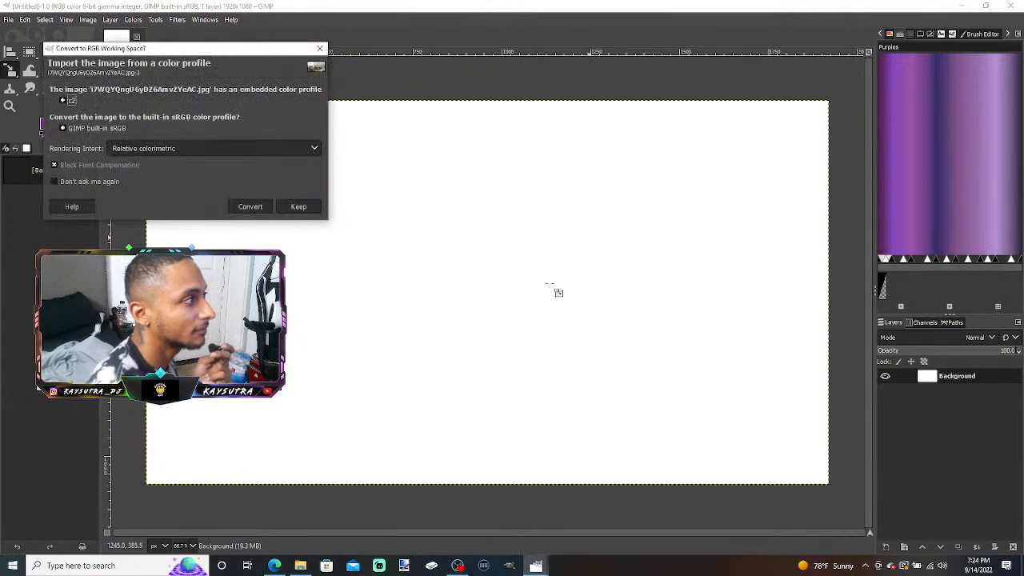
pyautogui.click(296, 206)
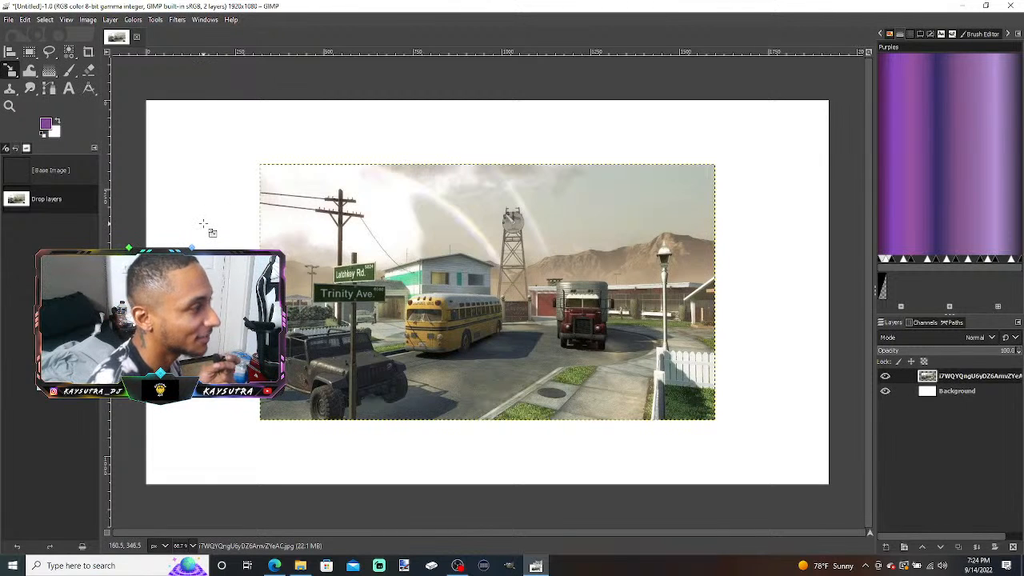
# - Scale the Nuketown layer to 1873 × 1053 px so that it nearly fills the canvas
pyautogui.click(203, 225)
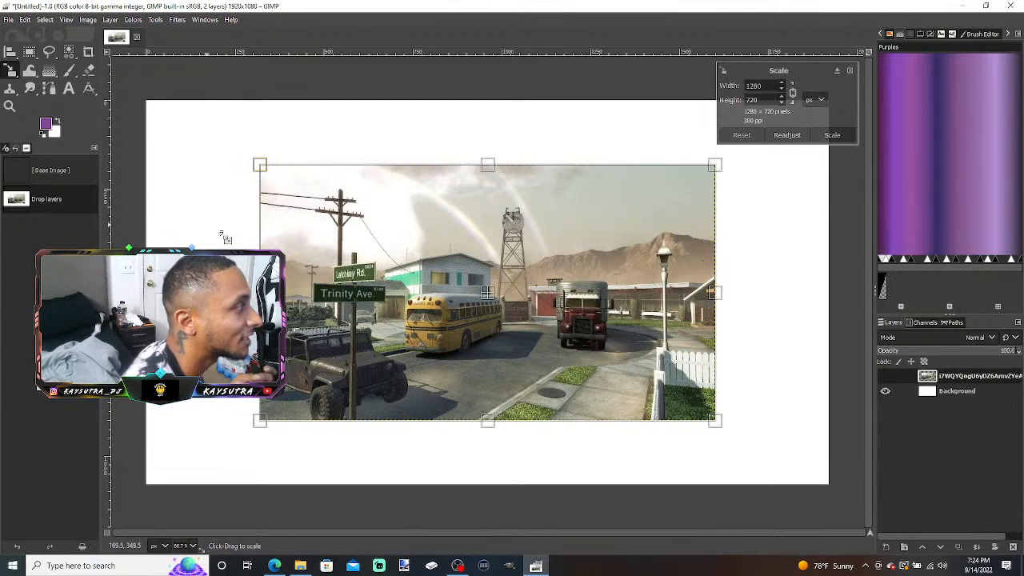
pyautogui.moveTo(262, 167); pyautogui.dragTo(149, 92)
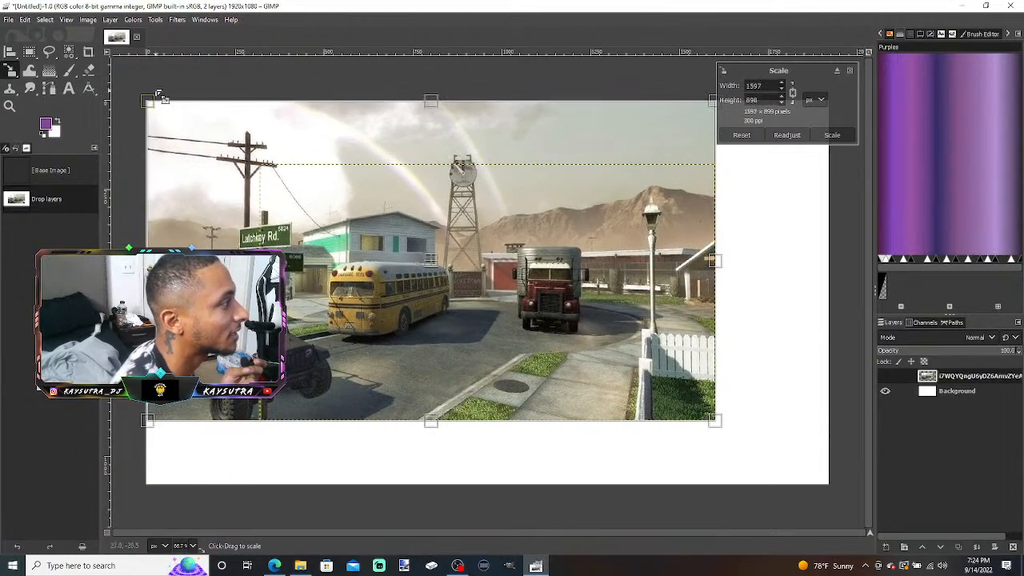
pyautogui.moveTo(735, 434); pyautogui.dragTo(839, 478)
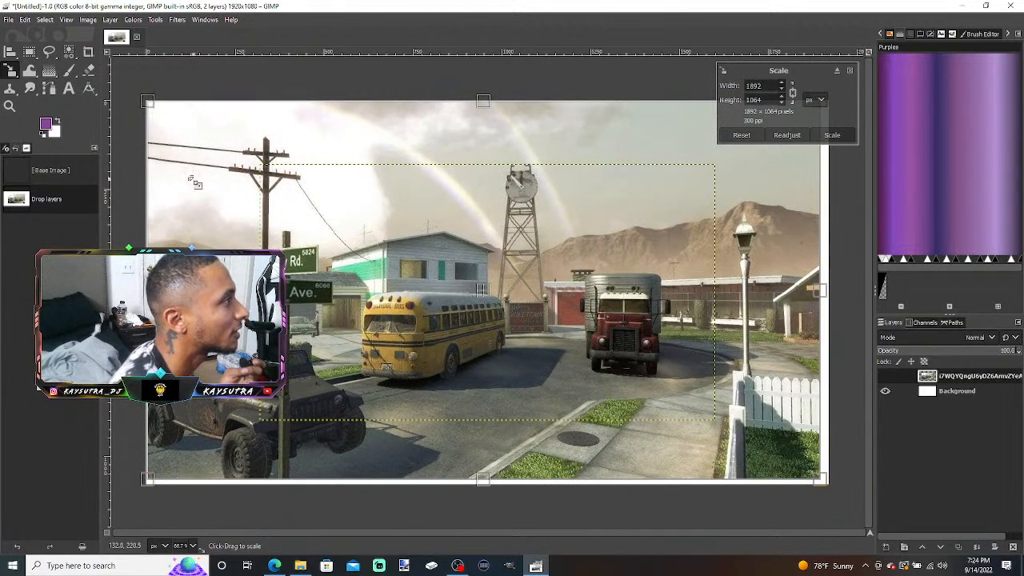
pyautogui.moveTo(159, 111); pyautogui.dragTo(161, 114)
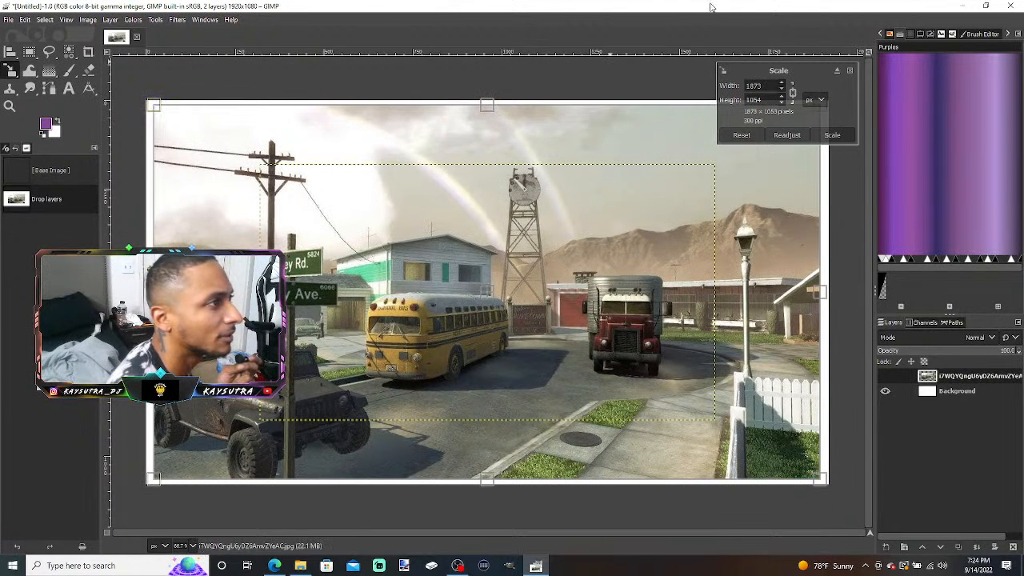
pyautogui.click(832, 136)
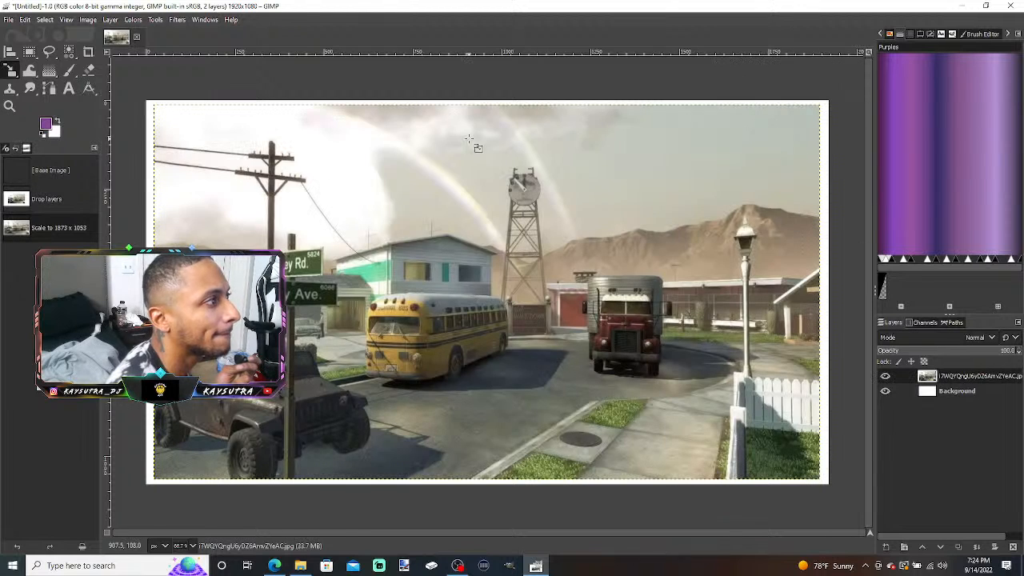
# - Apply the Purples gradient across the Nuketown layer, diagonally from the jeep's front wheel to beyond the canvas's upper-right corner
pyautogui.click(48, 72)
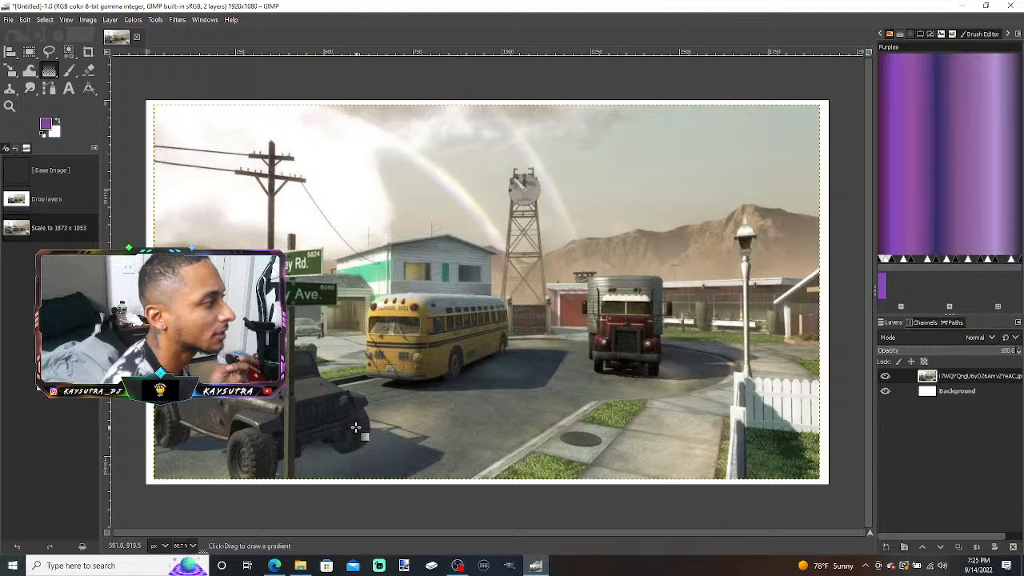
pyautogui.moveTo(355, 427)
pyautogui.mouseDown()
pyautogui.moveTo(432, 340)
pyautogui.moveTo(468, 318)
pyautogui.moveTo(552, 200)
pyautogui.moveTo(685, 63)
pyautogui.moveTo(711, 9)
pyautogui.moveTo(836, 7)
pyautogui.mouseUp()
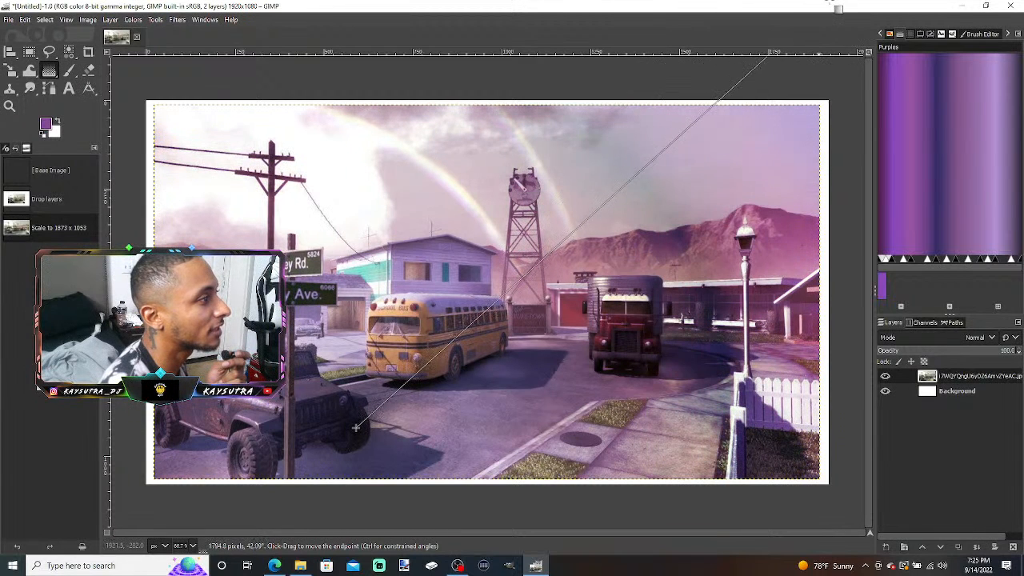
pyautogui.press('Return')
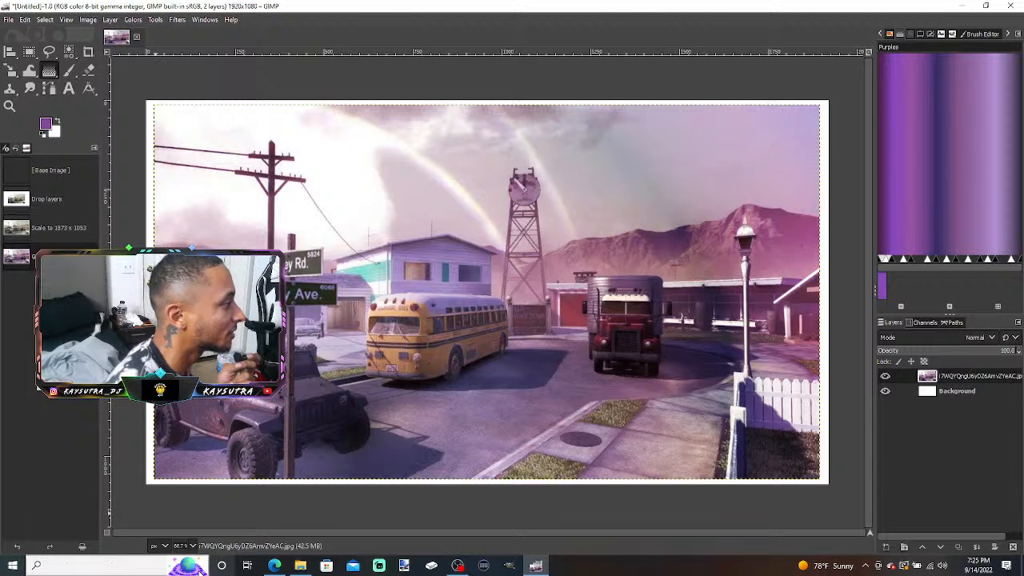
# - Switch to Microsoft Edge, search the web for "MASON BLACK OPS PMG" and show the image results
pyautogui.click(275, 566)
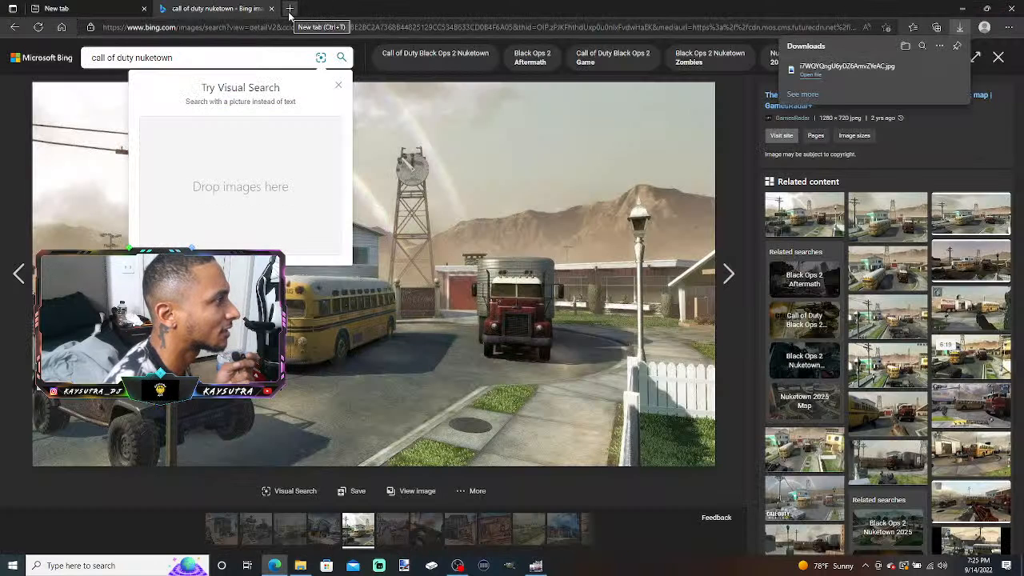
pyautogui.click(280, 27)
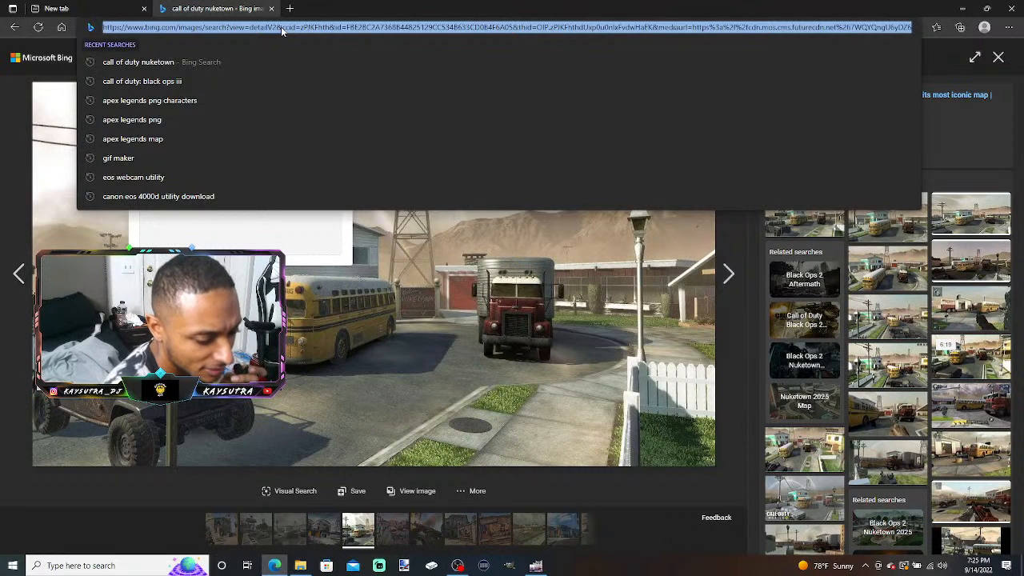
pyautogui.write('MASON B')
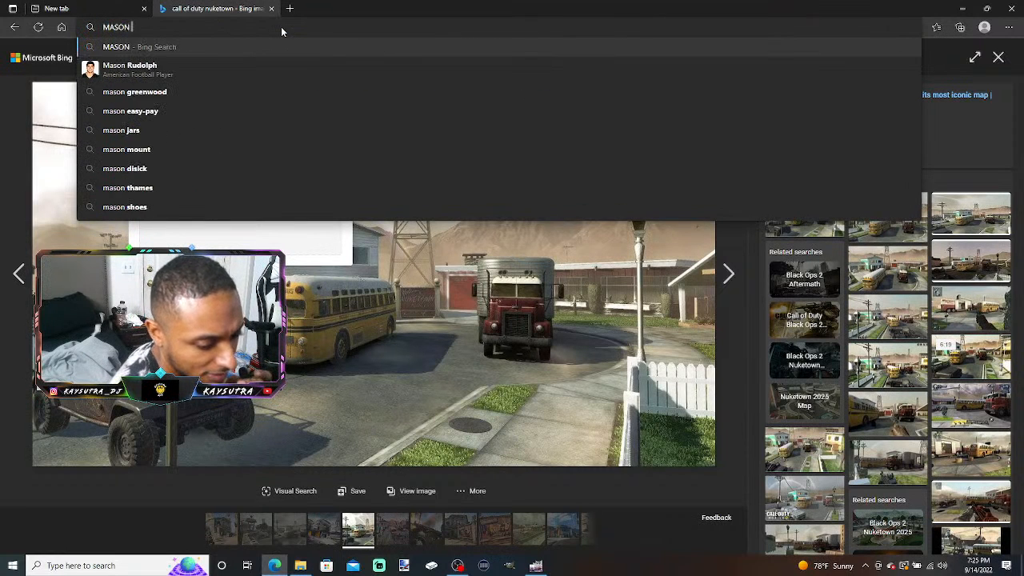
pyautogui.write('L')
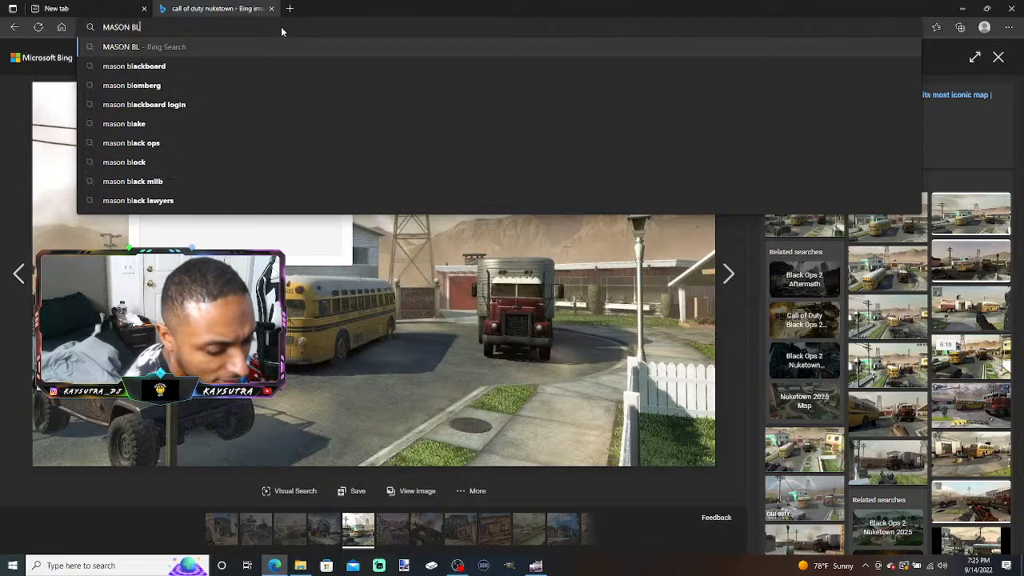
pyautogui.write('ACK ')
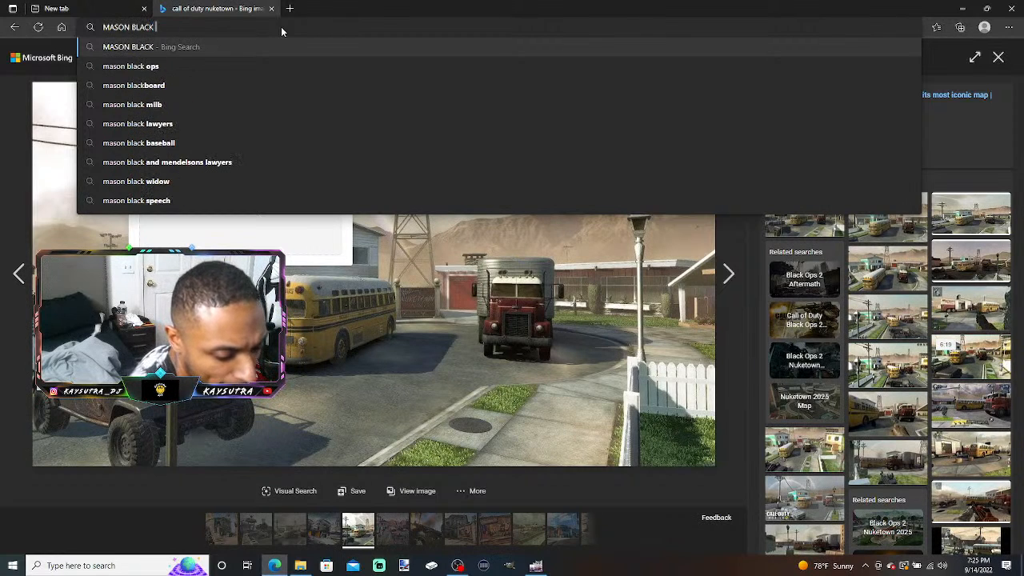
pyautogui.write('OPS PMG')
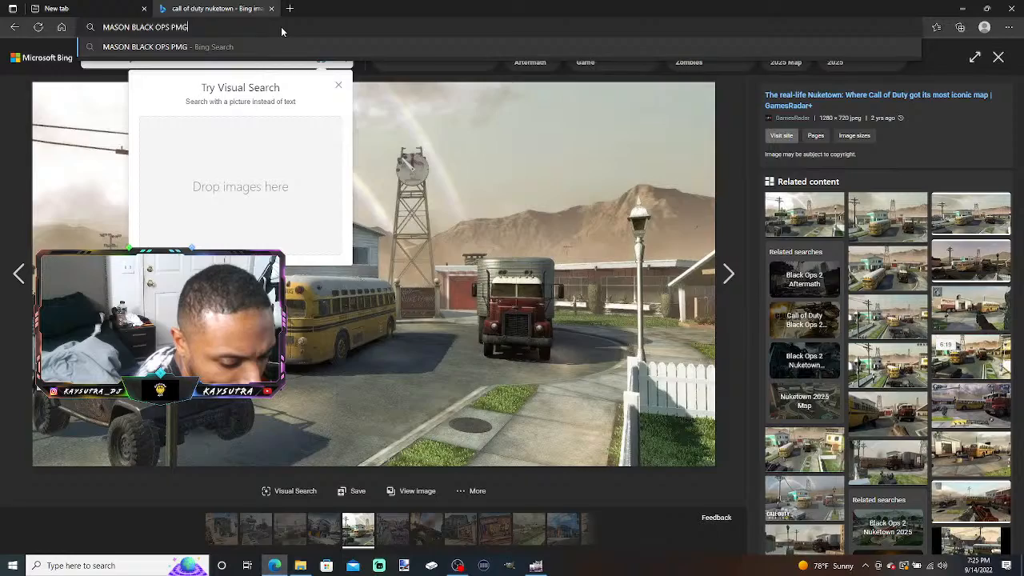
pyautogui.press('Return')
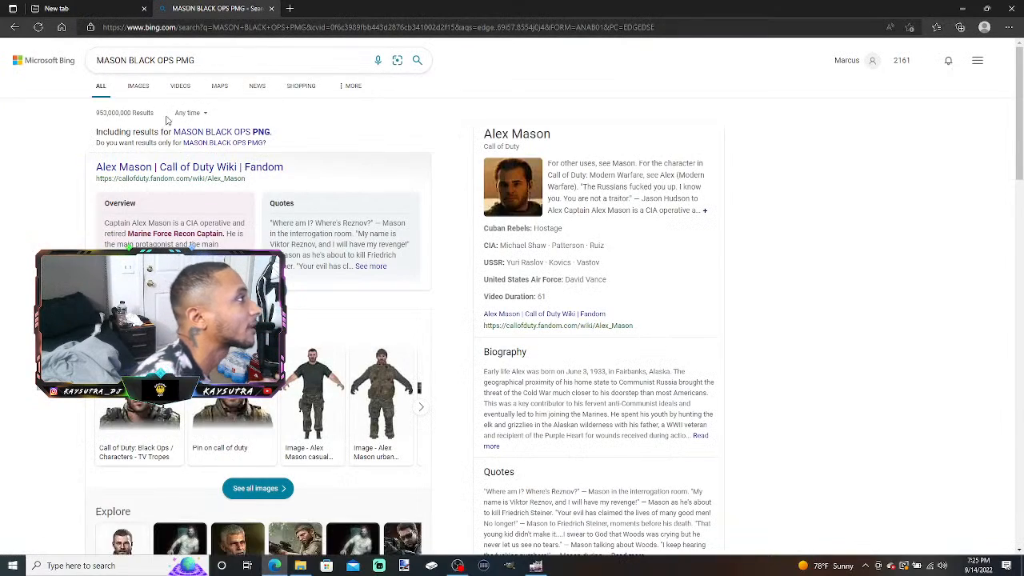
pyautogui.click(137, 89)
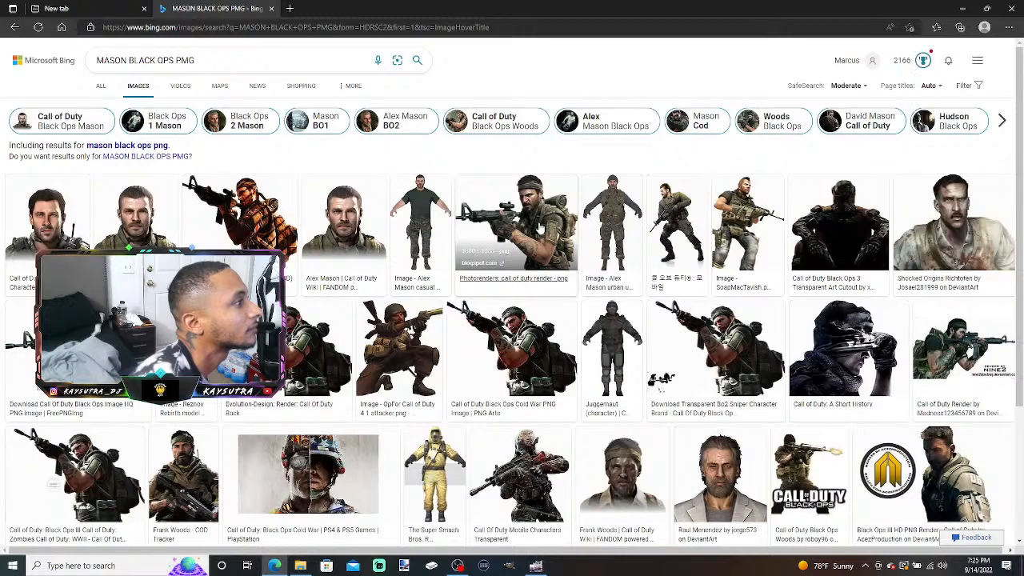
# - Save the 1600 × 1088 blogspot render of the soldier aiming a rifle in Documents as MASONR (2).png
pyautogui.click(528, 228)
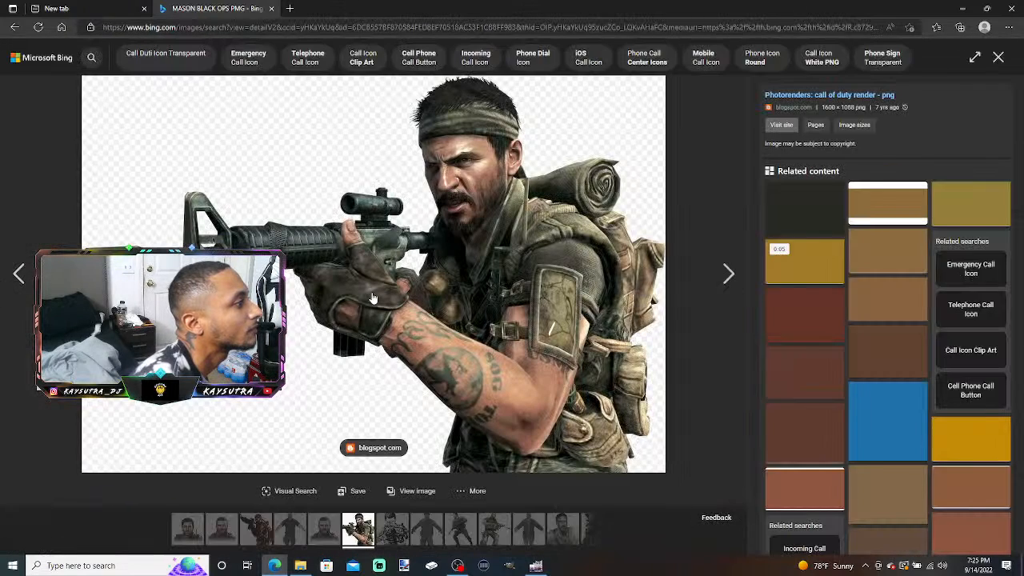
pyautogui.rightClick(370, 314)
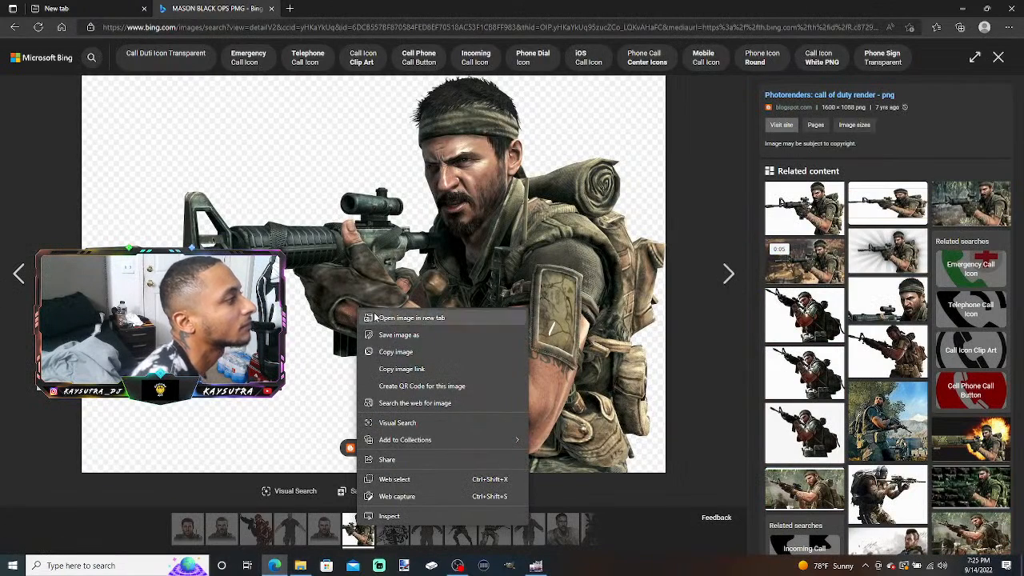
pyautogui.click(402, 335)
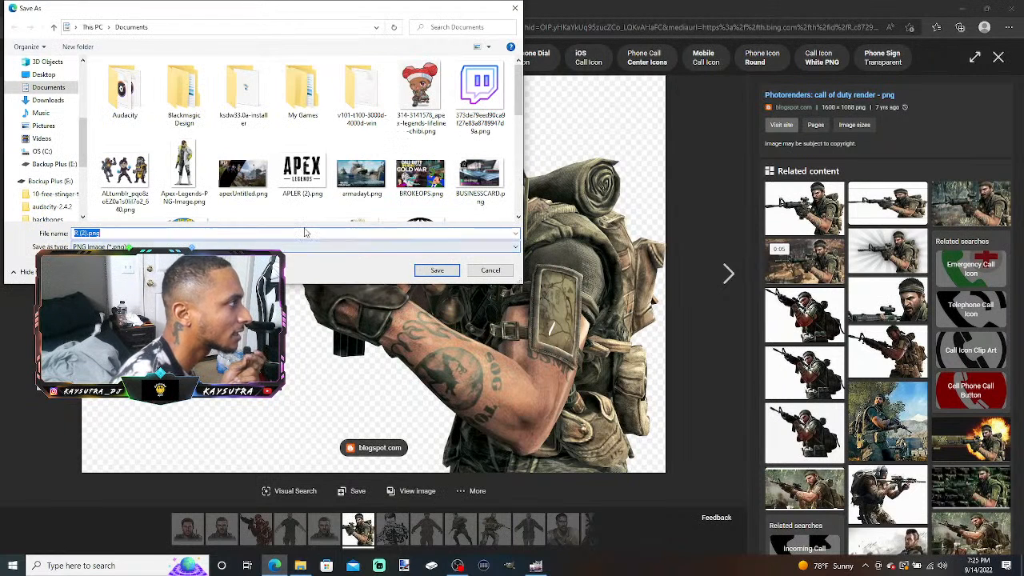
pyautogui.click(74, 234)
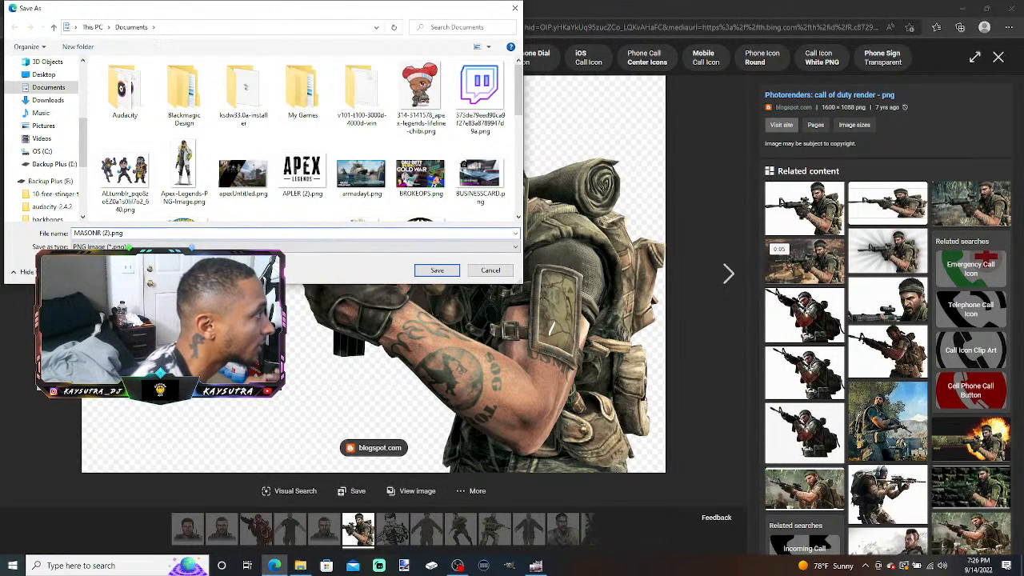
pyautogui.click(437, 270)
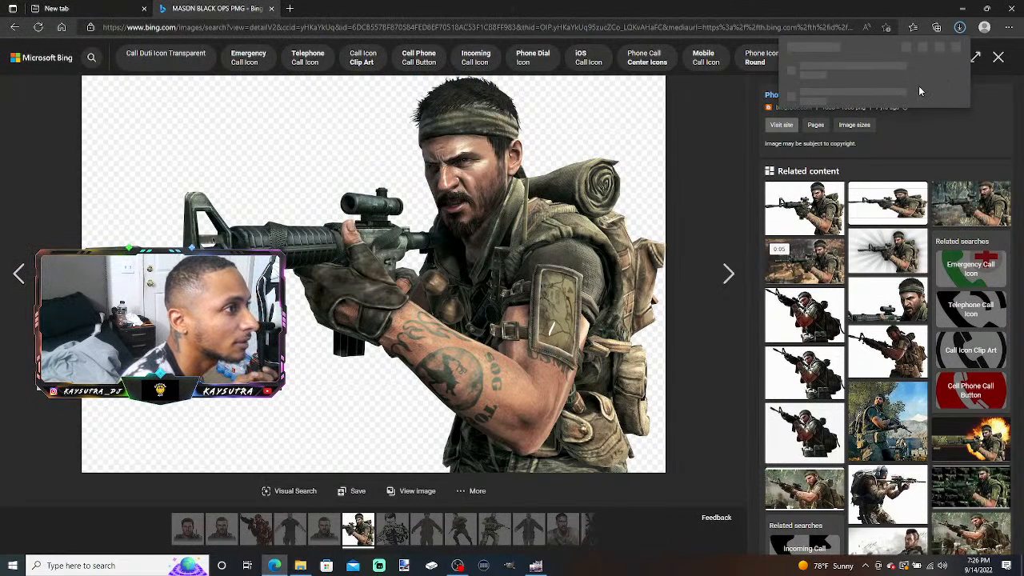
# - Show MASONR (2).png in its folder and bring it into the GIMP image as a new layer
pyautogui.click(923, 72)
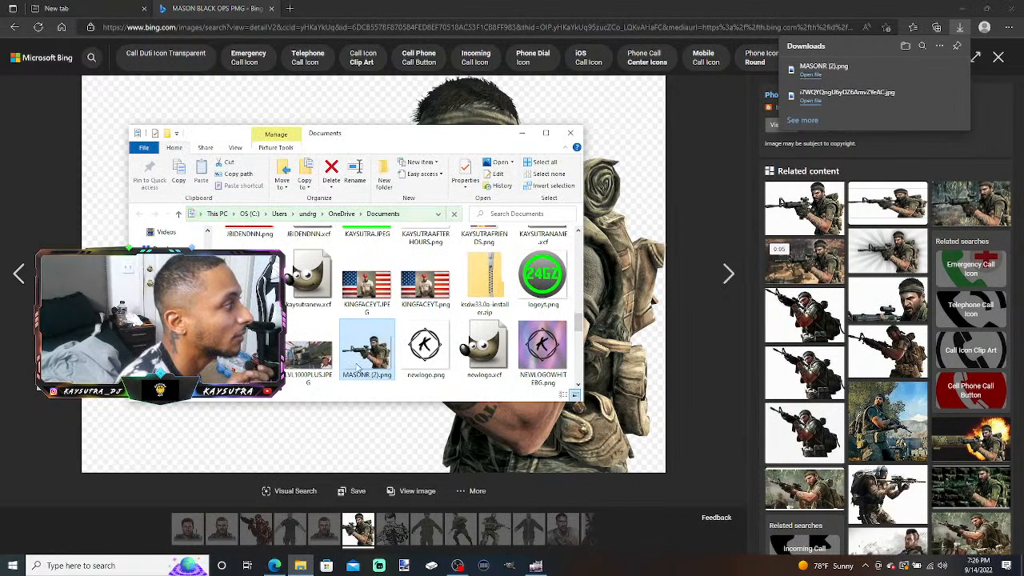
pyautogui.moveTo(375, 358); pyautogui.dragTo(563, 425)
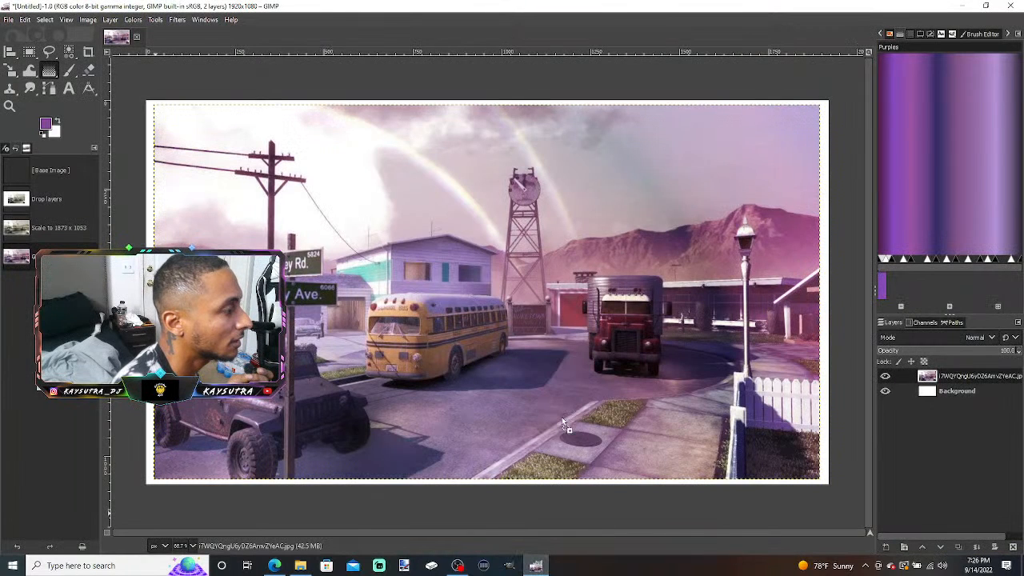
pyautogui.moveTo(451, 250); pyautogui.dragTo(451, 250)
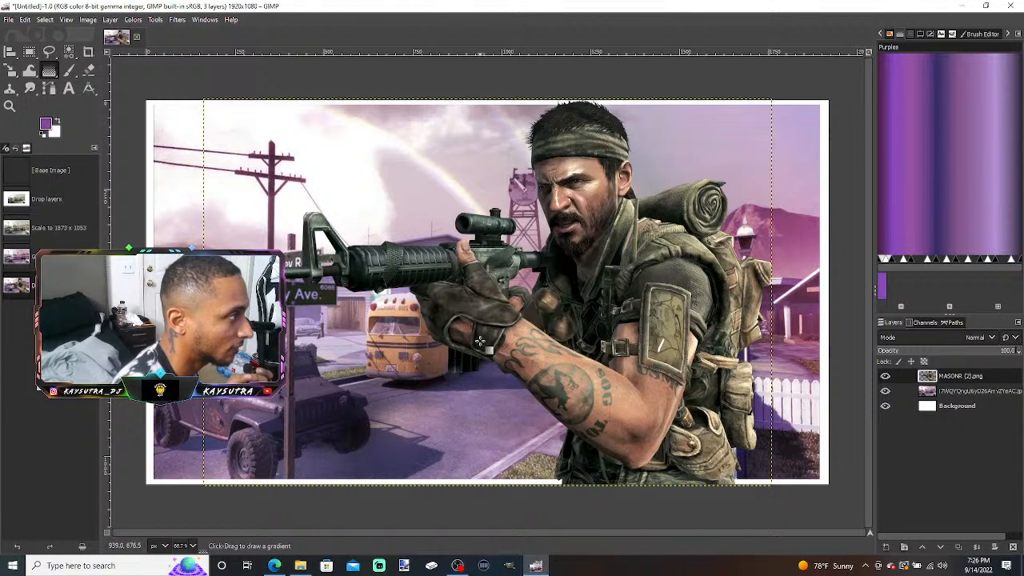
# - Scale the soldier layer to 915 × 622 px and place it in the lower-right part of the canvas
pyautogui.hotkey('shift', 's')
pyautogui.click(538, 383)
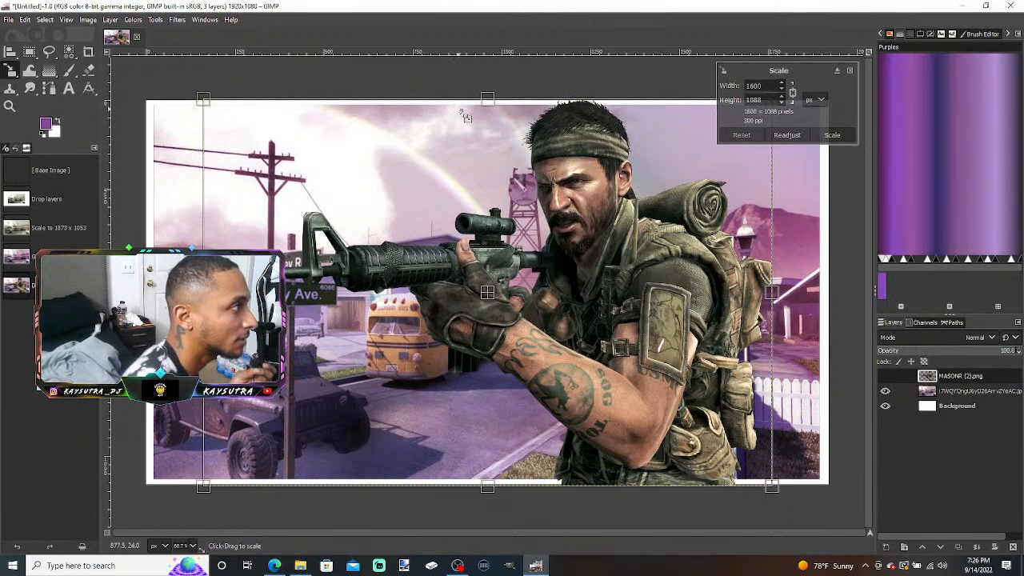
pyautogui.moveTo(489, 100); pyautogui.dragTo(509, 270)
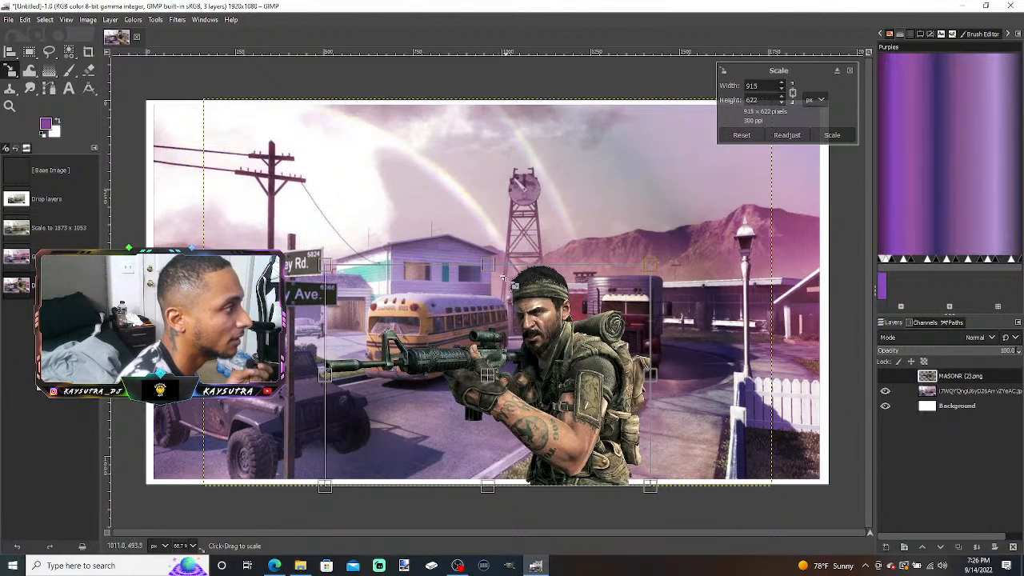
pyautogui.moveTo(497, 387); pyautogui.dragTo(618, 391)
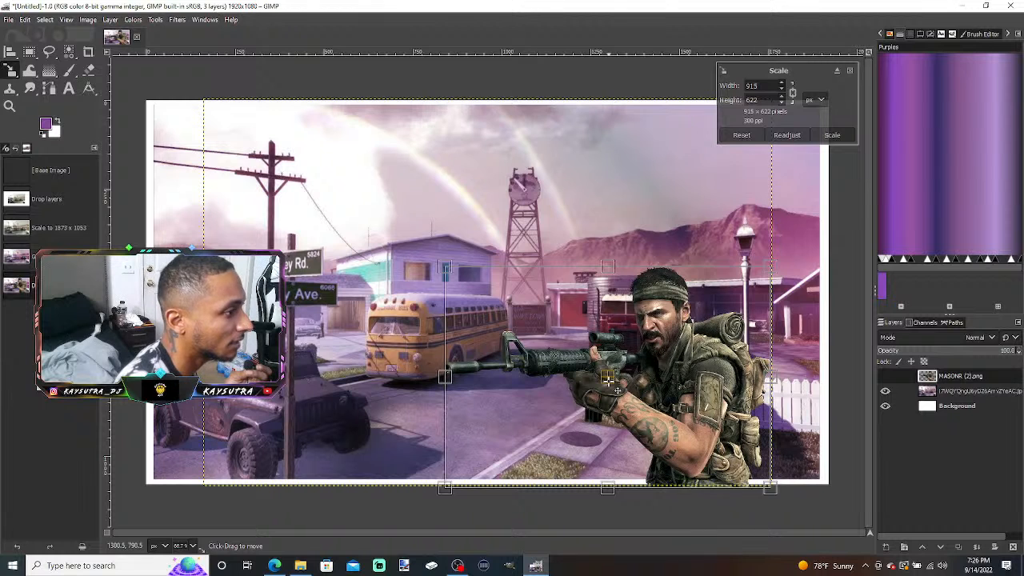
pyautogui.click(832, 135)
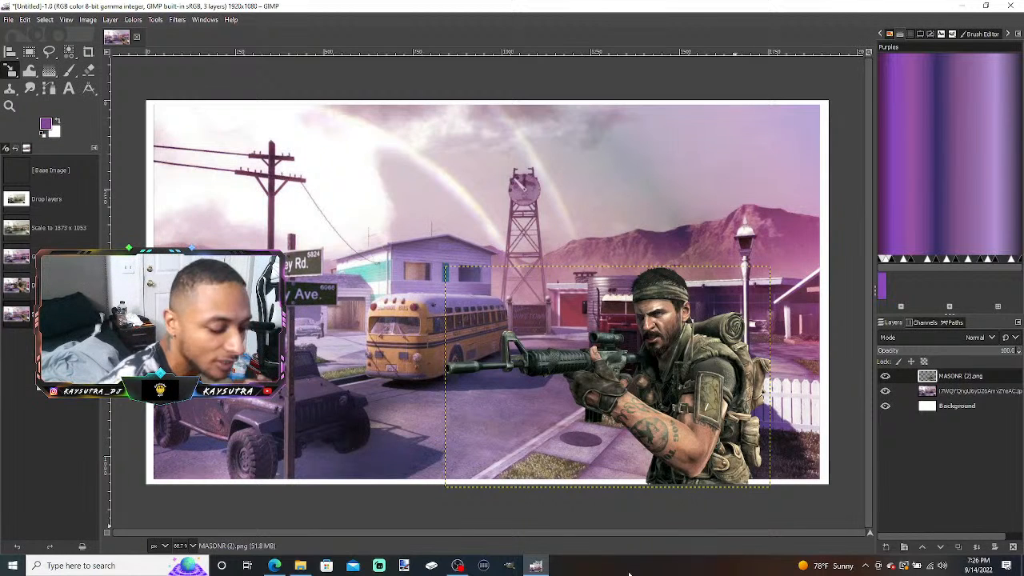
# - Draw a wide text box across the sky above the soldier and set its text color to black (000000)
pyautogui.click(68, 89)
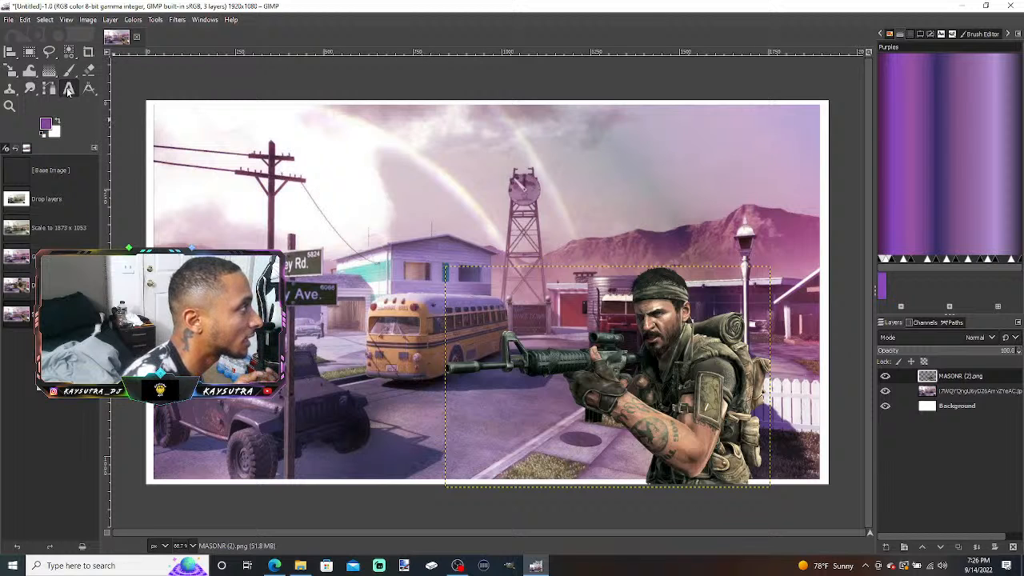
pyautogui.moveTo(273, 163); pyautogui.dragTo(765, 267)
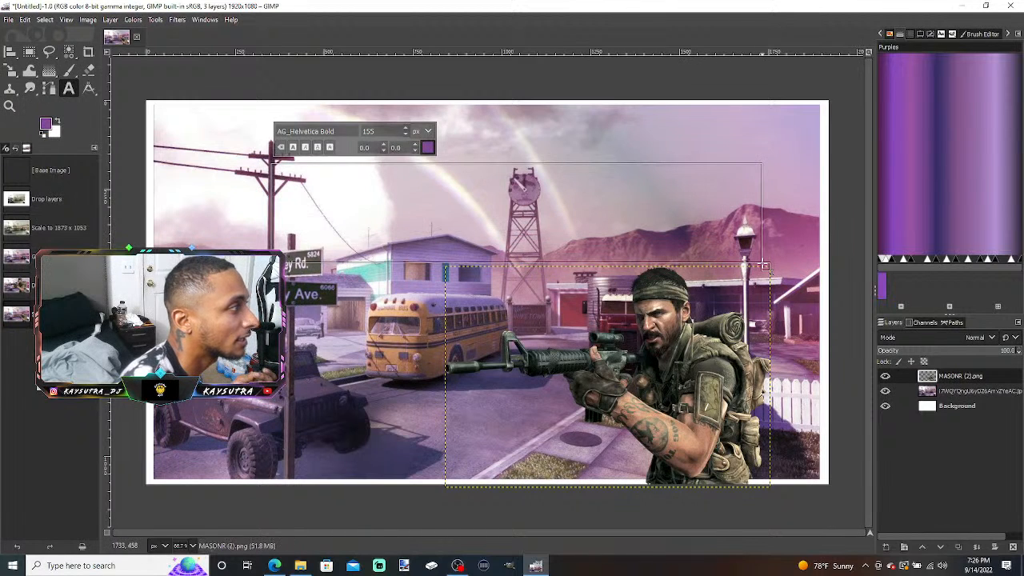
pyautogui.click(427, 148)
pyautogui.moveTo(367, 142); pyautogui.dragTo(319, 232)
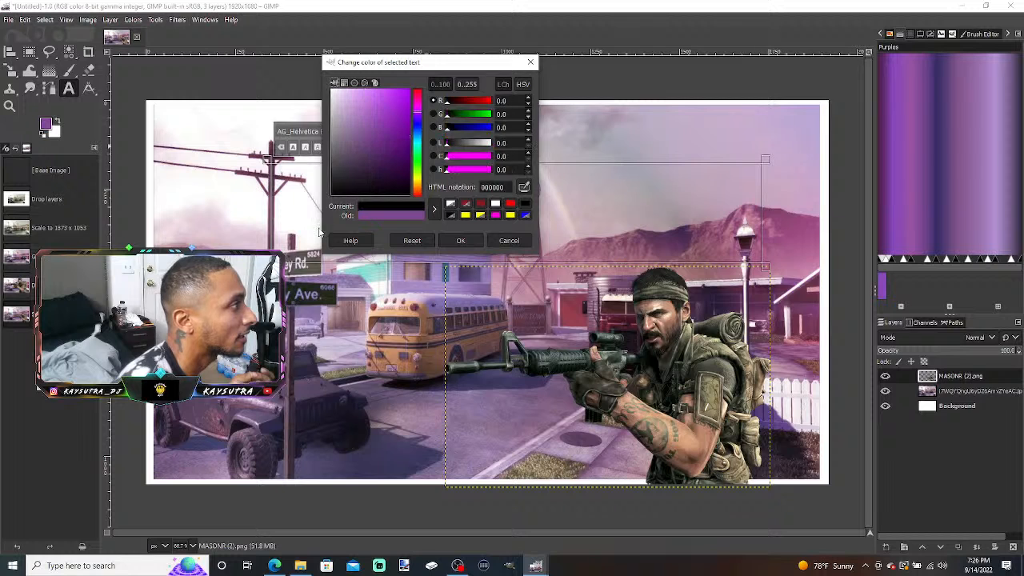
pyautogui.click(460, 240)
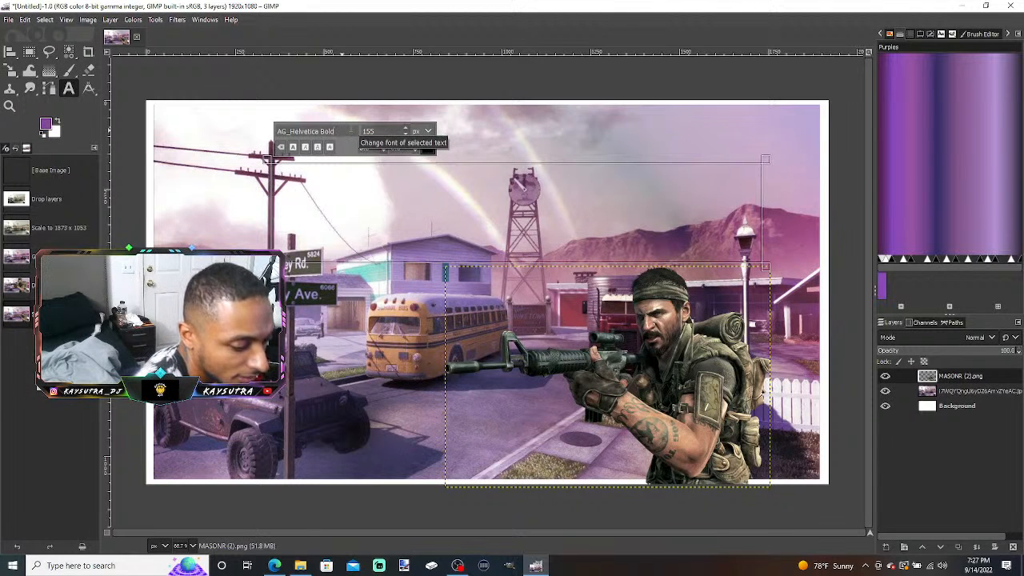
# - Set the font of the new text to Backbones
pyautogui.click(350, 130)
pyautogui.write('BACK')
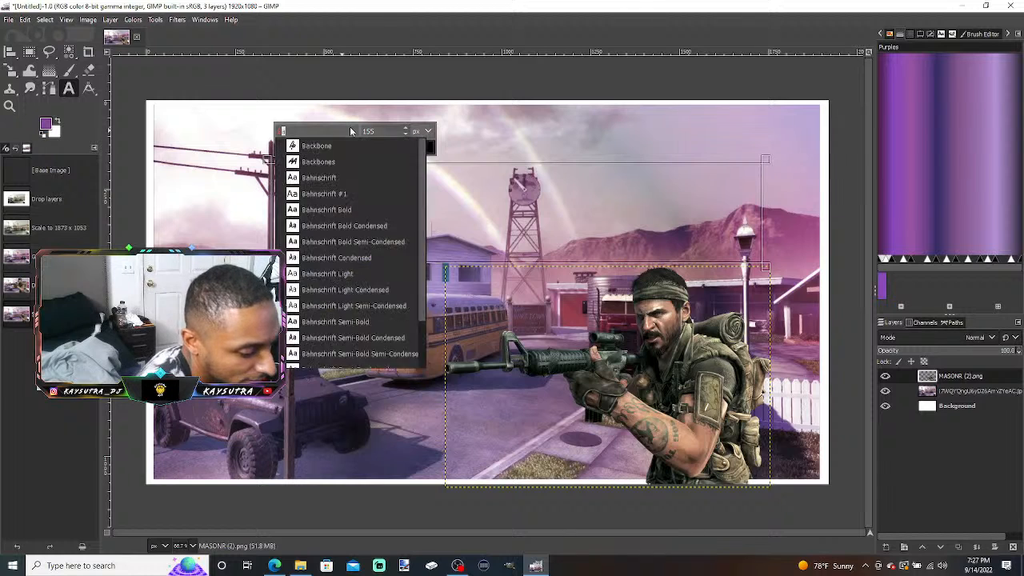
pyautogui.click(318, 161)
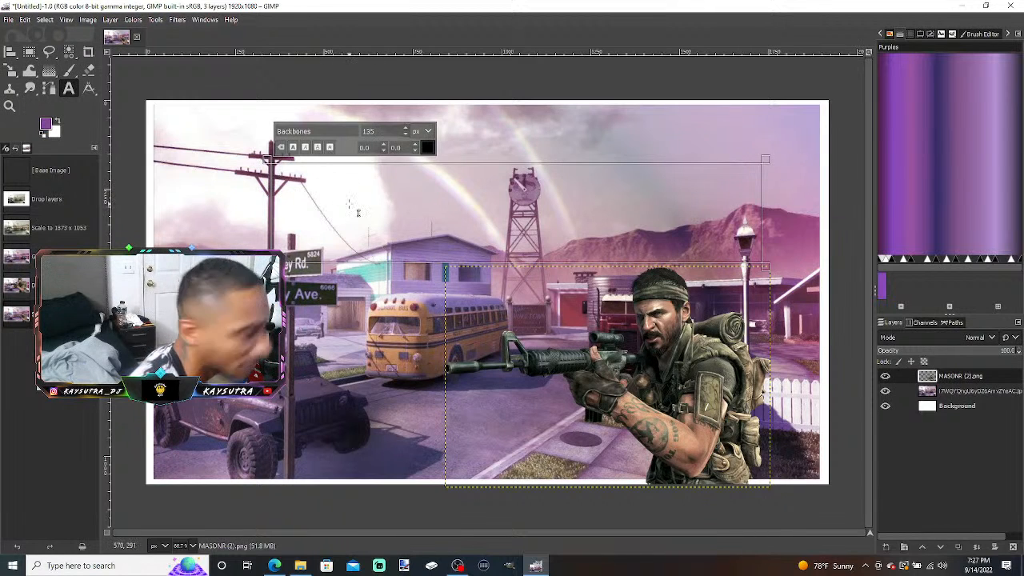
# - Enter the title text "MASON DON'T F*CK AROUND . . ." in the text box across the sky
pyautogui.write('MASON')
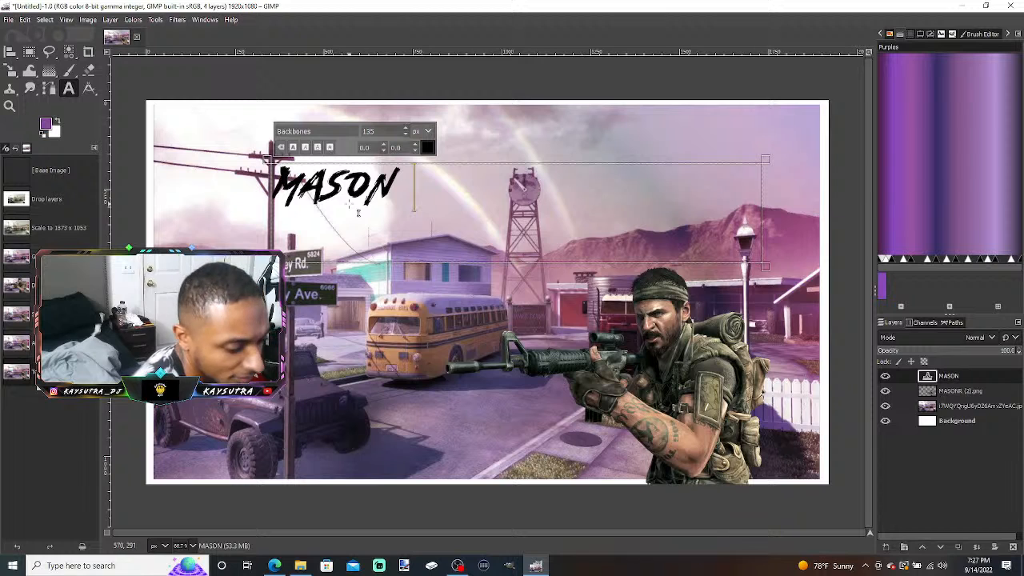
pyautogui.write(" DON'")
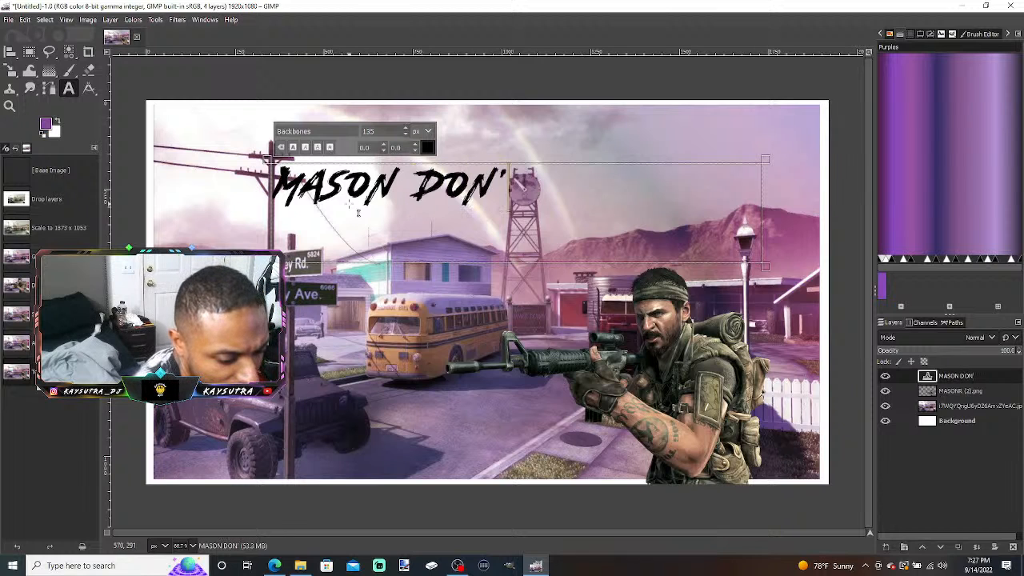
pyautogui.write('T F')
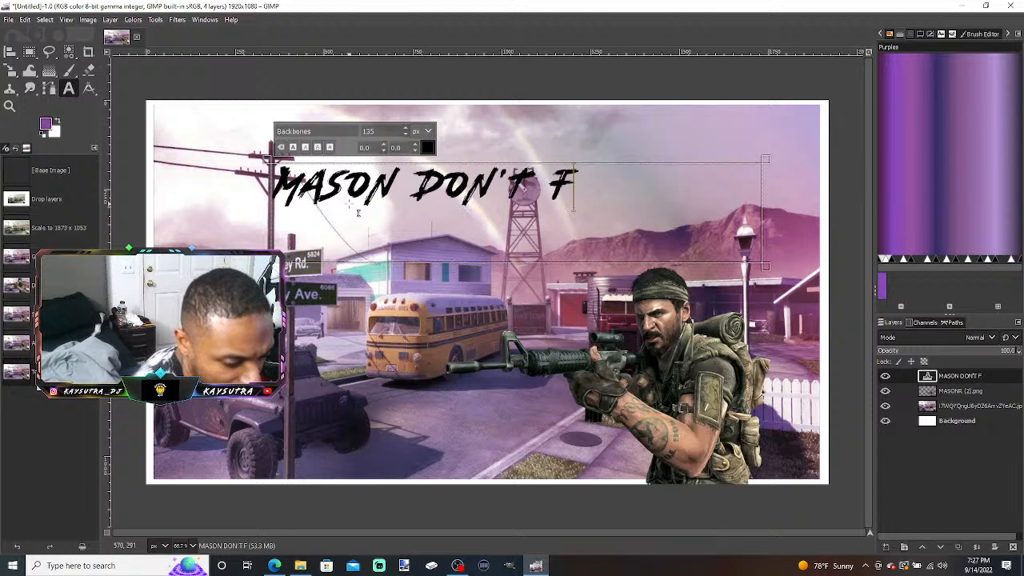
pyautogui.write('*')
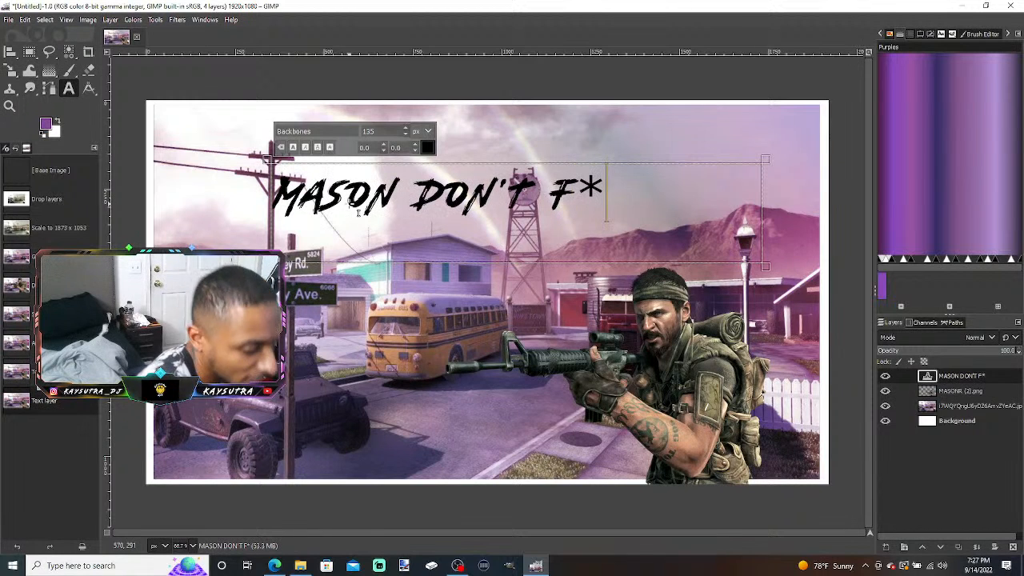
pyautogui.write('CK')
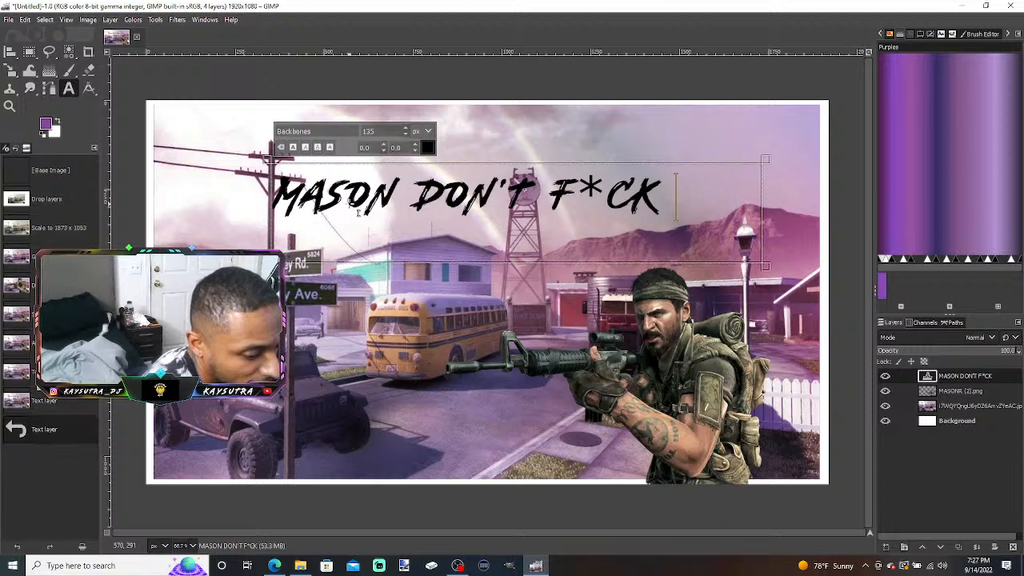
pyautogui.write(' AROUND')
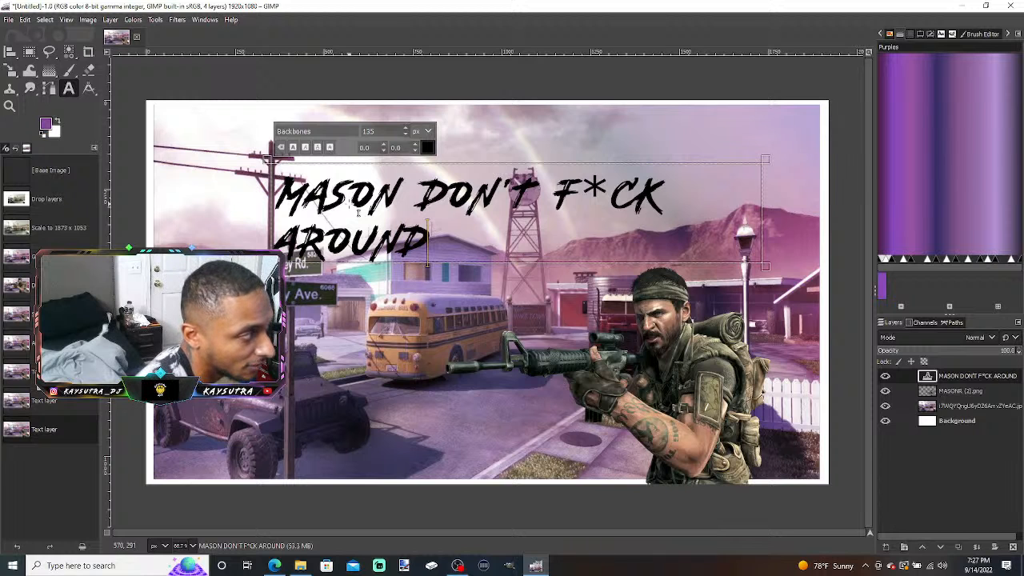
pyautogui.write(' . . .')
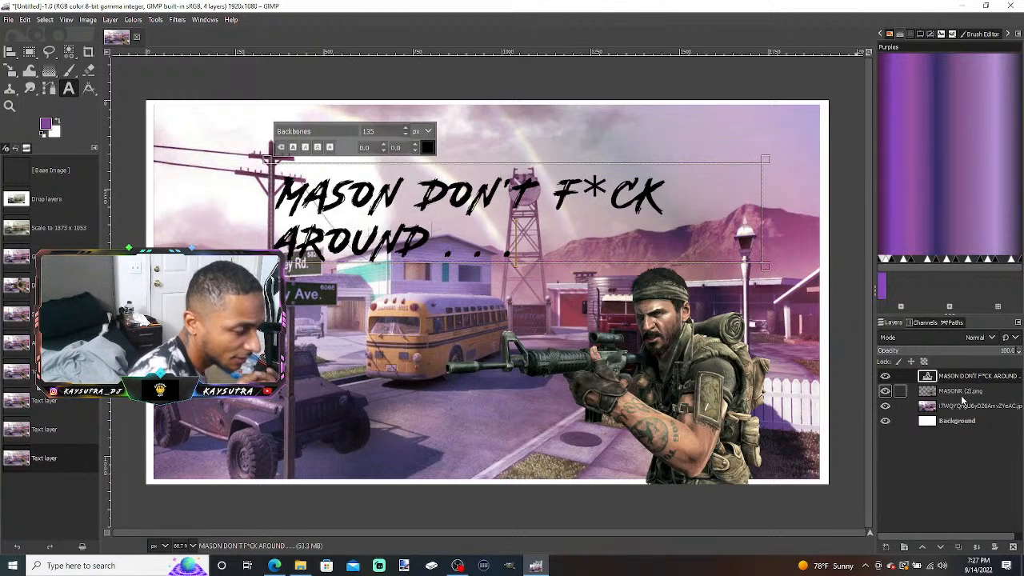
# - Scale the title text layer up to 1451 × 295 px, extending it toward the upper left
pyautogui.click(960, 395)
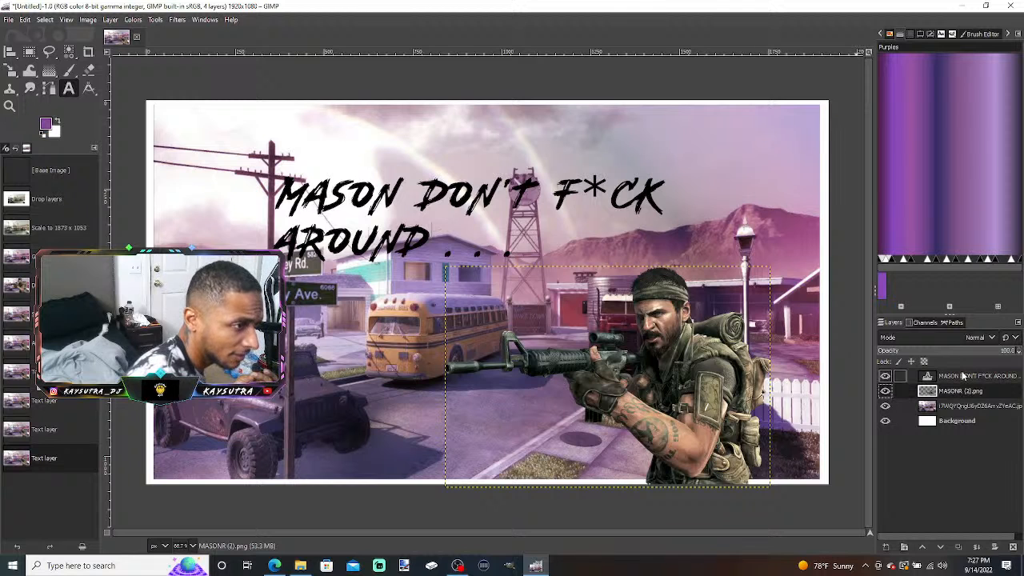
pyautogui.click(964, 376)
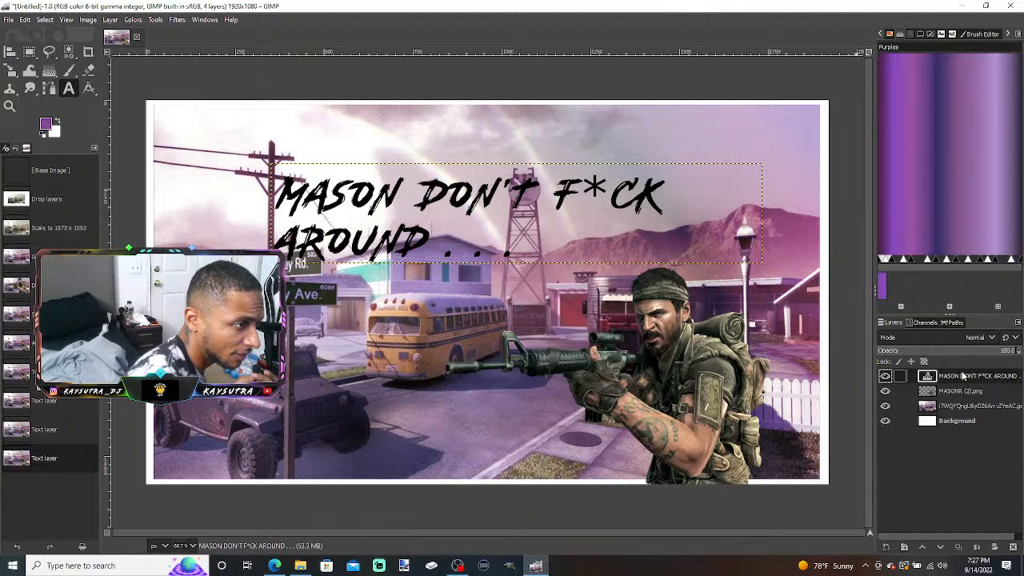
pyautogui.hotkey('shift', 's')
pyautogui.click(486, 230)
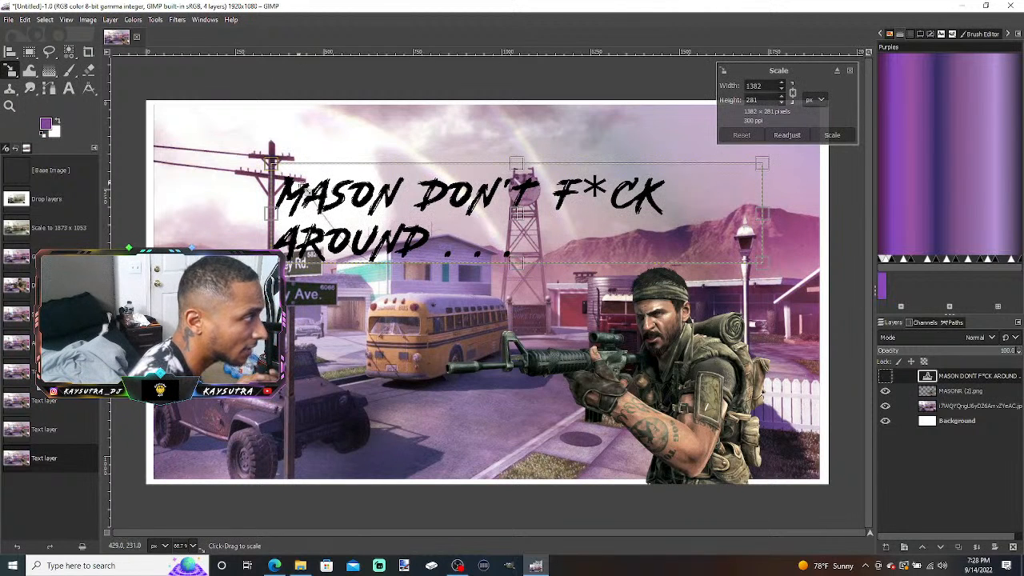
pyautogui.moveTo(272, 166); pyautogui.dragTo(255, 142)
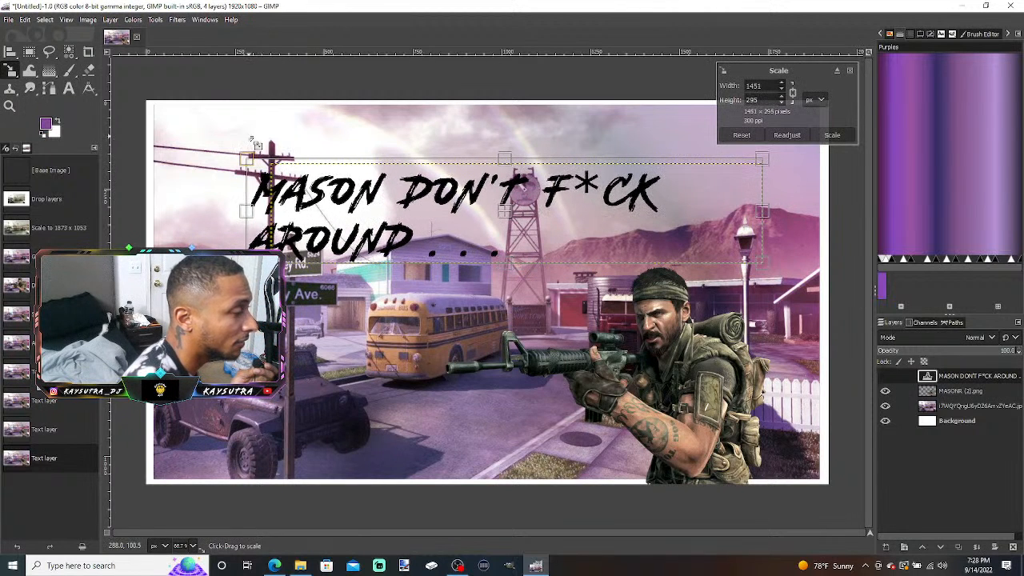
pyautogui.click(833, 135)
# - Rotate the title layer clockwise by 8.34° and move the pivot point below the text to about 1073.5, 529.5
pyautogui.hotkey('shift', 'r')
pyautogui.click(838, 141)
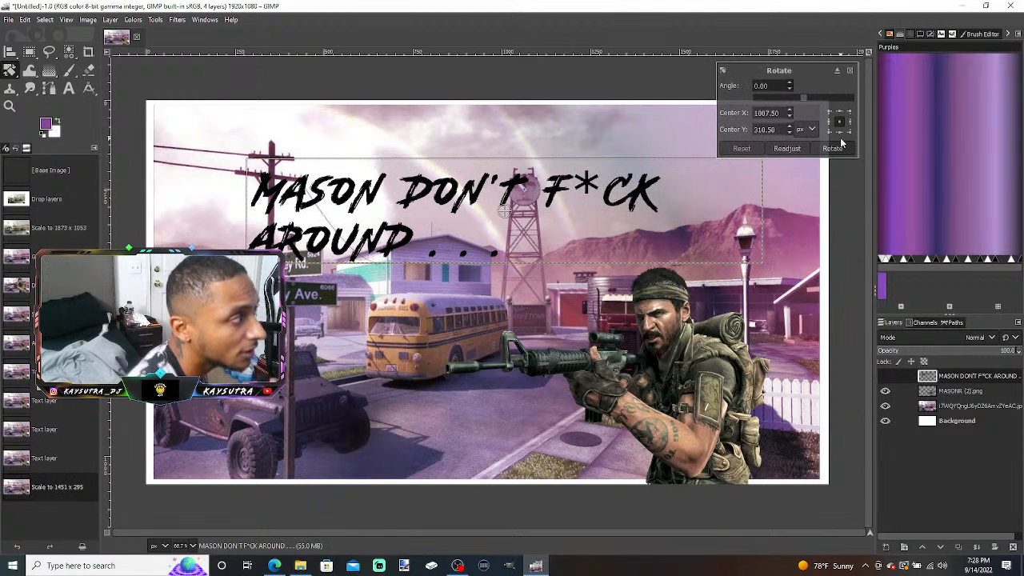
pyautogui.moveTo(689, 223)
pyautogui.mouseDown()
pyautogui.moveTo(687, 272)
pyautogui.moveTo(692, 242)
pyautogui.mouseUp()
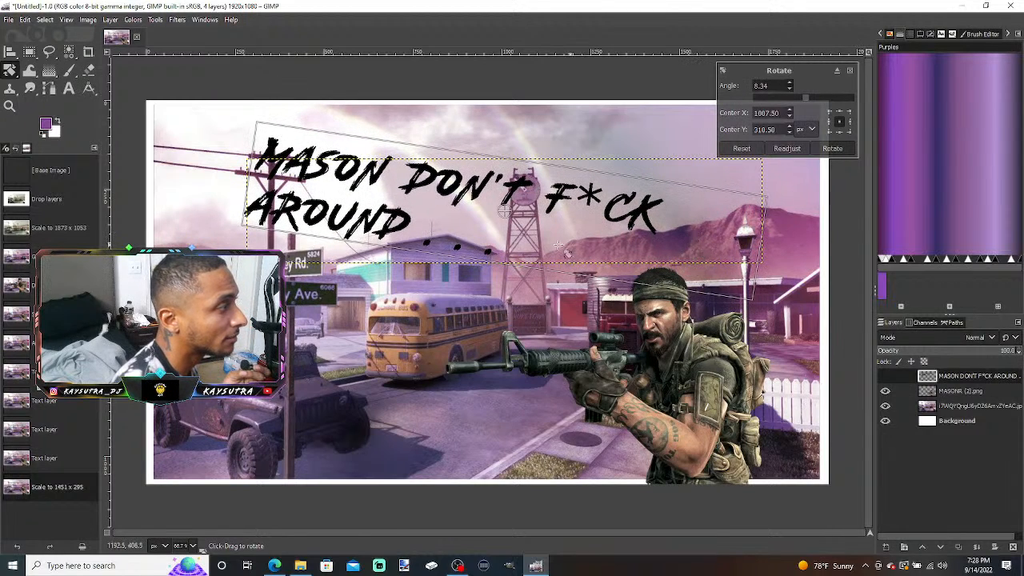
pyautogui.moveTo(504, 212); pyautogui.dragTo(527, 288)
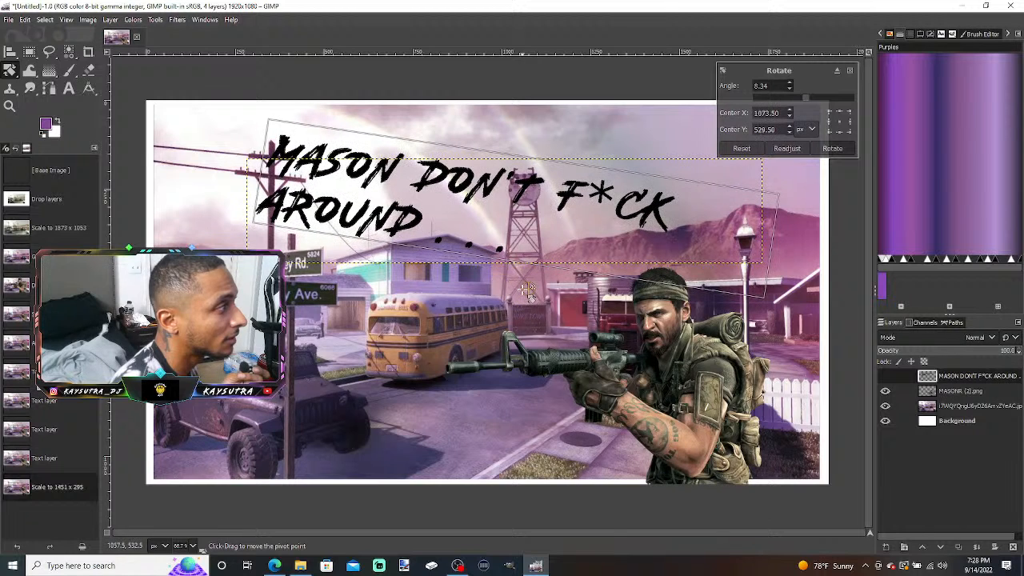
pyautogui.click(830, 150)
# - Move the rotated title down and to the right, above the soldier, keeping its size at 1480 × 503 px
pyautogui.hotkey('shift', 's')
pyautogui.click(833, 159)
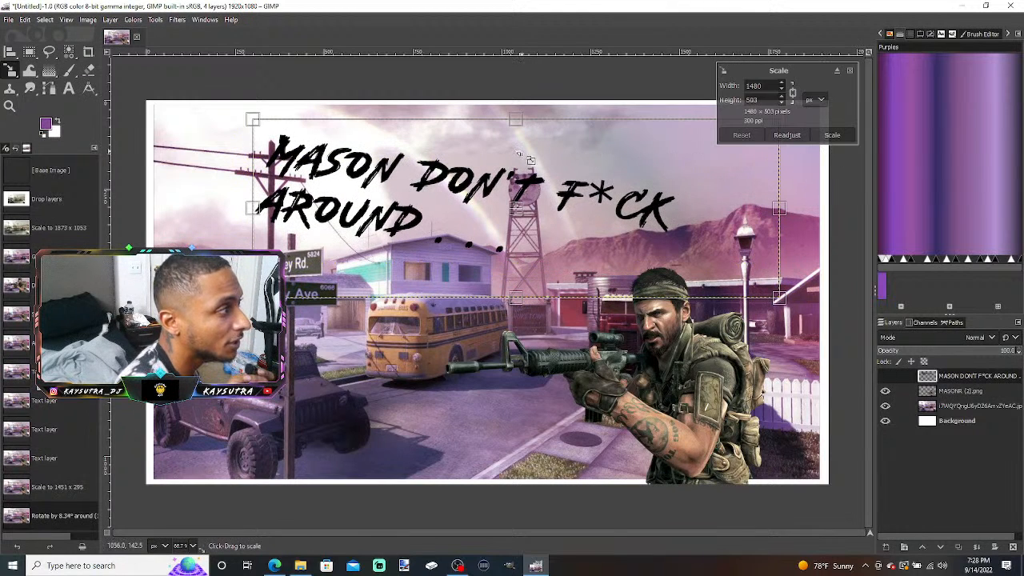
pyautogui.moveTo(523, 216); pyautogui.dragTo(583, 260)
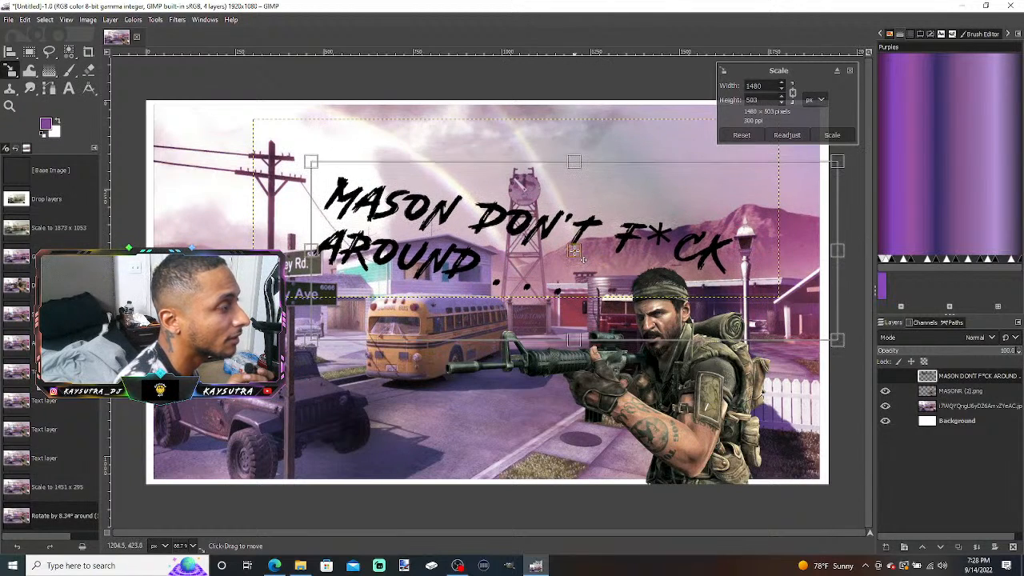
pyautogui.click(832, 135)
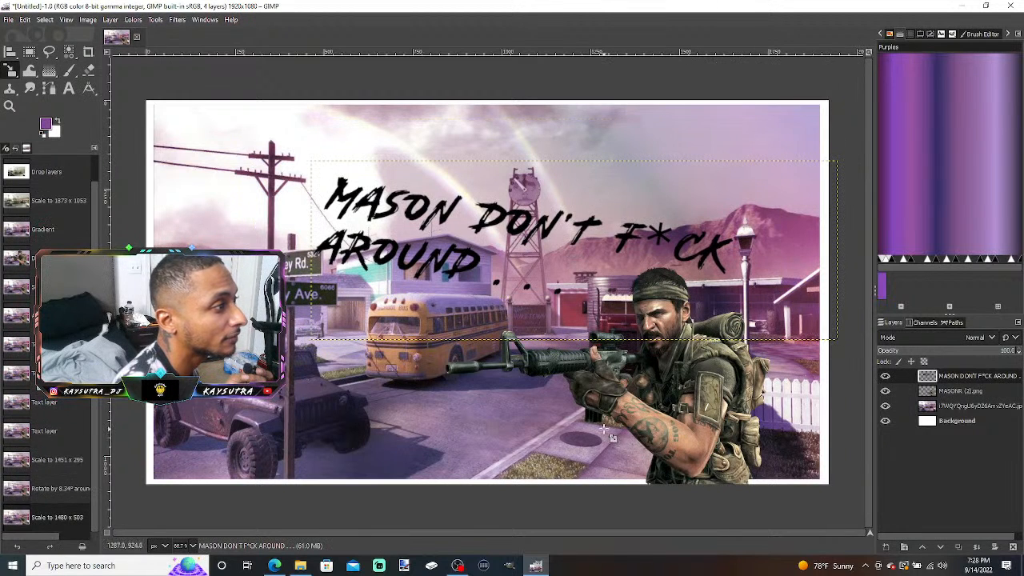
# - Find SHROOM.png in the Downloads folder and bring it into the GIMP image as a new layer
pyautogui.click(301, 565)
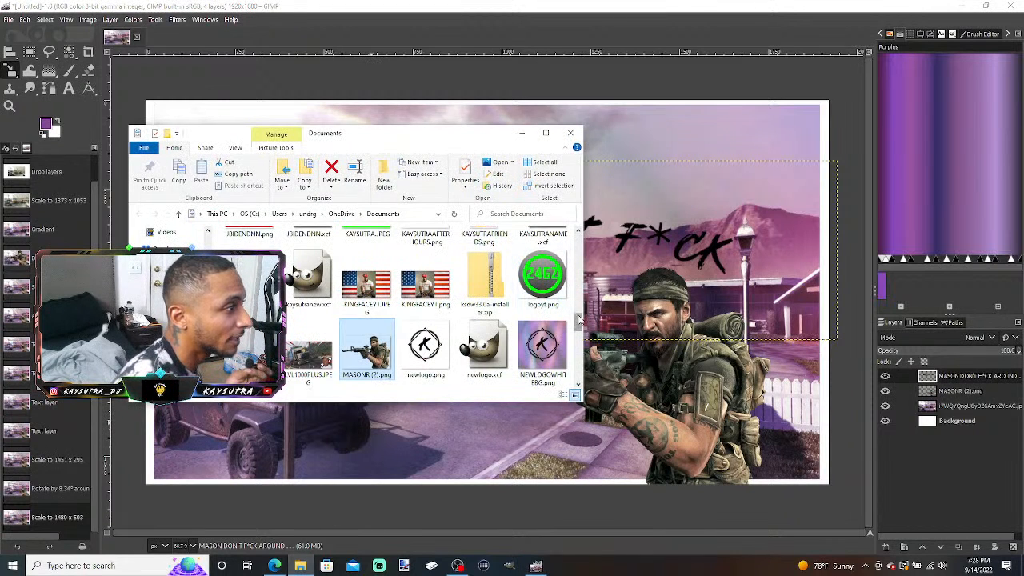
pyautogui.moveTo(580, 320); pyautogui.dragTo(582, 236)
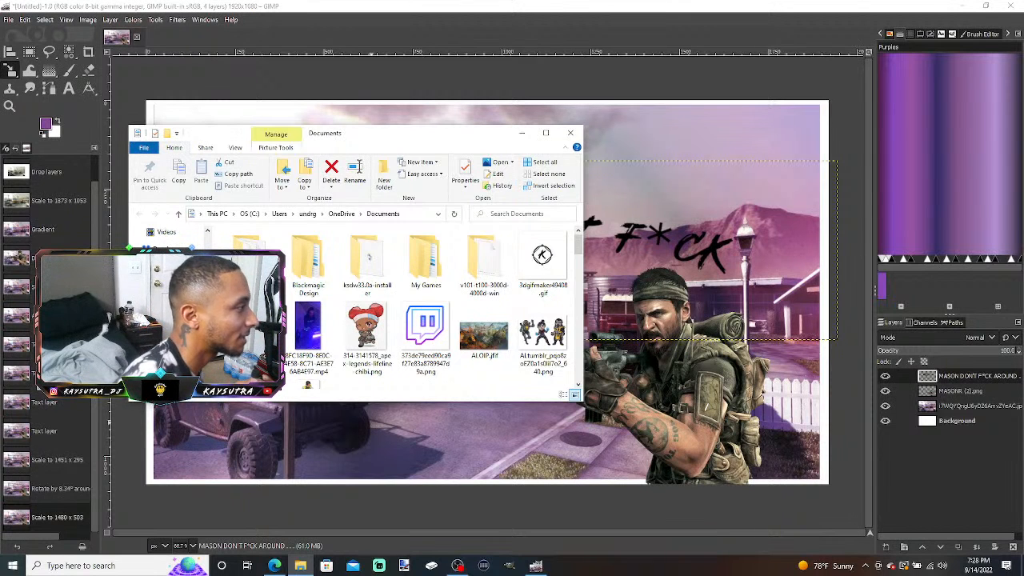
pyautogui.click(166, 344)
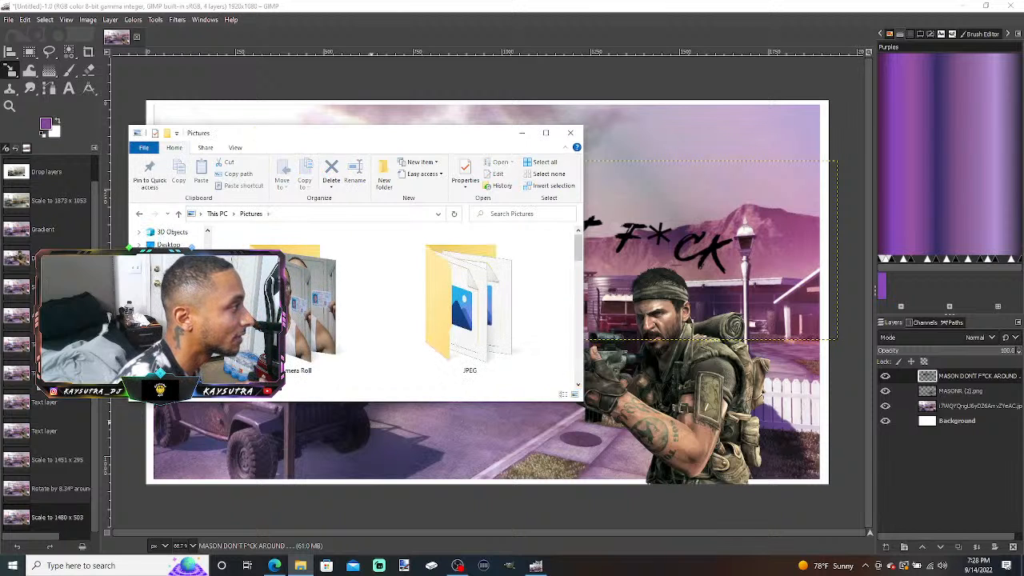
pyautogui.click(170, 271)
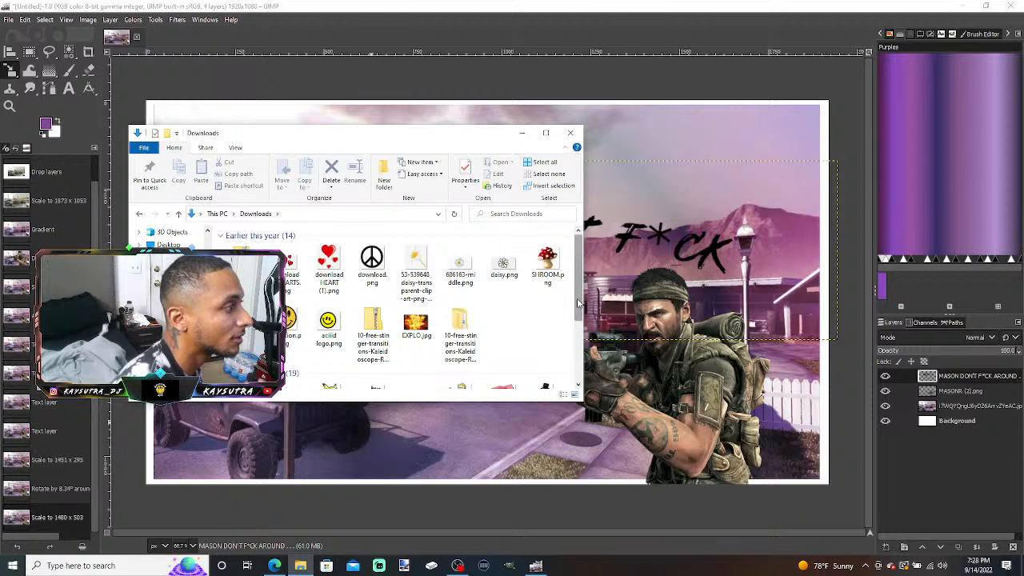
pyautogui.moveTo(578, 303); pyautogui.dragTo(577, 304)
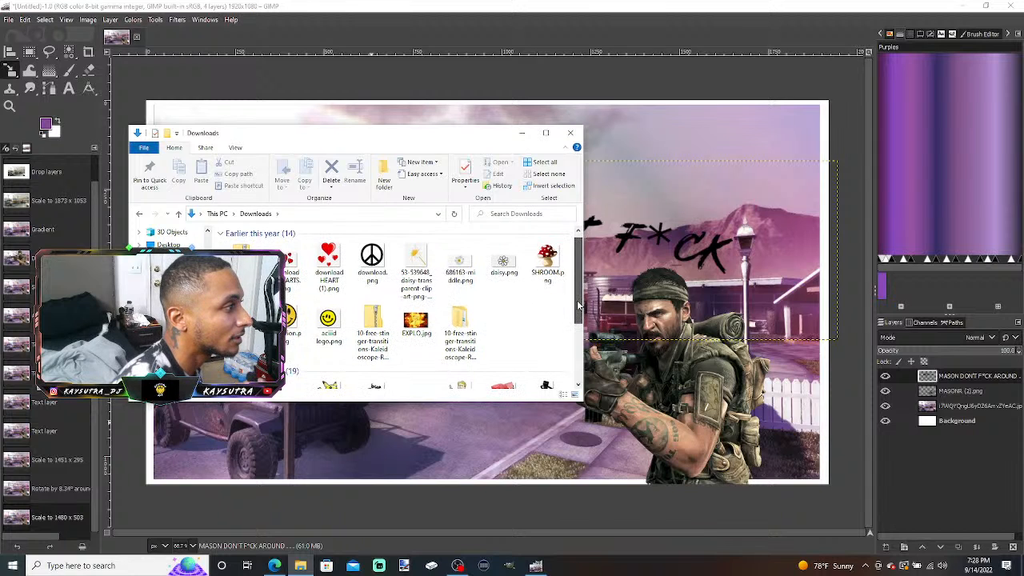
pyautogui.click(547, 257)
pyautogui.moveTo(629, 354); pyautogui.dragTo(583, 462)
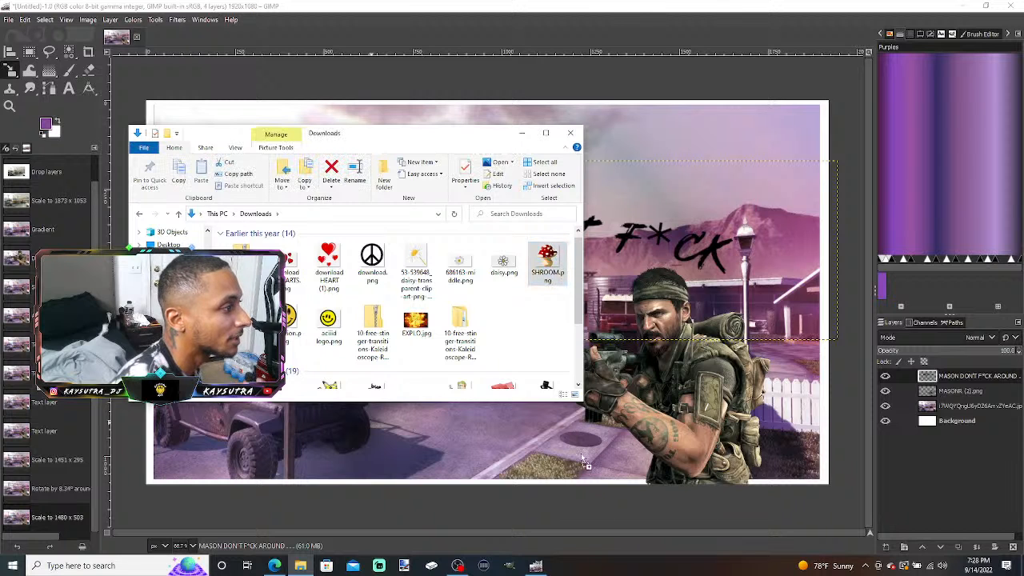
pyautogui.moveTo(609, 544); pyautogui.dragTo(536, 489)
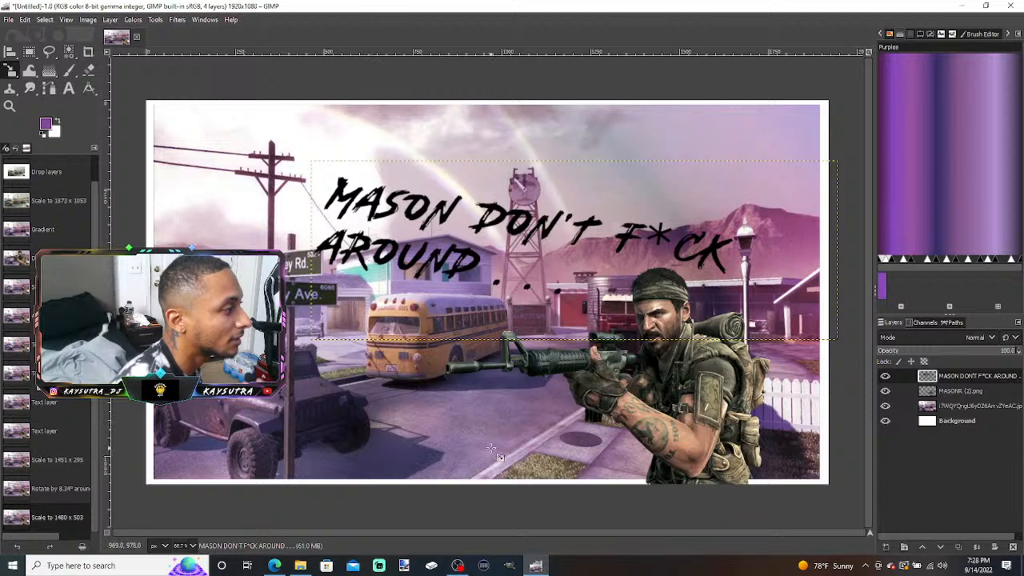
pyautogui.moveTo(490, 448); pyautogui.dragTo(490, 447)
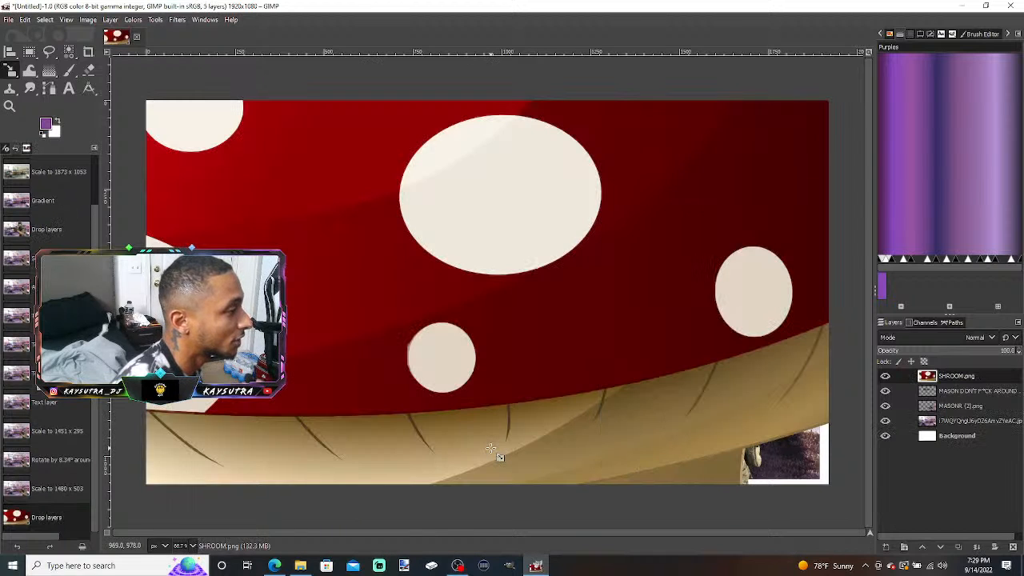
# - Link the mushroom layer's width and height, scale it down to 3359 × 3163 px, and move it down and to the right
pyautogui.hotkey('shift', 's')
pyautogui.click(509, 359)
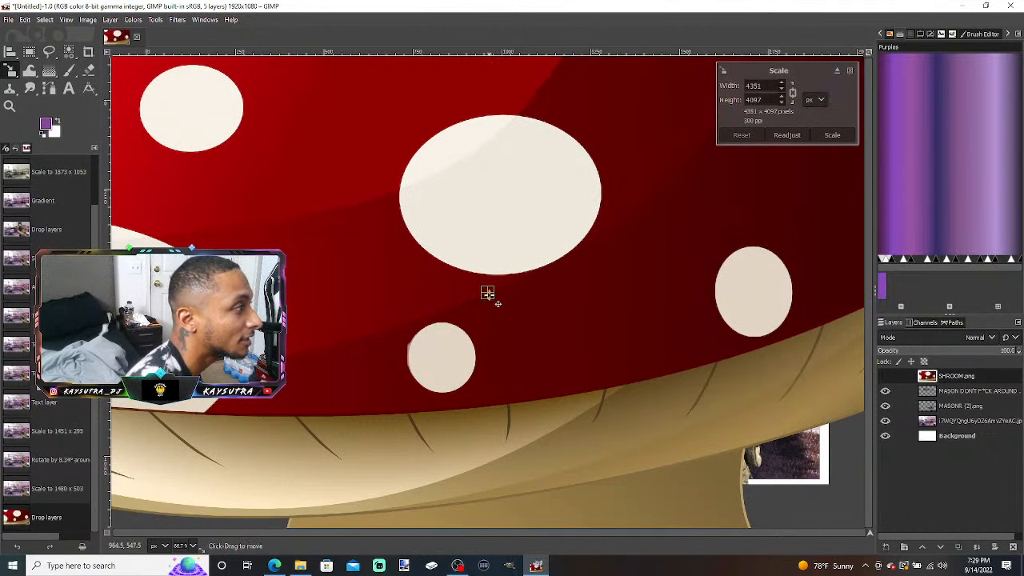
pyautogui.click(792, 94)
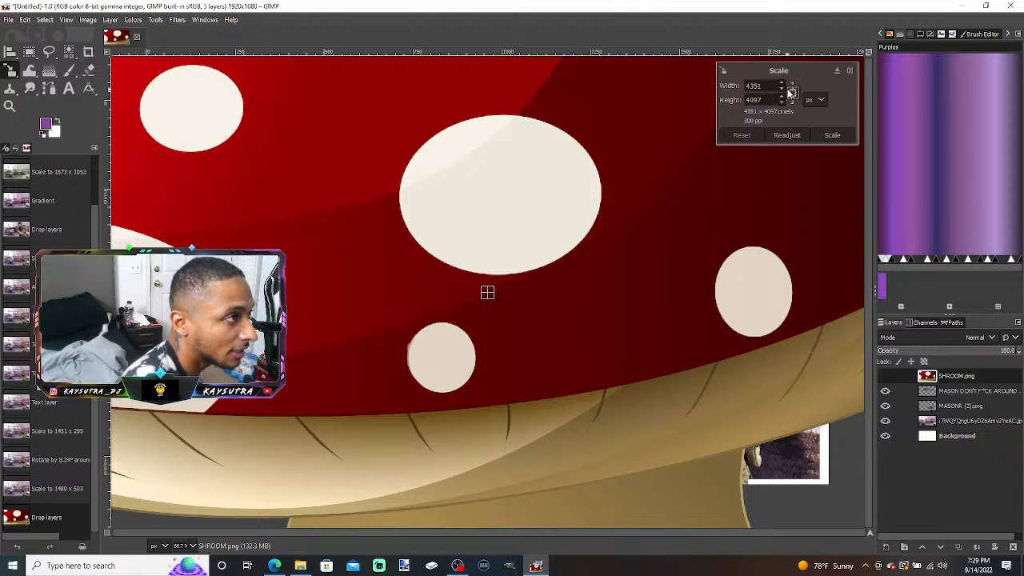
pyautogui.moveTo(784, 90); pyautogui.dragTo(784, 91)
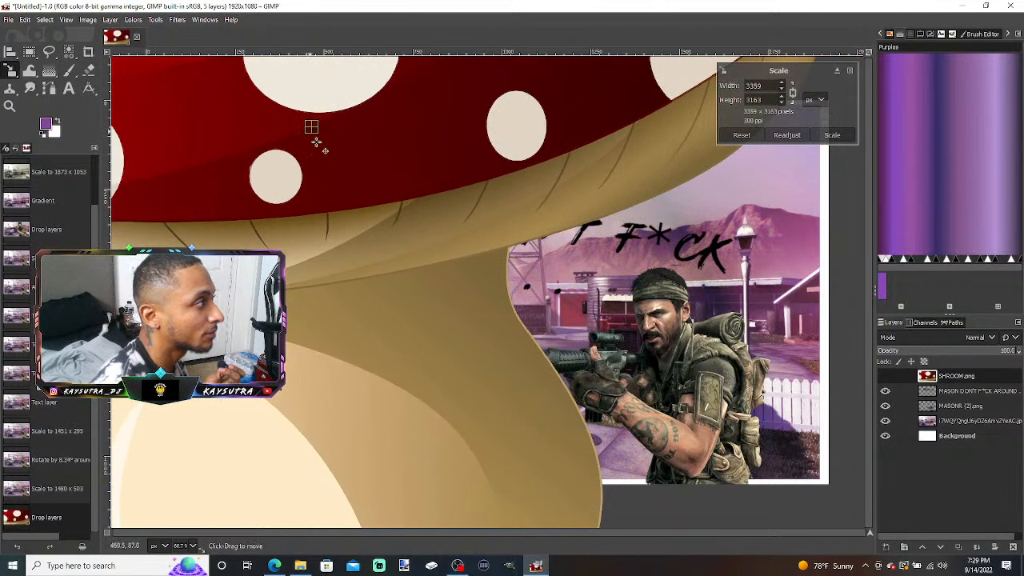
pyautogui.moveTo(316, 142); pyautogui.dragTo(434, 355)
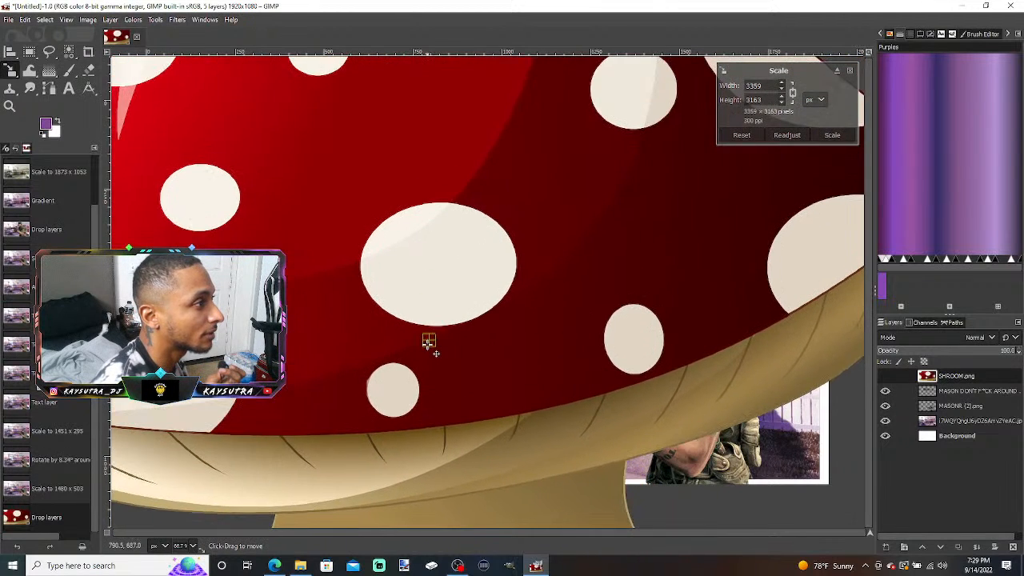
# - Reduce the mushroom proportionally to 1175 × 1106 px and move it over the canvas's left half
pyautogui.click(783, 93)
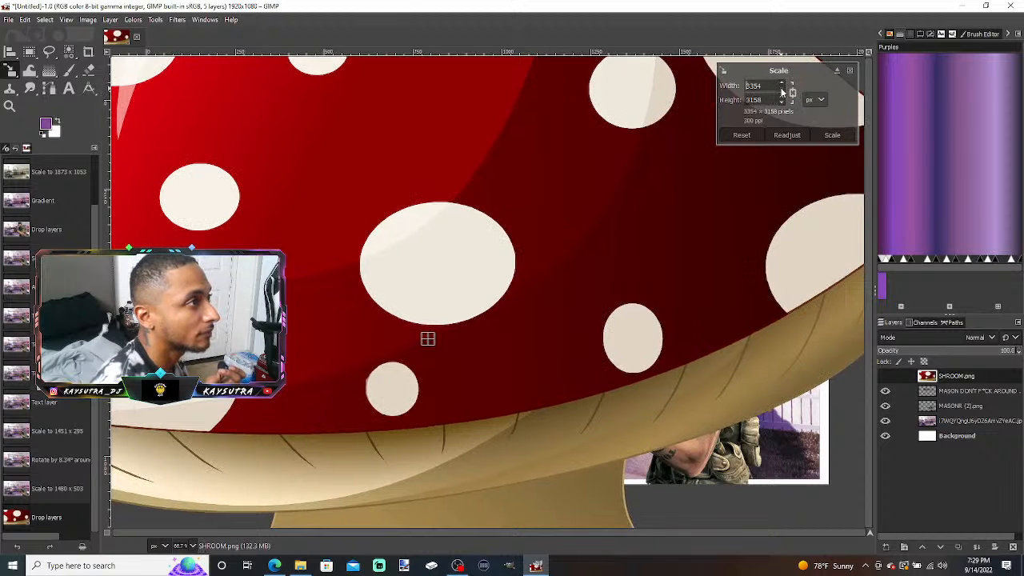
pyautogui.moveTo(782, 93); pyautogui.dragTo(782, 93)
pyautogui.moveTo(219, 143); pyautogui.dragTo(419, 313)
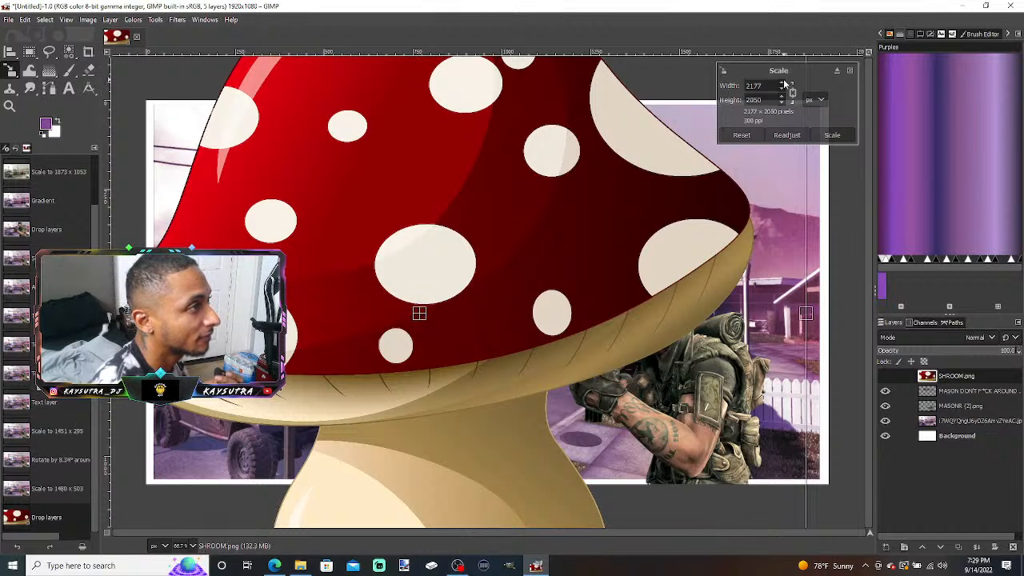
pyautogui.moveTo(782, 93); pyautogui.dragTo(782, 92)
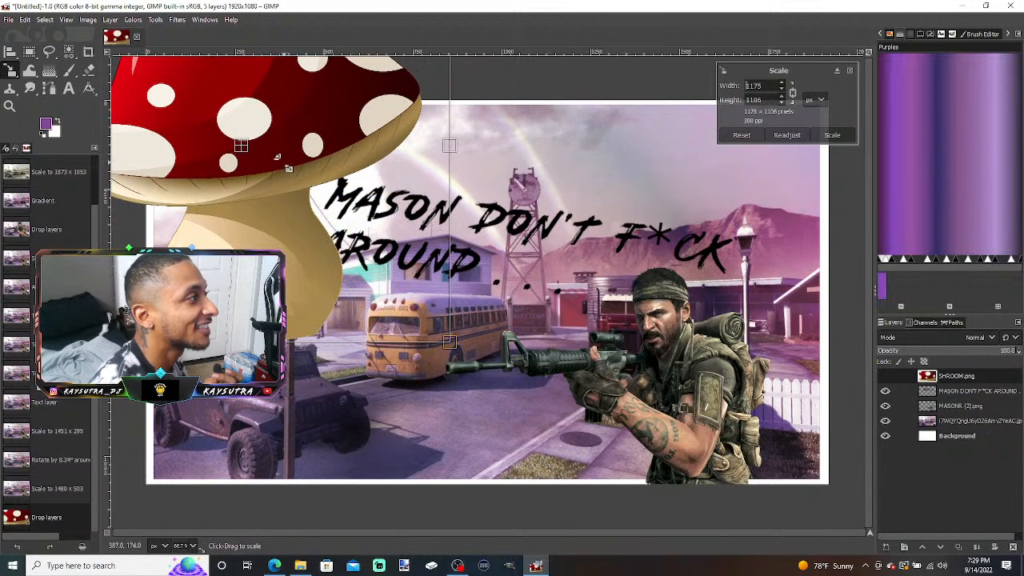
pyautogui.moveTo(239, 146); pyautogui.dragTo(317, 331)
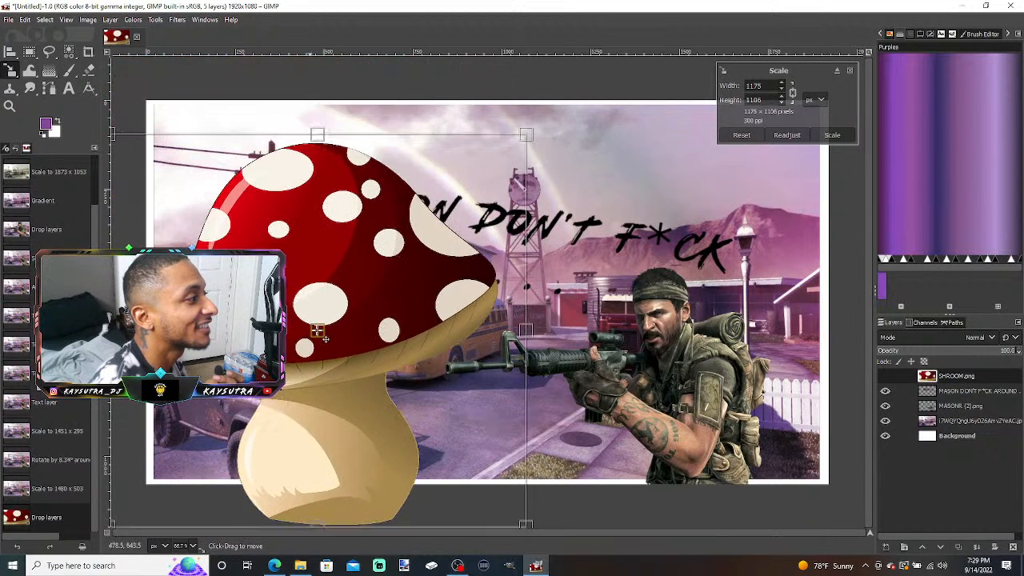
# - Reduce the mushroom to 493 × 464 px and move it onto the street in front of the bus
pyautogui.click(781, 90)
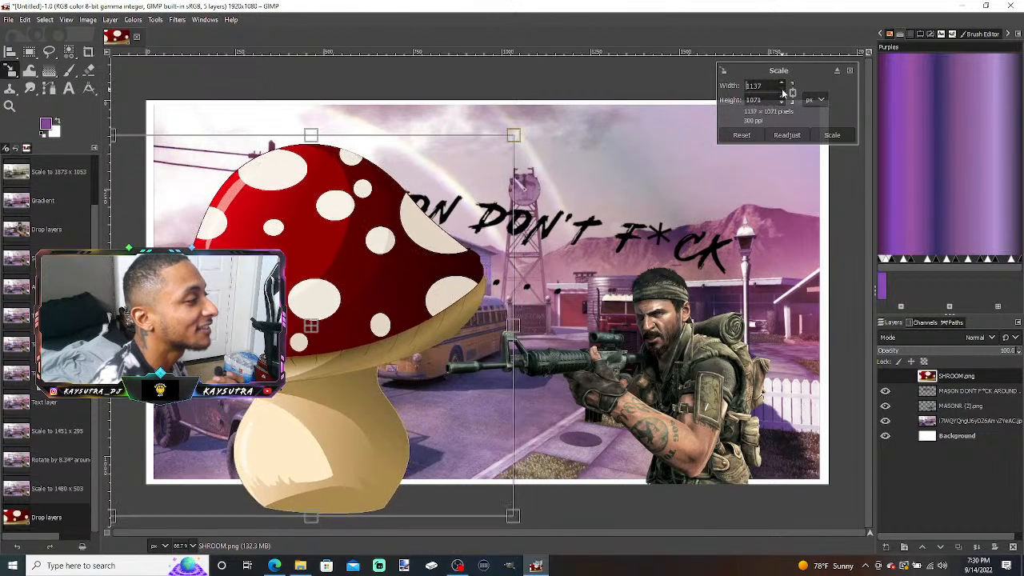
pyautogui.click(782, 88)
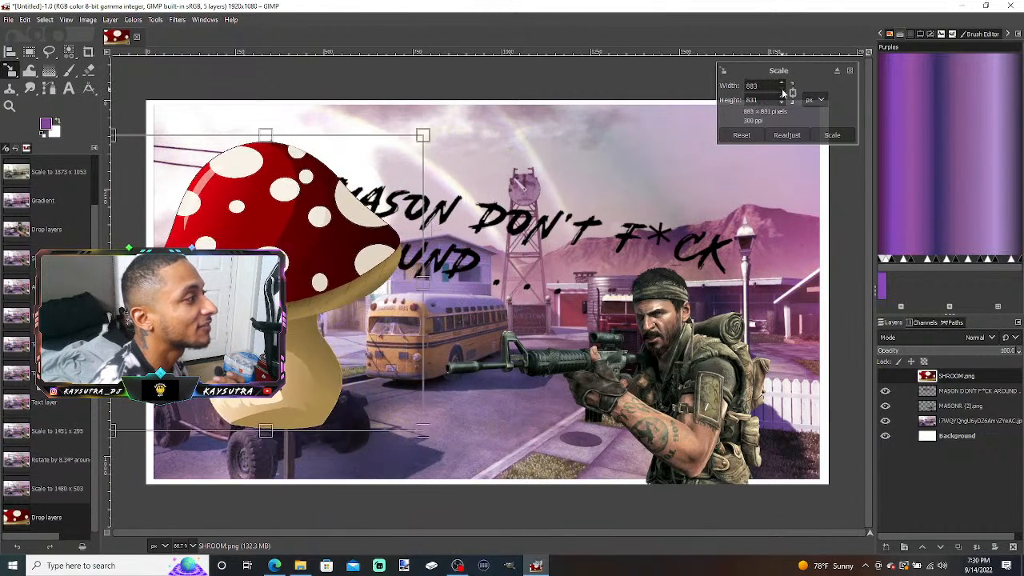
pyautogui.click(781, 88)
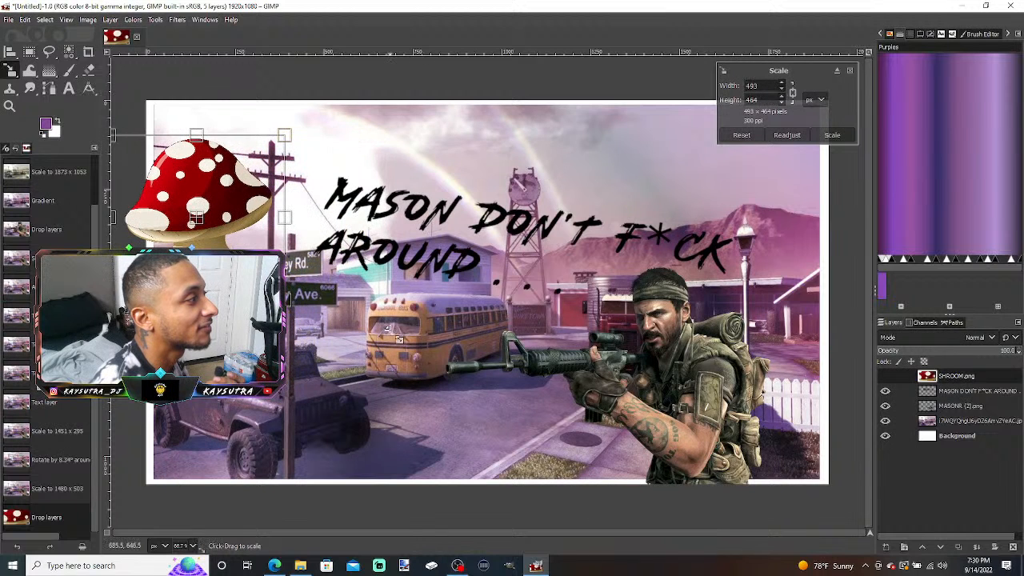
pyautogui.moveTo(196, 218); pyautogui.dragTo(372, 416)
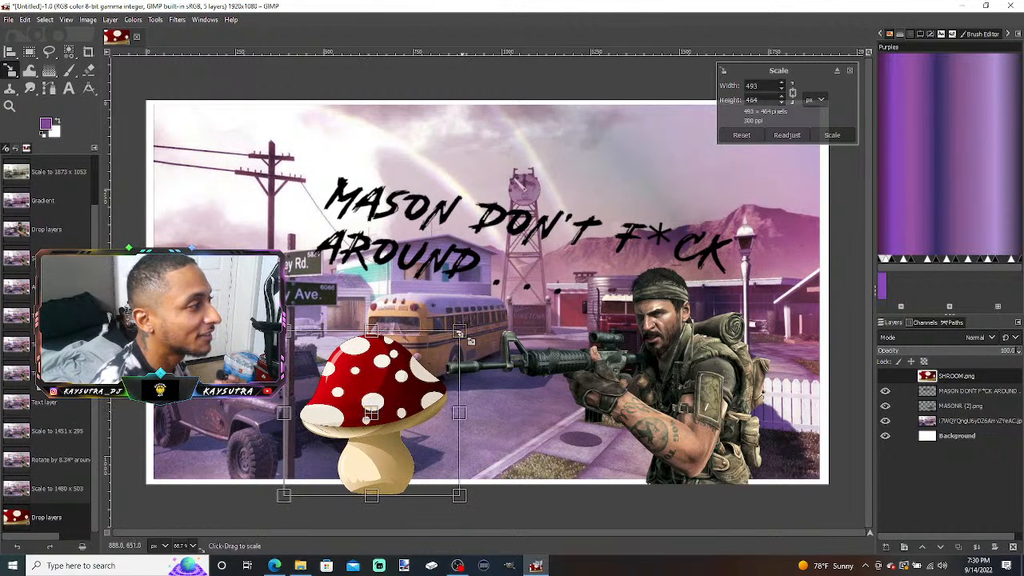
# - Shrink the mushroom to 122 × 115 px and place it on the grass strip beside the sidewalk, left of the soldier
pyautogui.moveTo(458, 331); pyautogui.dragTo(376, 409)
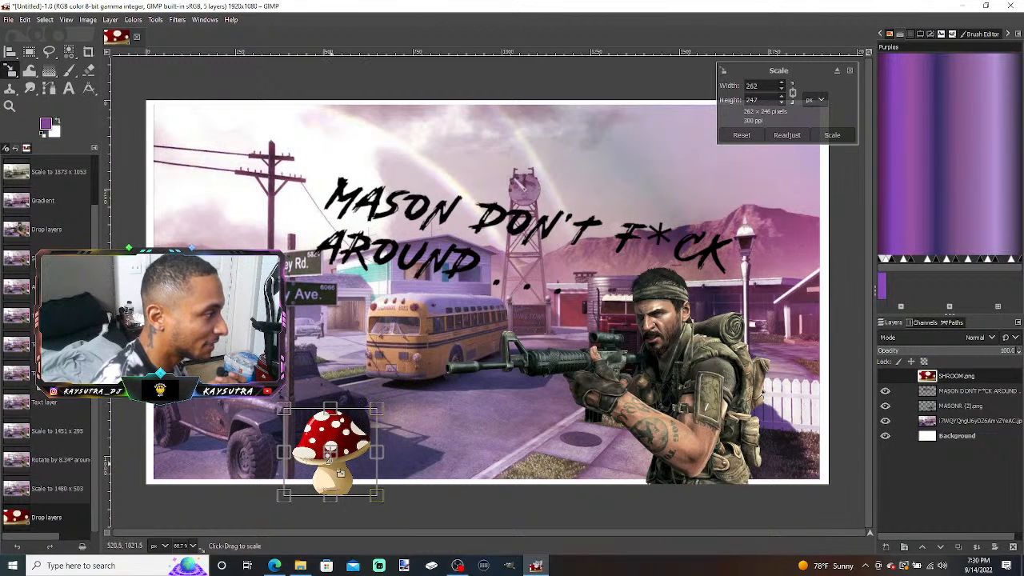
pyautogui.moveTo(339, 463); pyautogui.dragTo(539, 439)
pyautogui.moveTo(570, 384); pyautogui.dragTo(517, 447)
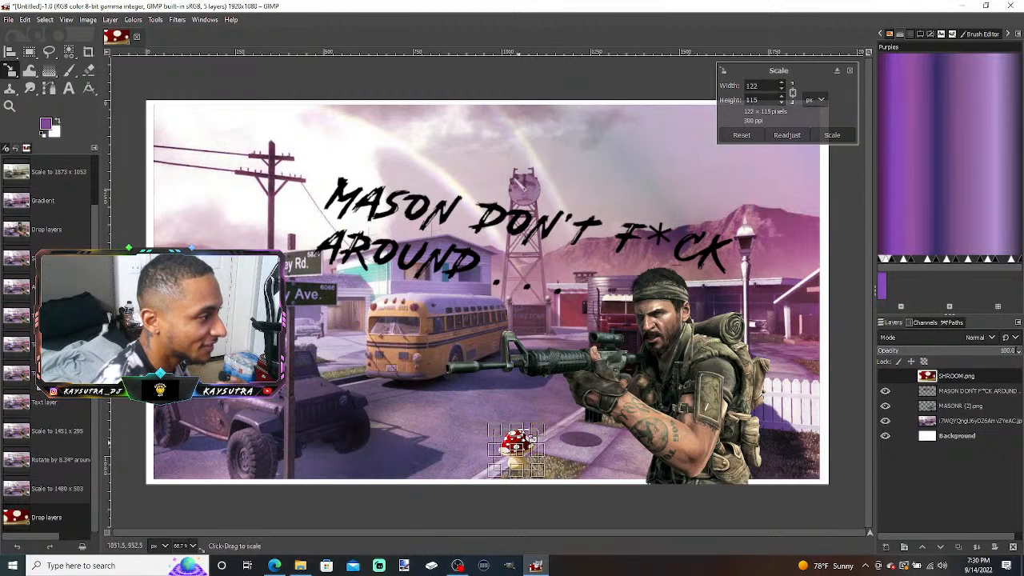
# - Try to rotate the small mushroom counterclockwise by 8.76° about its centre
pyautogui.hotkey('shift', 'r')
pyautogui.click(806, 120)
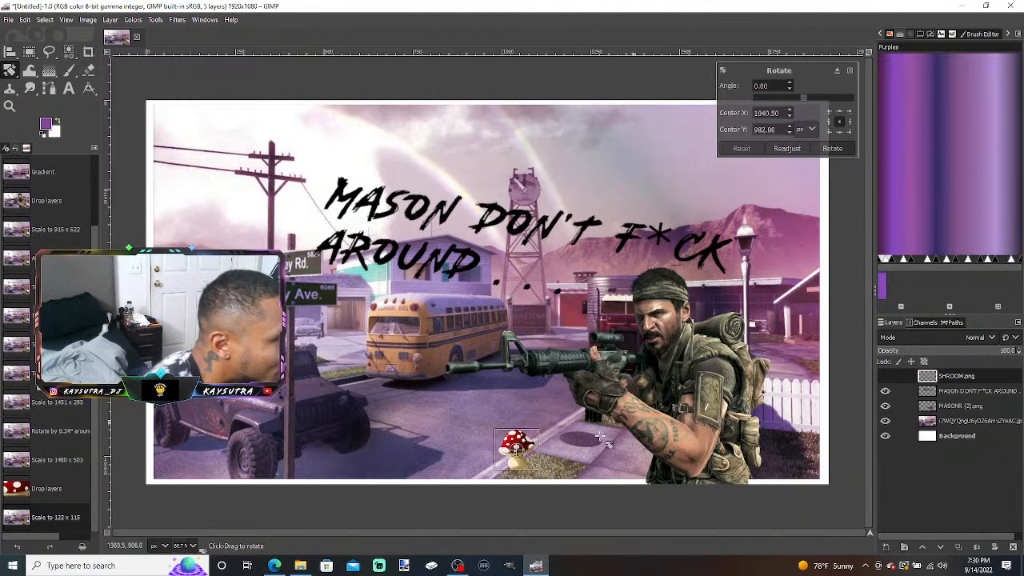
pyautogui.moveTo(544, 453); pyautogui.dragTo(538, 448)
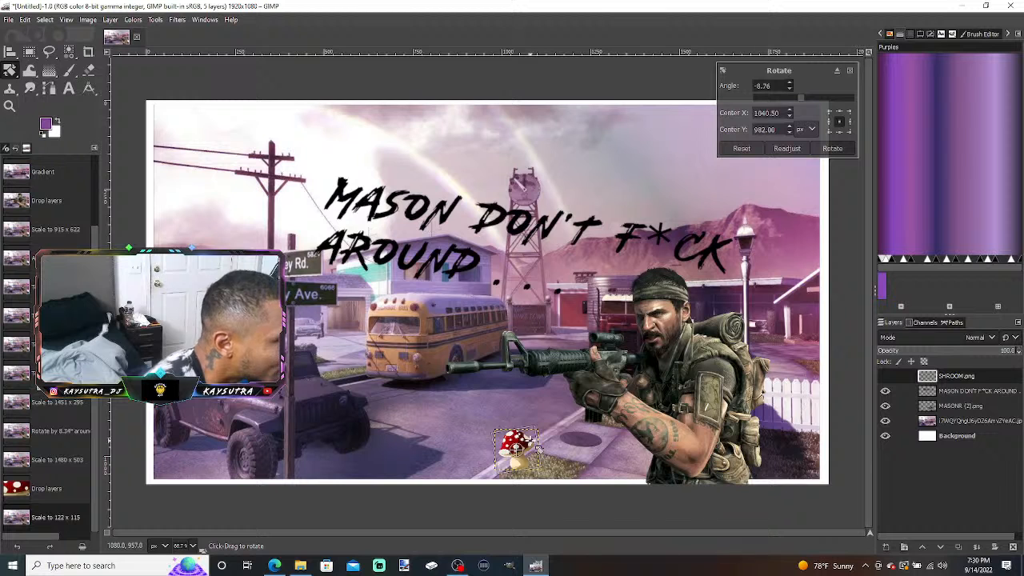
# - Duplicate the SHROOM.png layer and make the copy visible for scaling
pyautogui.rightClick(959, 381)
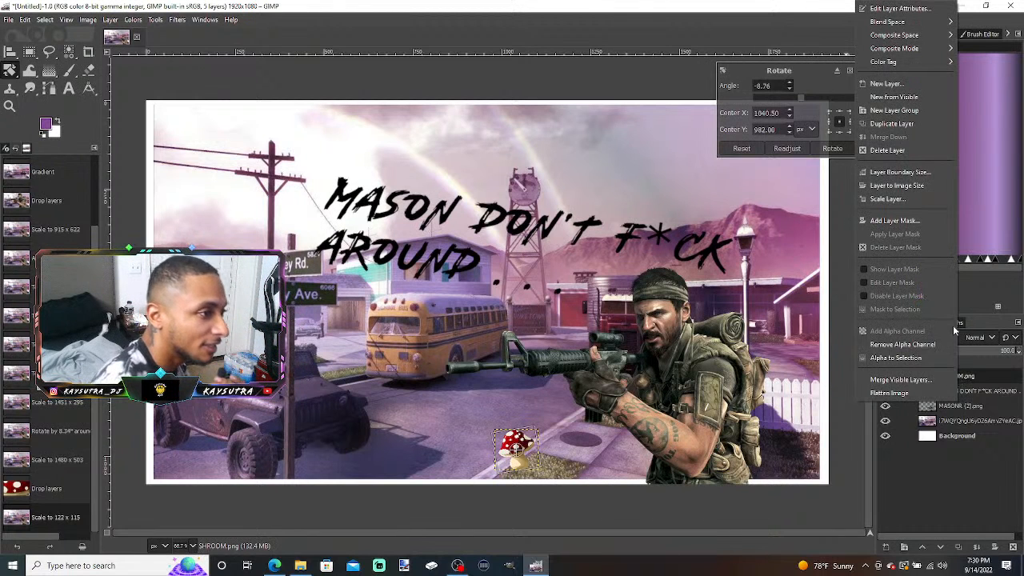
pyautogui.click(917, 124)
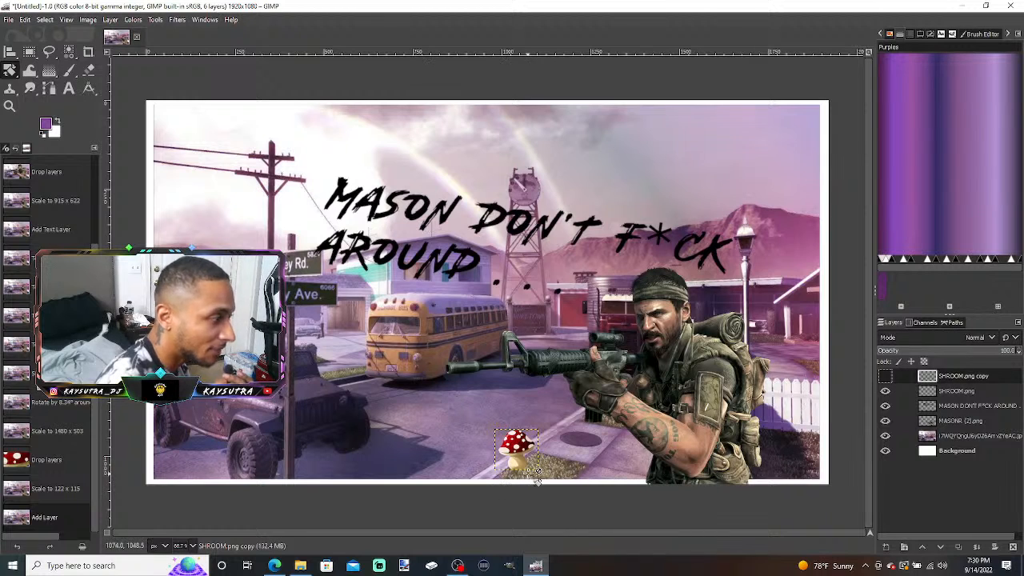
pyautogui.hotkey('shift', 's')
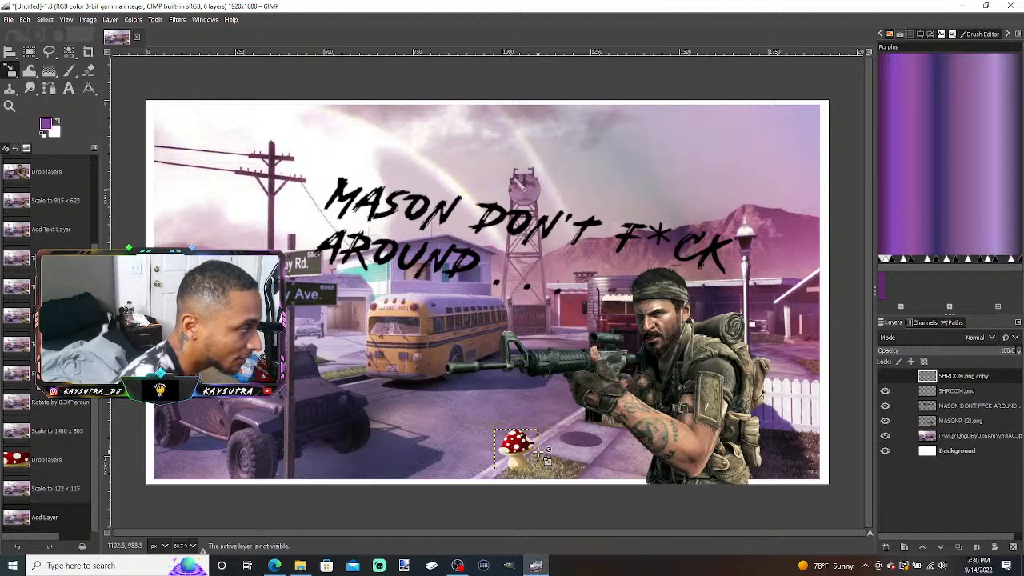
pyautogui.click(884, 376)
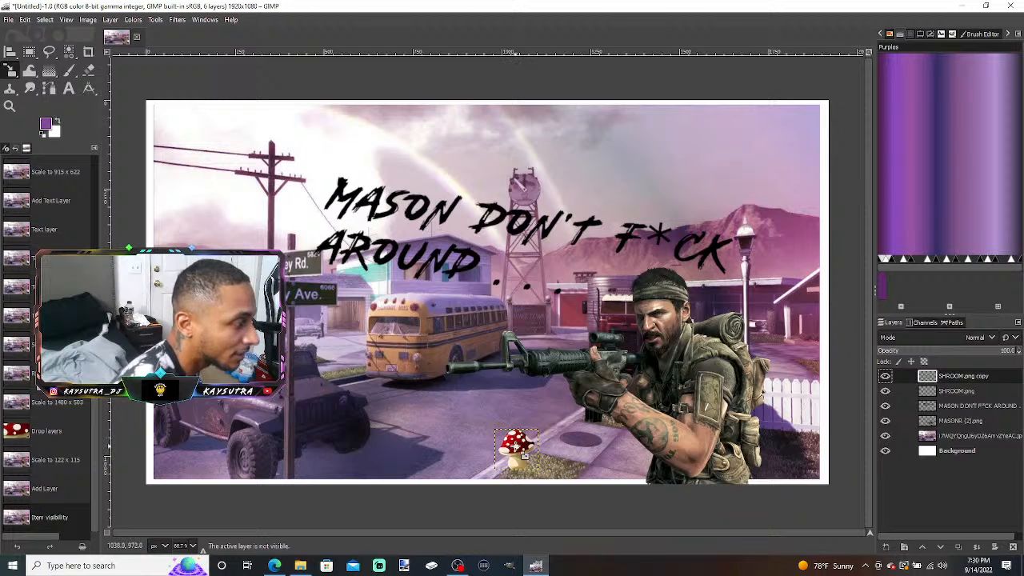
# - Scale the mushroom copy down to 76 × 72 px and place it just to the lower right of the original mushroom
pyautogui.click(516, 450)
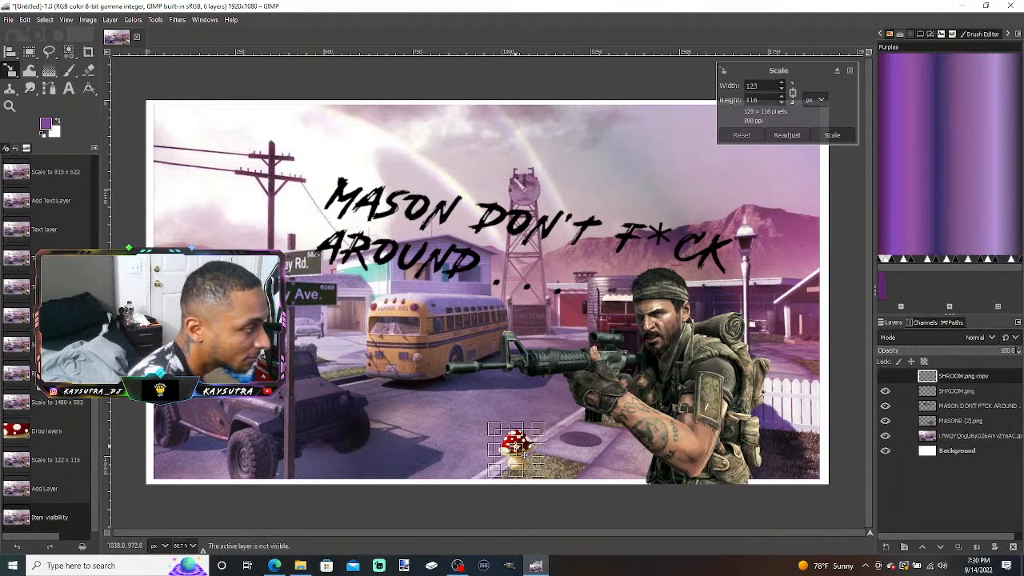
pyautogui.moveTo(515, 450)
pyautogui.mouseDown()
pyautogui.moveTo(550, 452)
pyautogui.moveTo(579, 488)
pyautogui.moveTo(581, 473)
pyautogui.moveTo(558, 462)
pyautogui.moveTo(560, 448)
pyautogui.moveTo(530, 452)
pyautogui.mouseUp()
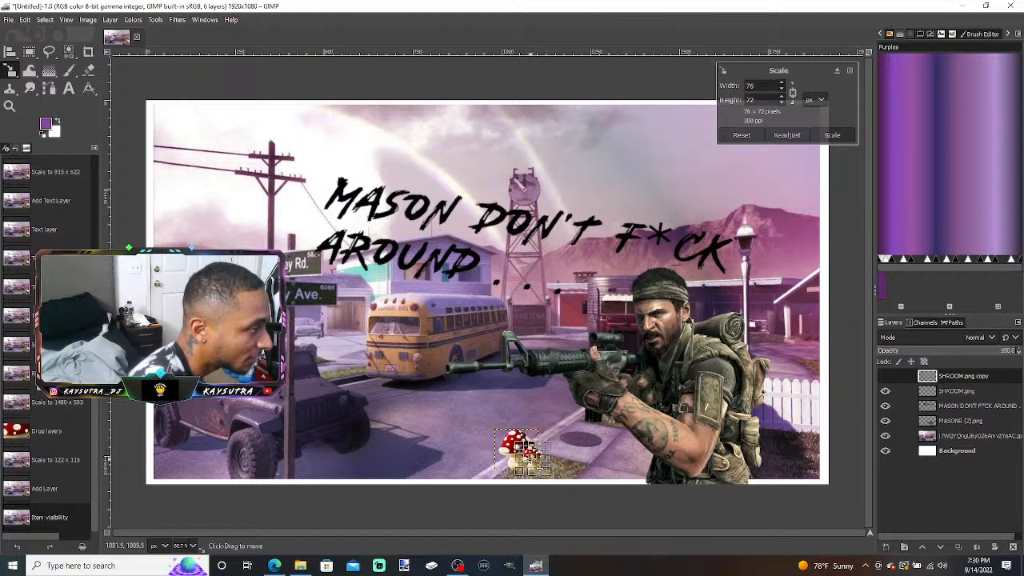
pyautogui.click(832, 134)
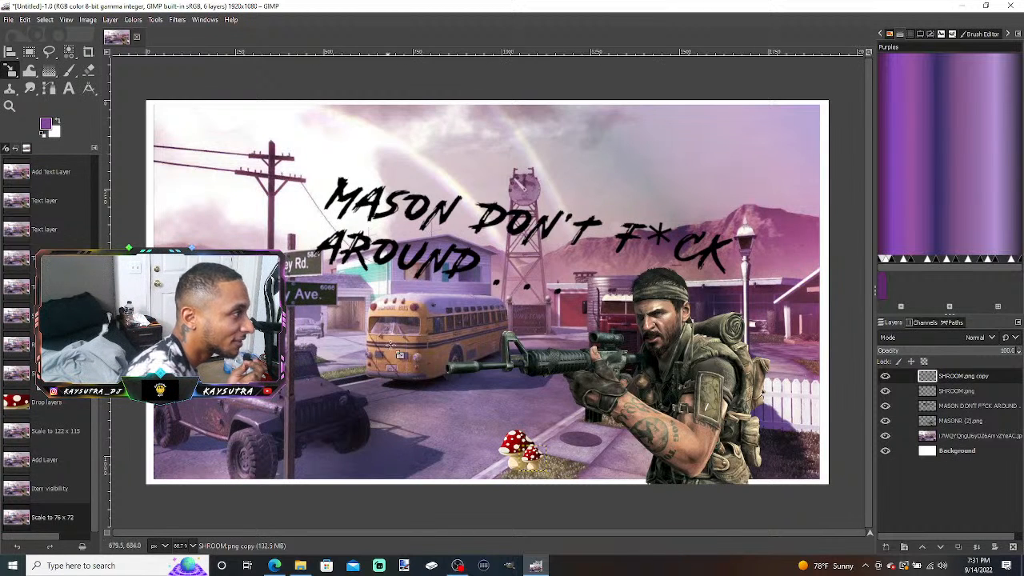
# - Look through the Downloads folder for more images to add, and close it
pyautogui.click(307, 564)
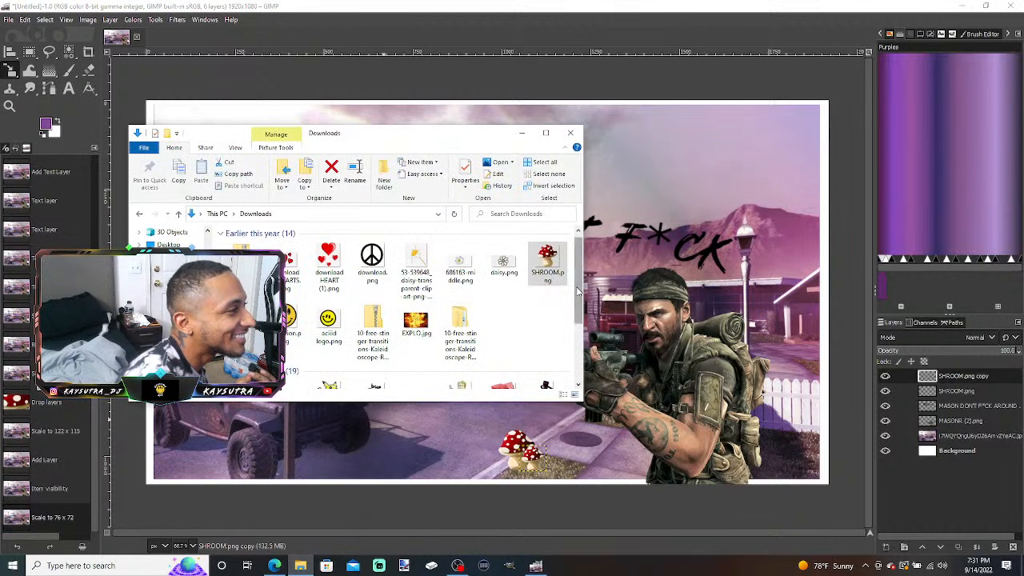
pyautogui.moveTo(580, 292); pyautogui.dragTo(579, 295)
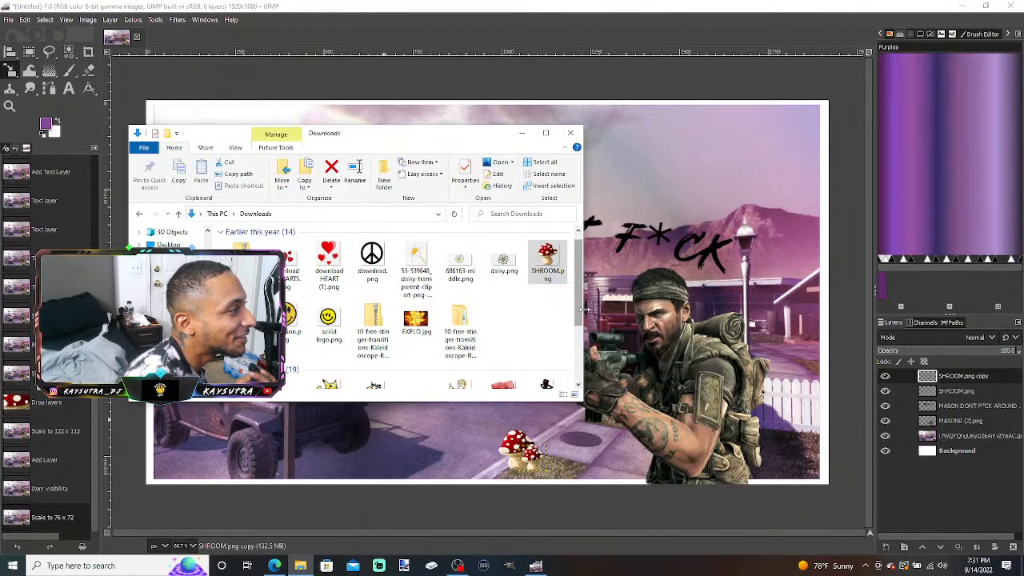
pyautogui.scroll(-3, 573, 360)
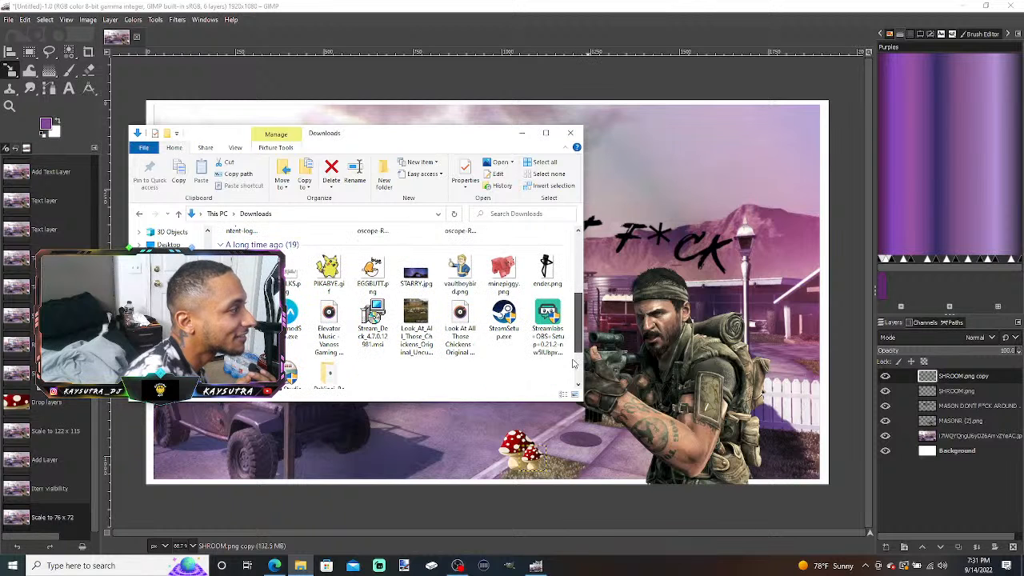
pyautogui.click(569, 133)
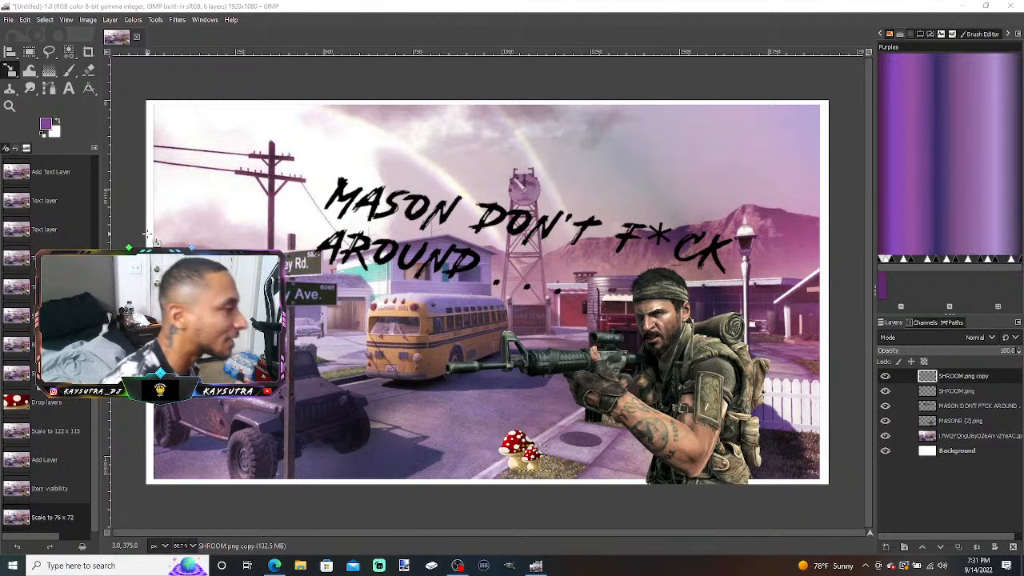
# - Create a new blank 1920 × 1080 px image
pyautogui.click(10, 21)
pyautogui.click(20, 35)
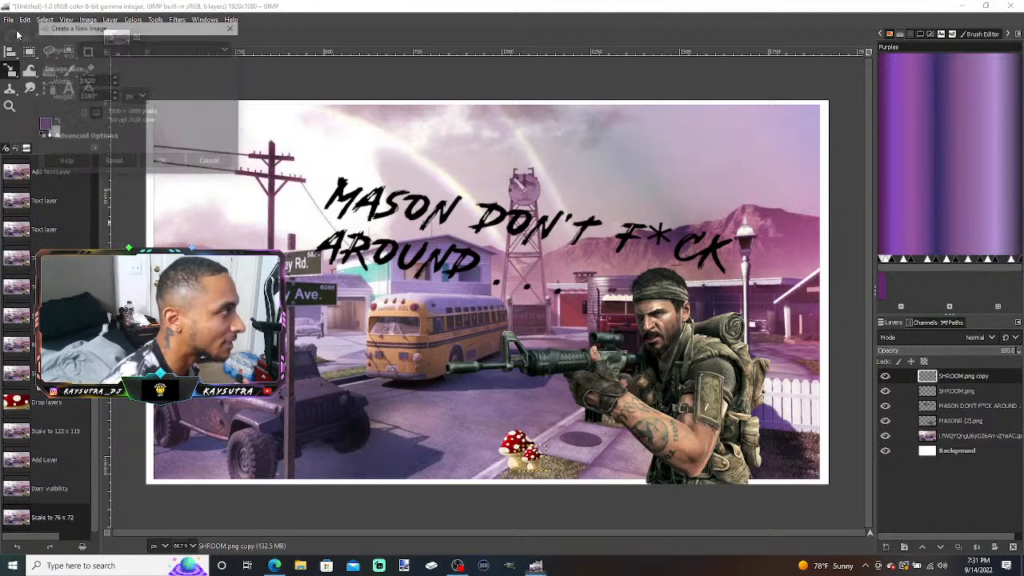
pyautogui.click(162, 162)
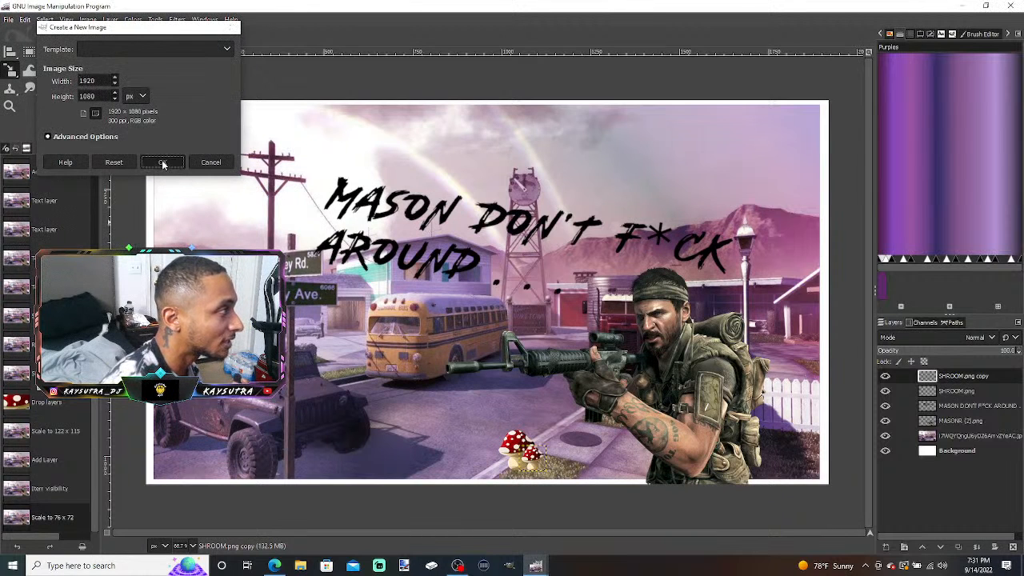
pyautogui.moveTo(167, 167); pyautogui.dragTo(318, 176)
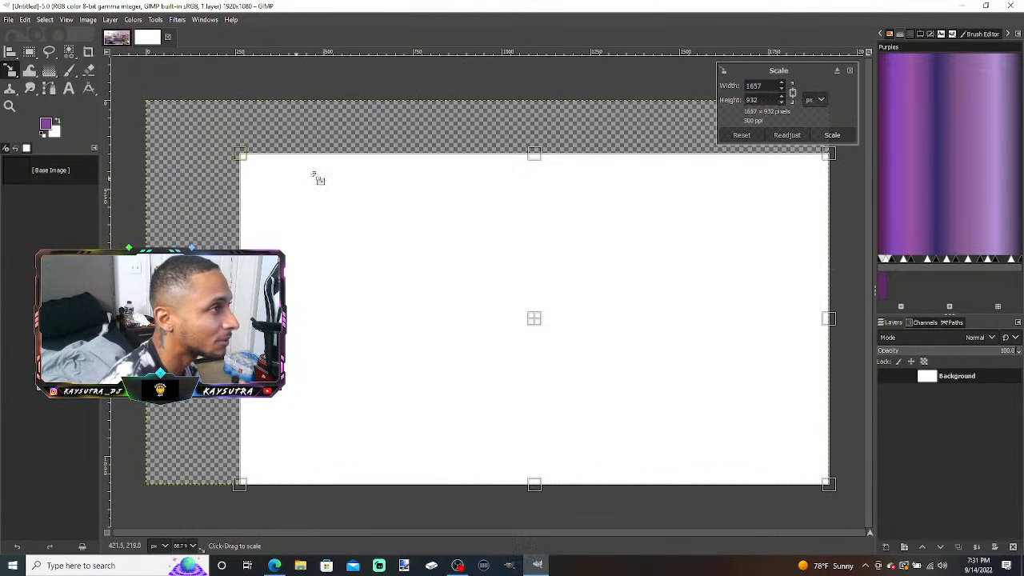
pyautogui.click(741, 135)
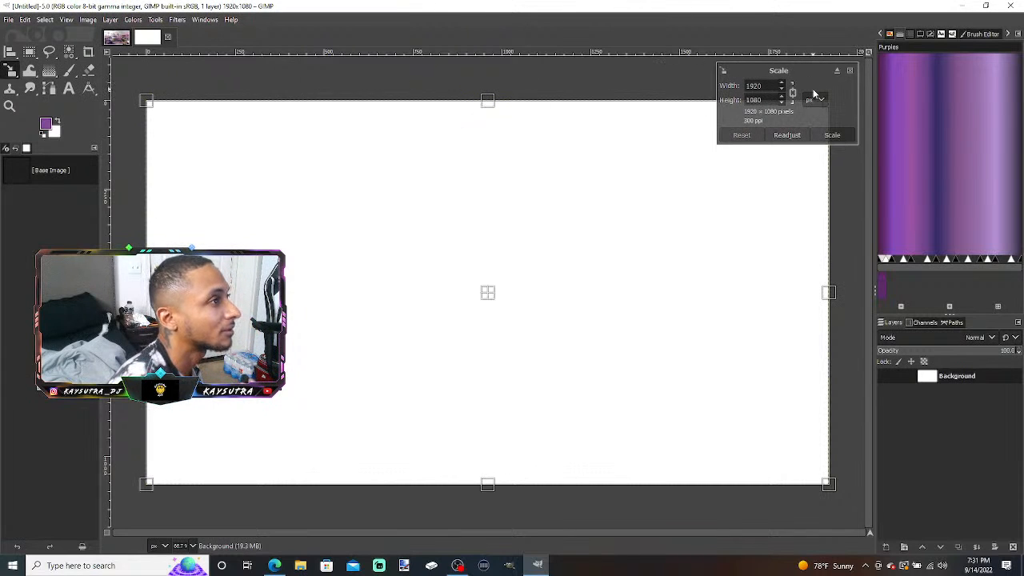
pyautogui.click(832, 135)
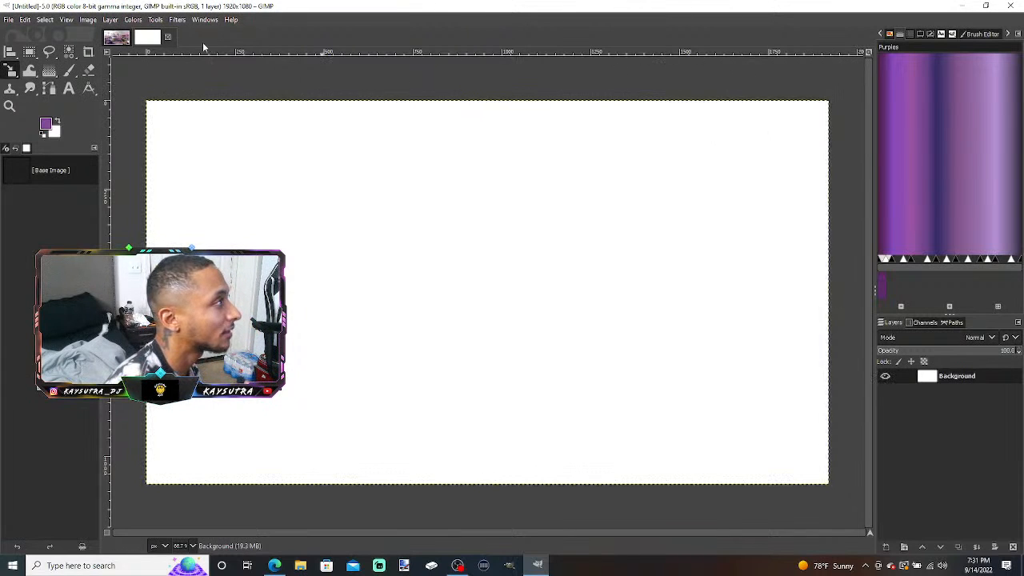
# - Locate apex-legends-map-03.jpg through the browser's recent downloads and add it to the blank image as a new layer
pyautogui.click(9, 20)
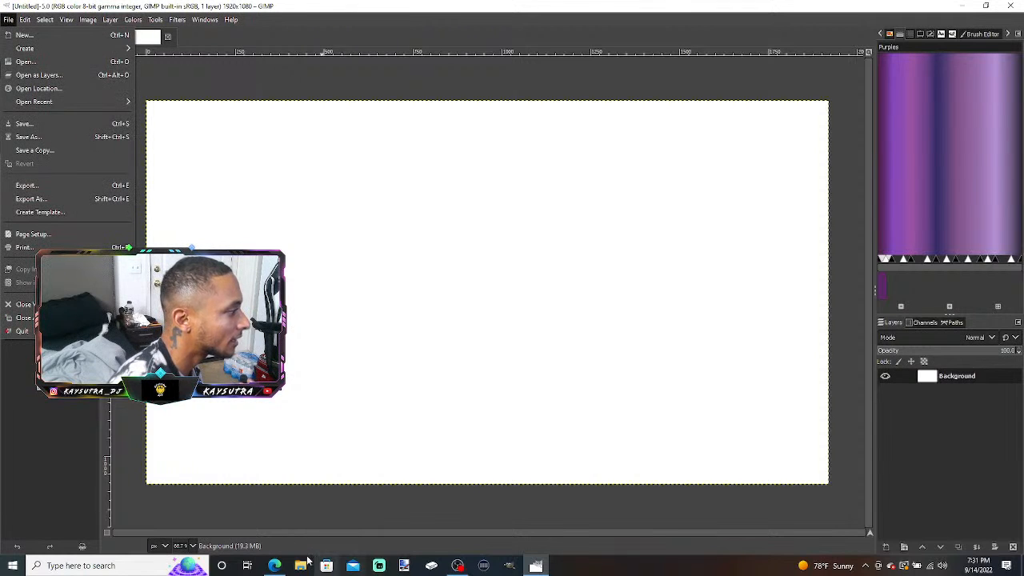
pyautogui.click(275, 566)
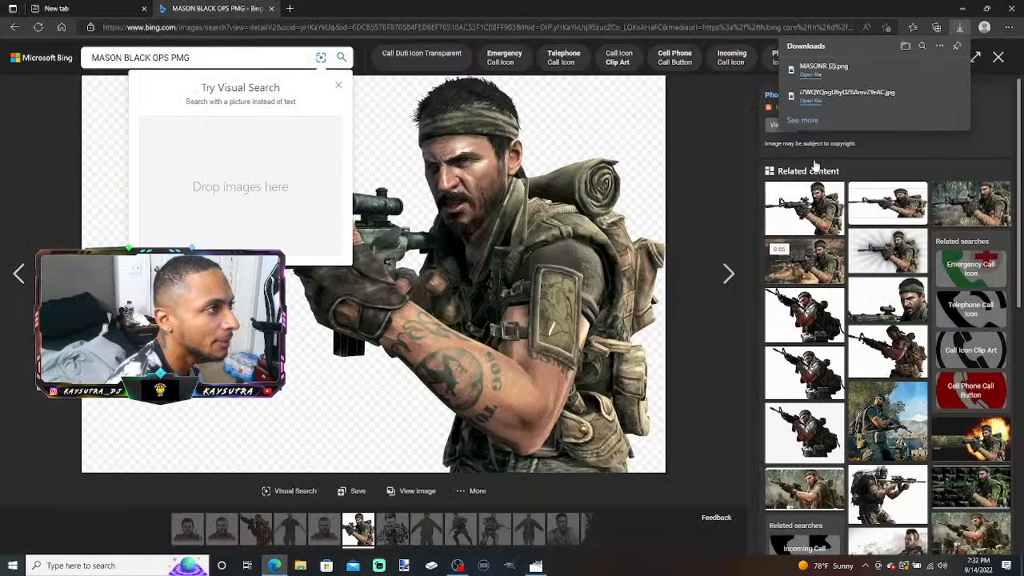
pyautogui.click(809, 121)
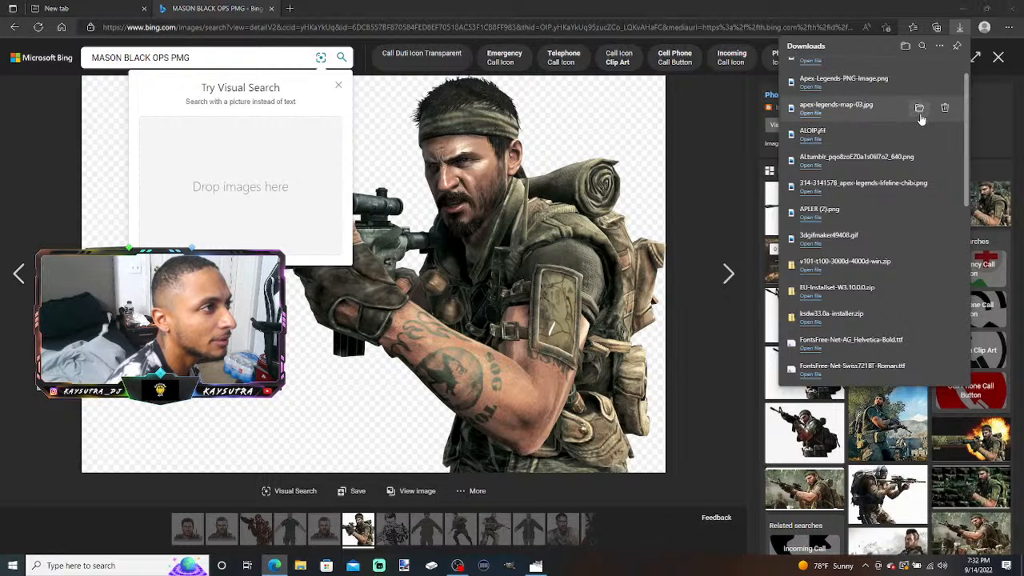
pyautogui.click(919, 107)
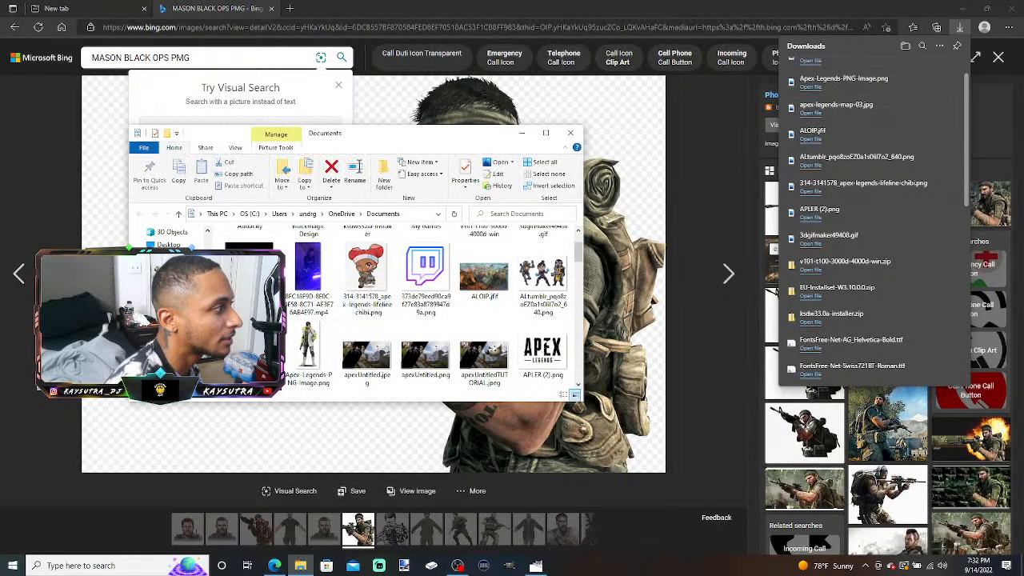
pyautogui.moveTo(366, 356); pyautogui.dragTo(424, 330)
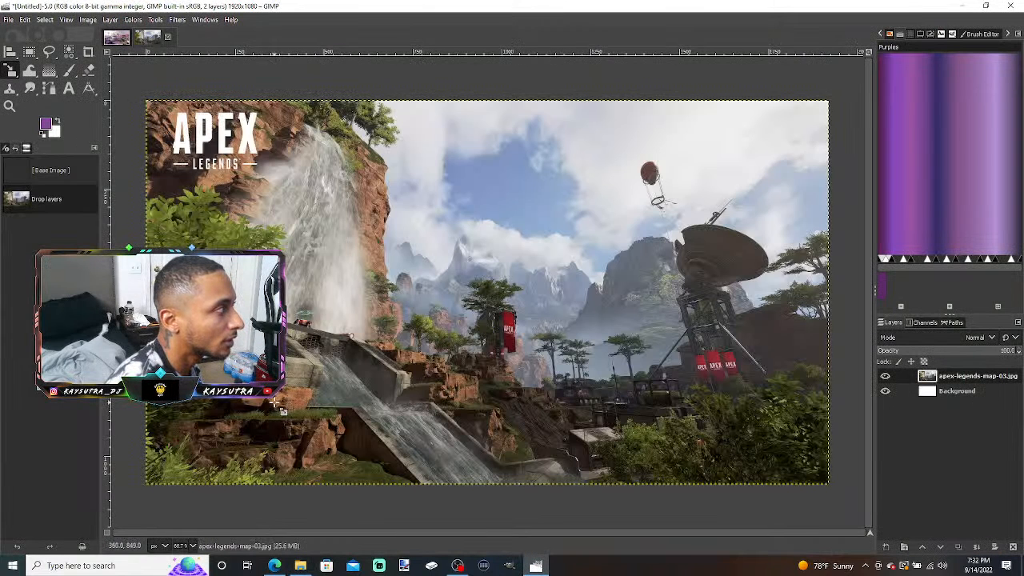
# - Look through the Documents folder for more Apex Legends images, and close it
pyautogui.click(29, 53)
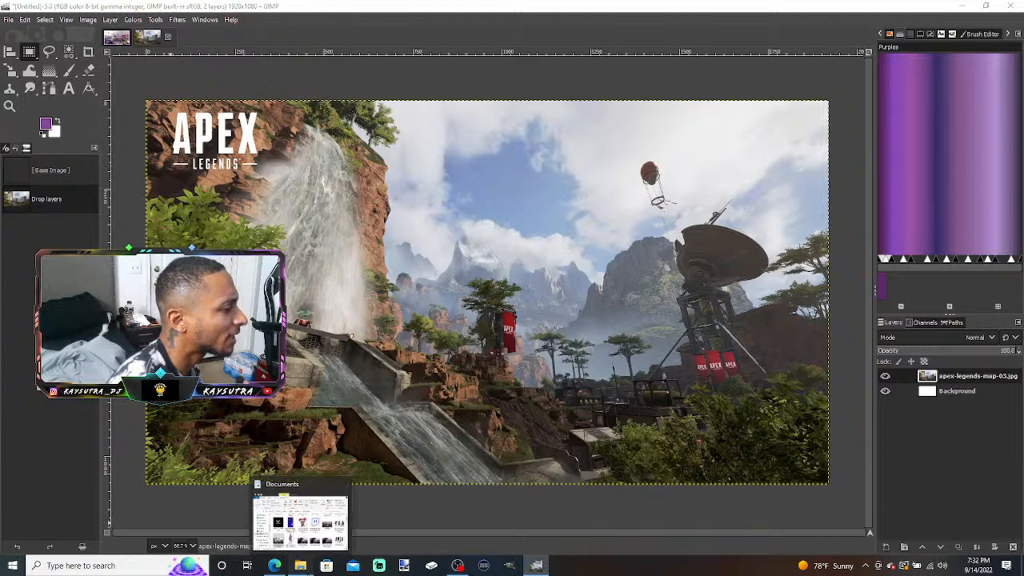
pyautogui.click(300, 565)
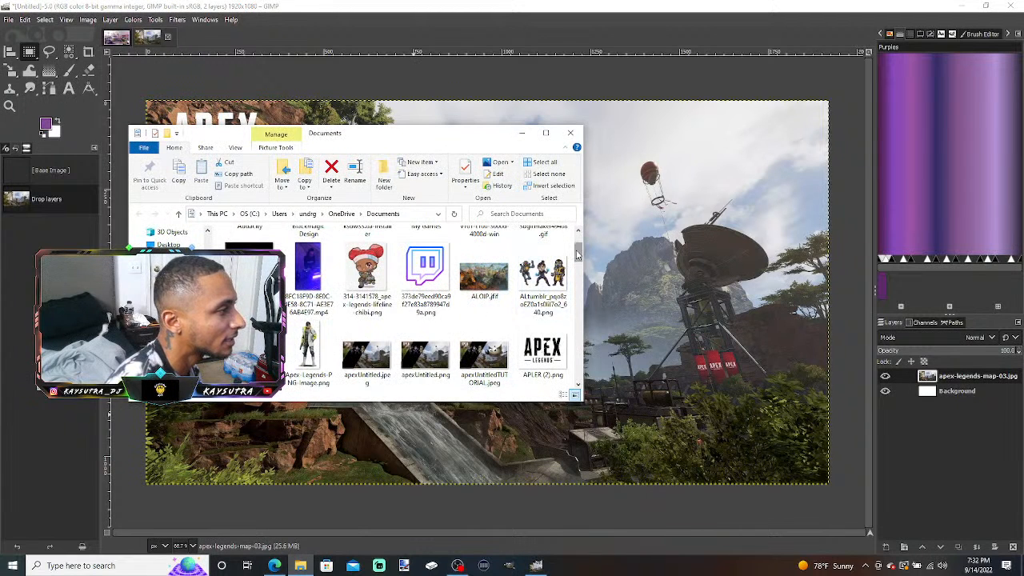
pyautogui.moveTo(577, 248)
pyautogui.mouseDown()
pyautogui.moveTo(577, 386)
pyautogui.moveTo(578, 240)
pyautogui.mouseUp()
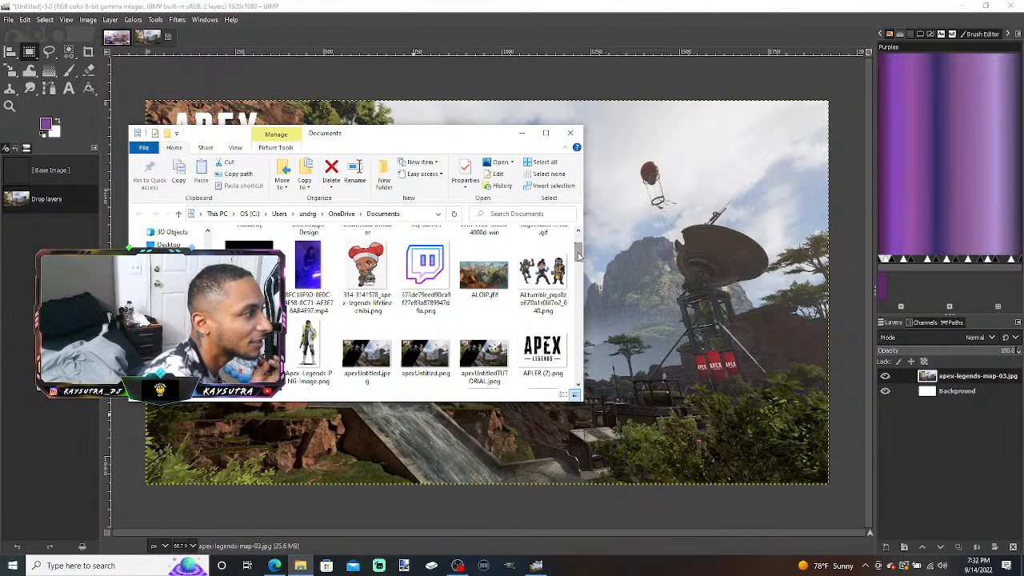
pyautogui.click(570, 133)
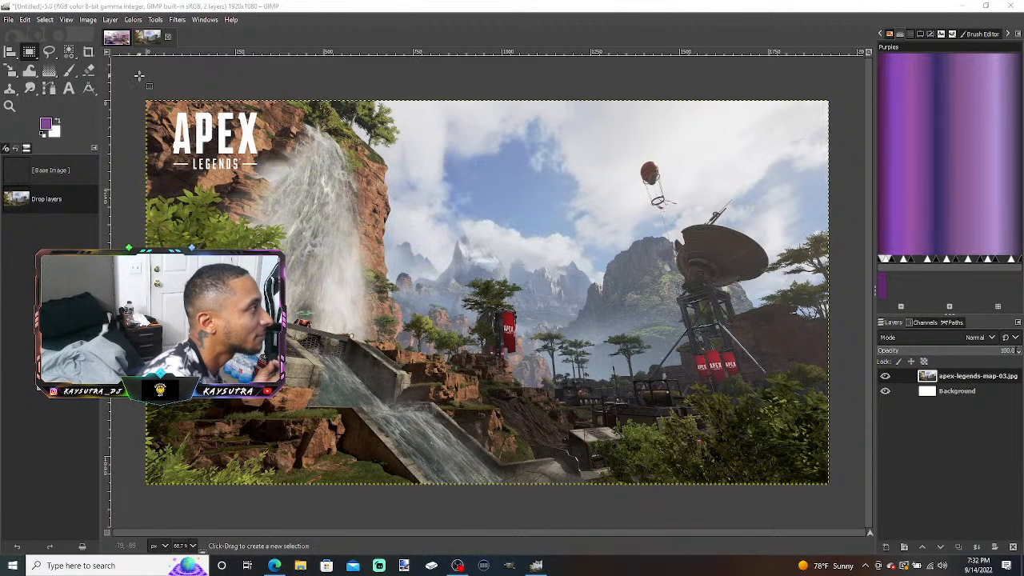
pyautogui.click(8, 19)
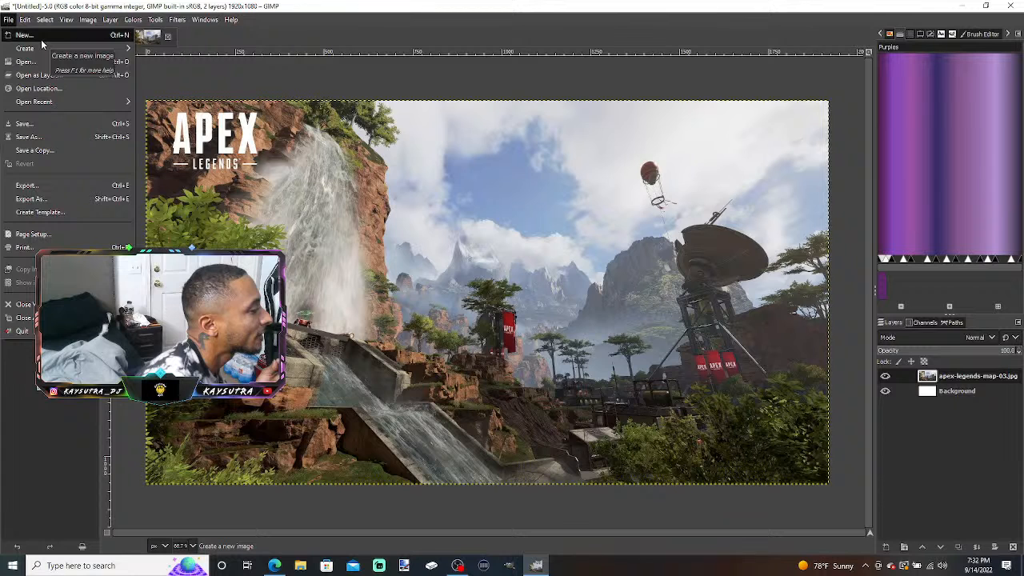
pyautogui.click(41, 40)
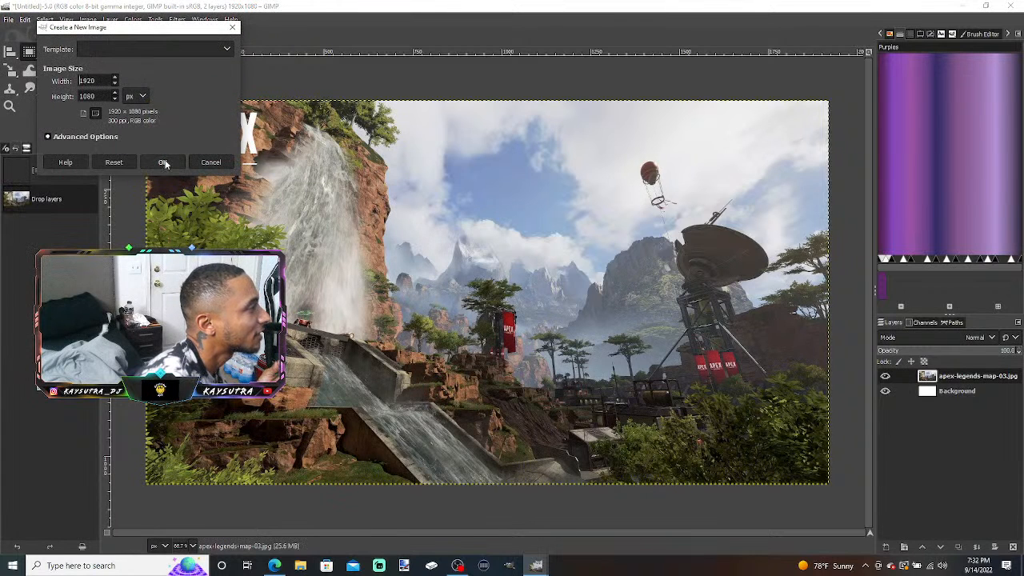
pyautogui.click(210, 162)
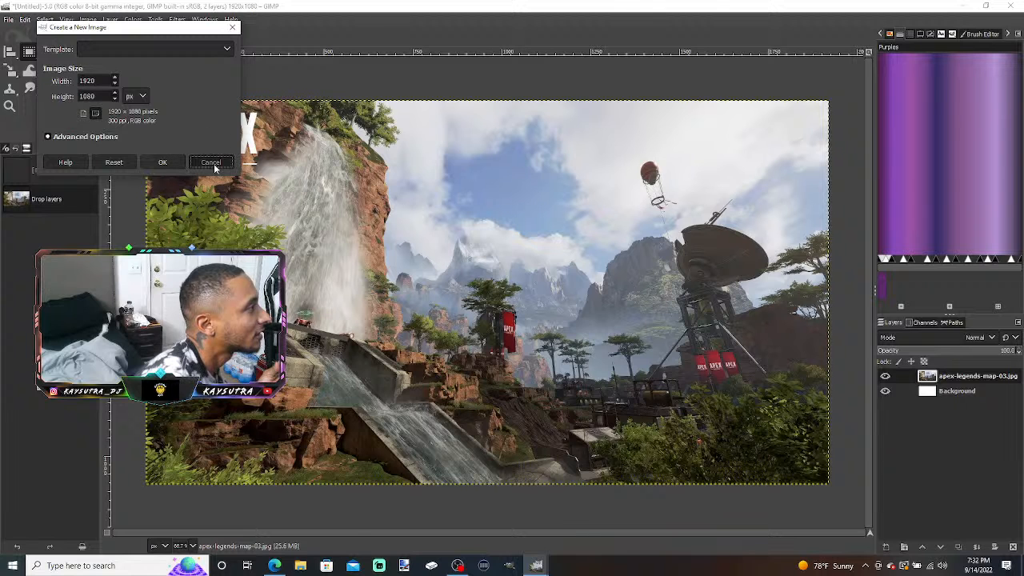
# - Close the soldier composition and the Apex Legends image, discarding the unsaved changes of both
pyautogui.click(132, 40)
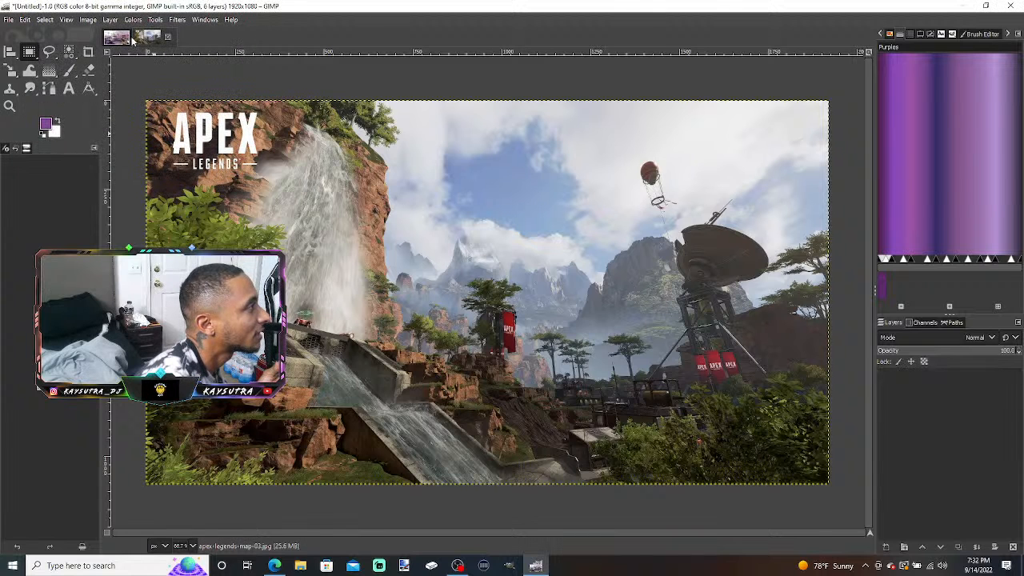
pyautogui.click(137, 38)
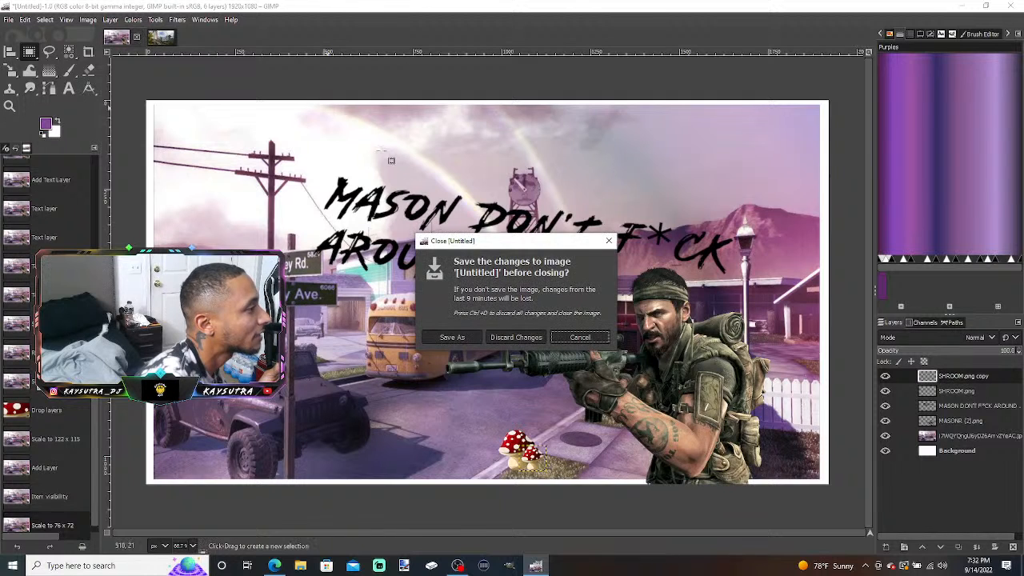
pyautogui.click(516, 337)
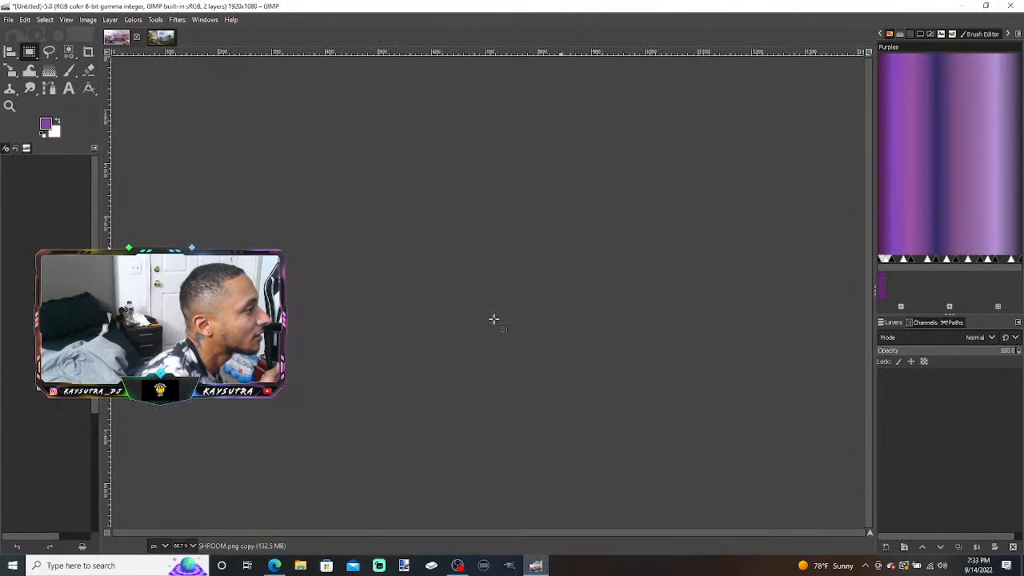
pyautogui.click(137, 37)
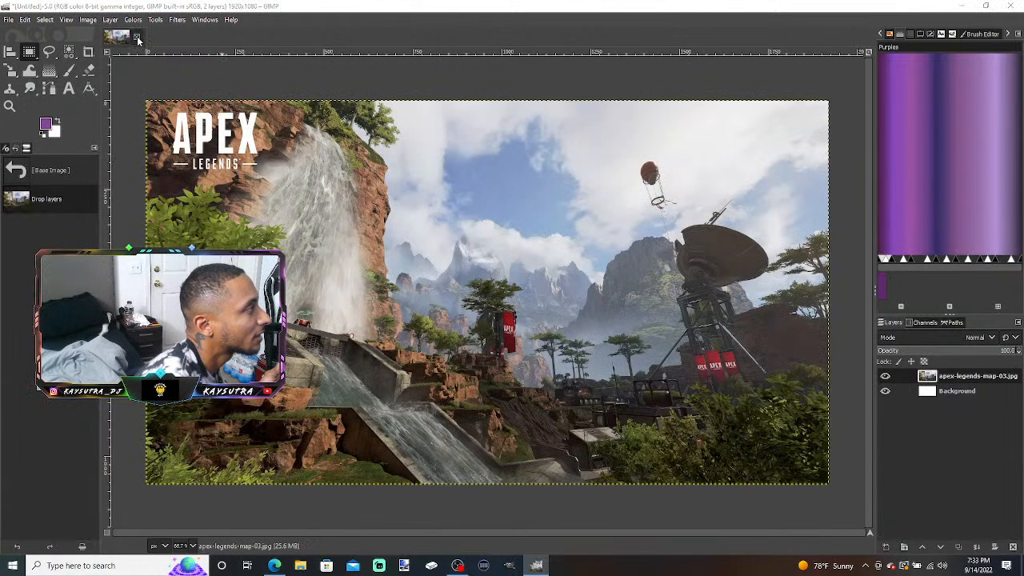
pyautogui.click(516, 337)
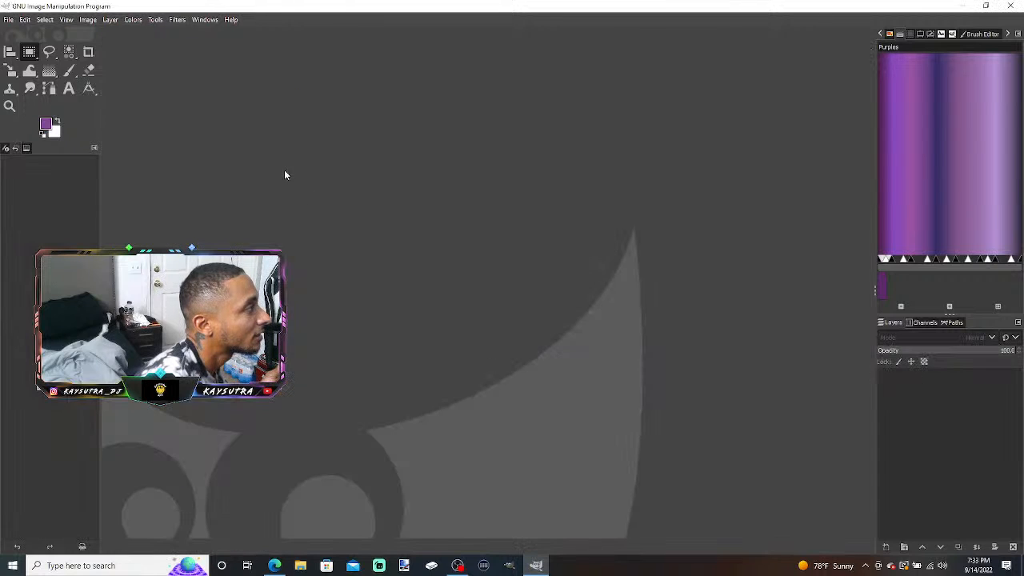
pyautogui.click(8, 20)
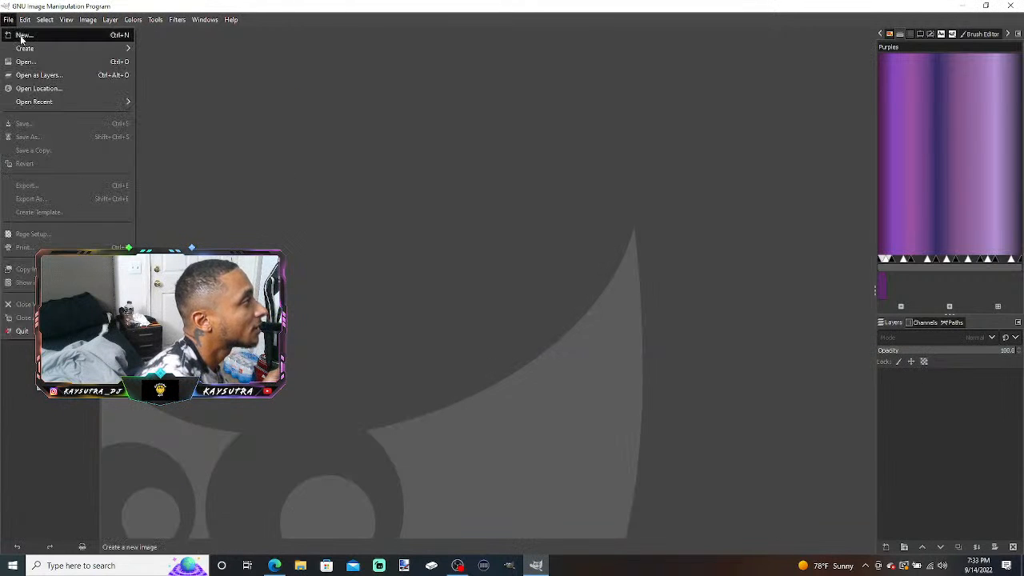
pyautogui.click(22, 36)
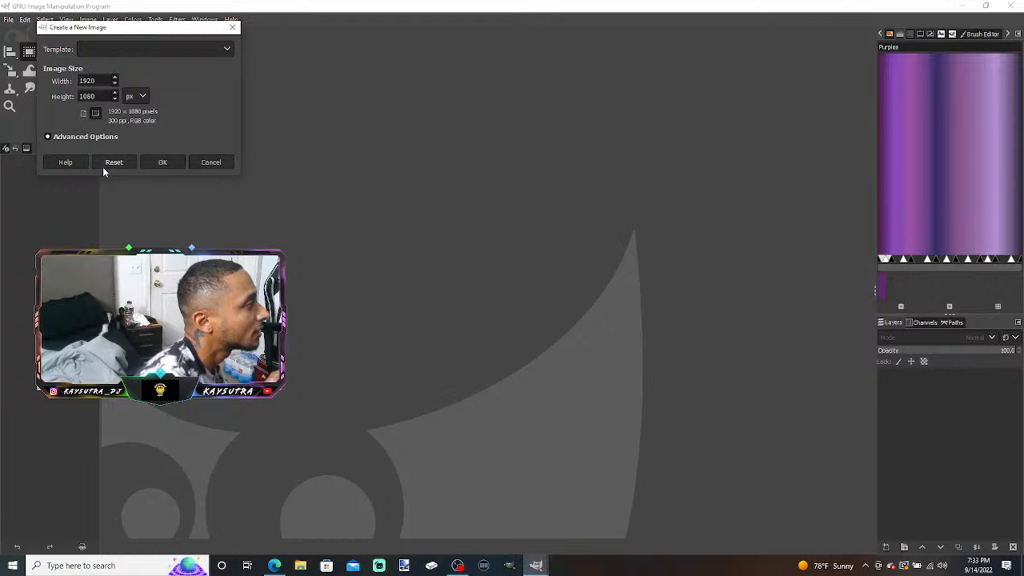
pyautogui.click(159, 162)
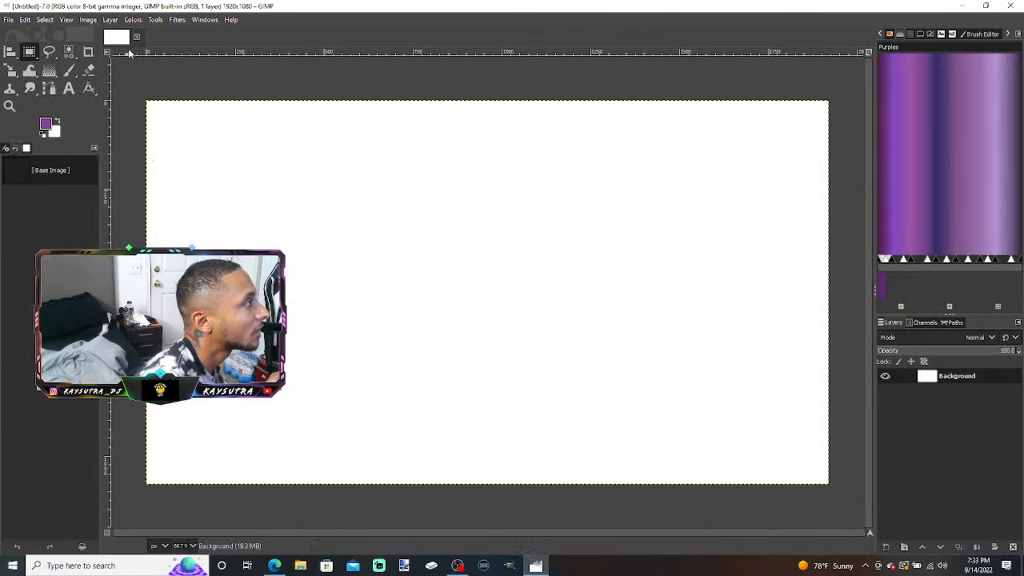
pyautogui.click(137, 37)
# - Create a new 1920 × 1080 px RGB image with a transparent background
pyautogui.click(9, 20)
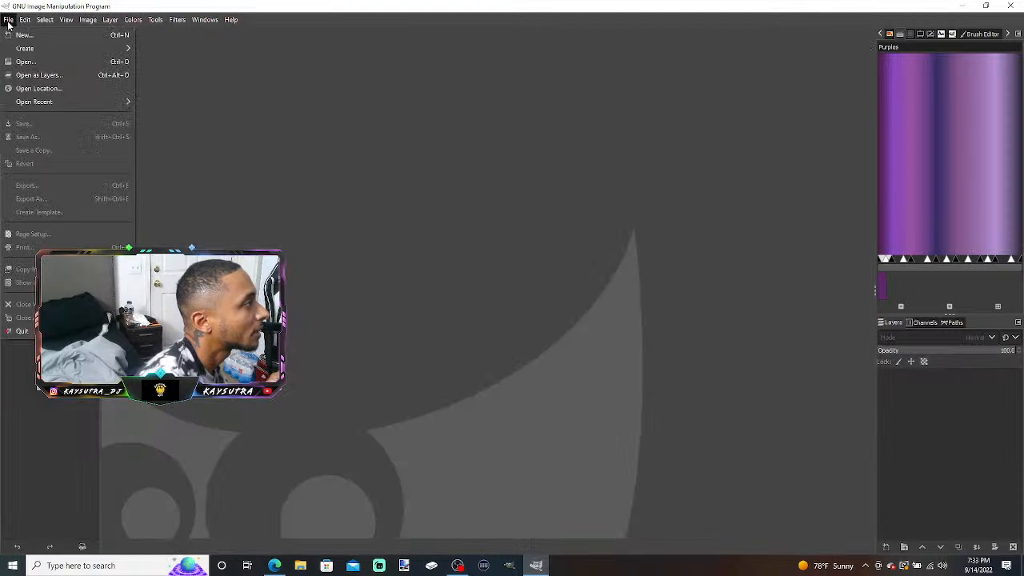
pyautogui.click(24, 35)
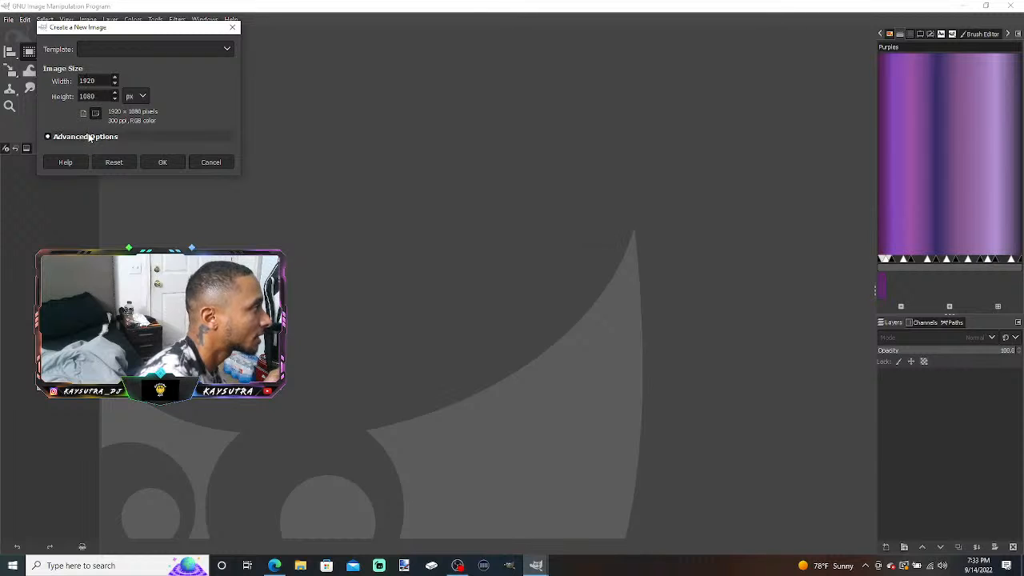
pyautogui.click(92, 138)
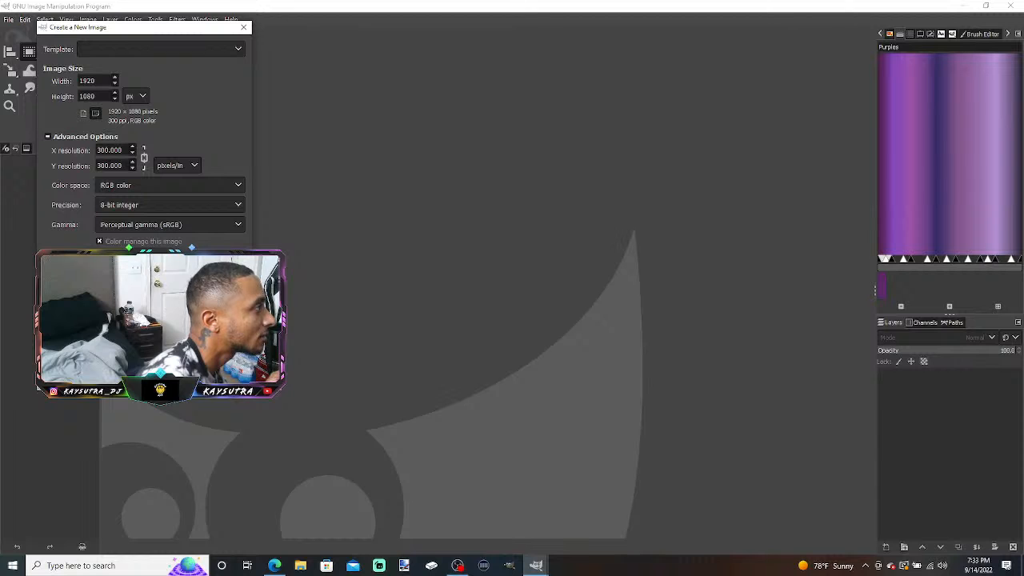
pyautogui.click(114, 187)
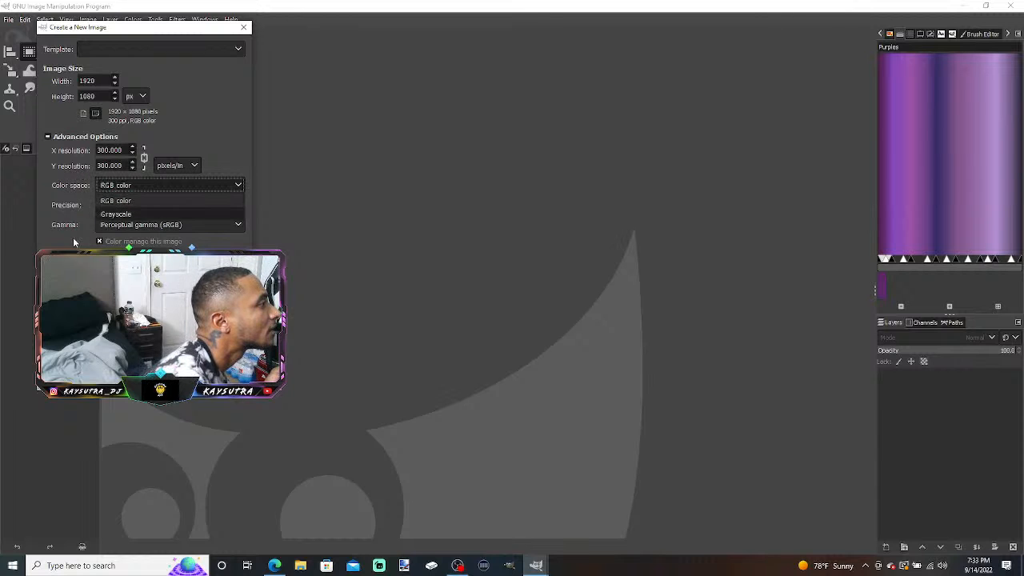
pyautogui.click(73, 241)
pyautogui.click(102, 209)
pyautogui.click(102, 209)
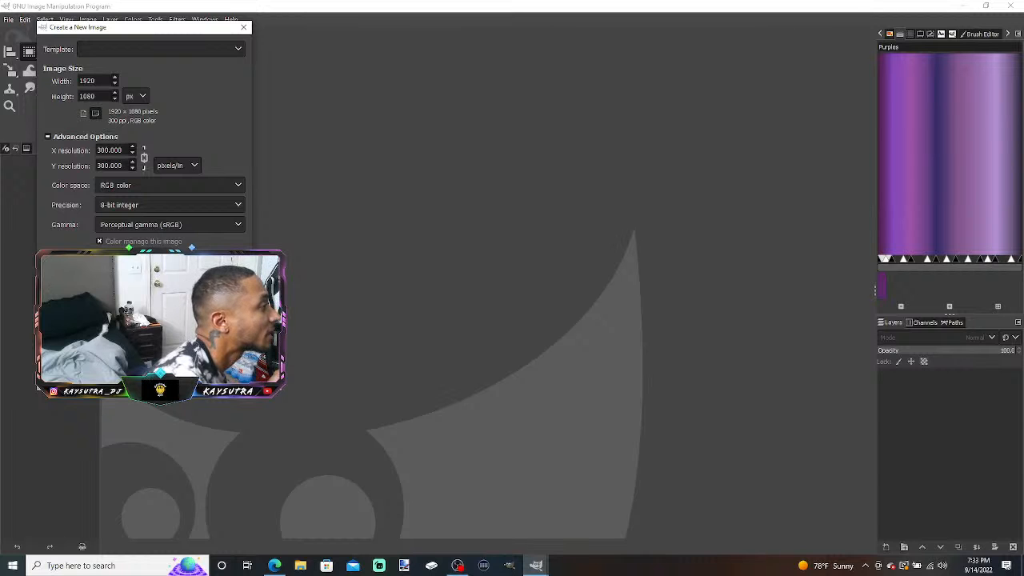
pyautogui.click(177, 359)
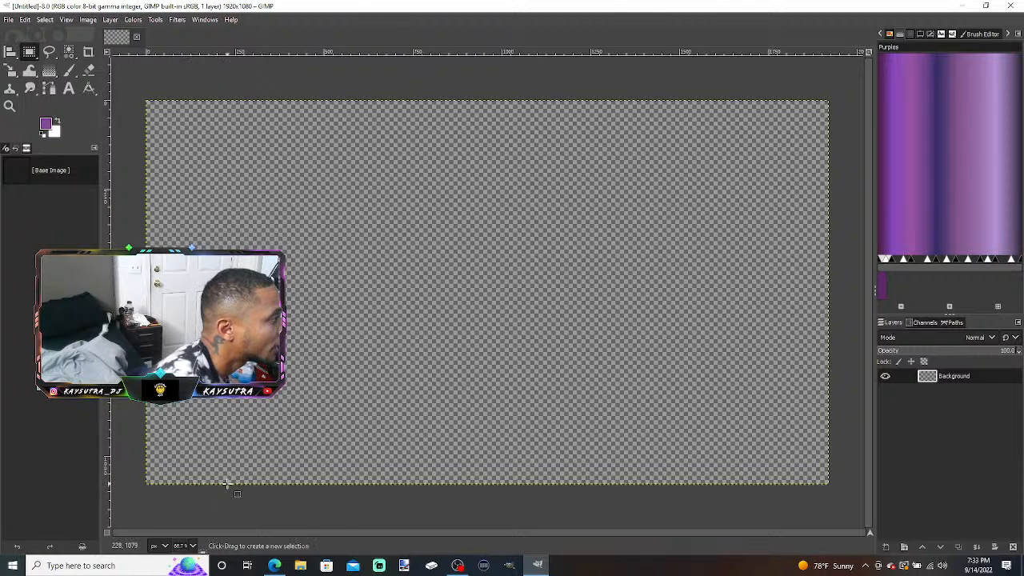
# - Select a vertical strip about 285 px wide over the full canvas height, starting about 228 px from the left edge, and bucket-fill it with black (000000)
pyautogui.moveTo(227, 483); pyautogui.dragTo(335, 84)
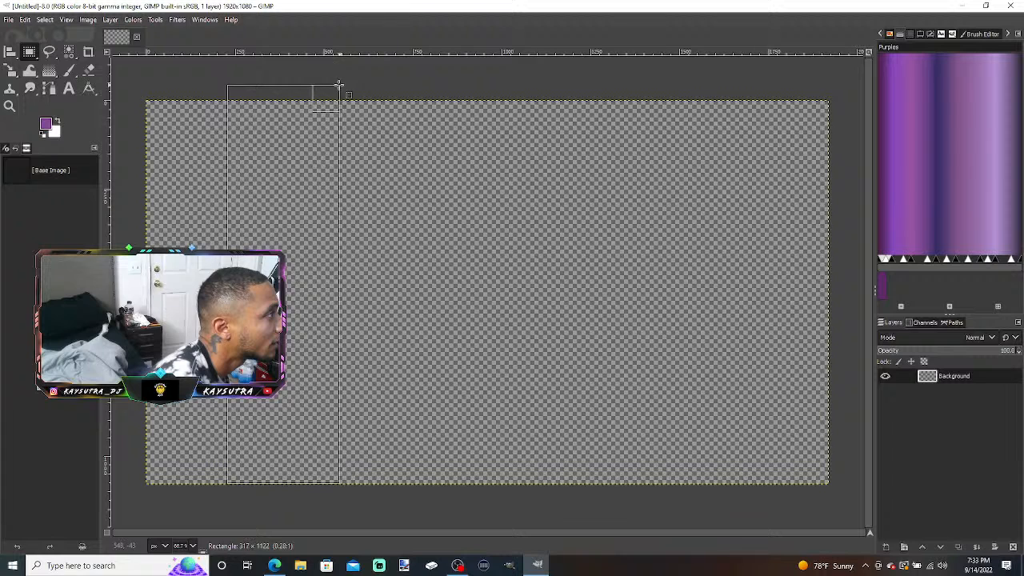
pyautogui.moveTo(328, 80); pyautogui.dragTo(328, 79)
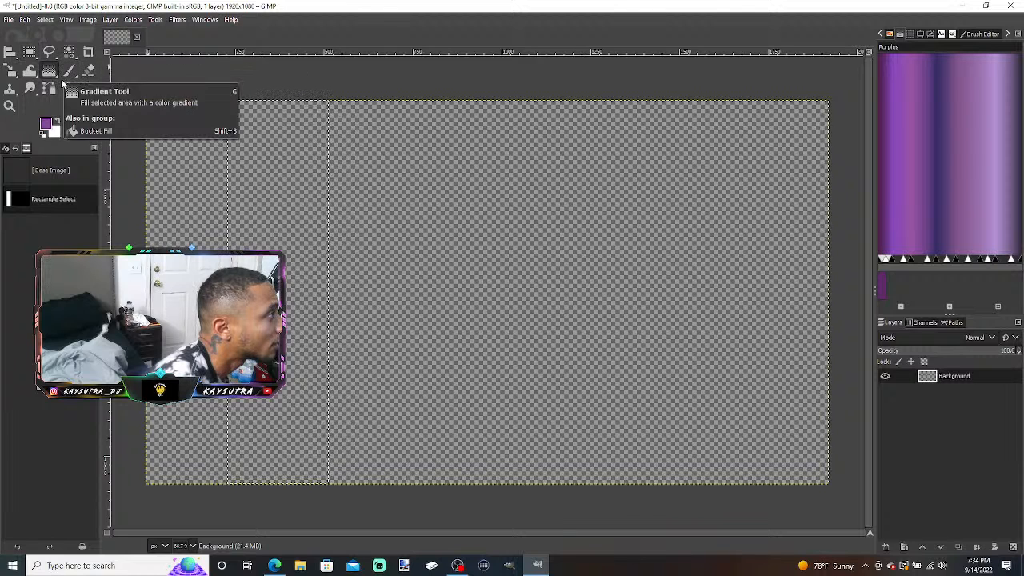
pyautogui.click(51, 72)
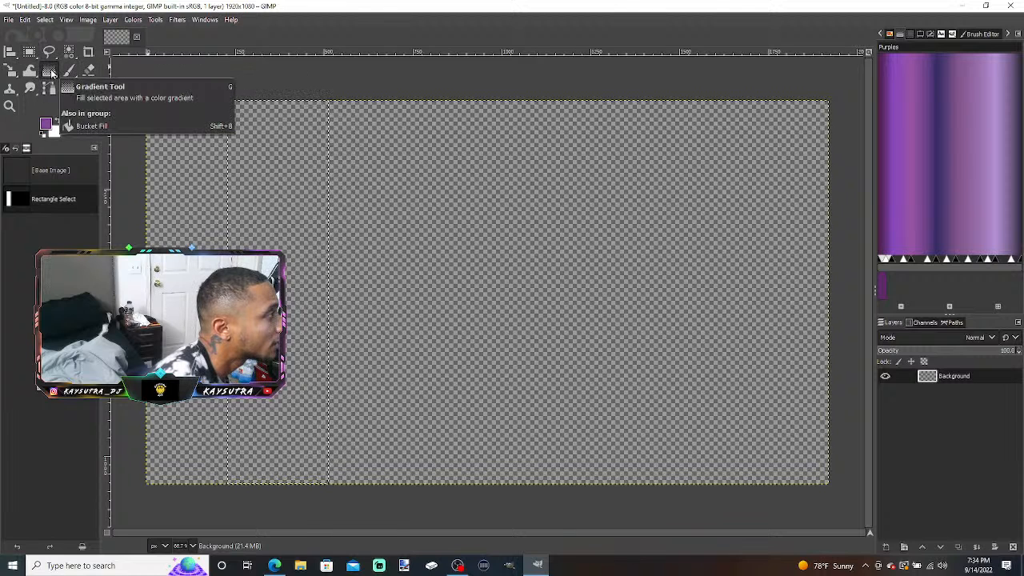
pyautogui.hotkey('shift', 'b')
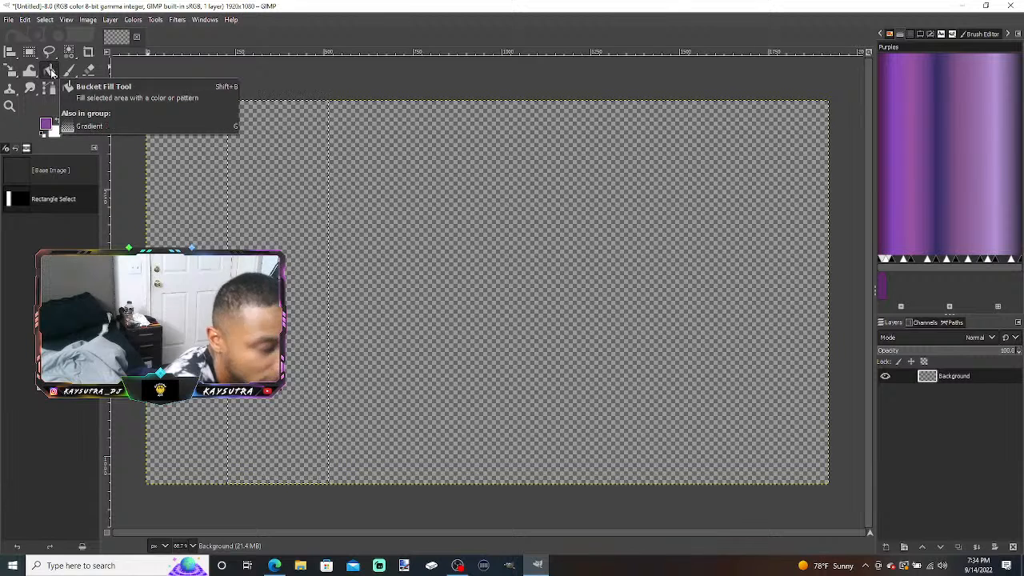
pyautogui.click(46, 126)
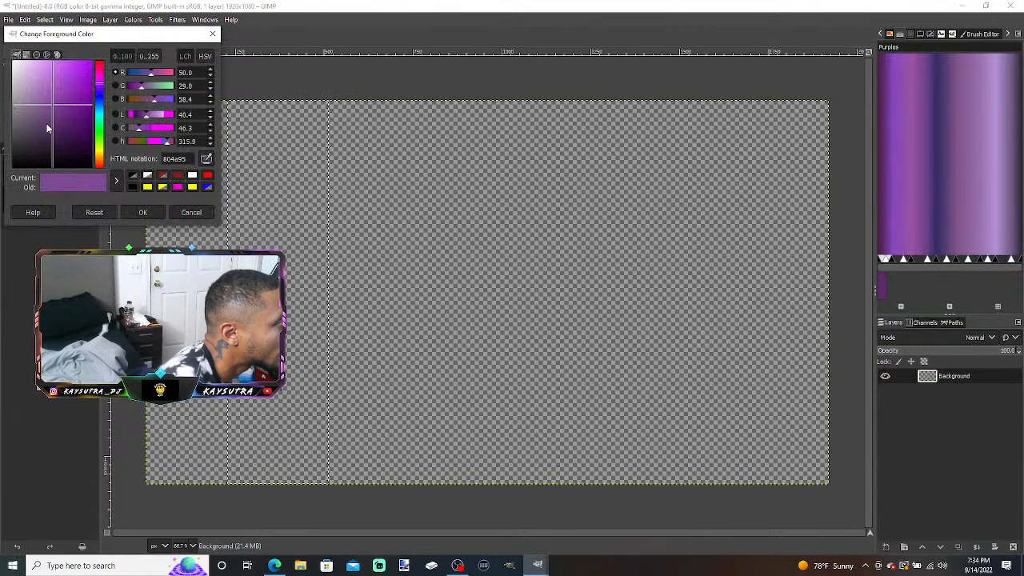
pyautogui.click(30, 165)
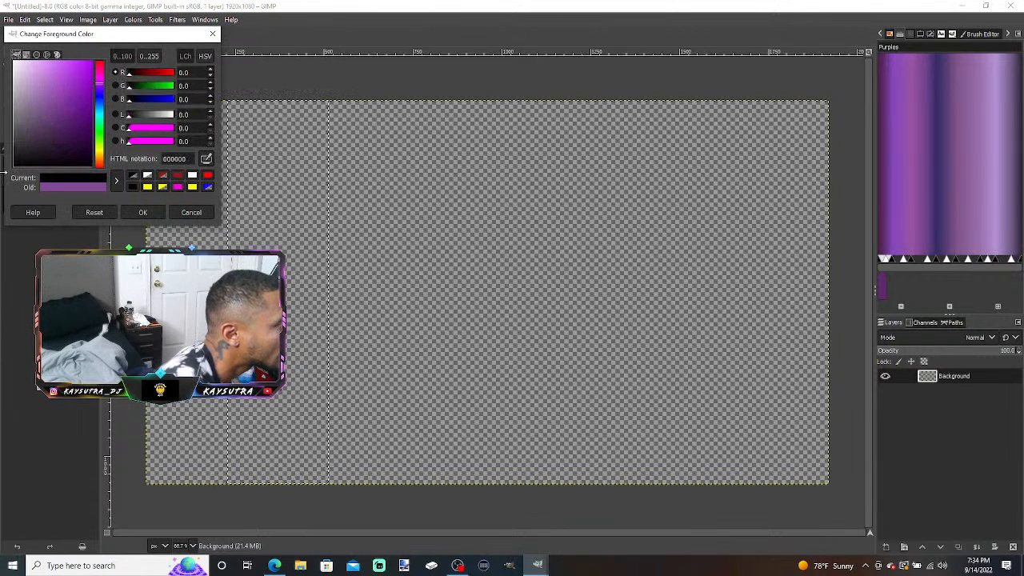
pyautogui.click(142, 212)
pyautogui.click(234, 220)
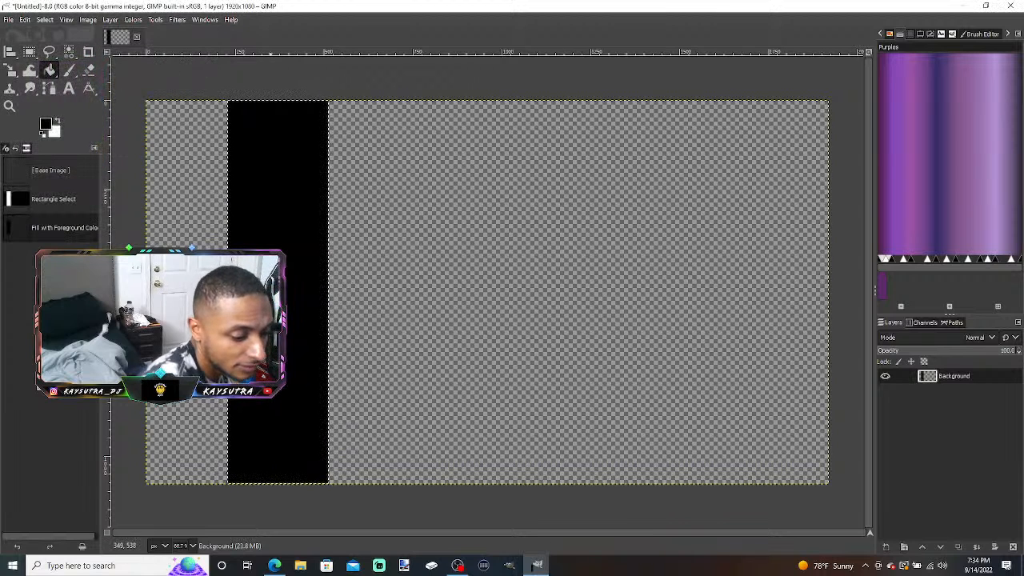
# - Rotate the black vertical strip clockwise about its centre by 15.99 degrees
pyautogui.hotkey('shift', 'r')
pyautogui.click(270, 291)
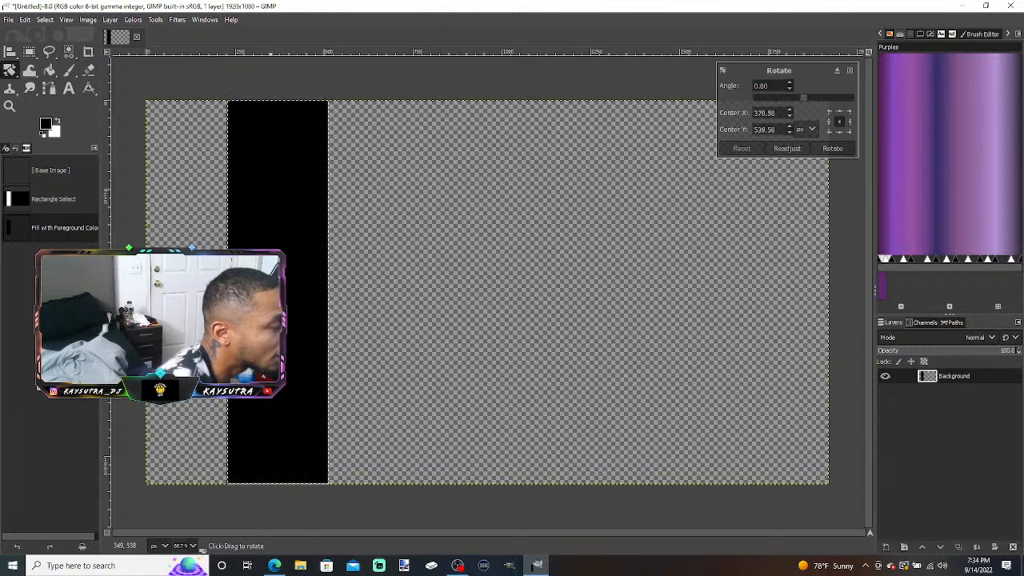
pyautogui.moveTo(304, 171); pyautogui.dragTo(340, 169)
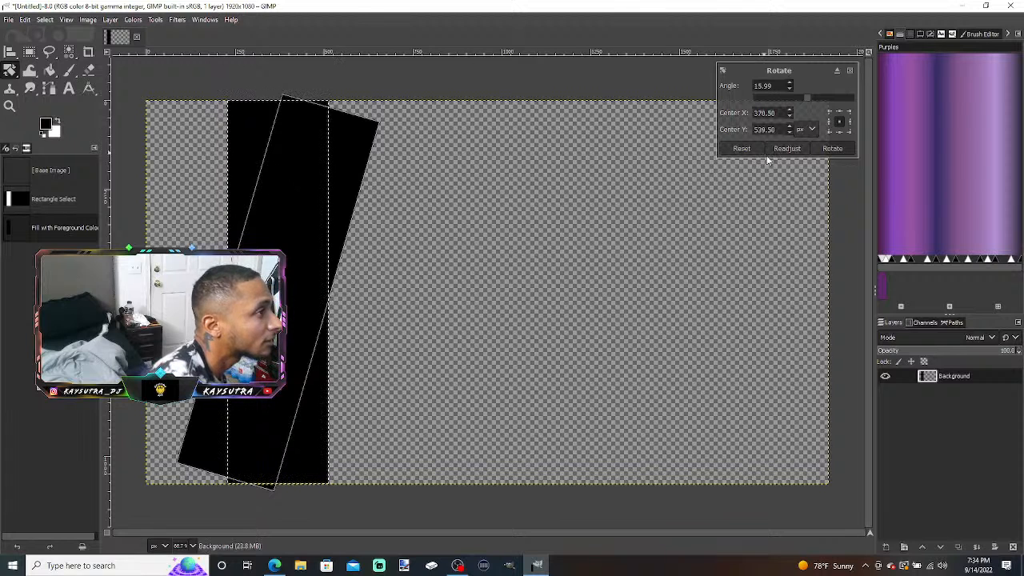
pyautogui.click(833, 150)
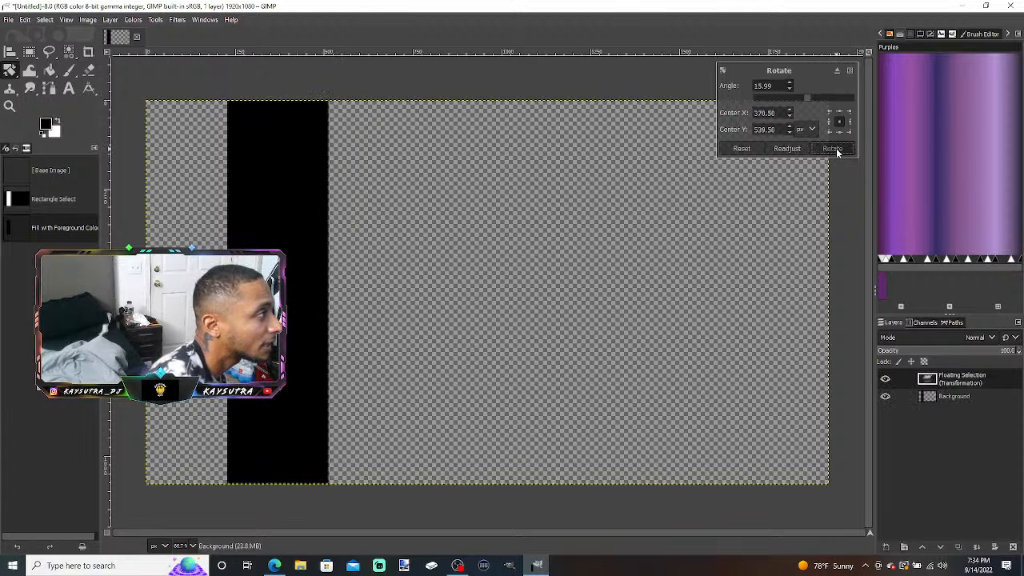
# - Scale the slanted strip to 689 × 1344 px so it extends past the canvas's upper and lower edges, and anchor it to the Background layer
pyautogui.hotkey('shift', 's')
pyautogui.click(544, 315)
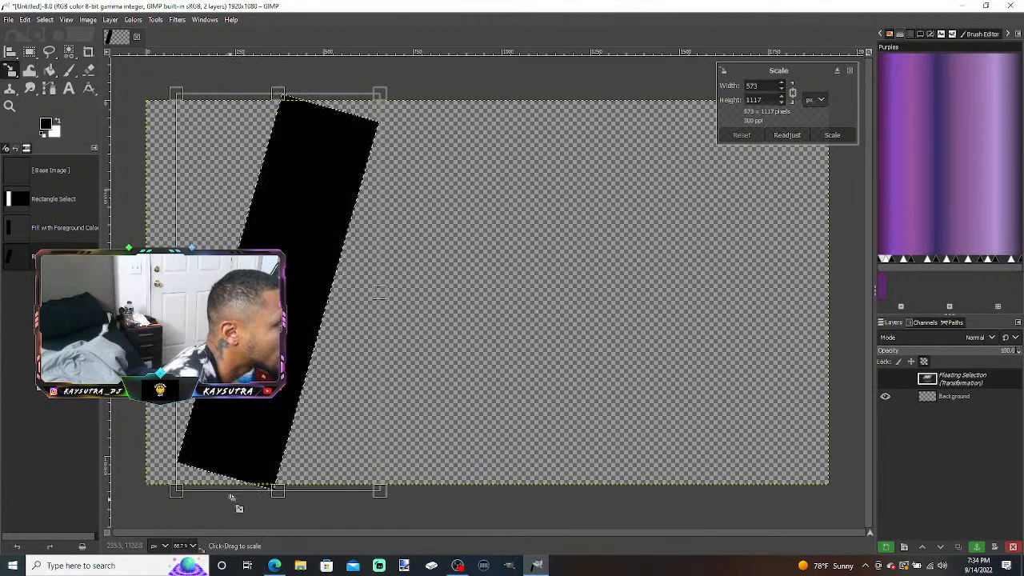
pyautogui.moveTo(286, 500); pyautogui.dragTo(287, 544)
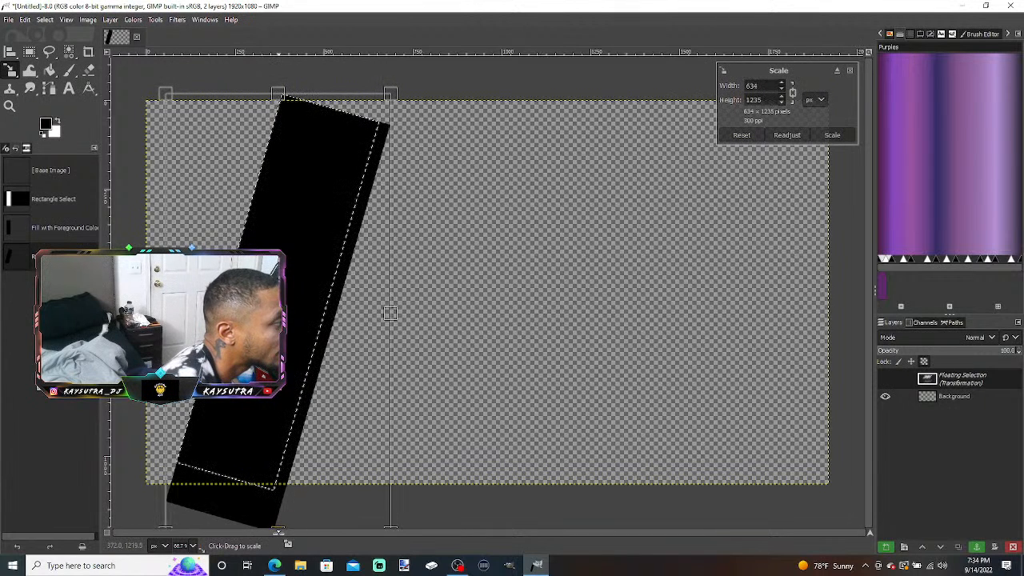
pyautogui.moveTo(290, 104); pyautogui.dragTo(286, 53)
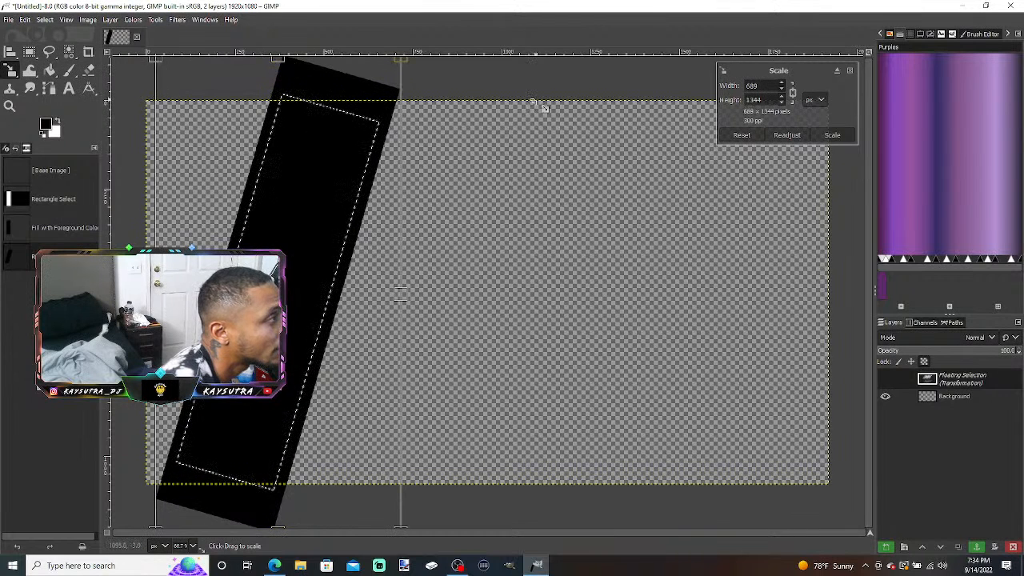
pyautogui.click(831, 134)
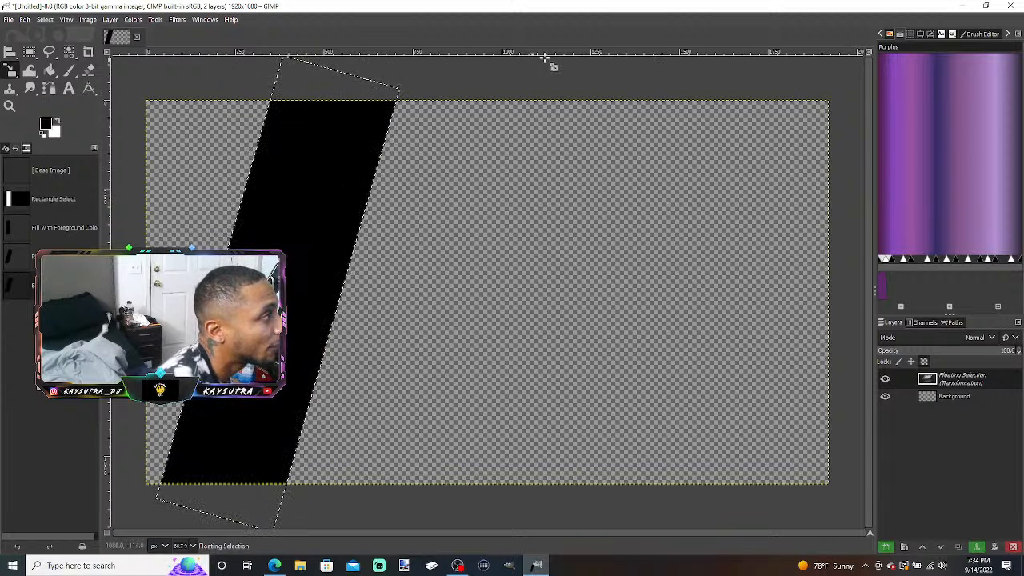
pyautogui.click(978, 548)
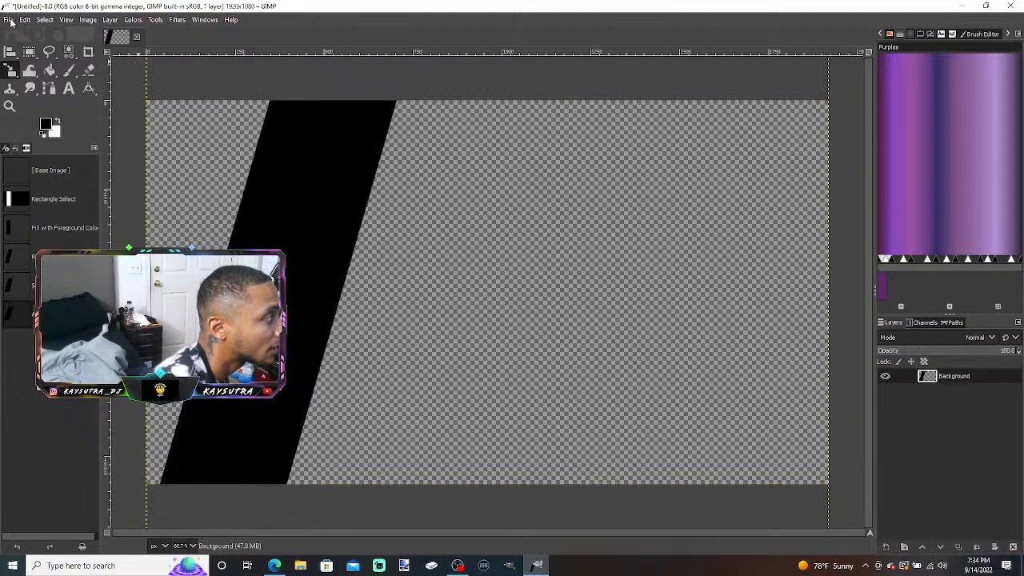
# - Export the strip image to the Documents folder as BLACKUntitled.png with the default PNG options
pyautogui.click(9, 19)
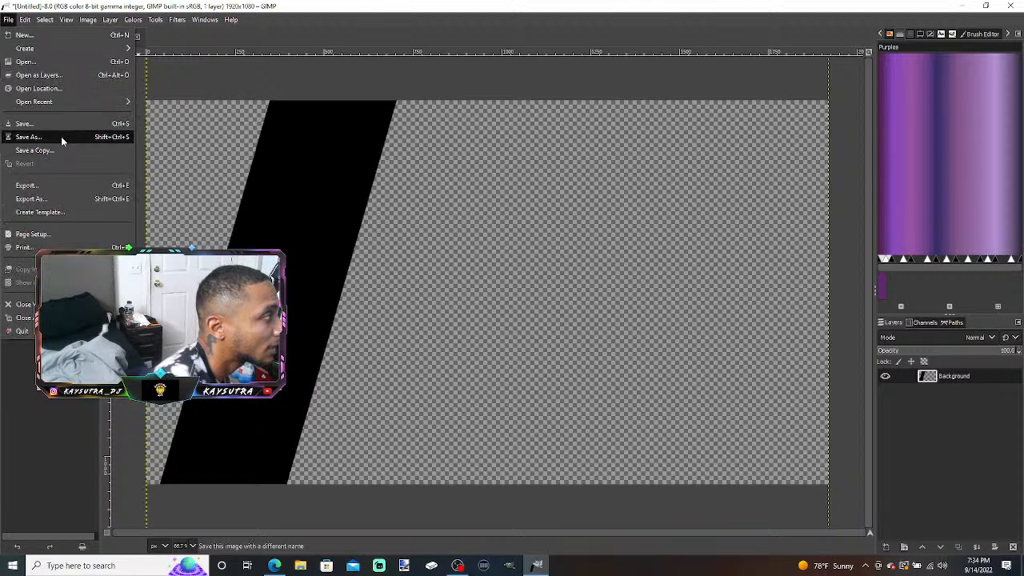
pyautogui.click(90, 185)
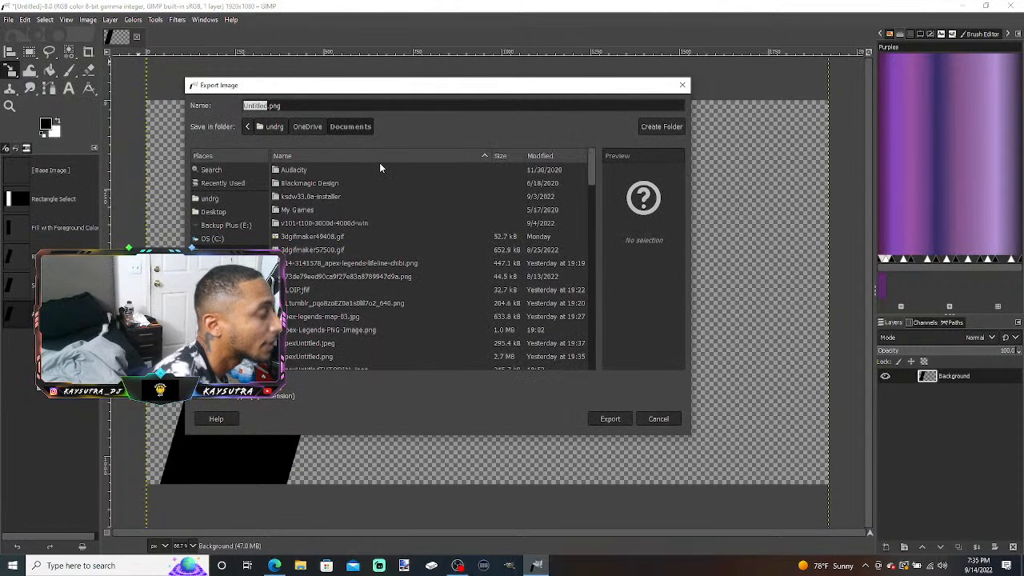
pyautogui.press('Left')
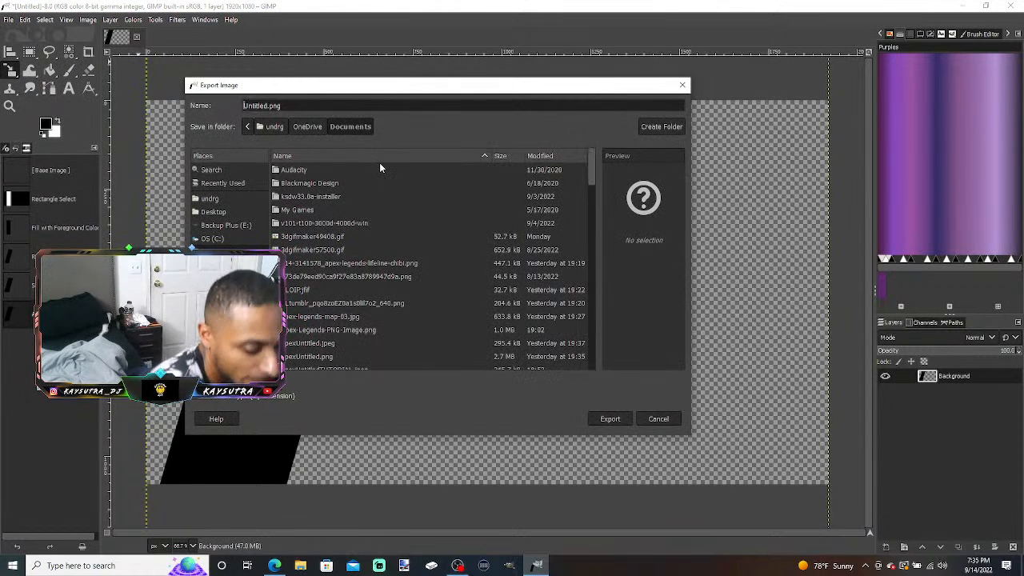
pyautogui.write('BLACK')
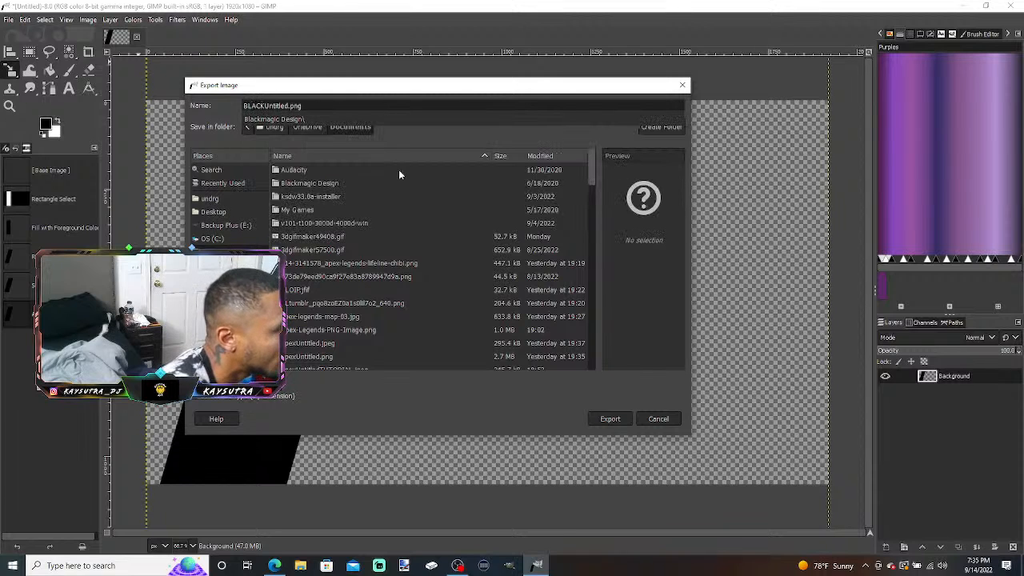
pyautogui.click(616, 420)
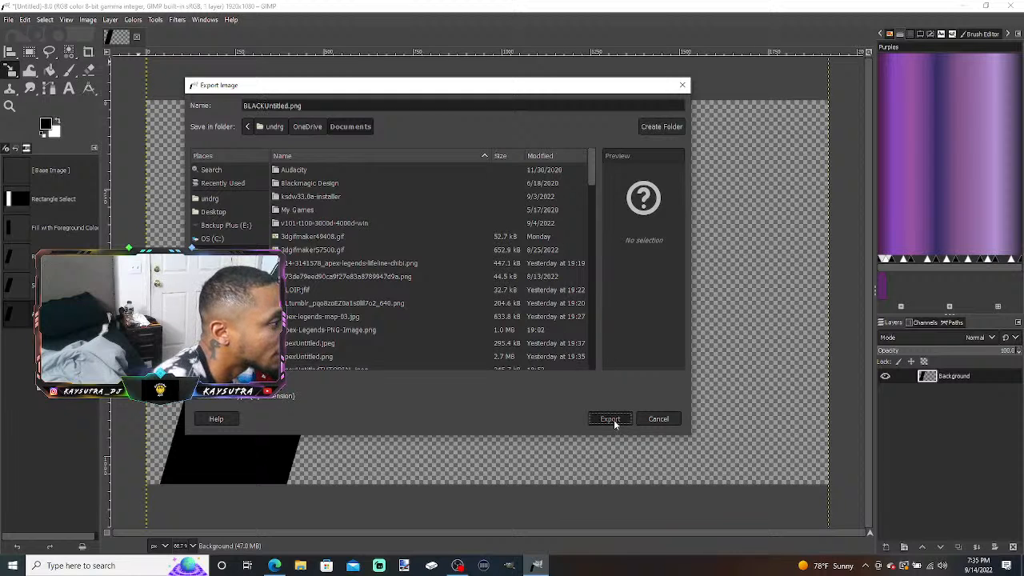
pyautogui.click(613, 419)
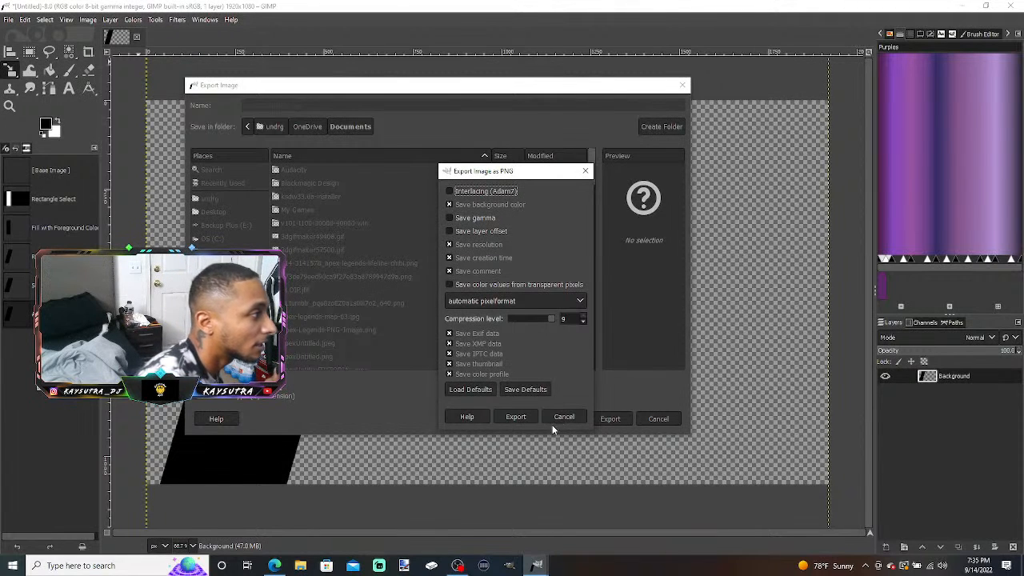
pyautogui.click(520, 419)
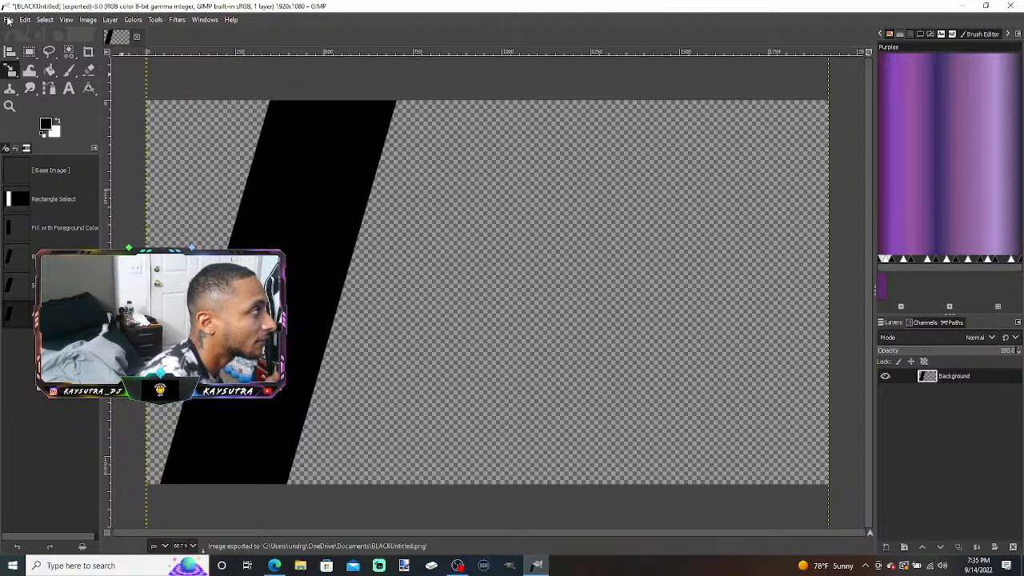
# - Close the strip image, saving it to the Documents folder as BLACKUntitled.xcf
pyautogui.click(8, 19)
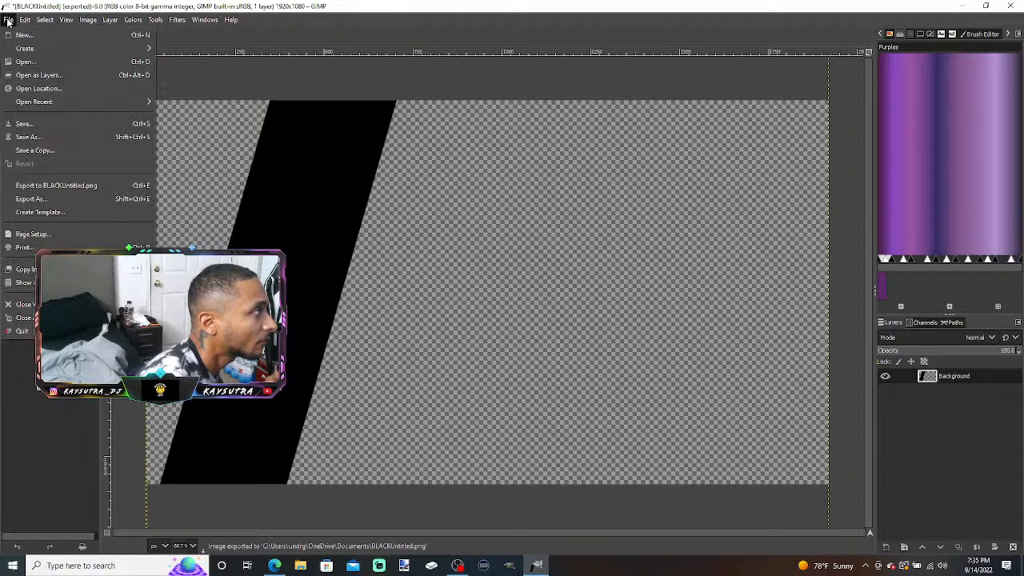
pyautogui.click(205, 20)
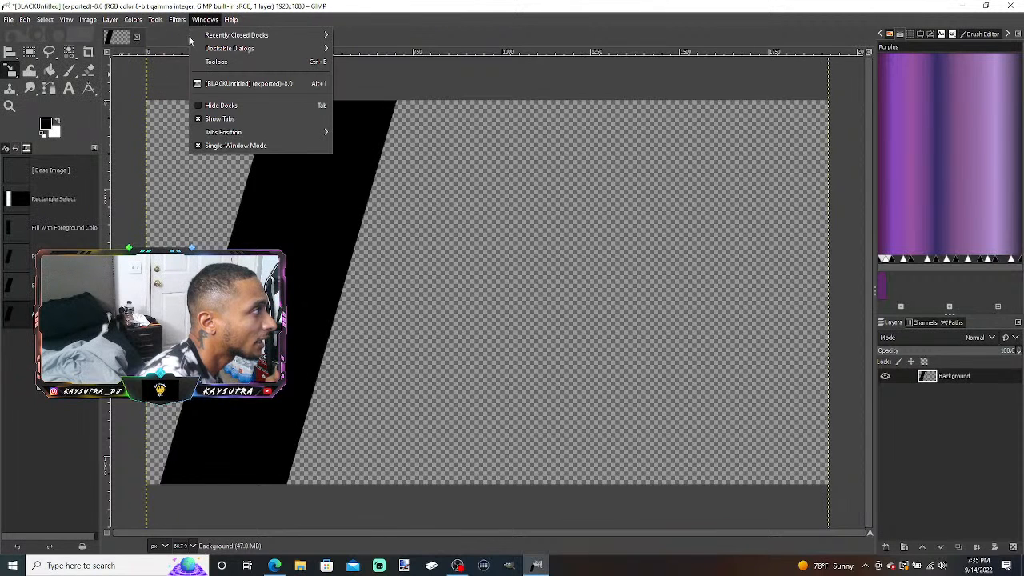
pyautogui.click(137, 40)
pyautogui.click(136, 39)
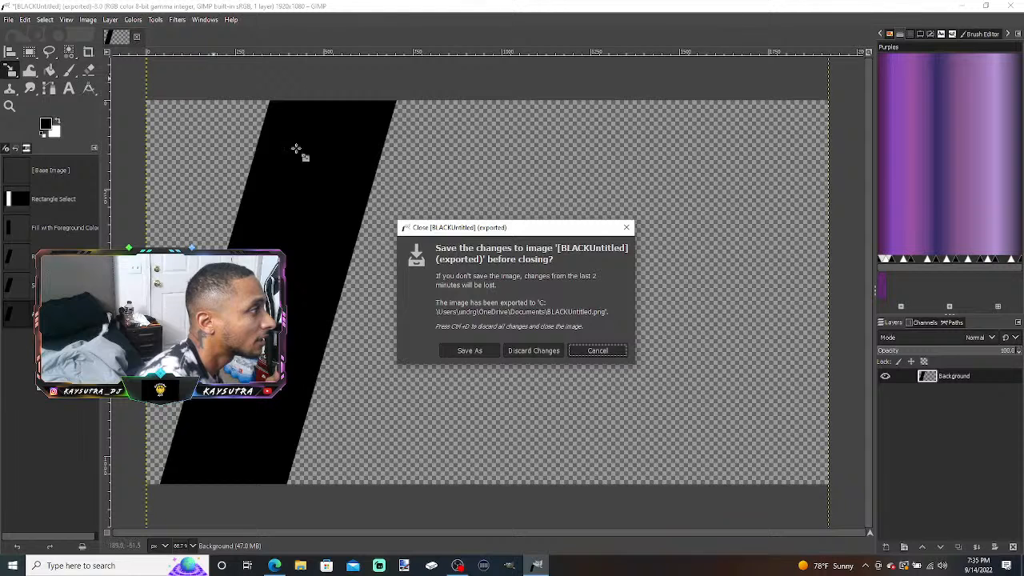
pyautogui.click(490, 352)
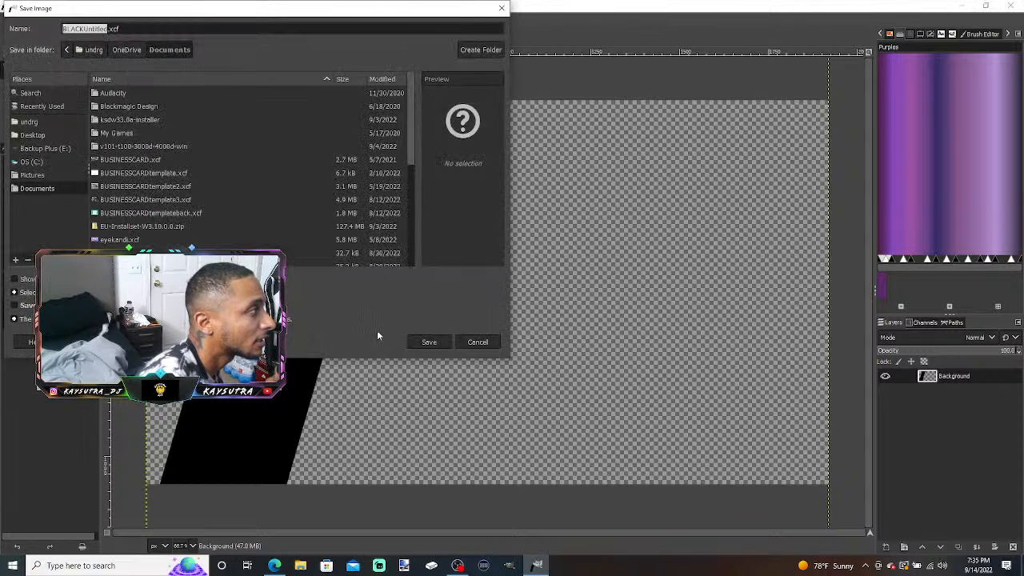
pyautogui.click(426, 343)
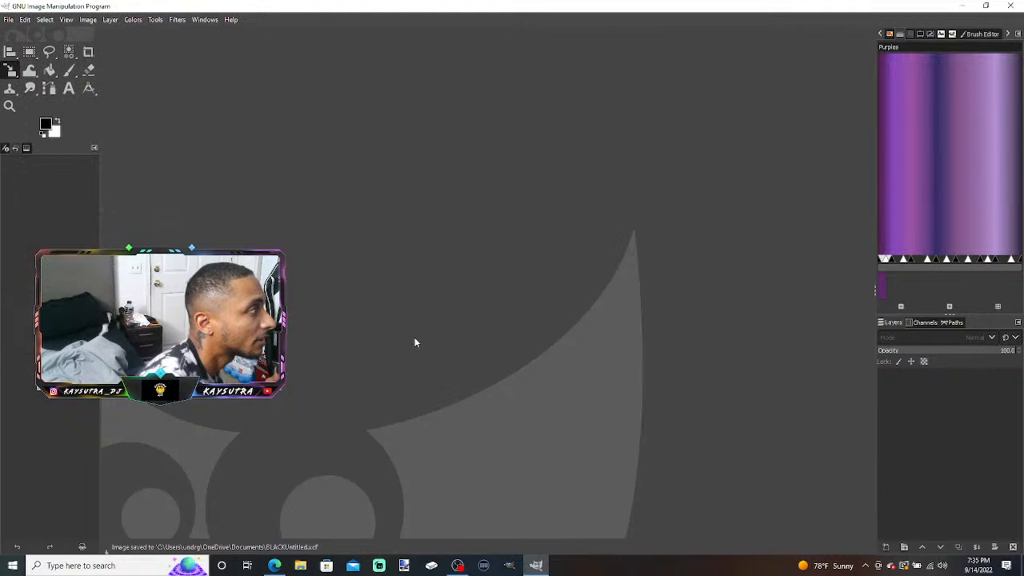
# - Create a new 1920 × 1080 px RGB image at 300 ppi
pyautogui.click(9, 20)
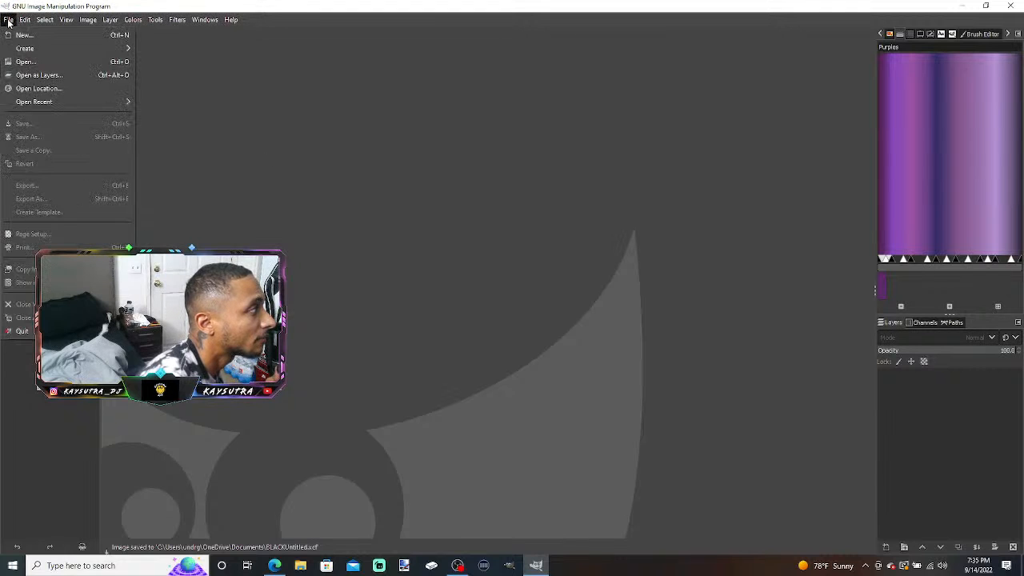
pyautogui.click(22, 36)
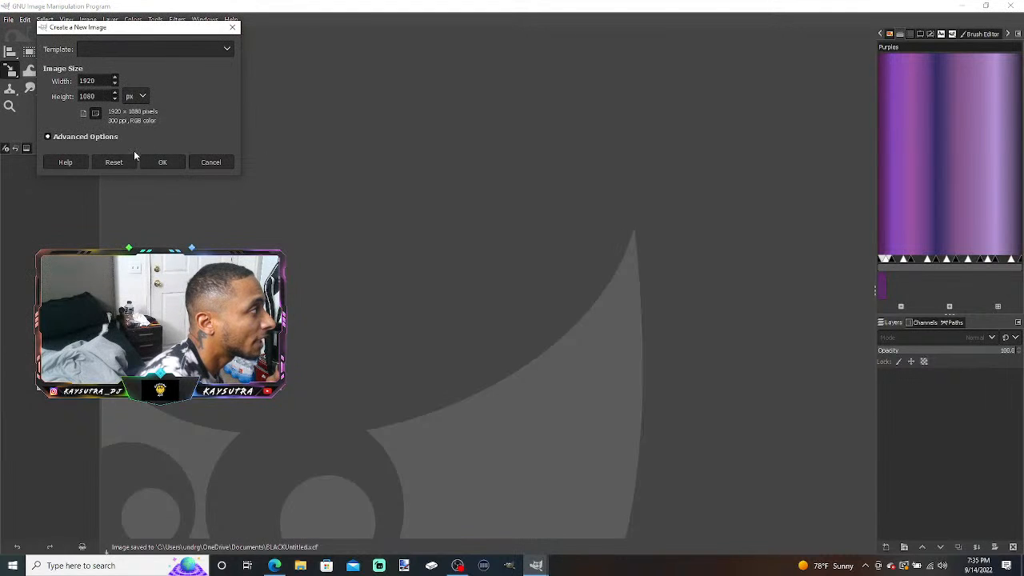
pyautogui.click(169, 161)
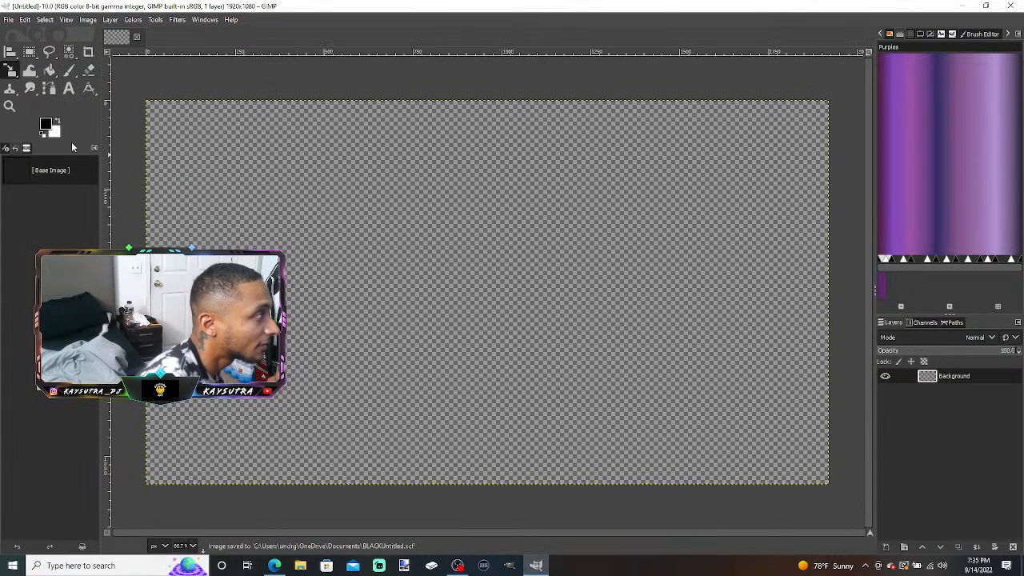
# - Make white (ffffff) the foreground colour and bucket-fill the whole Background layer with it
pyautogui.click(53, 132)
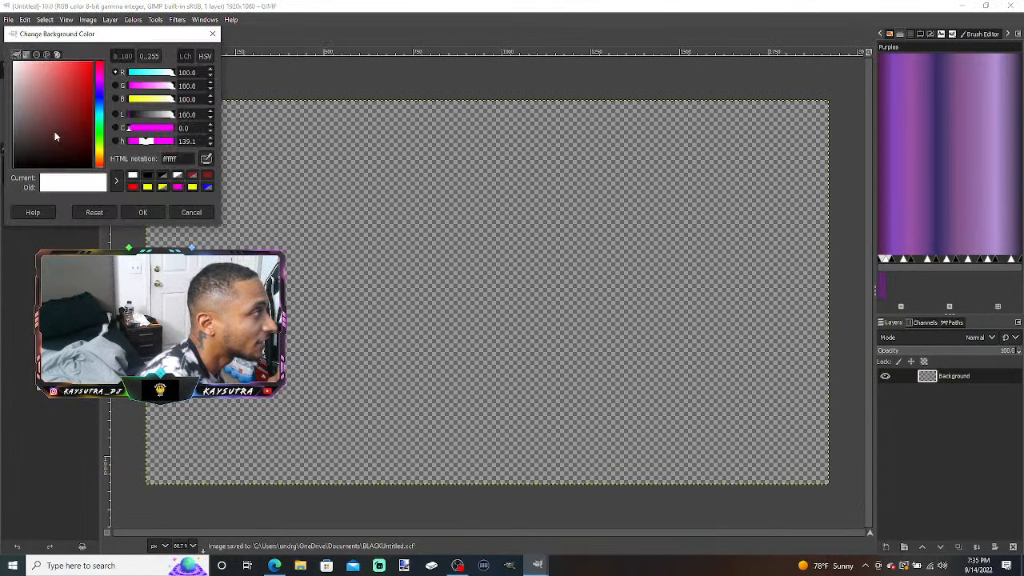
pyautogui.click(154, 212)
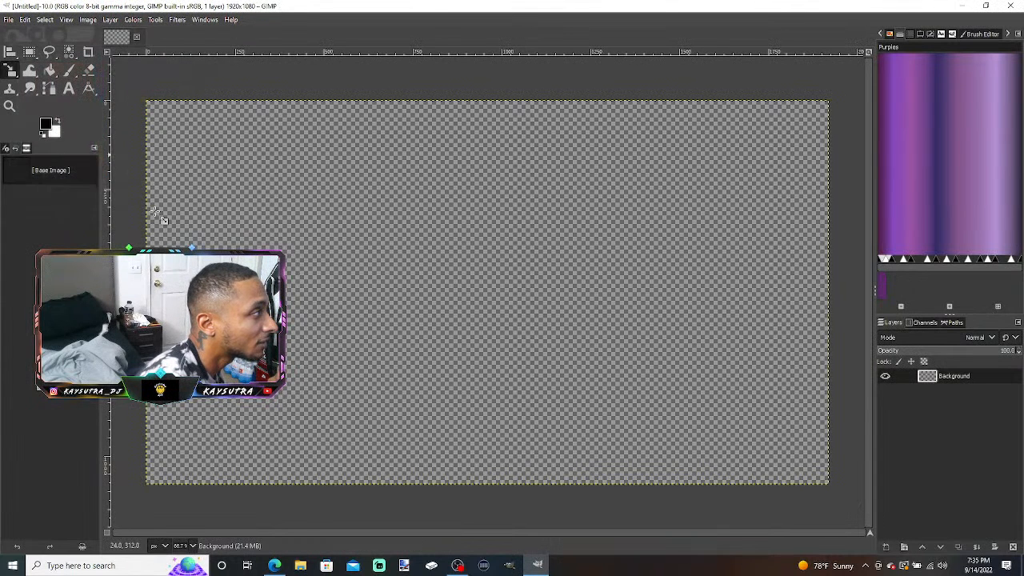
pyautogui.click(49, 71)
pyautogui.click(58, 120)
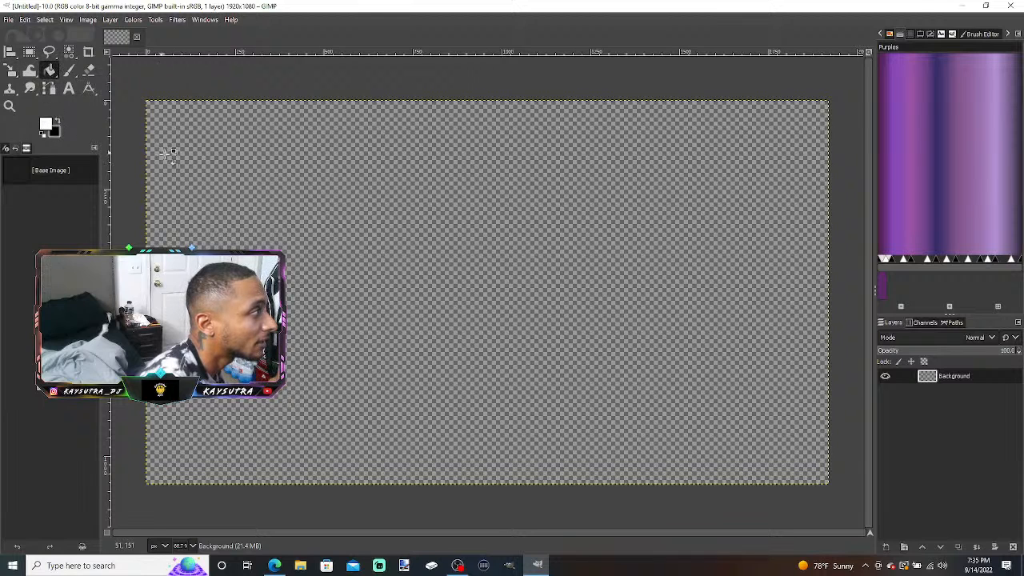
pyautogui.click(192, 175)
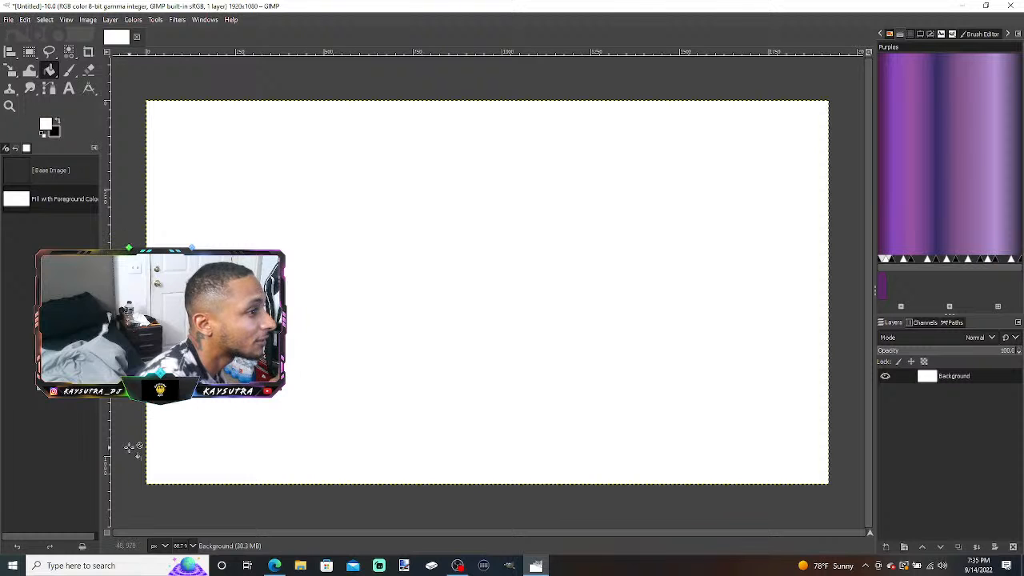
# - Switch to Edge, show the downloaded apex-legends-map-03.jpg in its Documents folder, and add it to the white GIMP image as a new layer
pyautogui.click(301, 566)
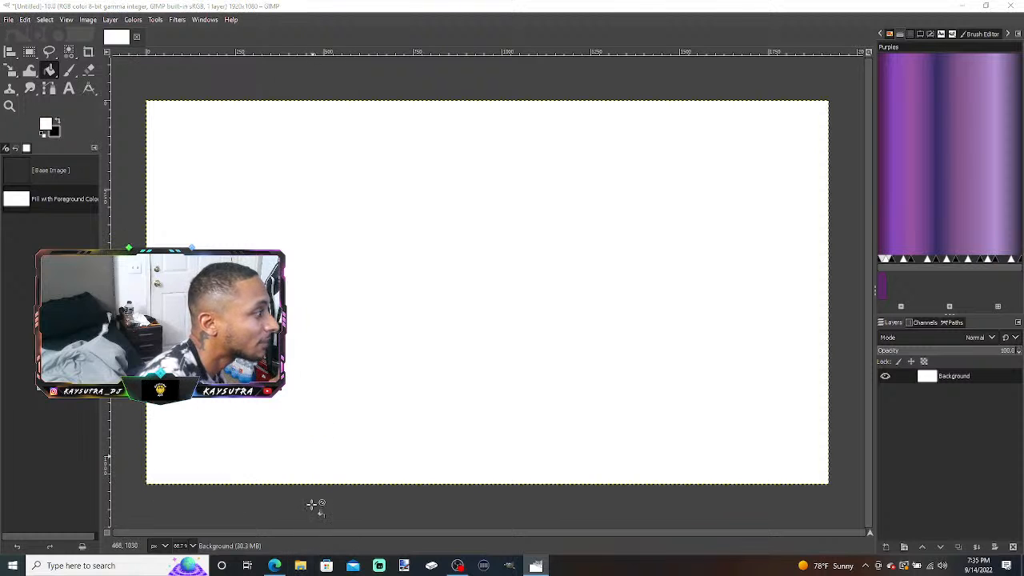
pyautogui.click(274, 566)
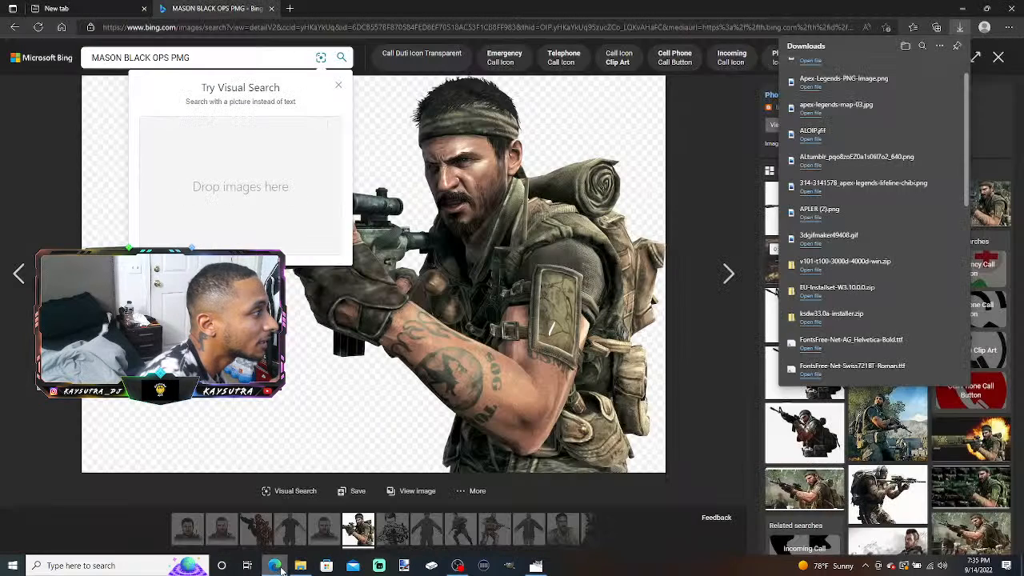
pyautogui.click(920, 108)
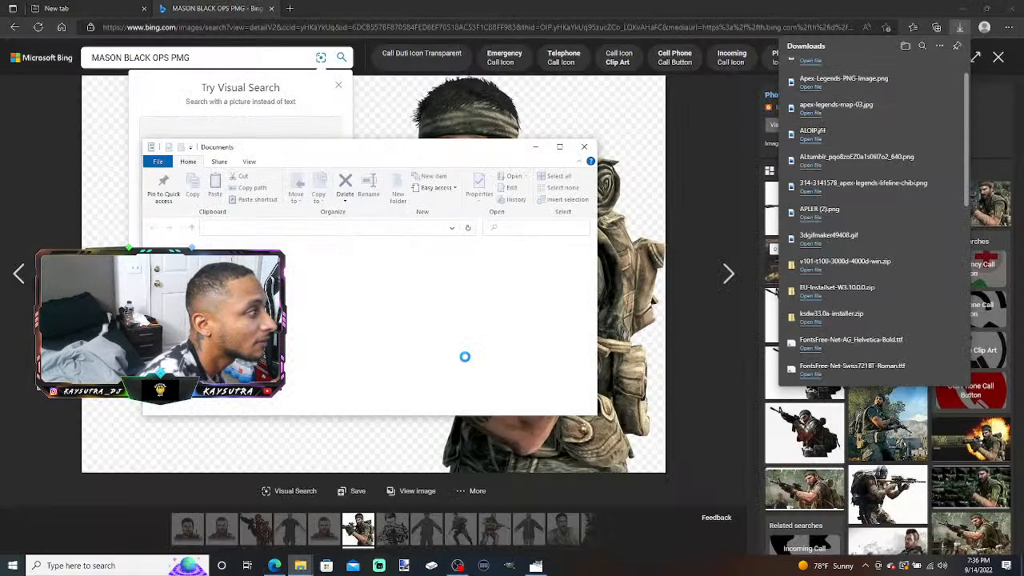
pyautogui.moveTo(265, 367); pyautogui.dragTo(522, 415)
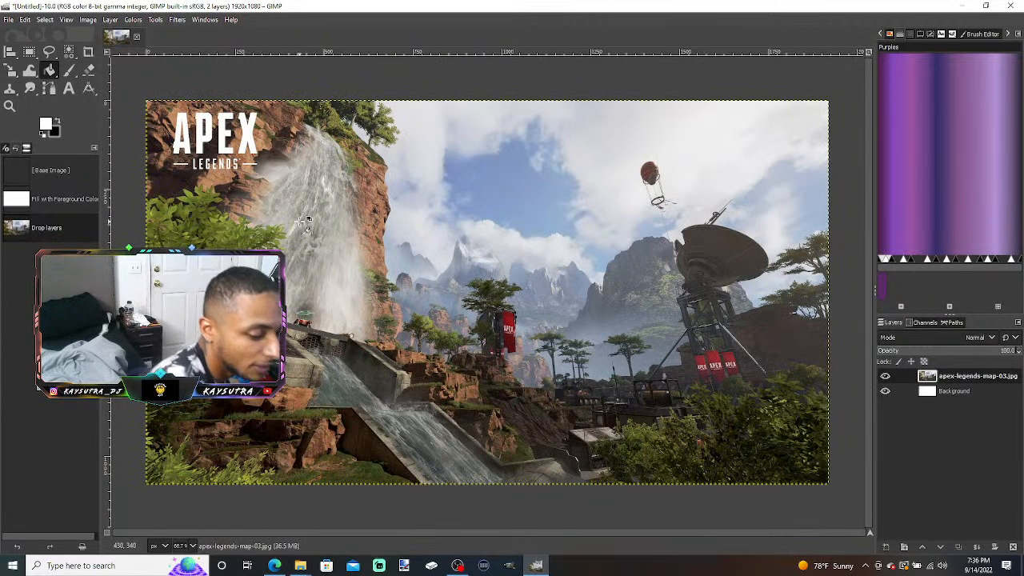
# - Scale the apex-legends-map-03.jpg layer to 1885 × 1060 px, leaving a thin white border along all four canvas edges
pyautogui.hotkey('shift', 's')
pyautogui.click(307, 223)
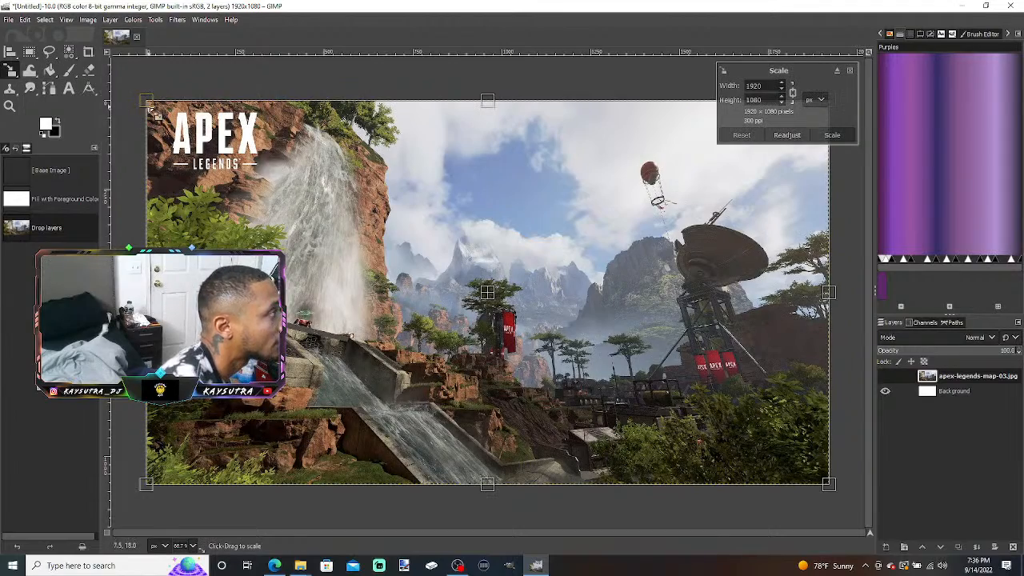
pyautogui.moveTo(148, 104); pyautogui.dragTo(153, 108)
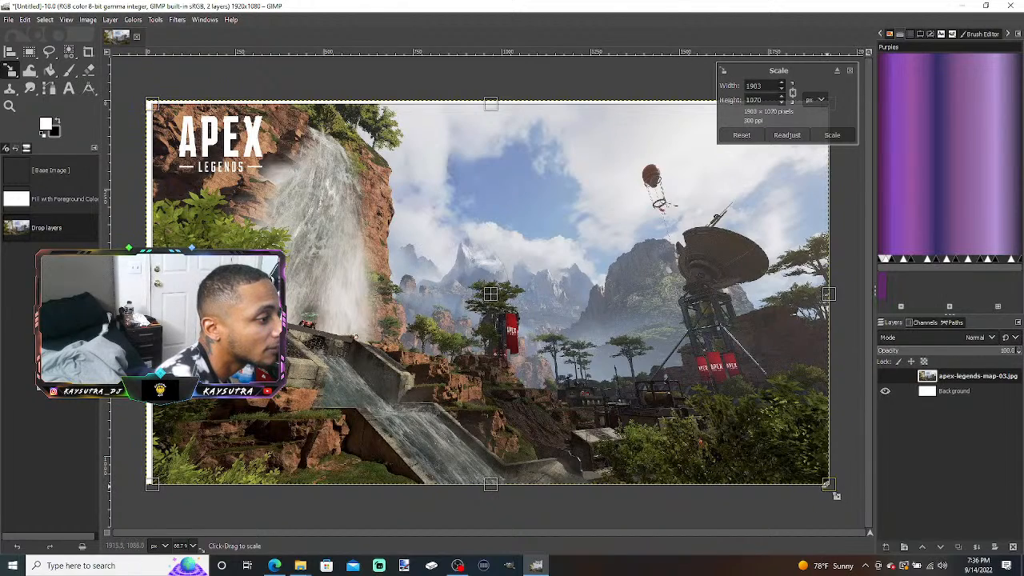
pyautogui.moveTo(834, 495); pyautogui.dragTo(829, 493)
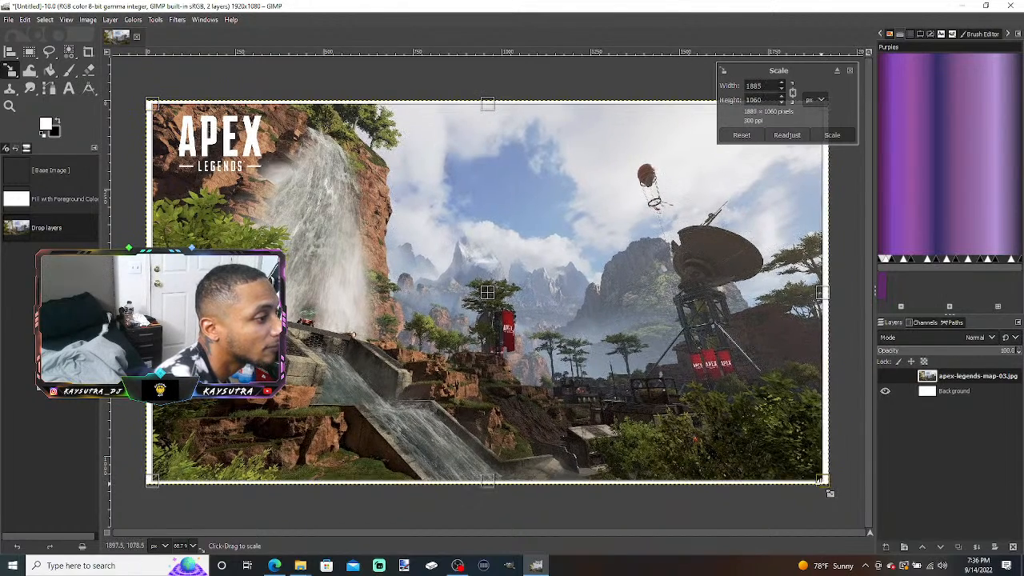
pyautogui.click(831, 135)
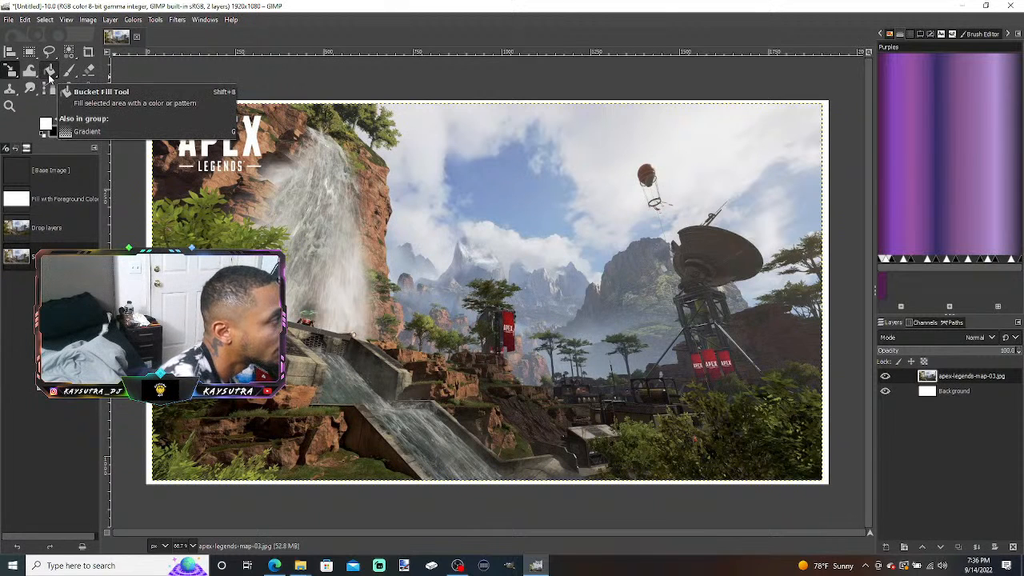
# - Apply the Purples gradient diagonally across the apex-legends-map-03.jpg layer, from the lower-left rocks to beyond the upper-right corner
pyautogui.press('g')
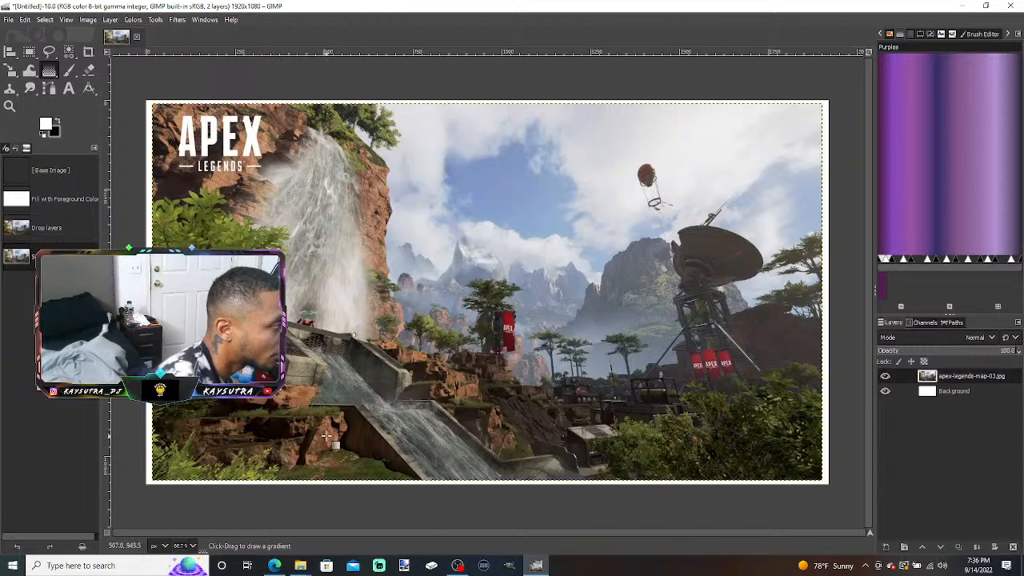
pyautogui.moveTo(326, 434)
pyautogui.mouseDown()
pyautogui.moveTo(704, 121)
pyautogui.moveTo(787, 102)
pyautogui.moveTo(888, 24)
pyautogui.mouseUp()
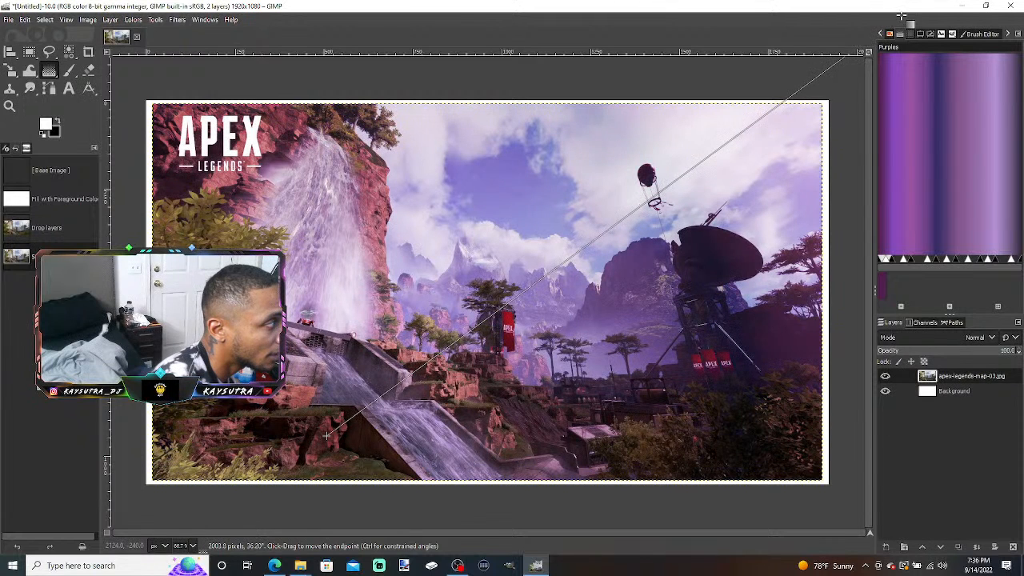
pyautogui.press('Return')
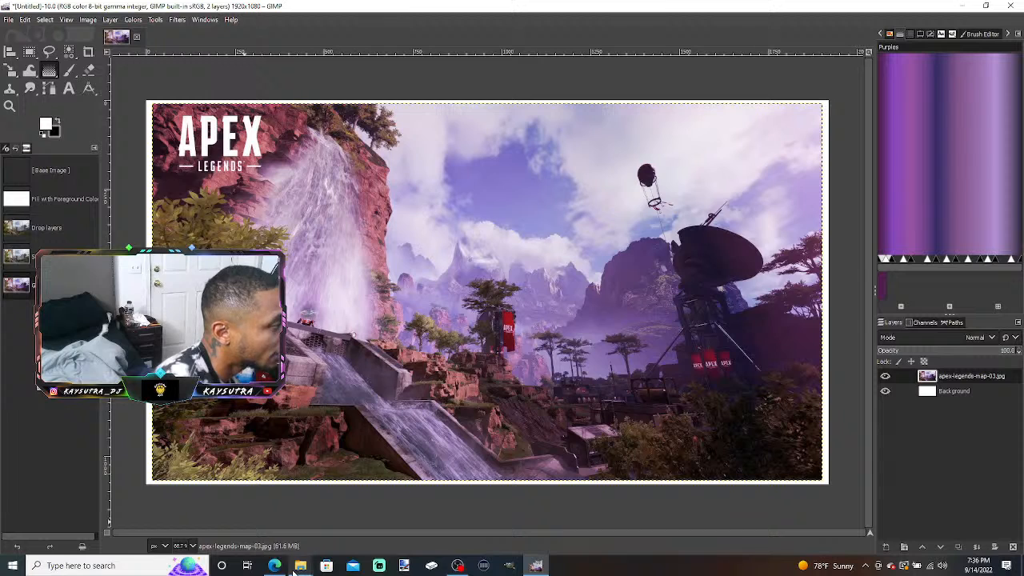
# - Find BLACKUntitled.png in the Documents folder, add it to the GIMP image as a new layer, and close the folder window
pyautogui.moveTo(293, 570)
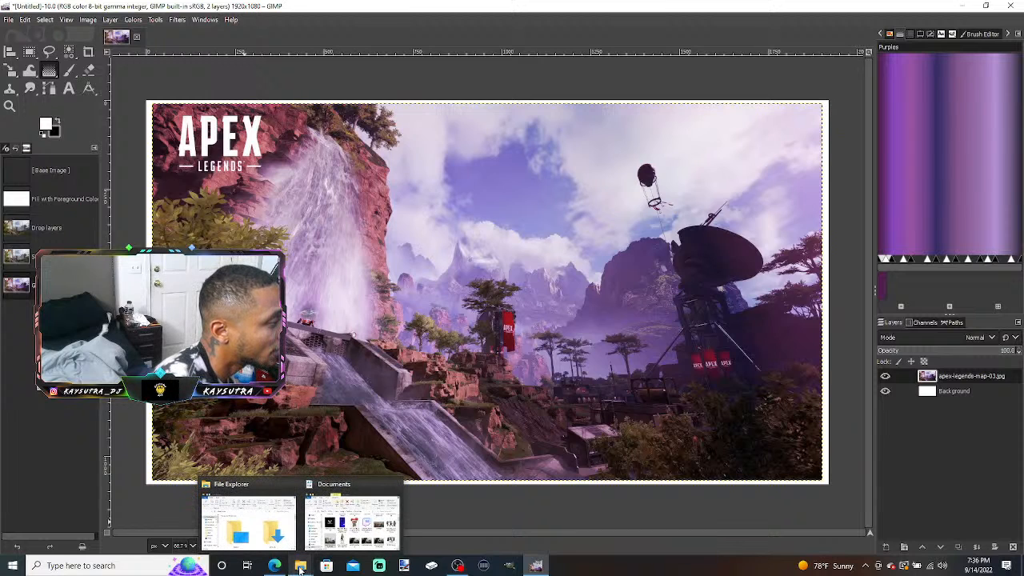
pyautogui.click(358, 524)
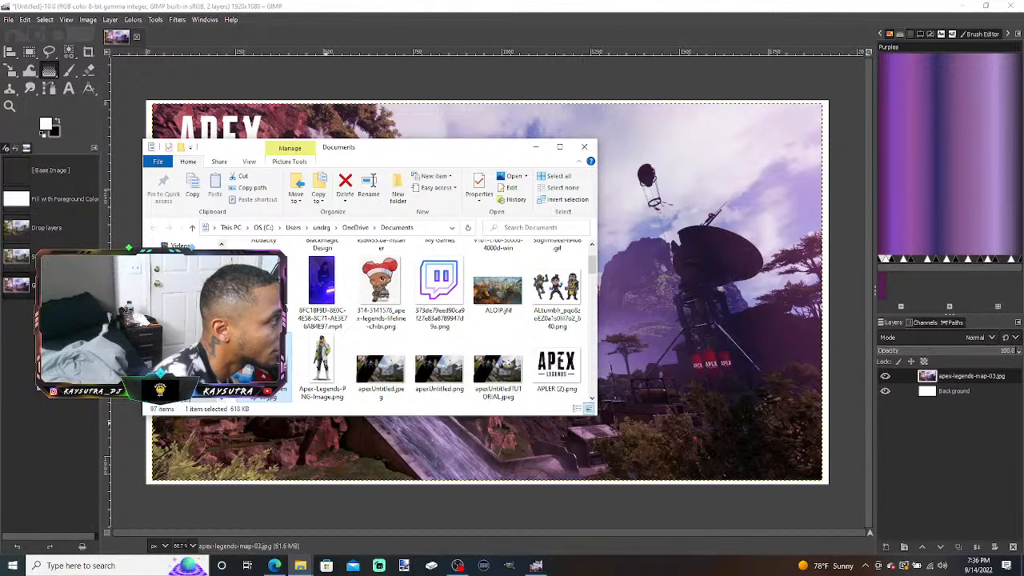
pyautogui.scroll(-1, 169, 320)
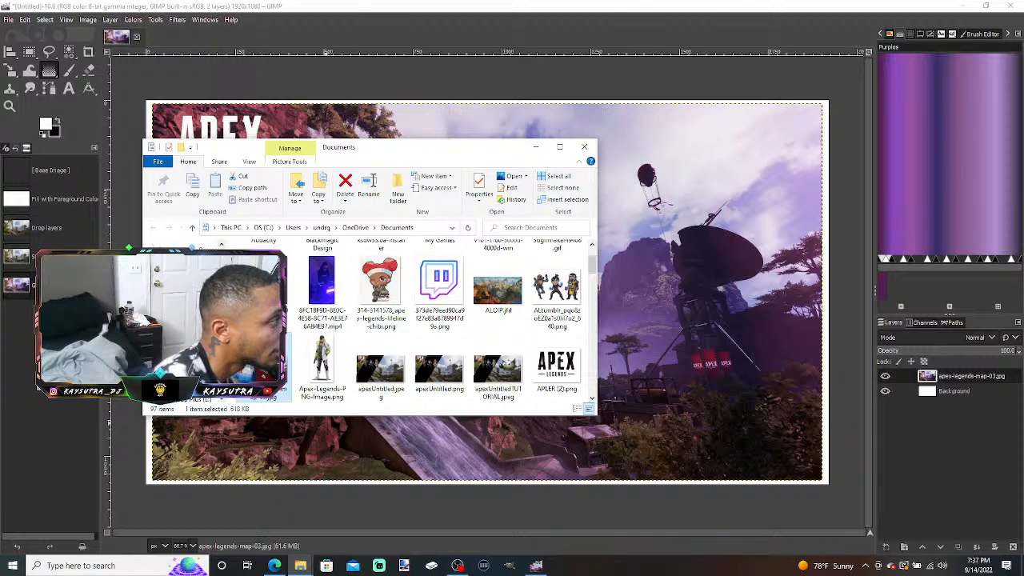
pyautogui.click(202, 327)
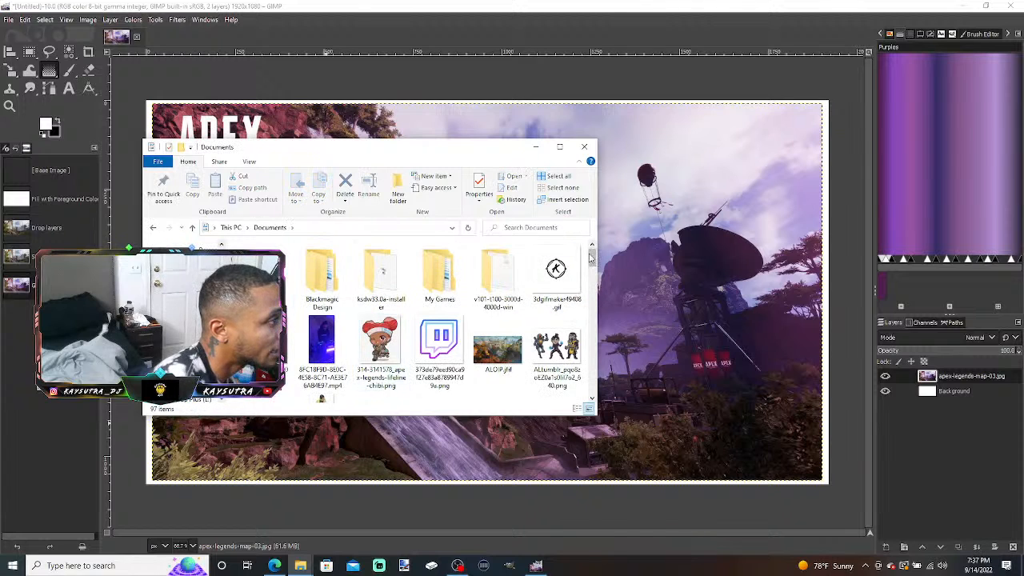
pyautogui.moveTo(592, 256); pyautogui.dragTo(583, 280)
pyautogui.click(323, 289)
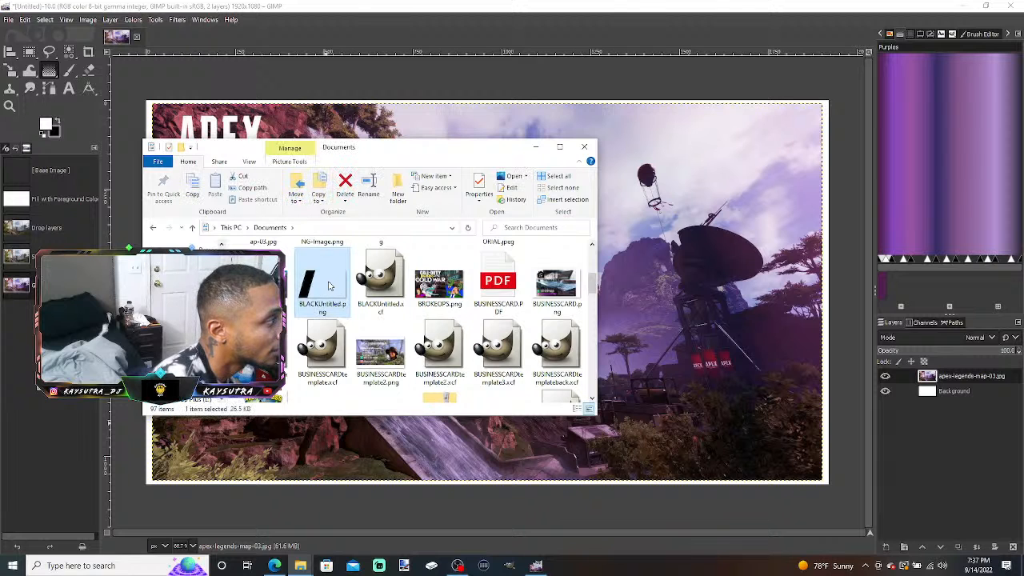
pyautogui.moveTo(329, 286); pyautogui.dragTo(719, 368)
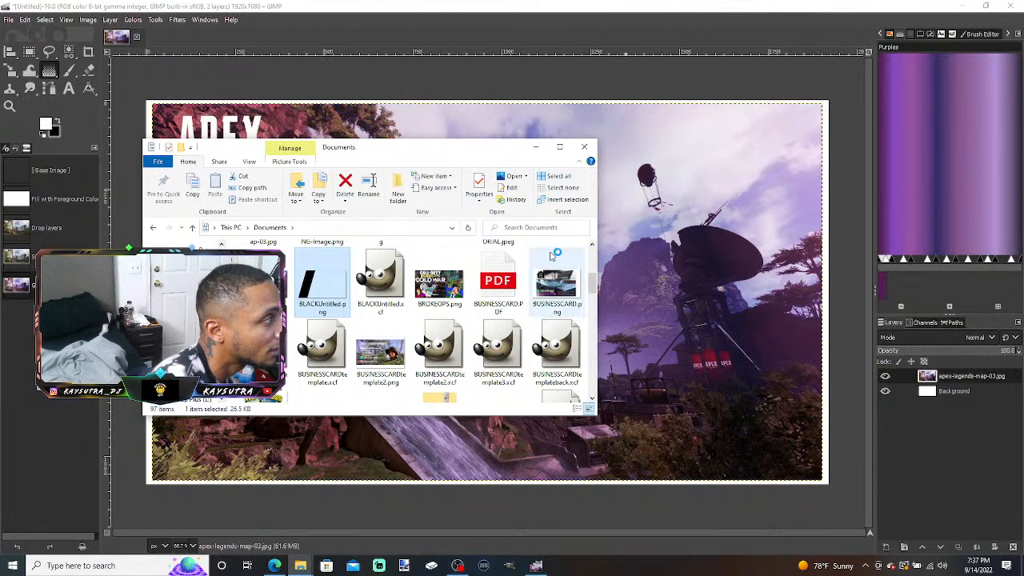
pyautogui.click(584, 146)
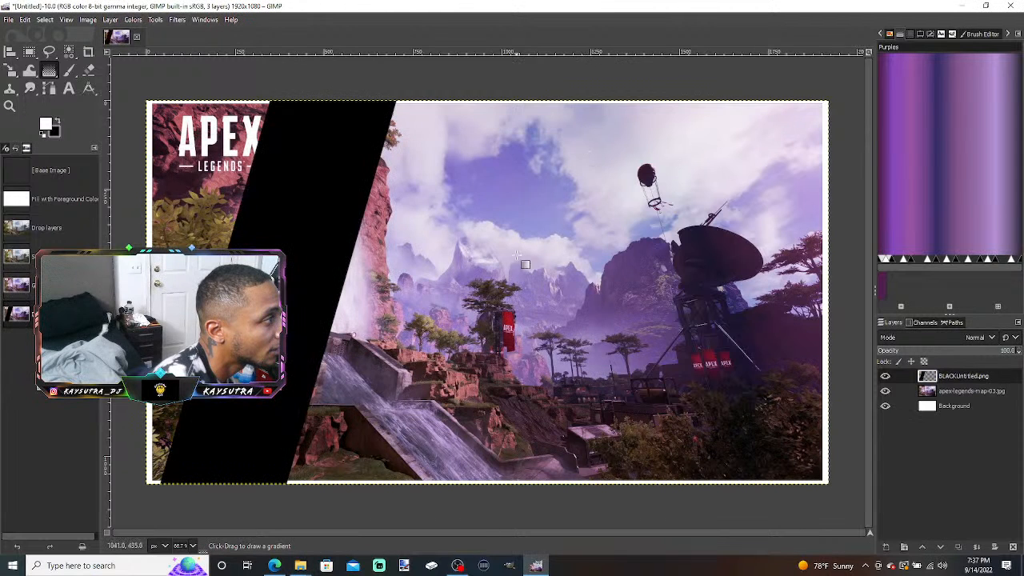
# - Scale the BLACKUntitled.png layer to 2010 × 1131 px and shift it right so the black strip clears the Apex Legends logo
pyautogui.hotkey('shift', 's')
pyautogui.click(320, 258)
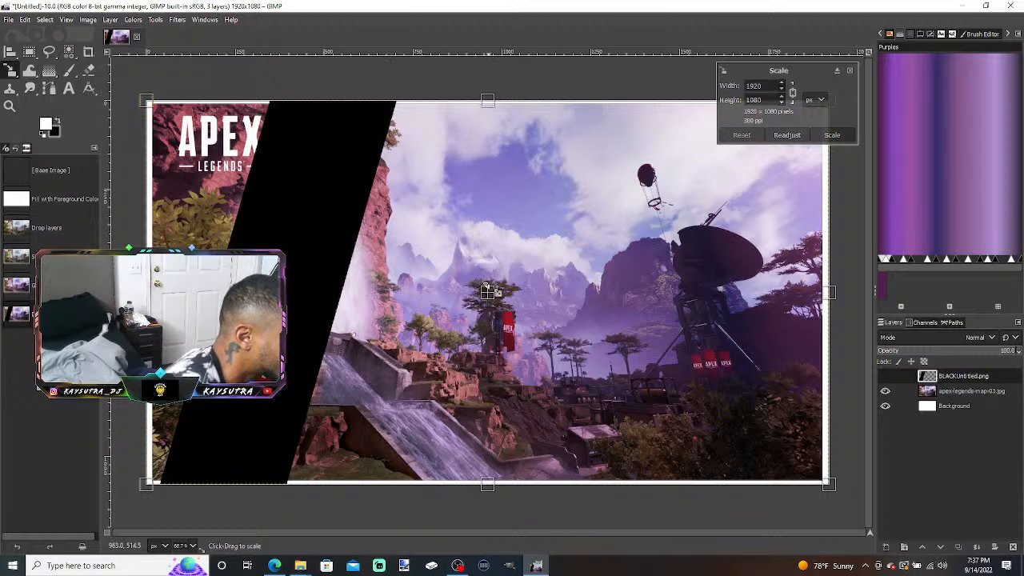
pyautogui.moveTo(487, 292); pyautogui.dragTo(527, 292)
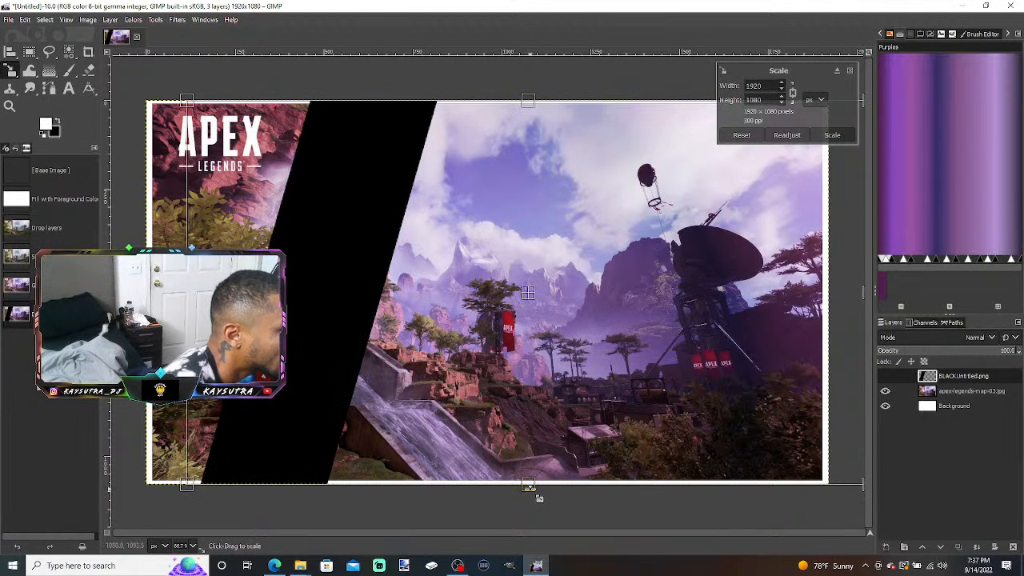
pyautogui.moveTo(530, 488); pyautogui.dragTo(537, 507)
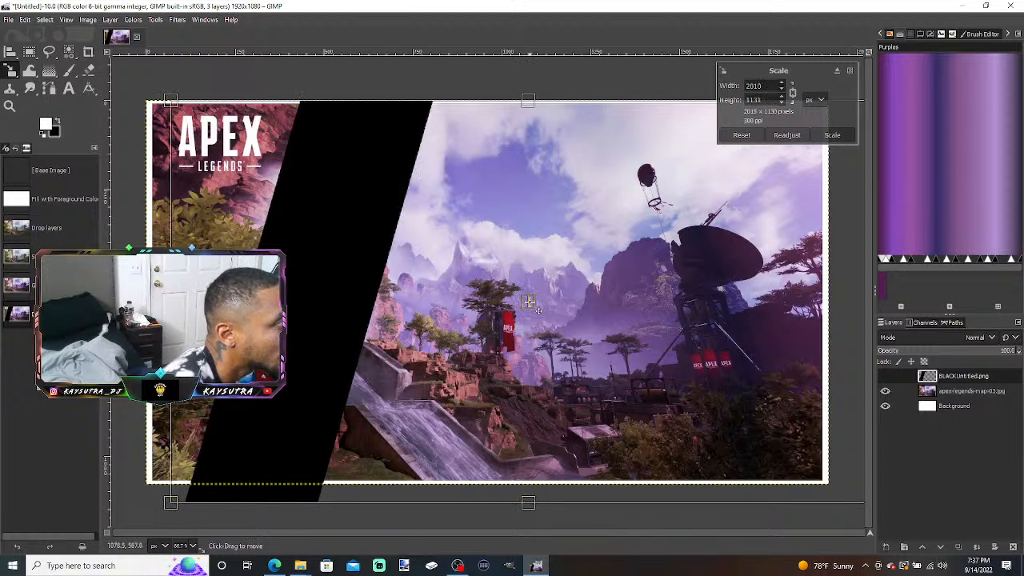
pyautogui.moveTo(529, 302); pyautogui.dragTo(530, 300)
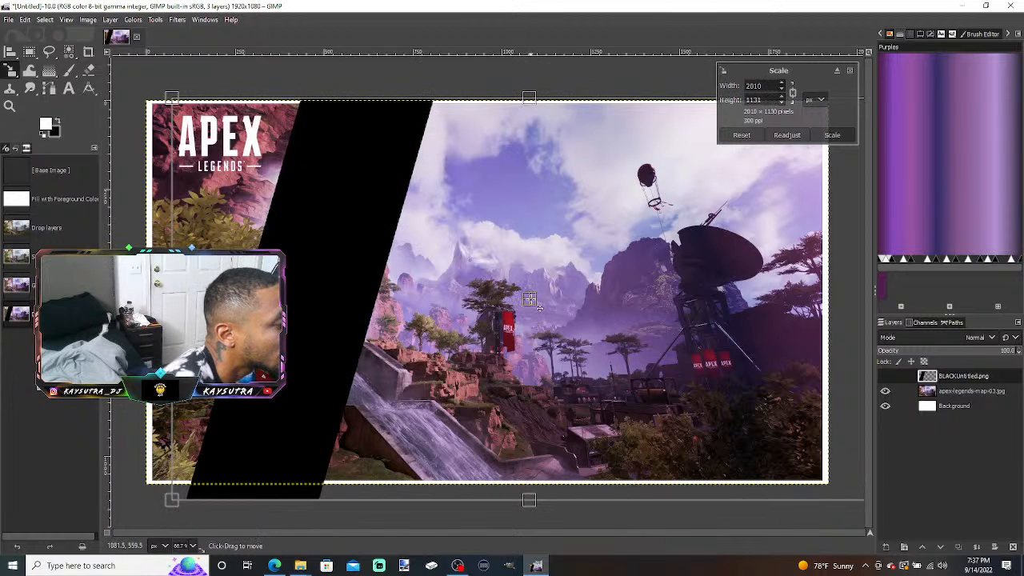
pyautogui.click(831, 135)
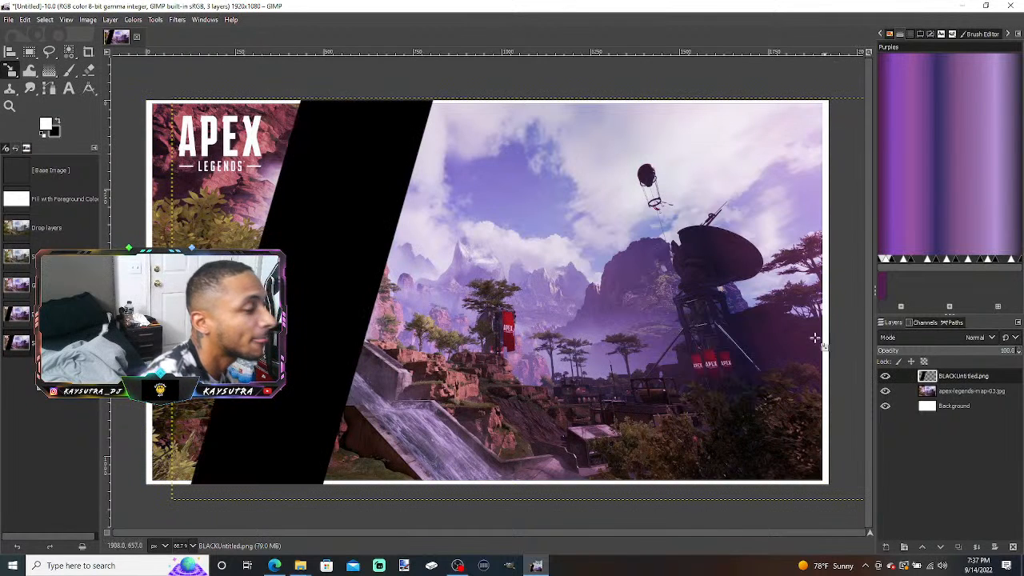
# - Duplicate the BLACKUntitled.png layer and offset the copy slightly to the right and up at 2010 × 1131 px
pyautogui.rightClick(972, 382)
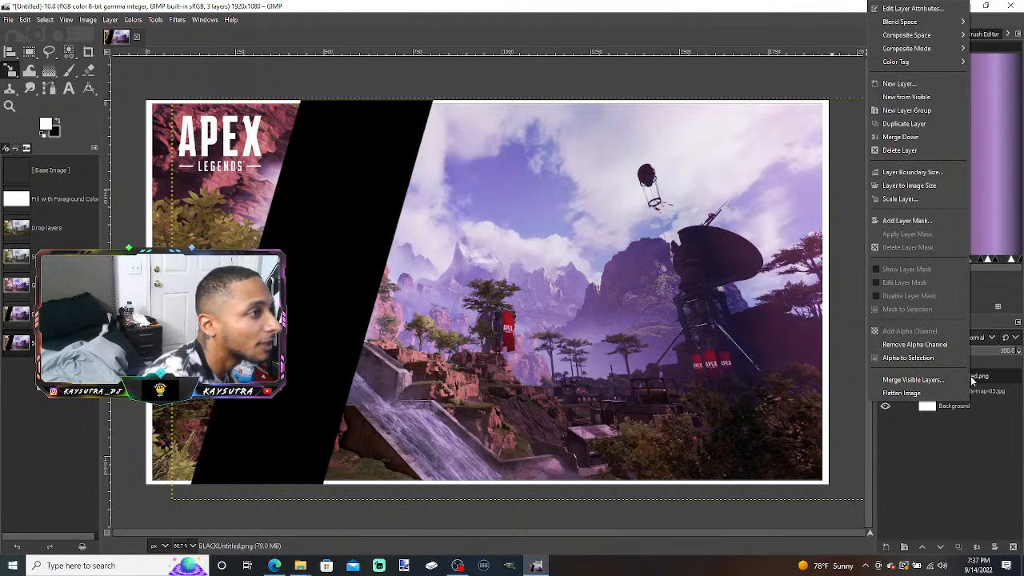
pyautogui.click(901, 123)
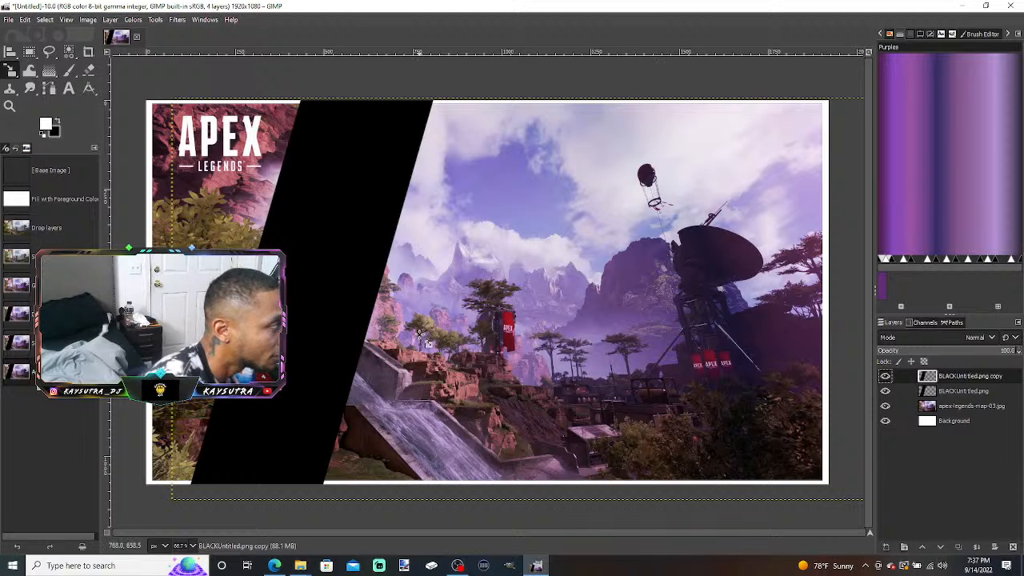
pyautogui.click(323, 331)
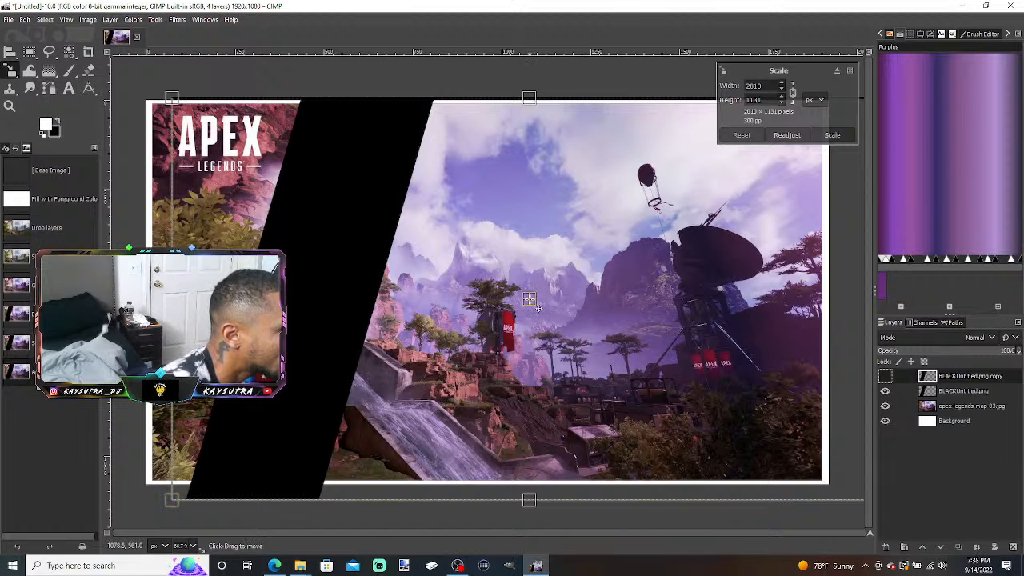
pyautogui.moveTo(537, 307); pyautogui.dragTo(554, 304)
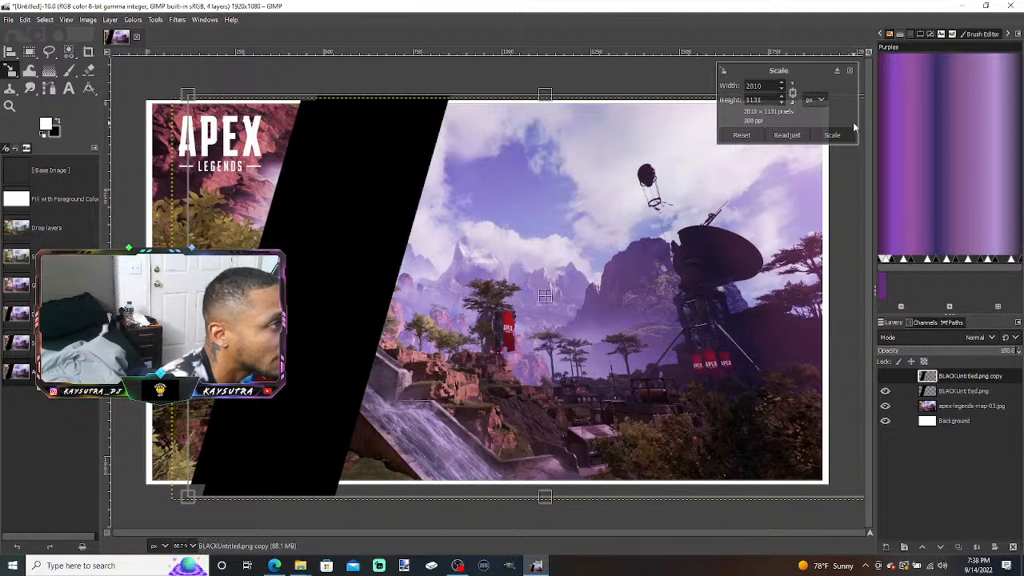
pyautogui.click(832, 135)
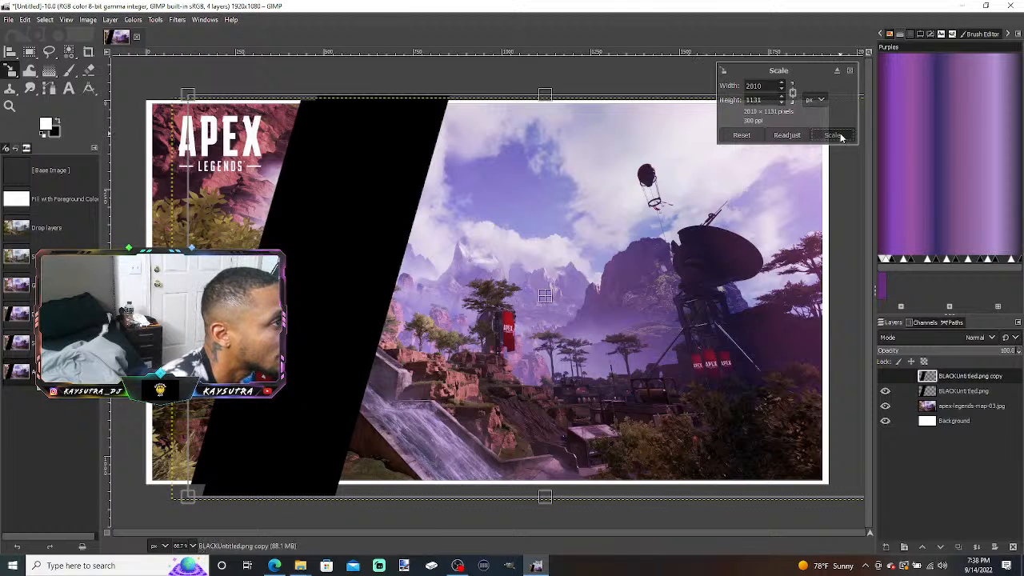
# - Try to fill the copied strip layer with dark red 5e0e1a sampled from the Apex banner, then undo the fill and discard the colour
pyautogui.click(51, 71)
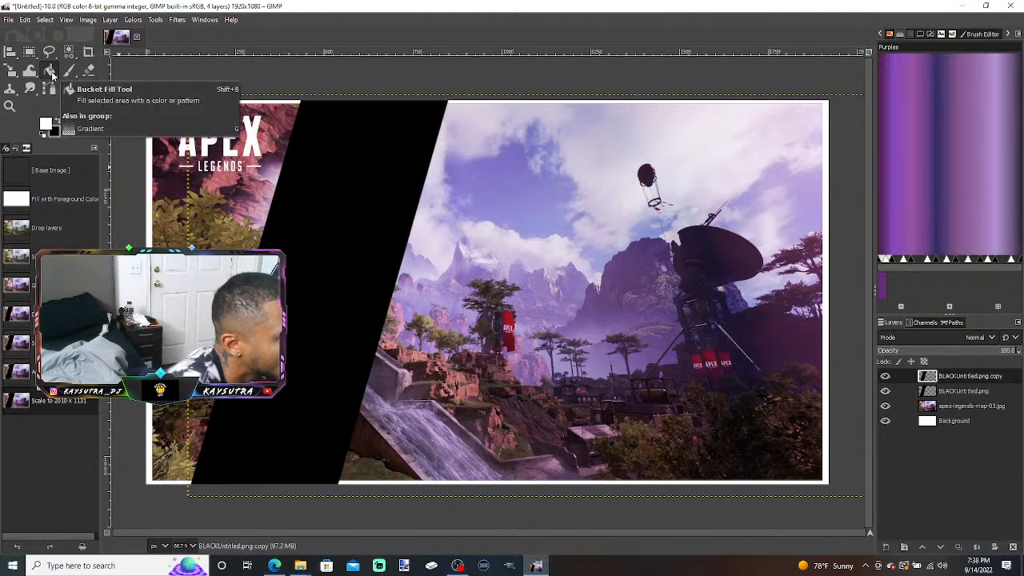
pyautogui.click(46, 126)
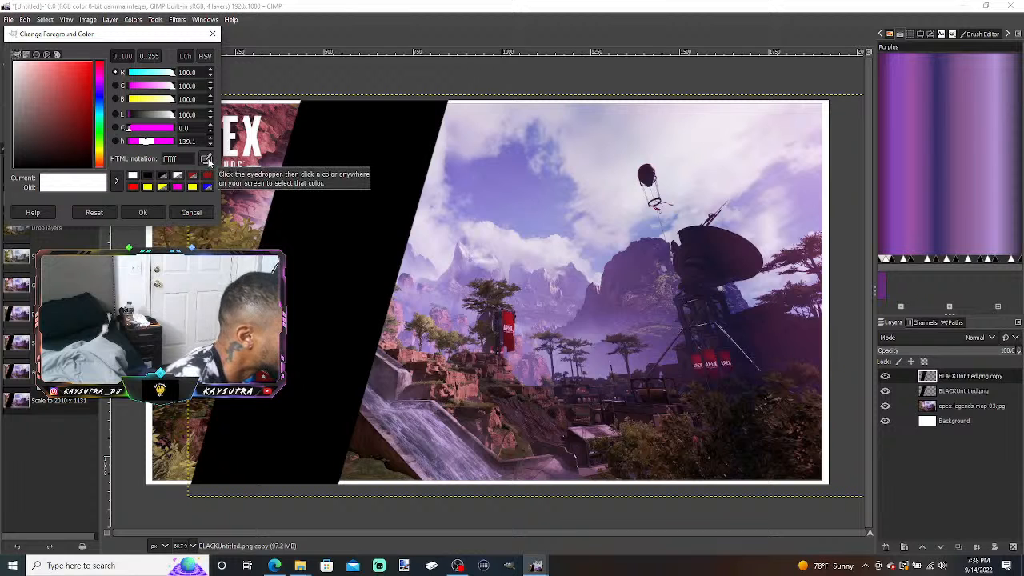
pyautogui.click(207, 159)
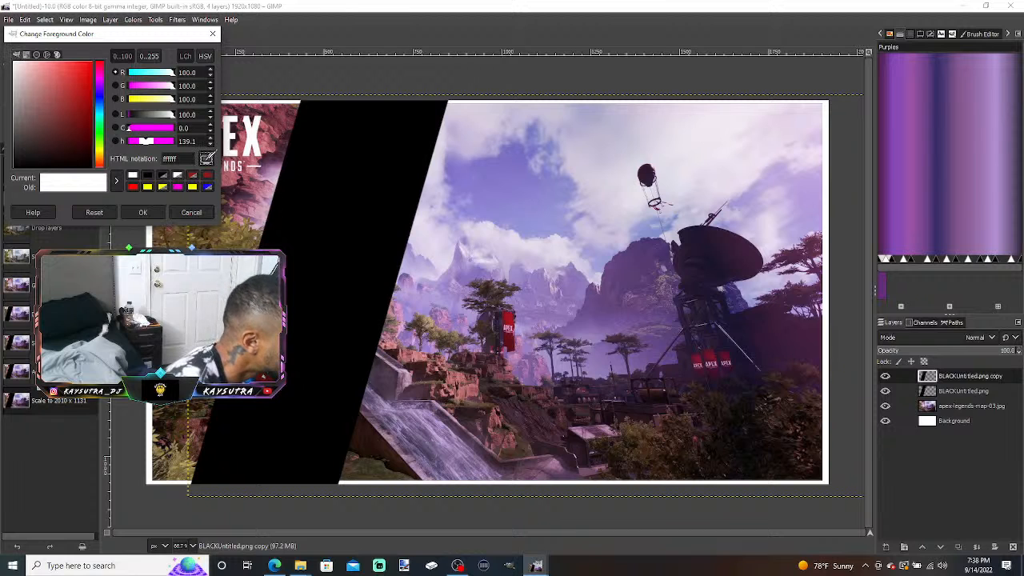
pyautogui.click(510, 334)
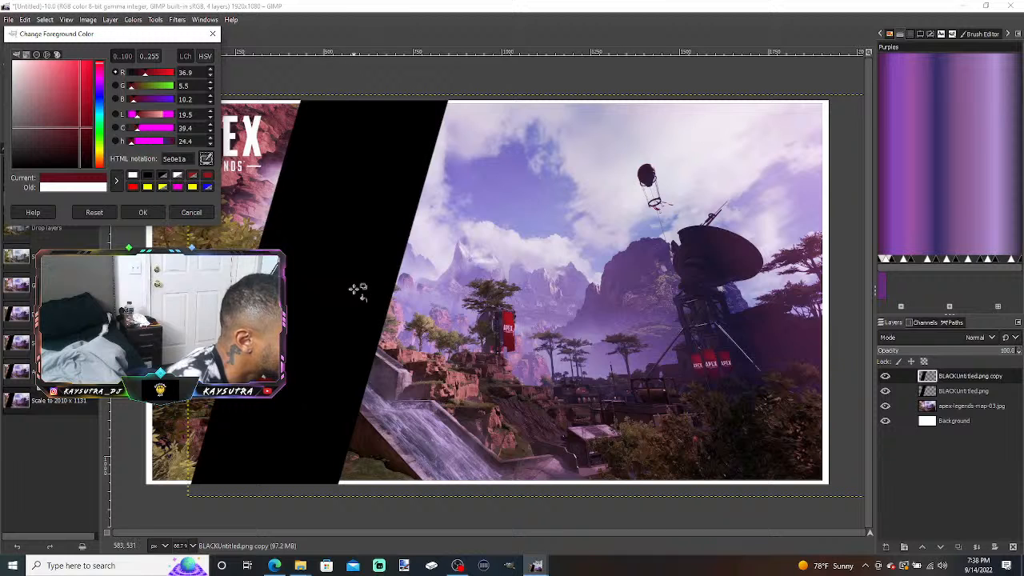
pyautogui.hotkey('ctrl', ',')
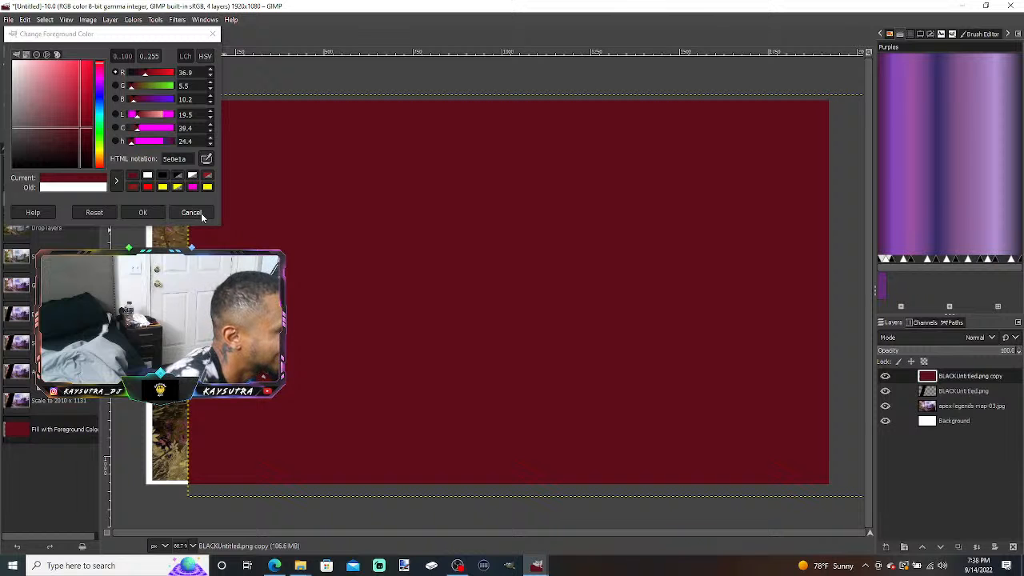
pyautogui.hotkey('ctrl', 'z')
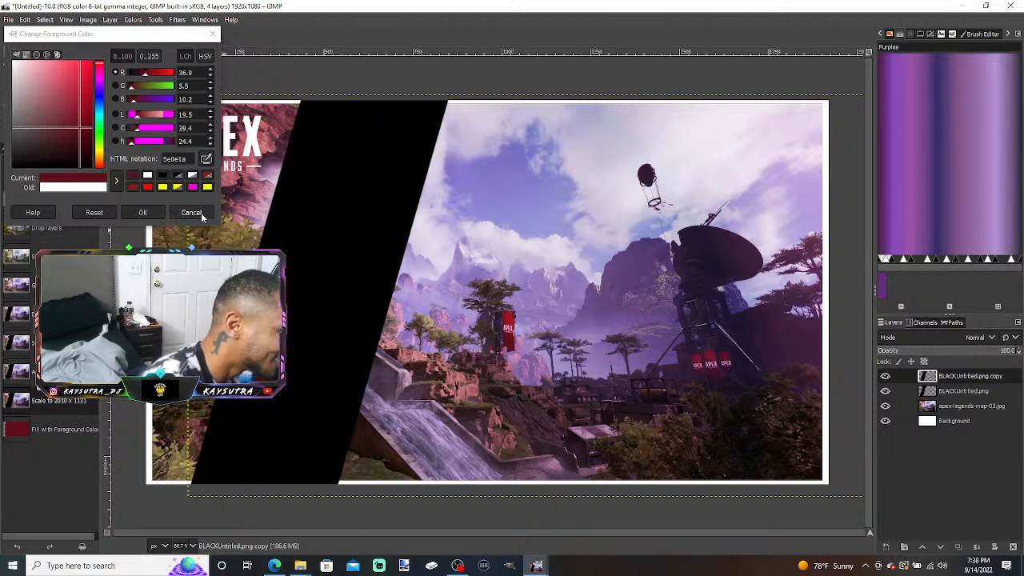
pyautogui.click(200, 212)
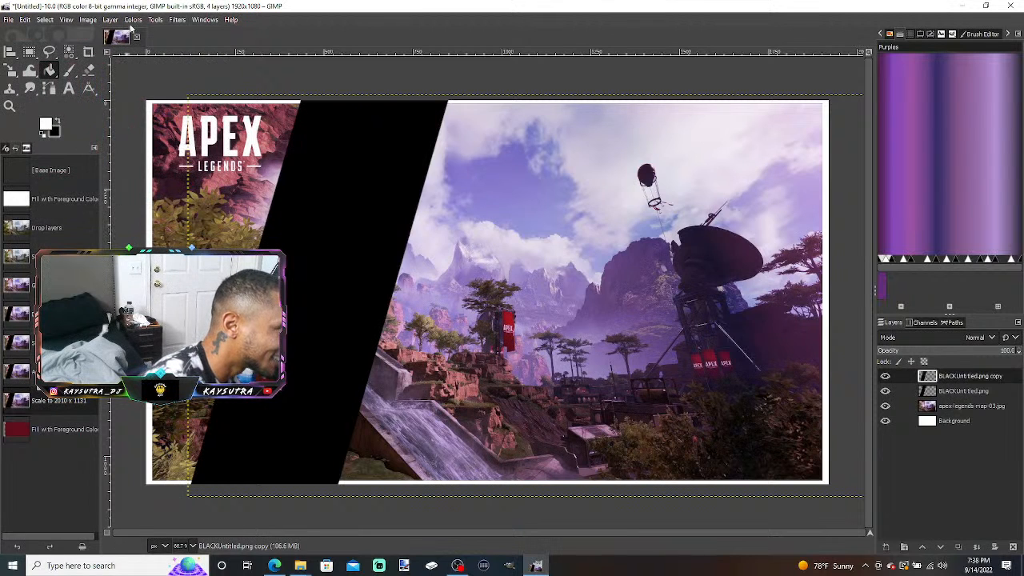
# - Create a new transparent 1920 × 1080 px RGB image at 300 ppi
pyautogui.click(9, 20)
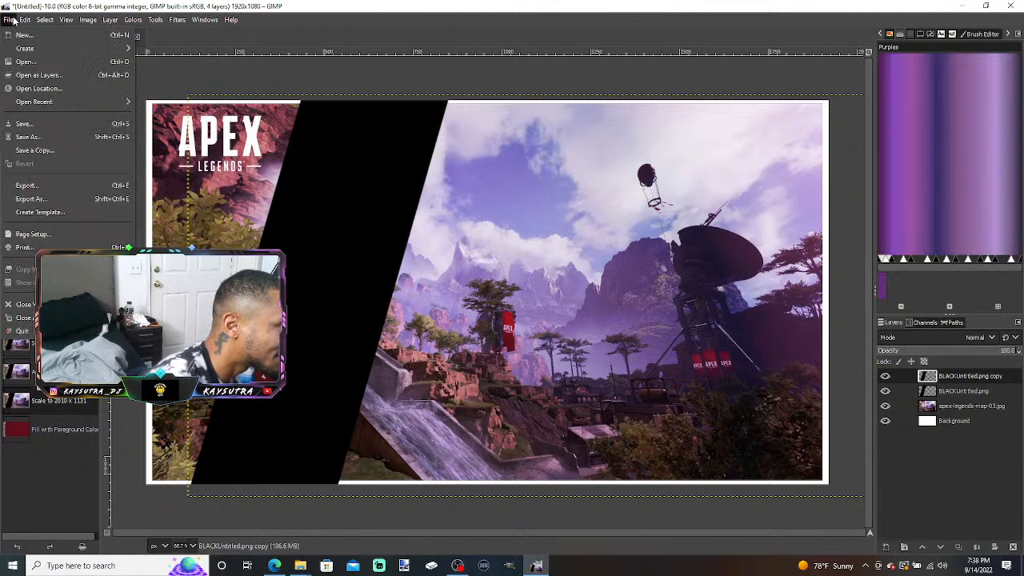
pyautogui.click(9, 20)
pyautogui.click(8, 24)
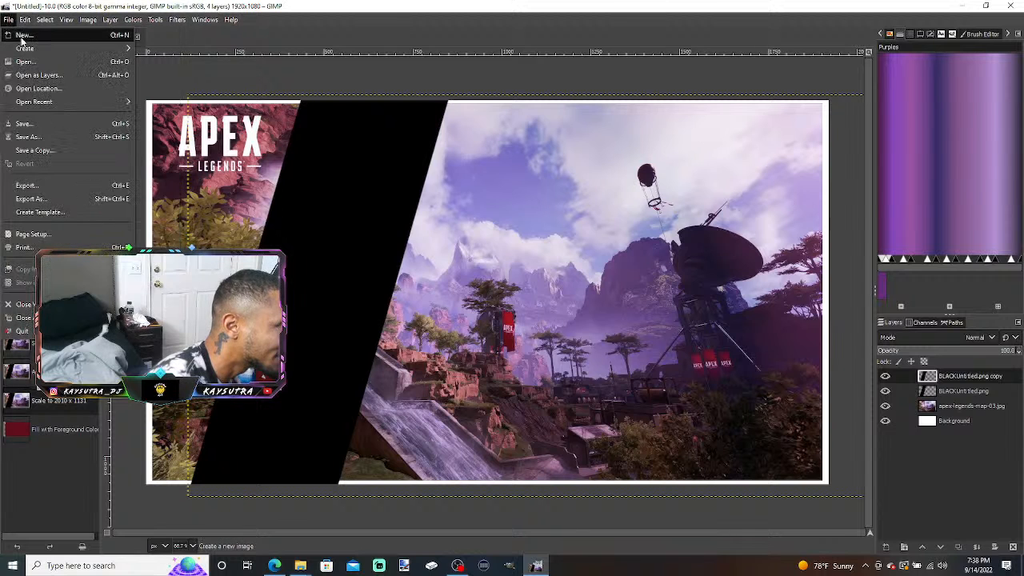
pyautogui.click(20, 30)
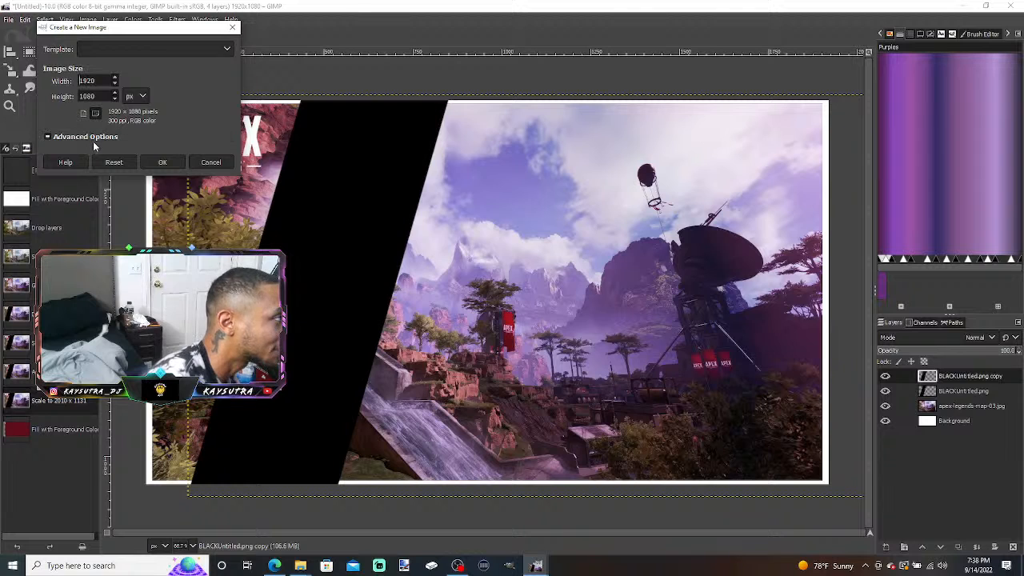
pyautogui.click(93, 140)
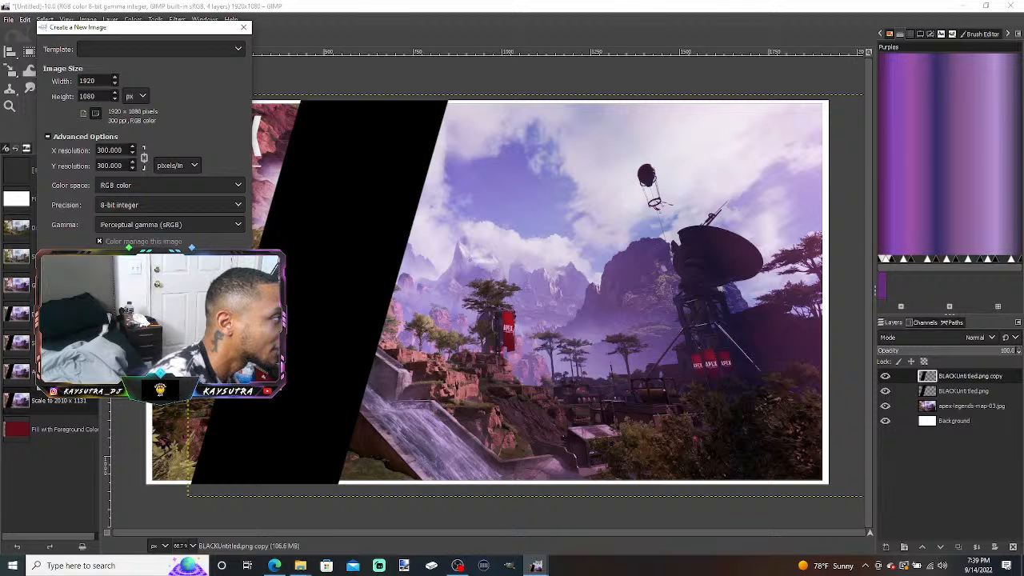
pyautogui.press('Return')
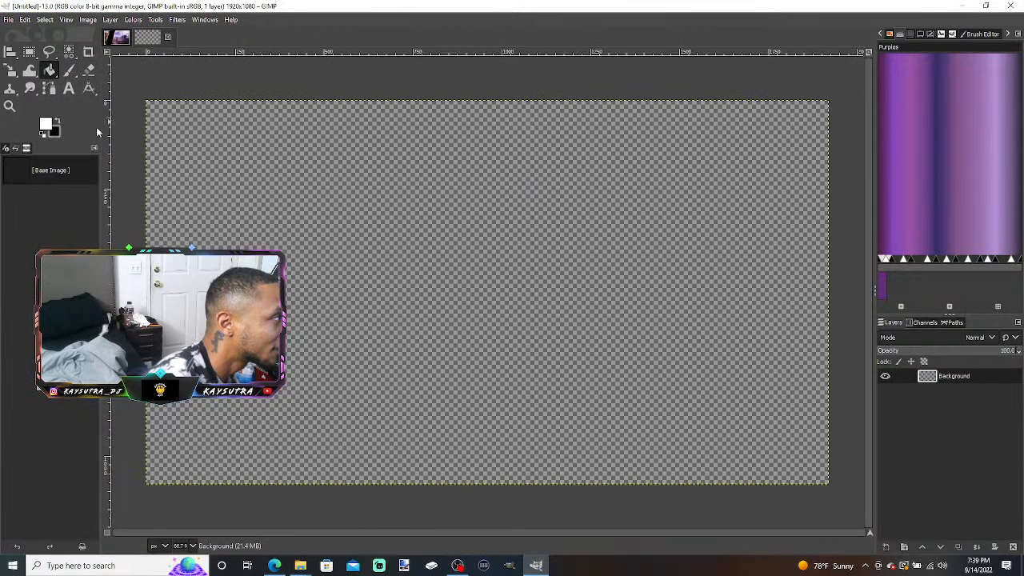
# - Open the recently used image BLACKUntitled.xcf
pyautogui.click(29, 51)
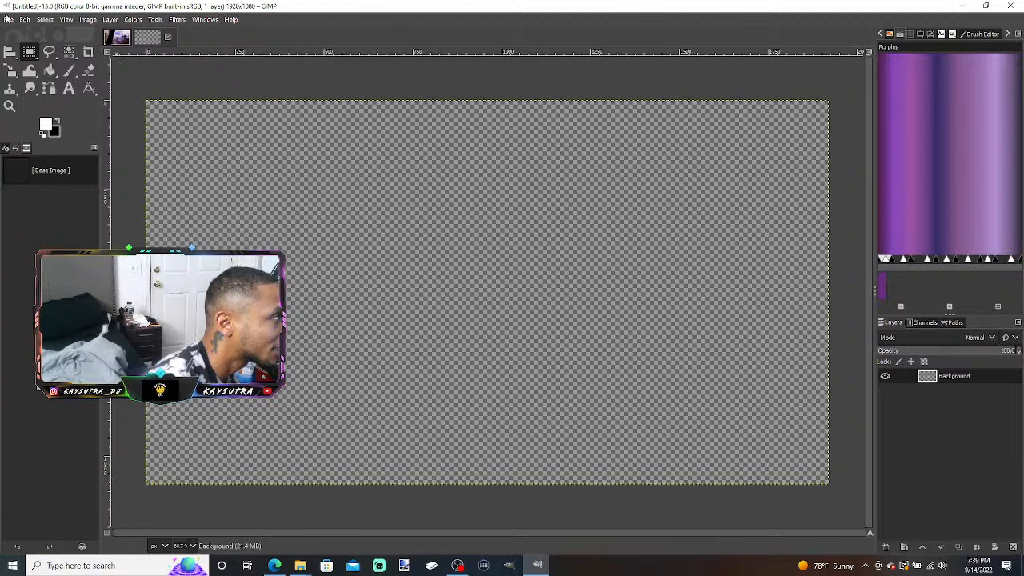
pyautogui.click(7, 19)
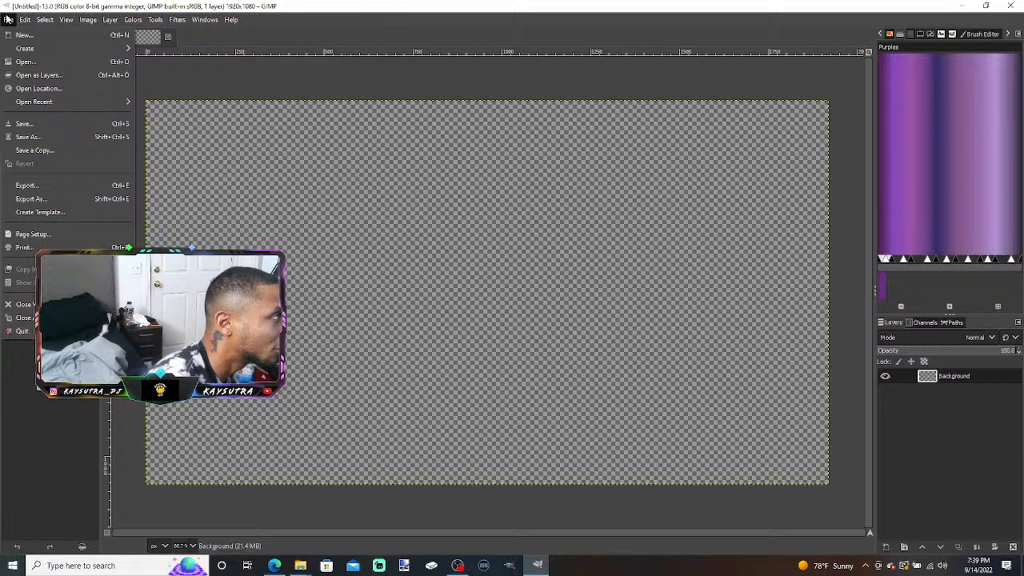
pyautogui.click(47, 64)
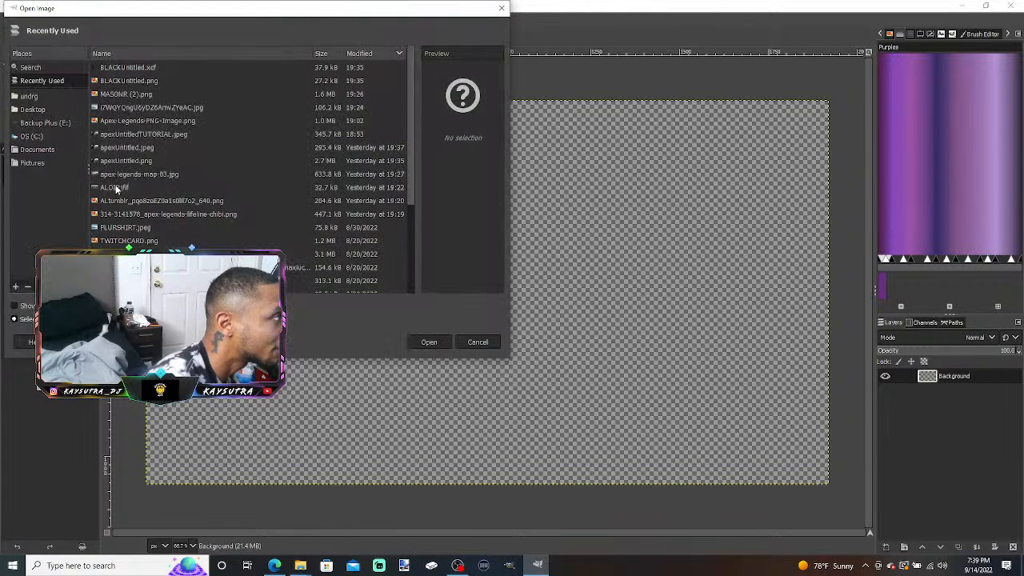
pyautogui.click(143, 68)
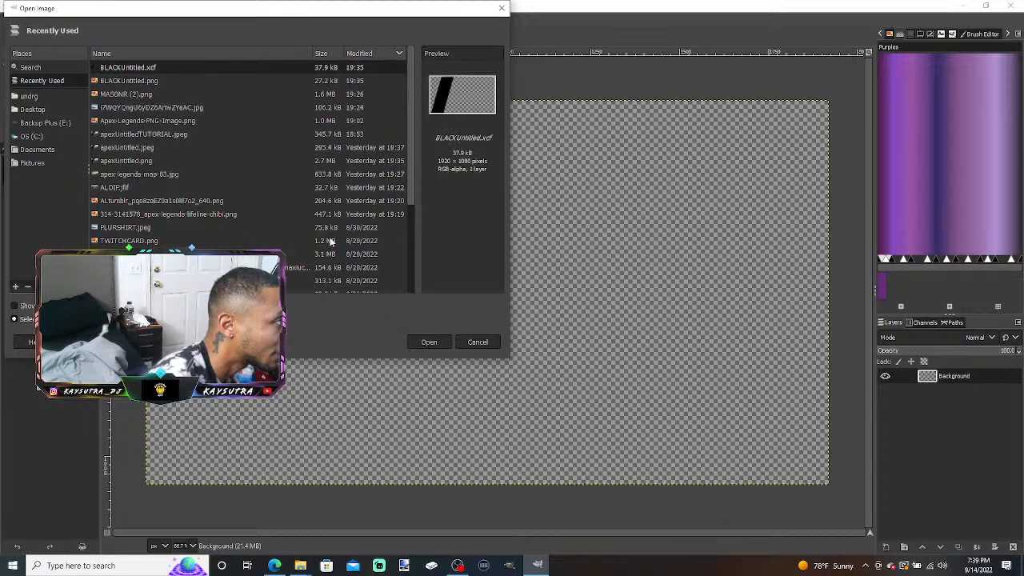
pyautogui.click(424, 343)
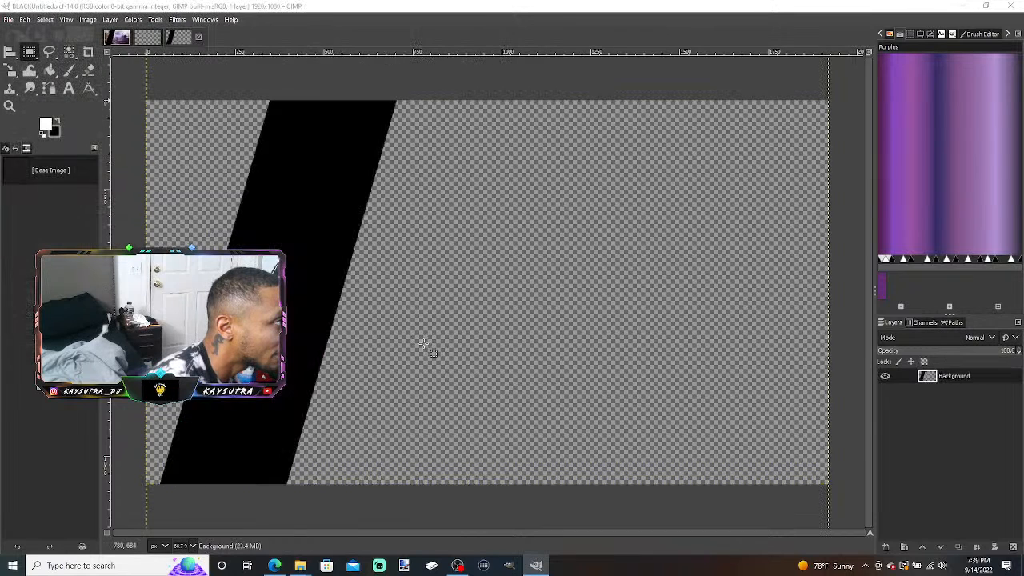
# - Set the foreground colour to dark red 5e0e1a using the recent colour swatch
pyautogui.click(47, 125)
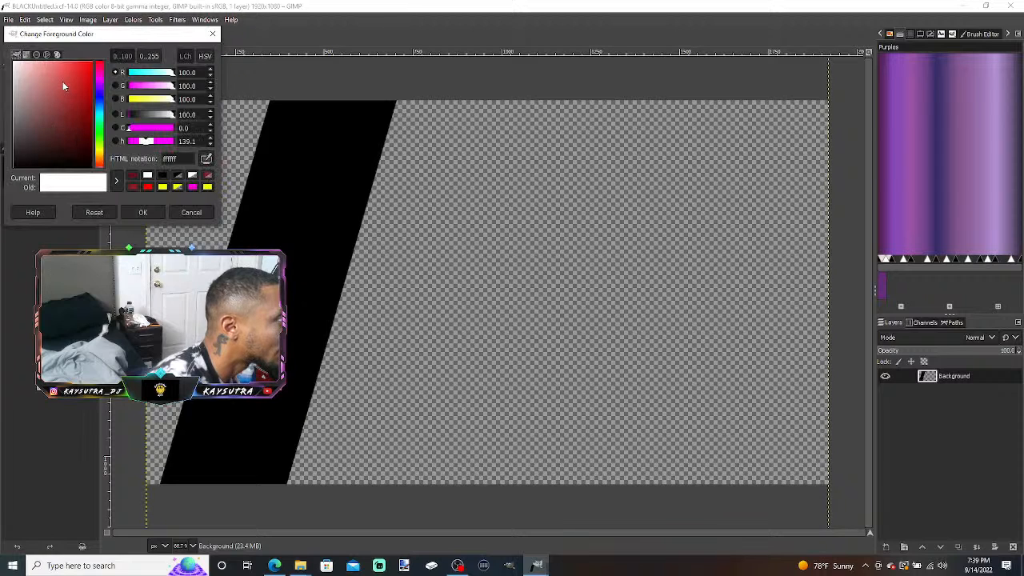
pyautogui.click(133, 175)
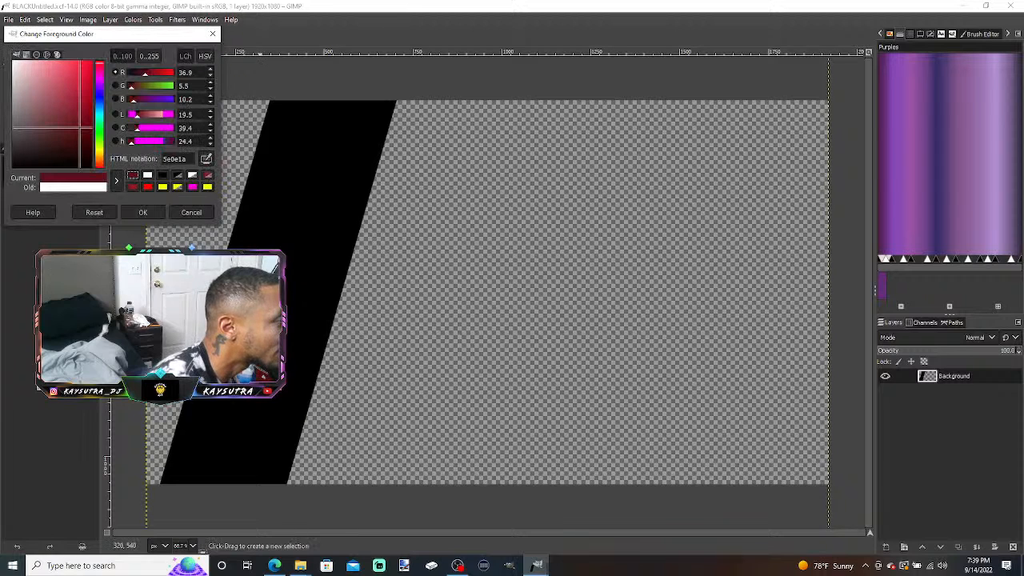
pyautogui.click(267, 297)
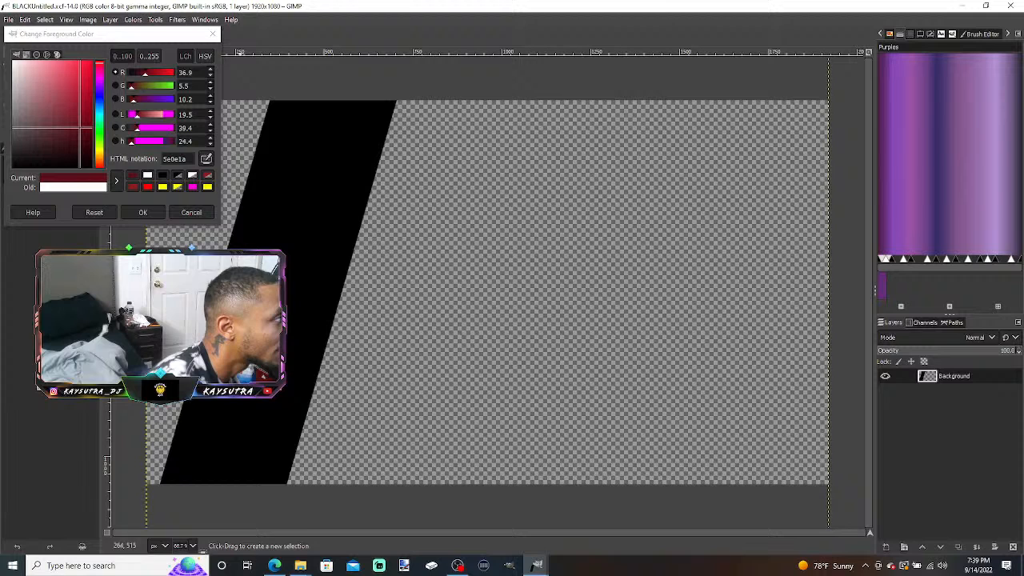
pyautogui.click(142, 212)
# - Try to bucket-fill the black strip in BLACKUntitled.xcf with dark red, then close that image and discard its changes
pyautogui.click(50, 70)
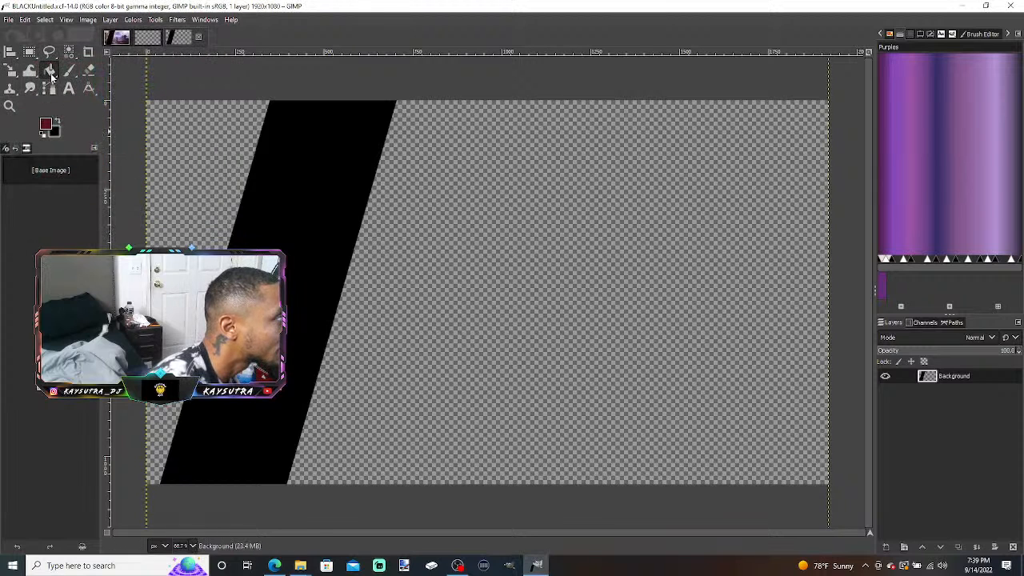
pyautogui.click(294, 264)
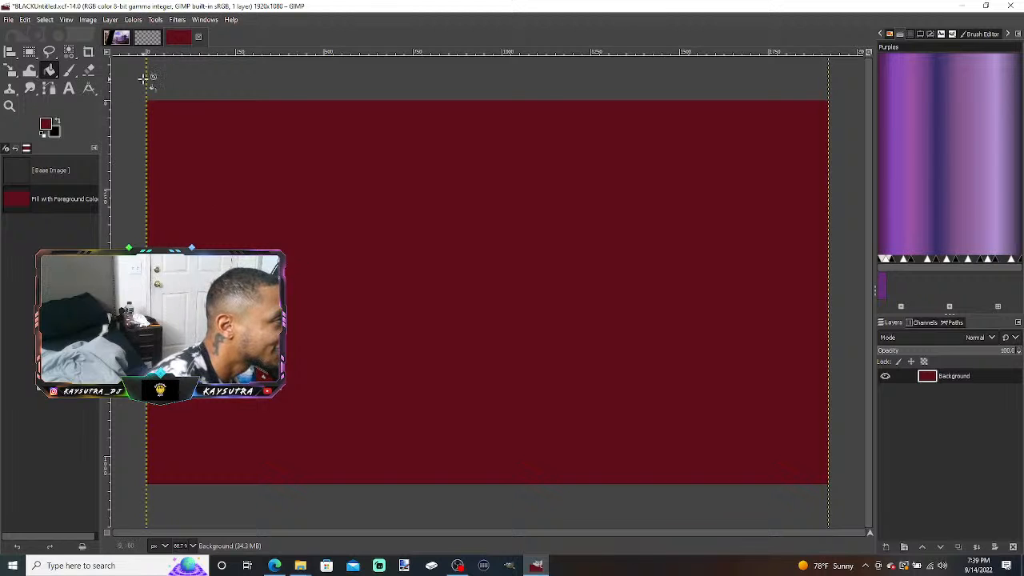
pyautogui.click(200, 37)
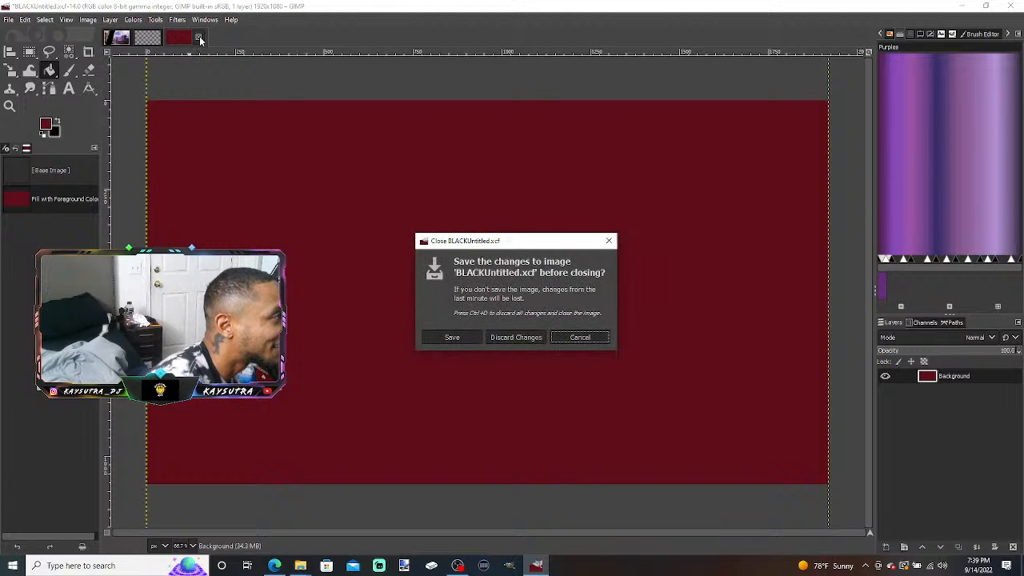
pyautogui.click(515, 336)
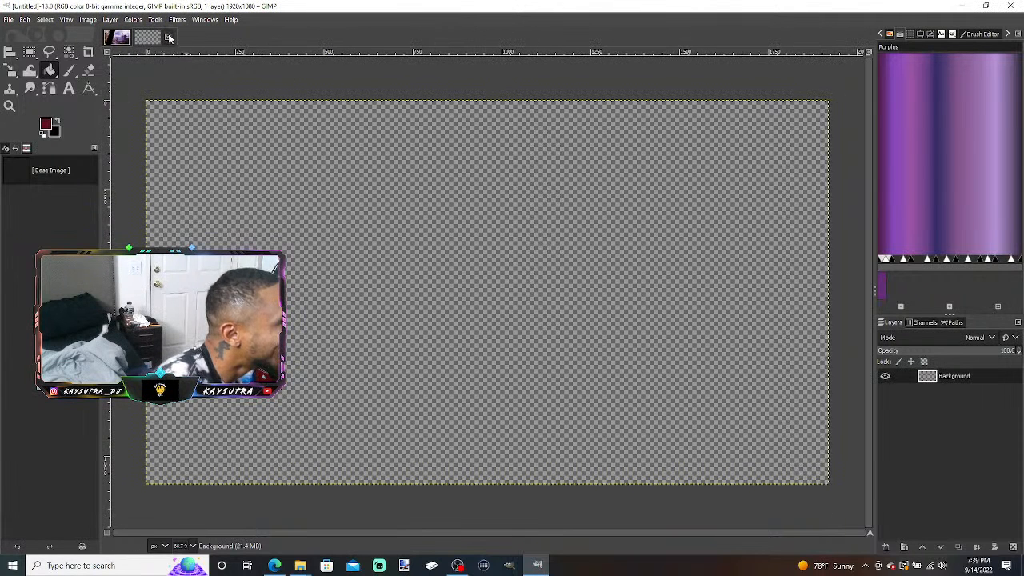
# - Select a narrow full-height rectangle near the left edge of the transparent canvas and fill it with dark red
pyautogui.click(29, 52)
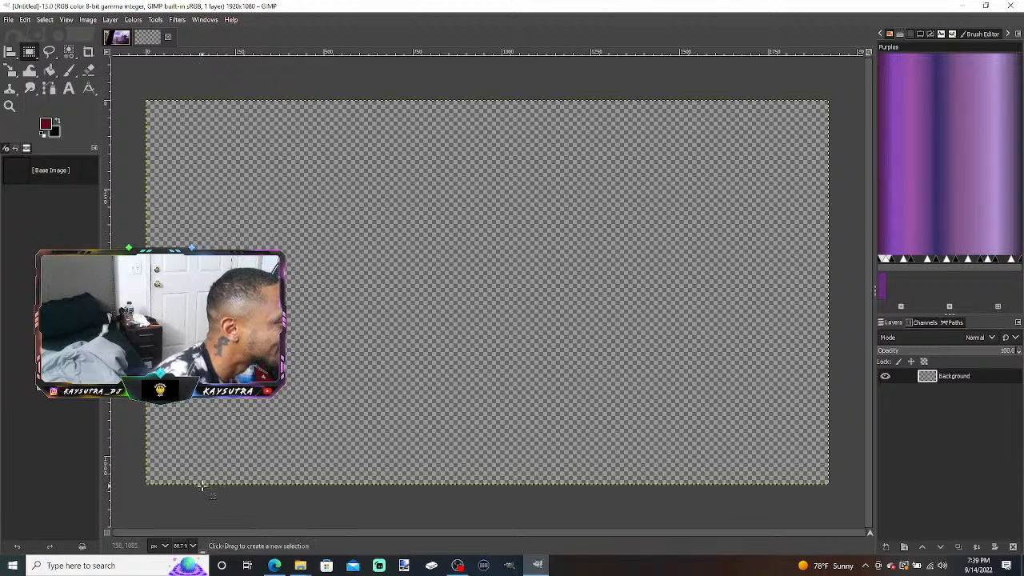
pyautogui.moveTo(209, 485); pyautogui.dragTo(305, 72)
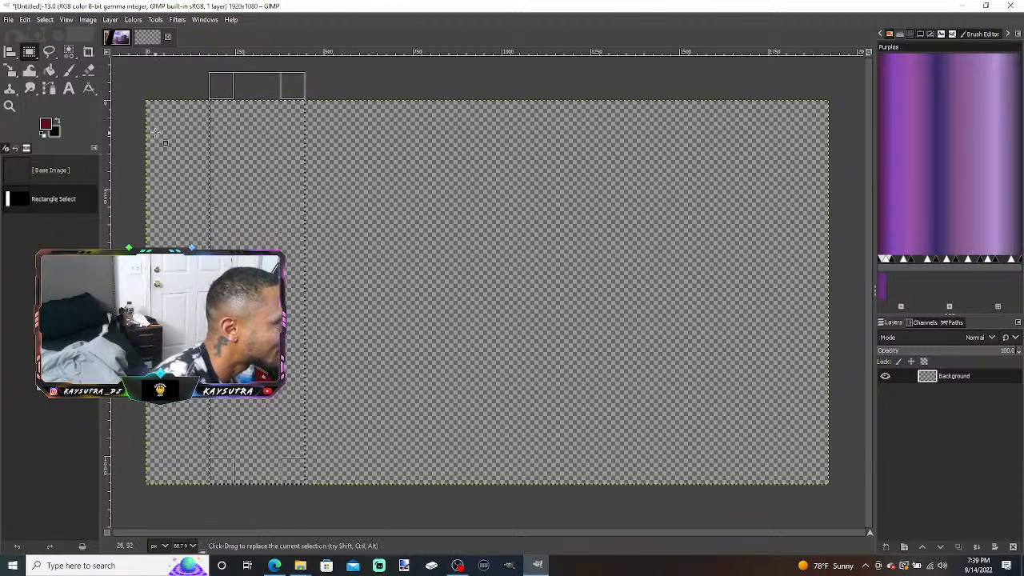
pyautogui.hotkey('shift', 'b')
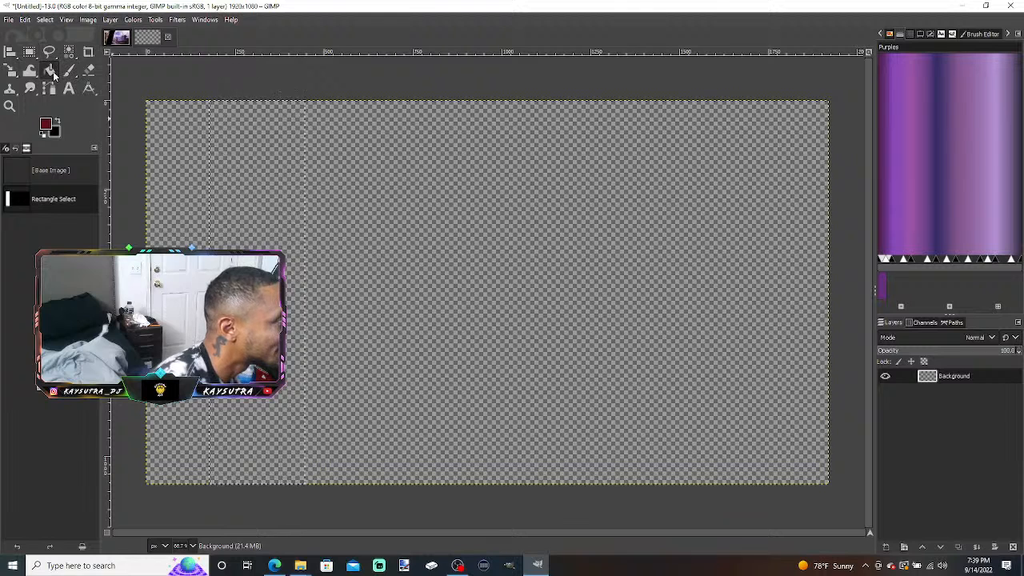
pyautogui.click(220, 209)
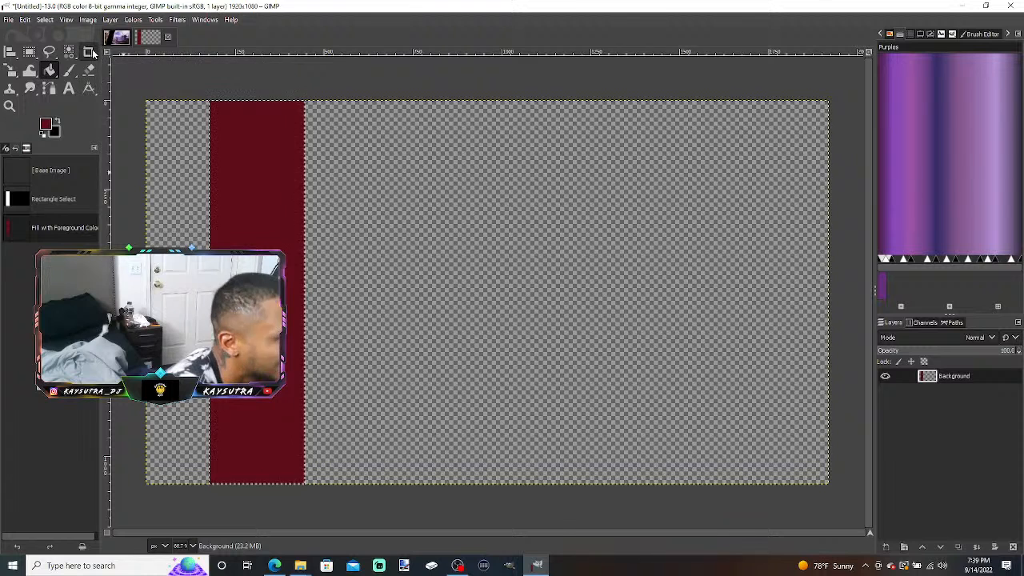
# - Rotate the selected dark red strip clockwise so that it slants to the right
pyautogui.hotkey('shift', 'r')
pyautogui.moveTo(277, 146); pyautogui.dragTo(317, 152)
pyautogui.press('Return')
# - Scale the slanted red strip to 696 × 1380 px, shift it right to span the canvas height, and anchor it
pyautogui.hotkey('shift', 's')
pyautogui.click(320, 156)
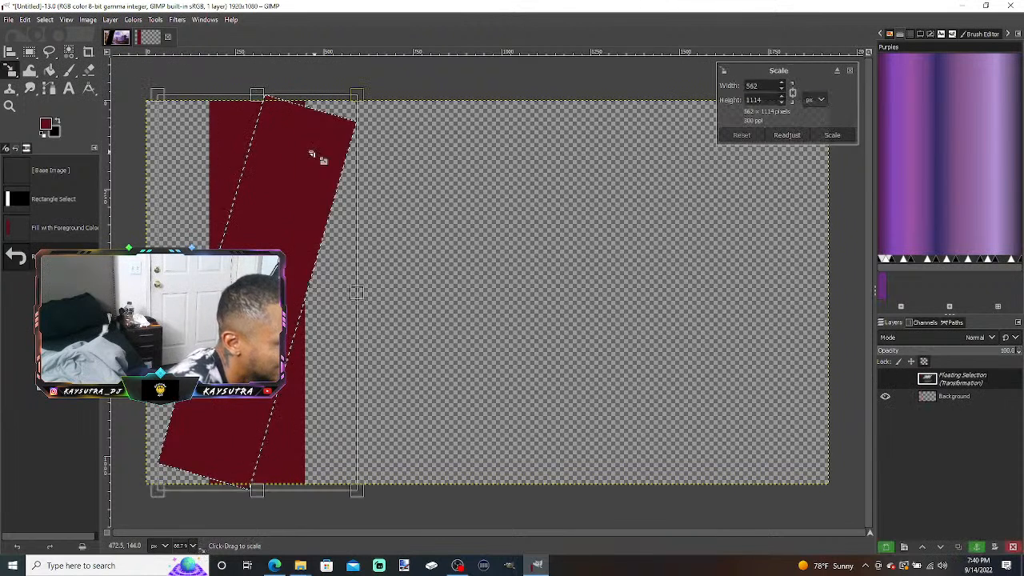
pyautogui.moveTo(272, 105); pyautogui.dragTo(264, 56)
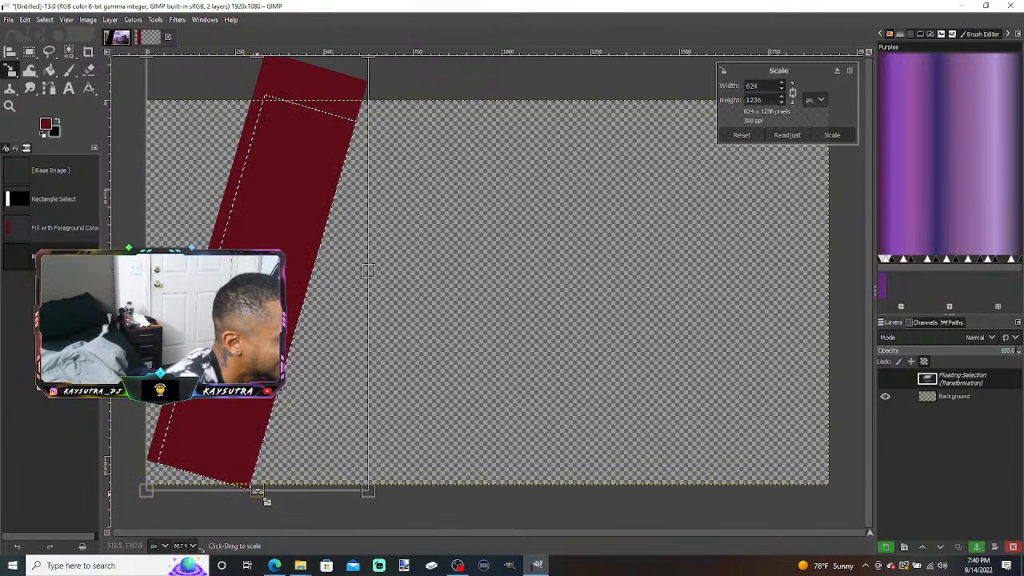
pyautogui.moveTo(263, 492); pyautogui.dragTo(267, 552)
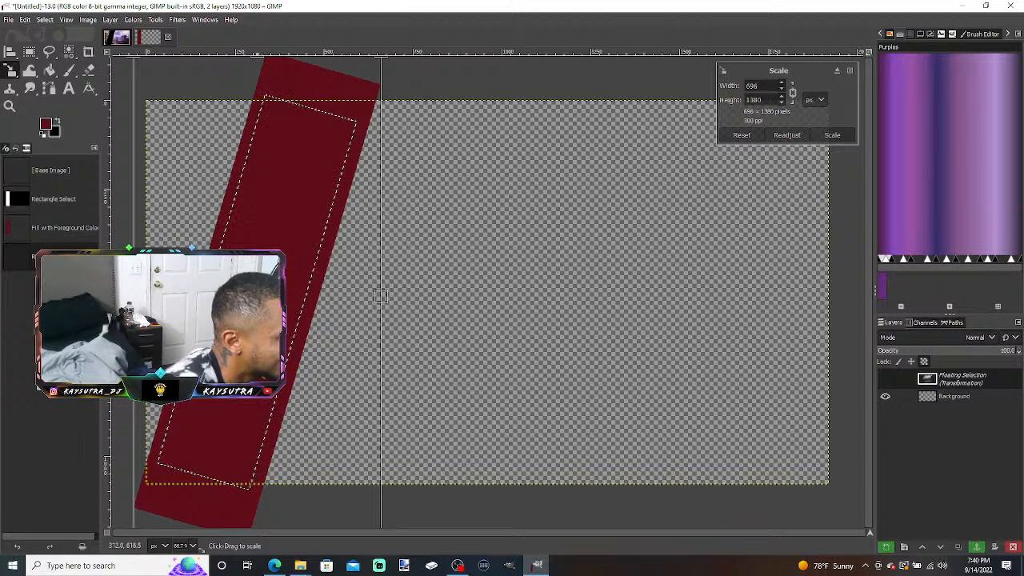
pyautogui.moveTo(264, 311); pyautogui.dragTo(312, 305)
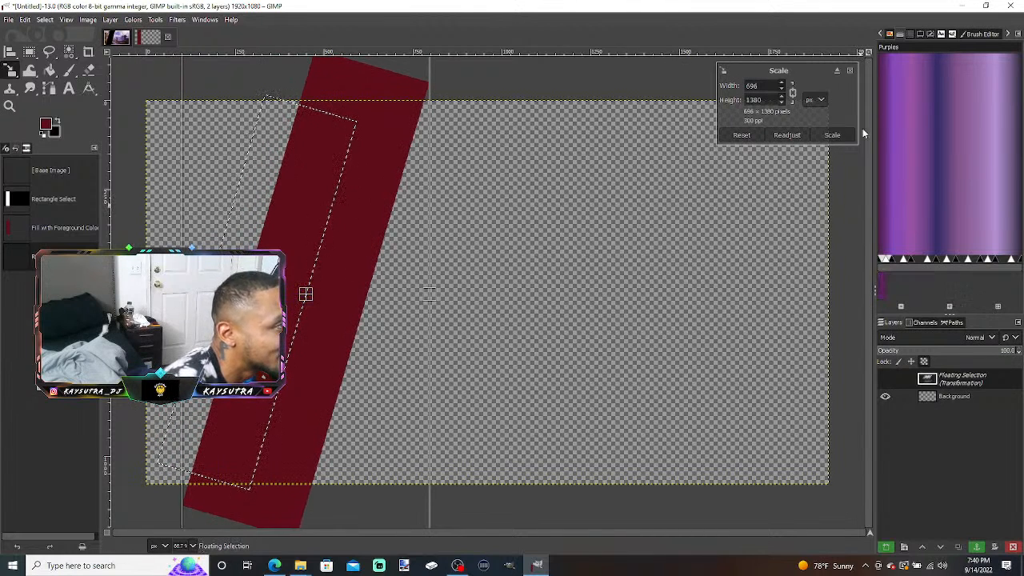
pyautogui.click(832, 135)
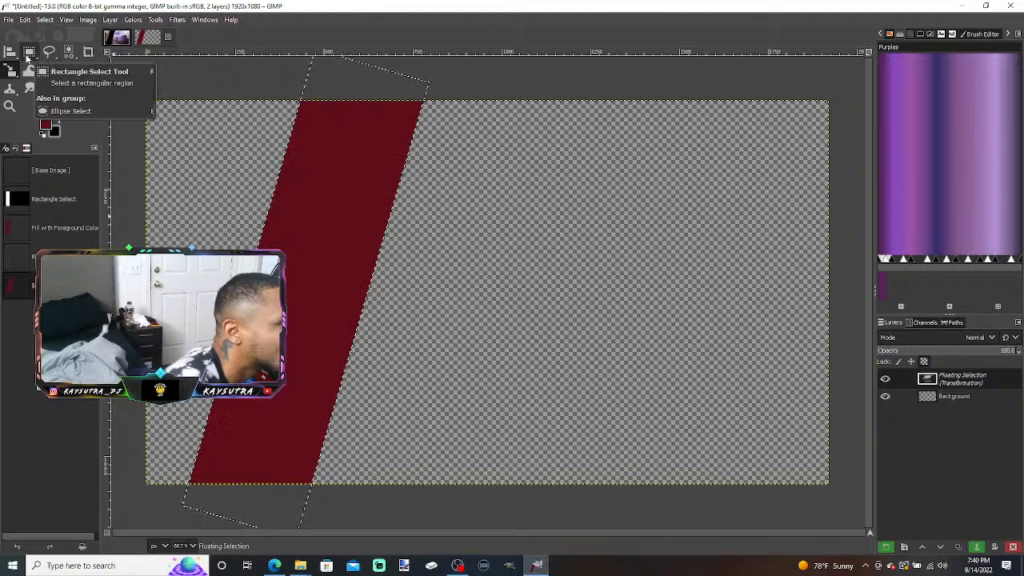
pyautogui.click(976, 547)
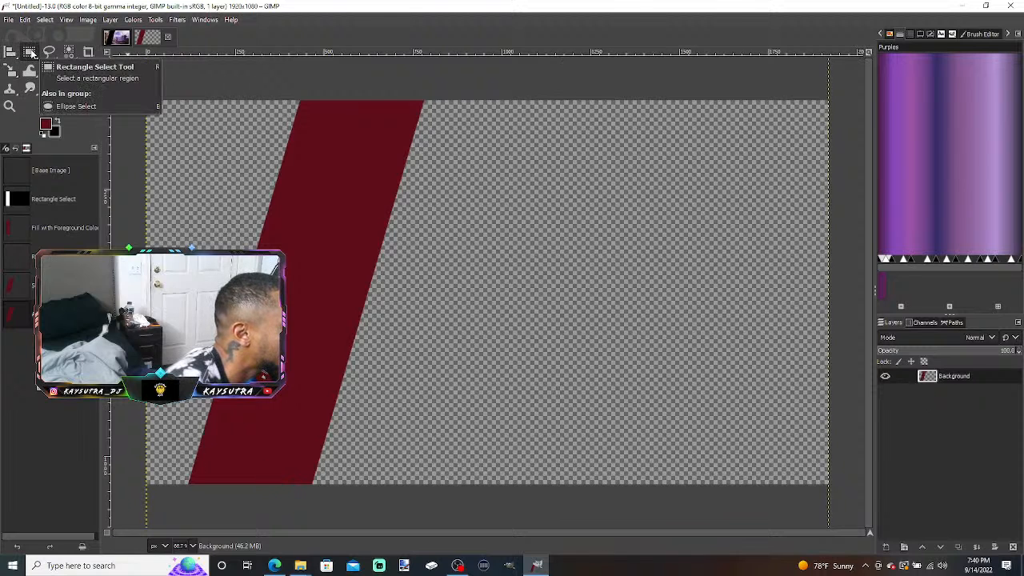
# - Select a narrower full-height rectangle overlapping the red strip's lower left part and fill it with black
pyautogui.click(28, 53)
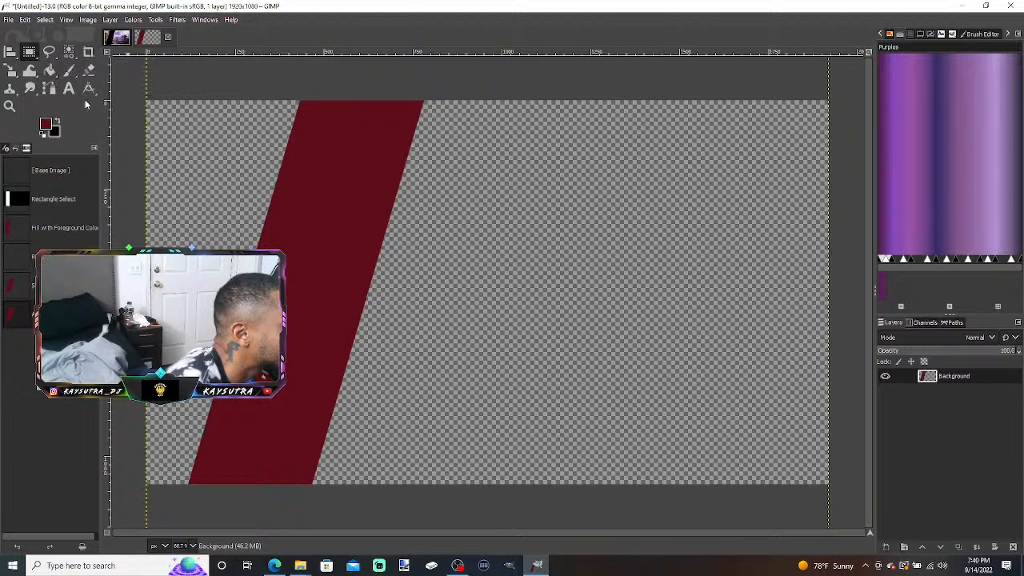
pyautogui.moveTo(184, 490); pyautogui.dragTo(255, 26)
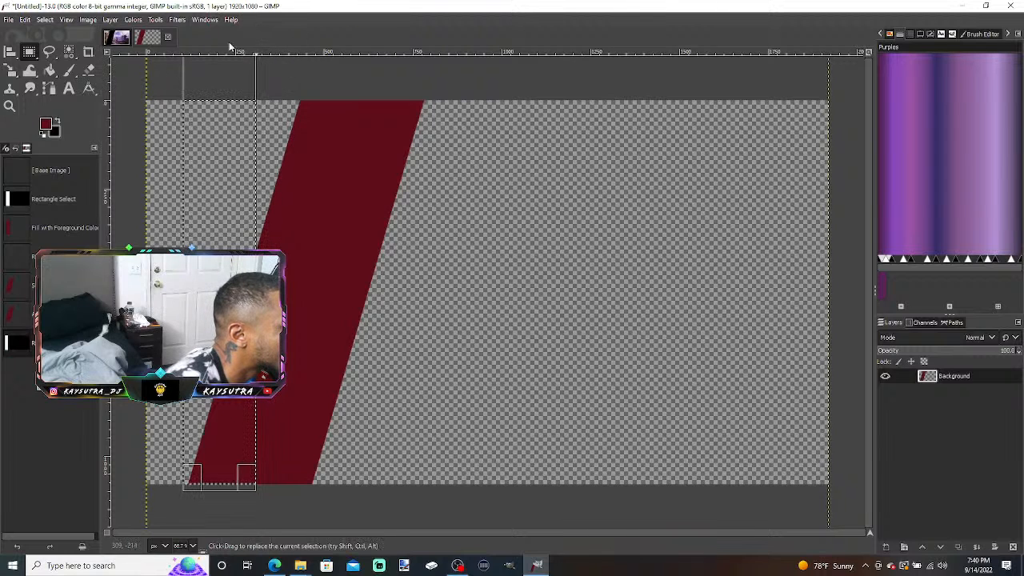
pyautogui.click(56, 122)
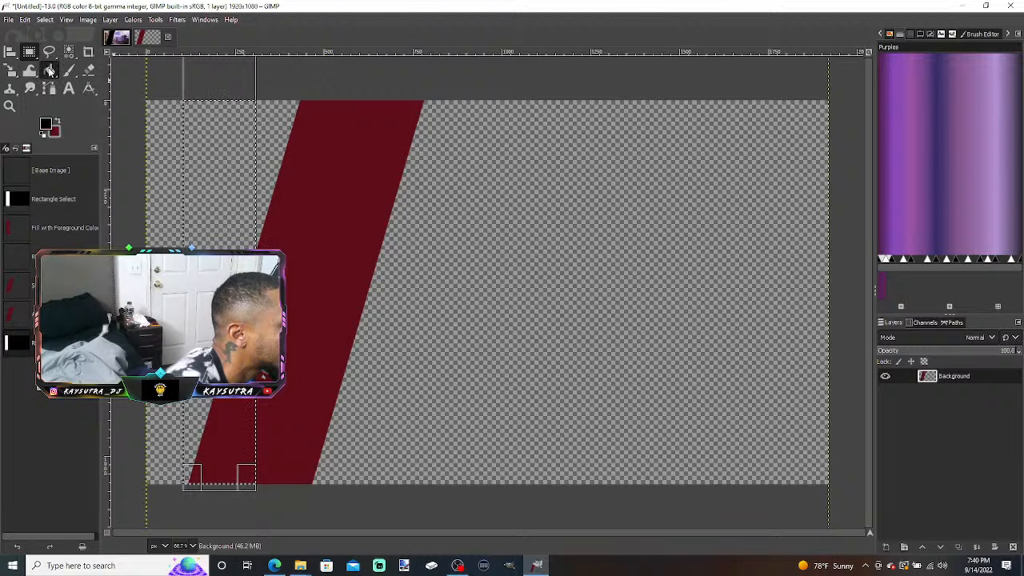
pyautogui.click(49, 70)
pyautogui.click(206, 203)
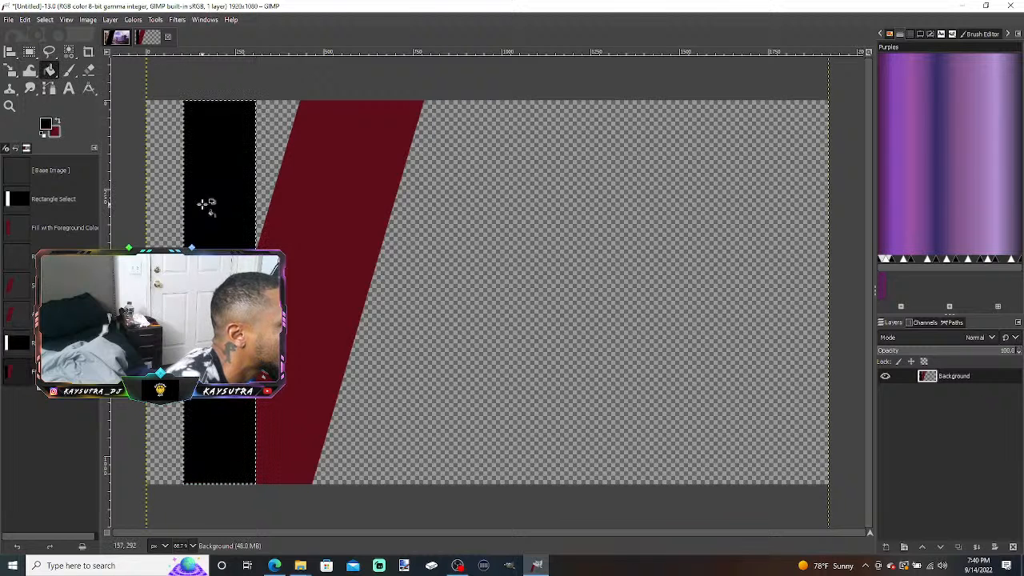
# - Rotate the selected black strip clockwise by 14.69°
pyautogui.hotkey('shift', 'r')
pyautogui.click(298, 288)
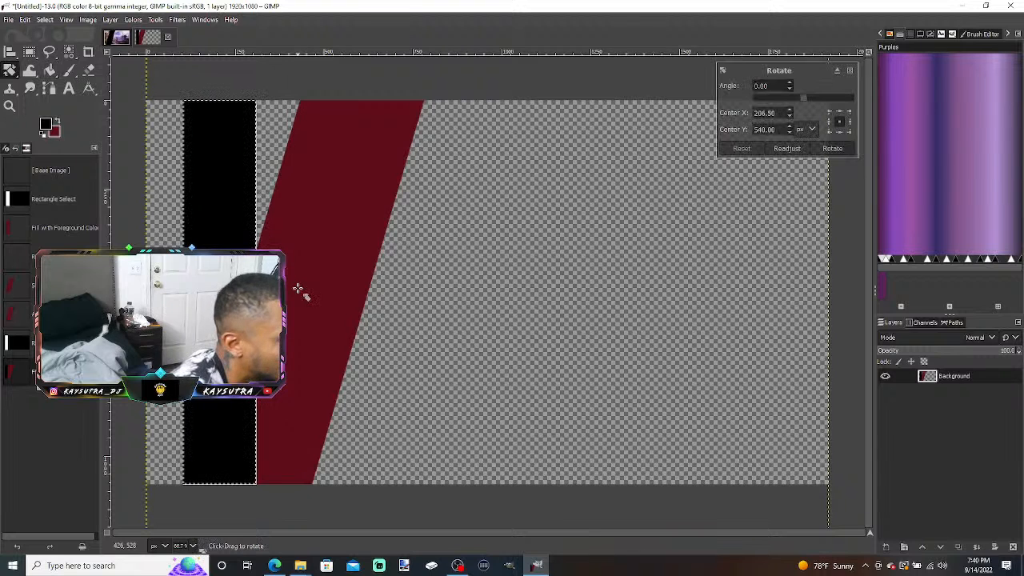
pyautogui.moveTo(243, 111); pyautogui.dragTo(291, 115)
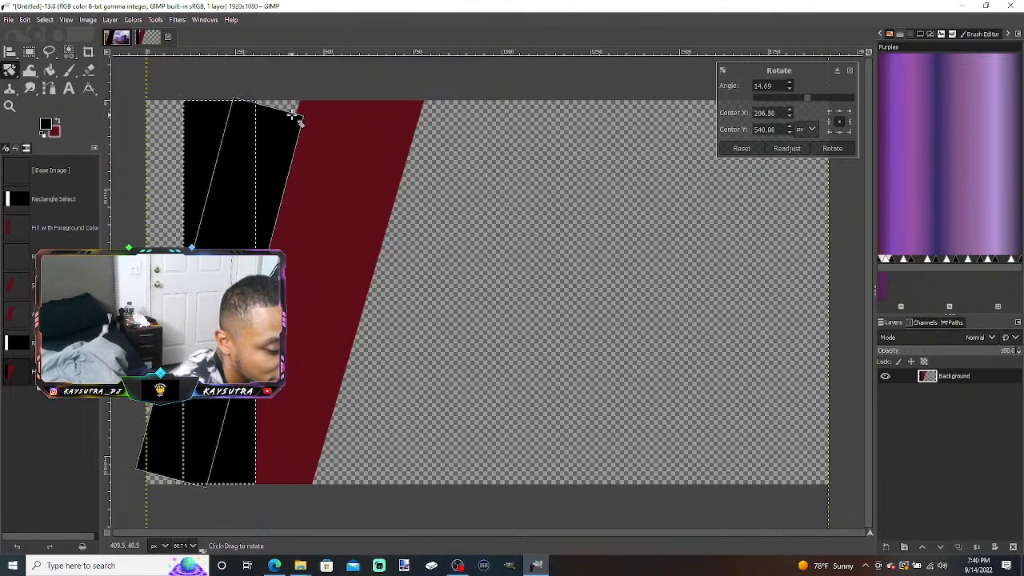
pyautogui.press('Return')
# - Scale the black strip to 561 × 1301 px and move it over the left part of the red strip
pyautogui.hotkey('shift', 's')
pyautogui.click(295, 119)
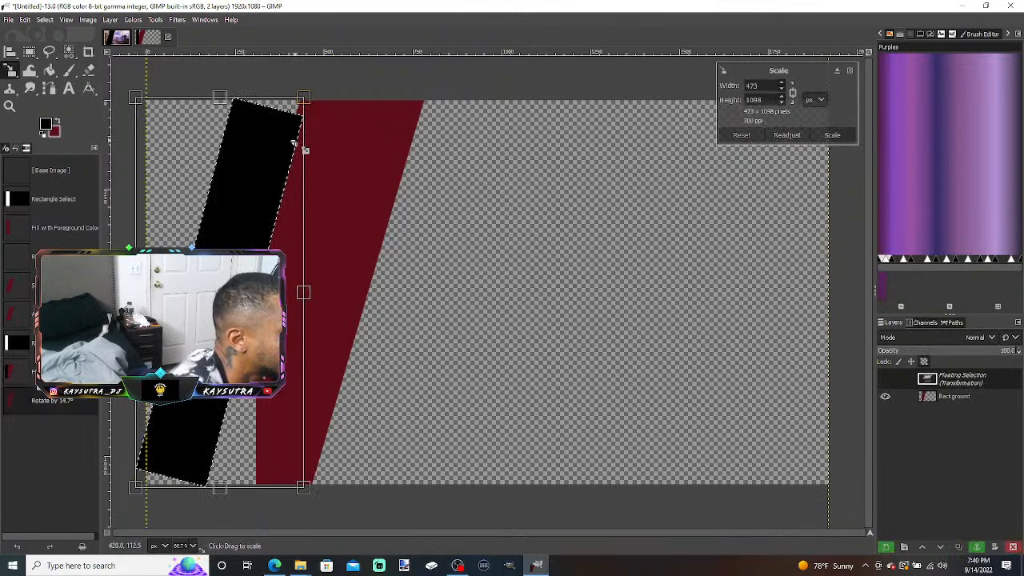
pyautogui.moveTo(316, 105); pyautogui.dragTo(354, 36)
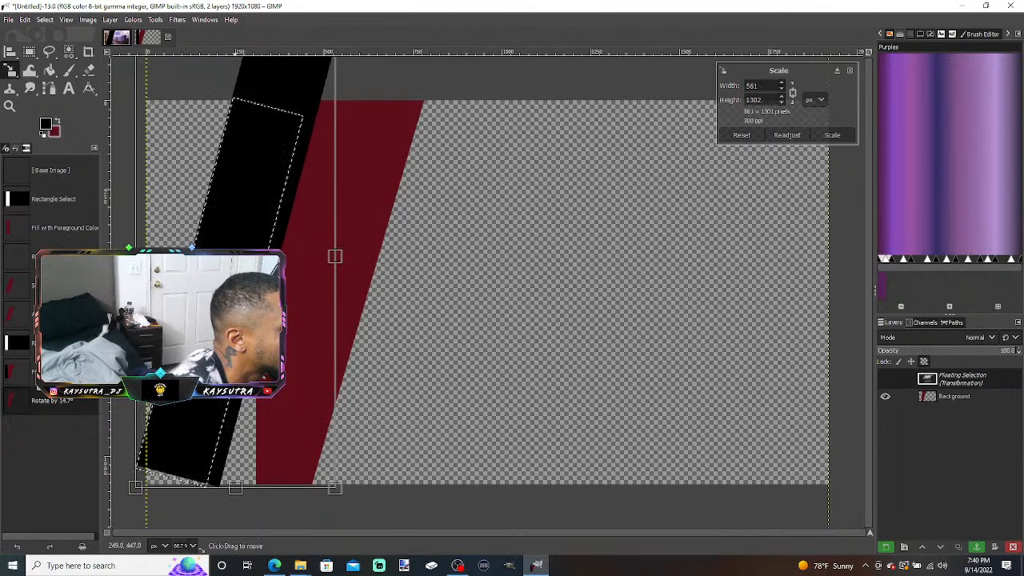
pyautogui.moveTo(238, 260); pyautogui.dragTo(298, 306)
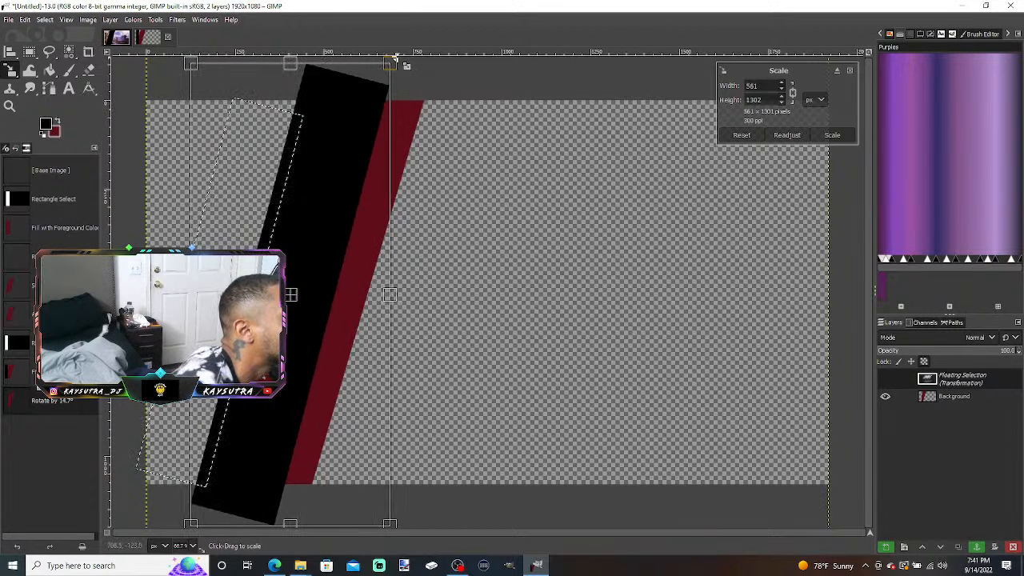
# - Rotate the floating black strip a further 1.27° to align it with the red strip's slant
pyautogui.hotkey('shift', 'r')
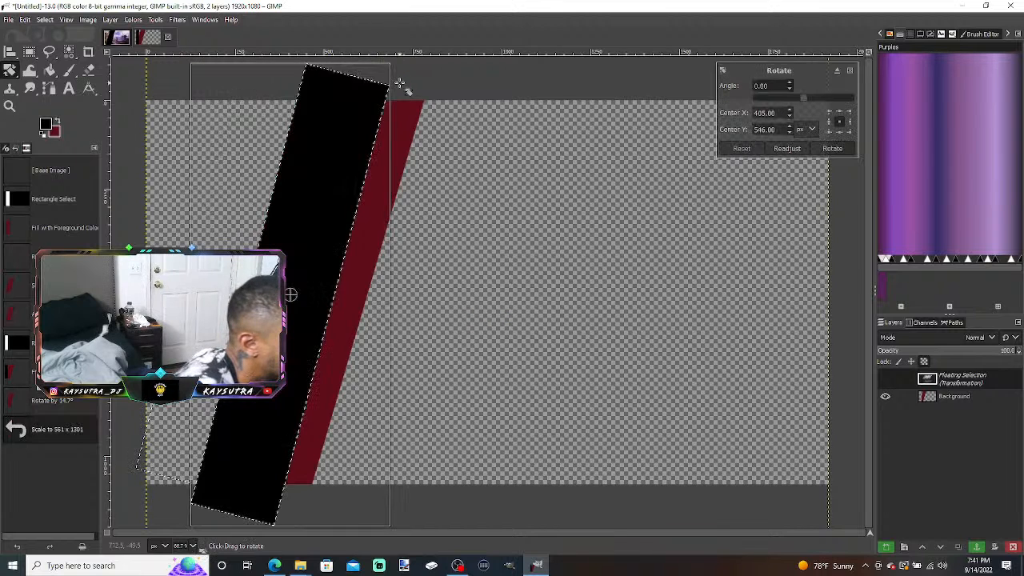
pyautogui.moveTo(376, 95); pyautogui.dragTo(382, 97)
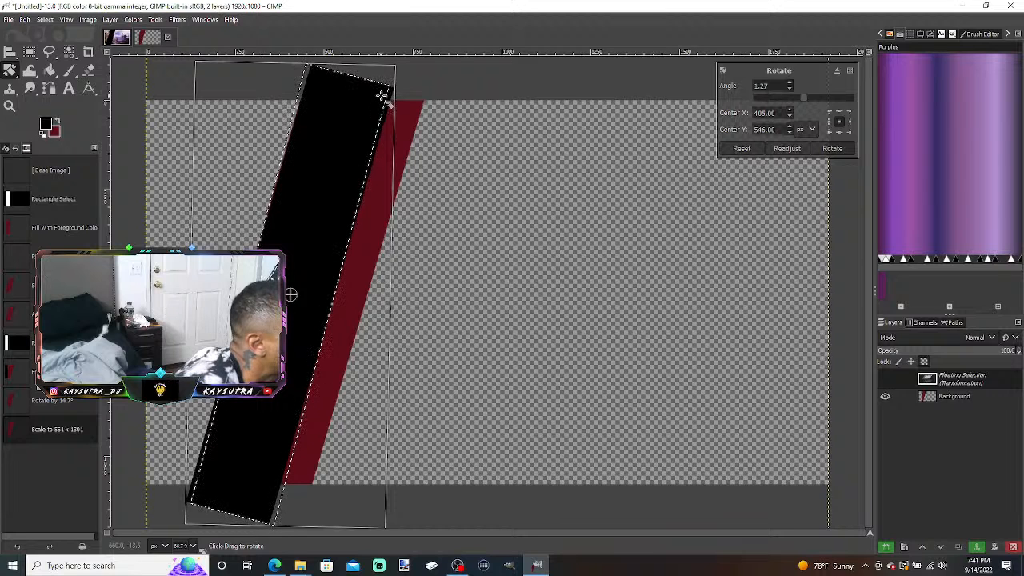
pyautogui.click(834, 149)
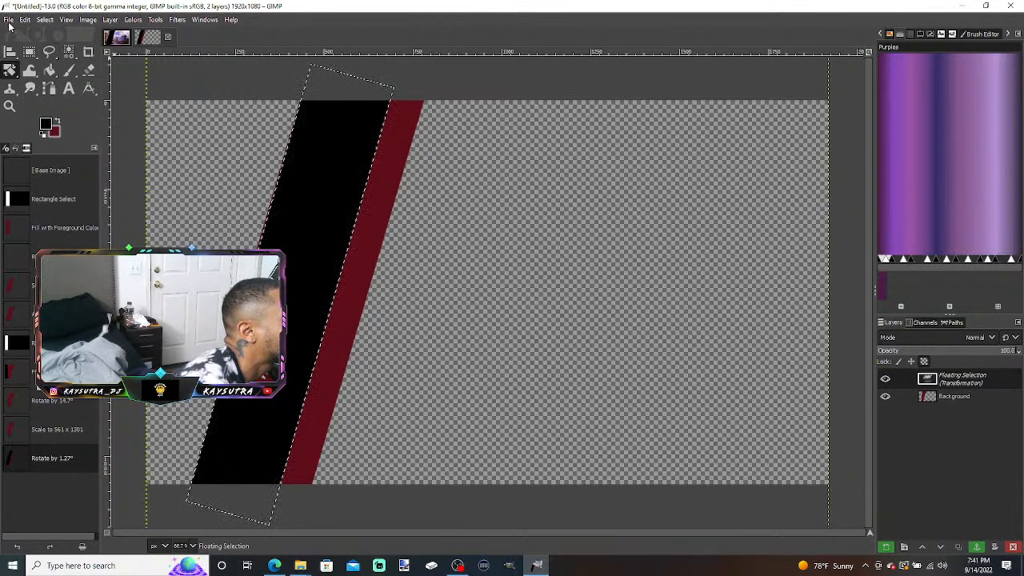
# - Export the red and black strip image to the Documents folder as BLACKUntitled.png, replacing the existing file
pyautogui.click(9, 20)
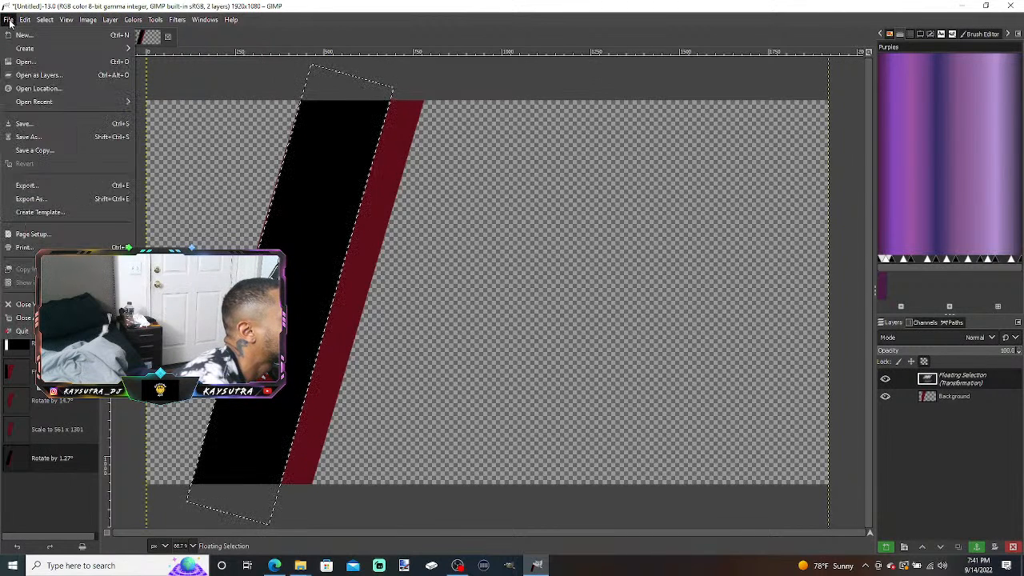
pyautogui.click(32, 184)
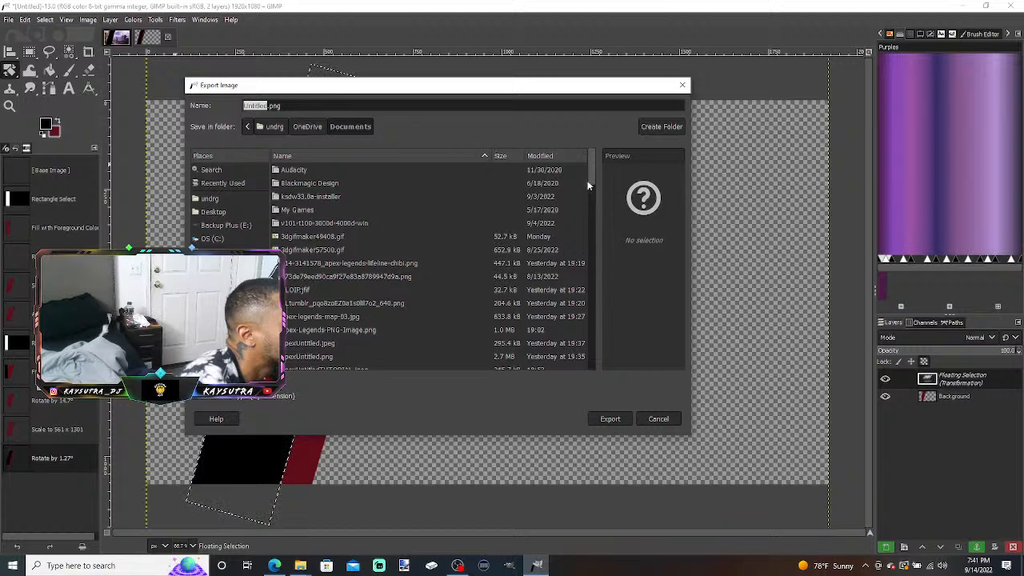
pyautogui.scroll(-3, 591, 183)
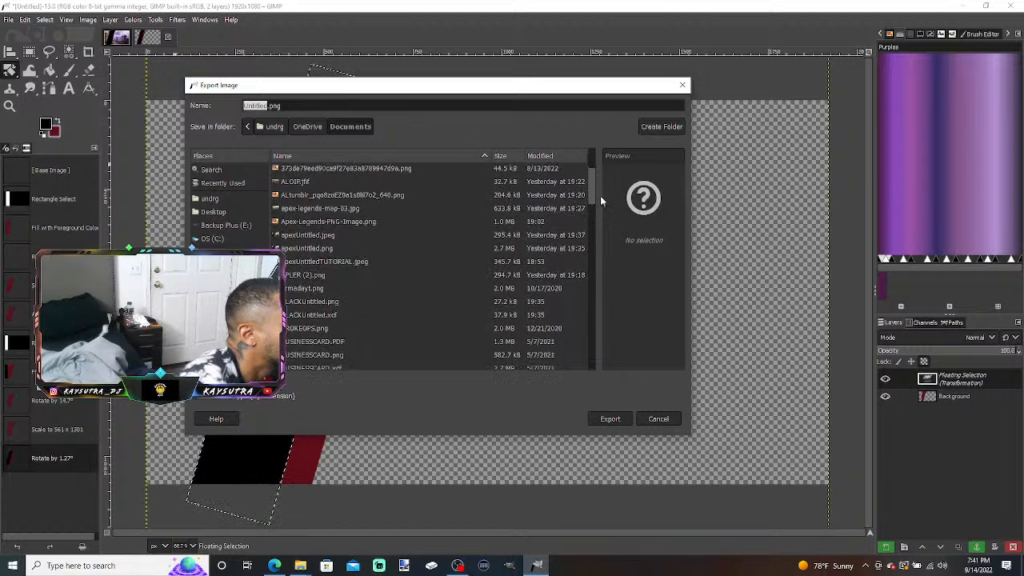
pyautogui.scroll(-3, 600, 195)
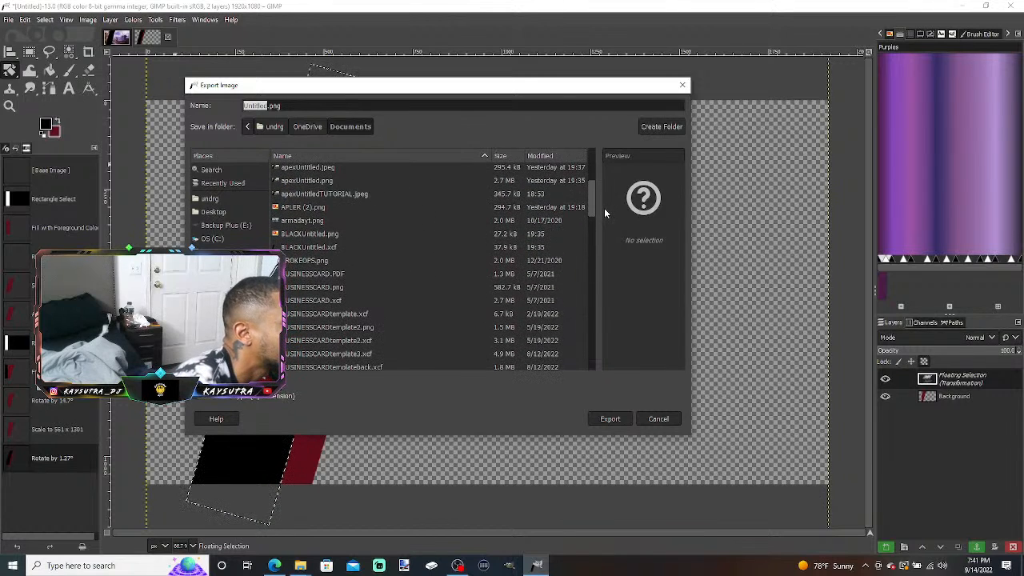
pyautogui.click(296, 235)
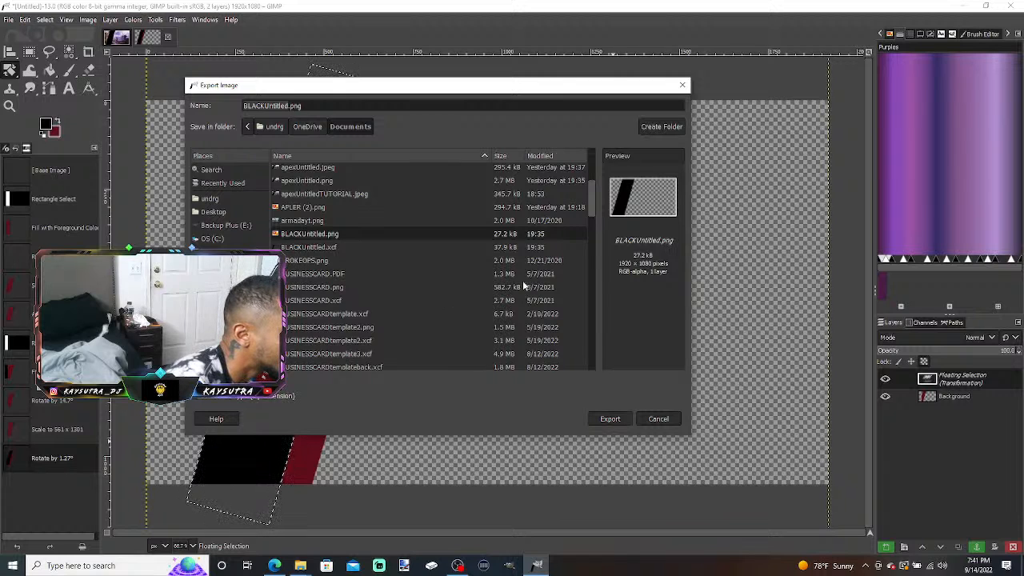
pyautogui.click(609, 418)
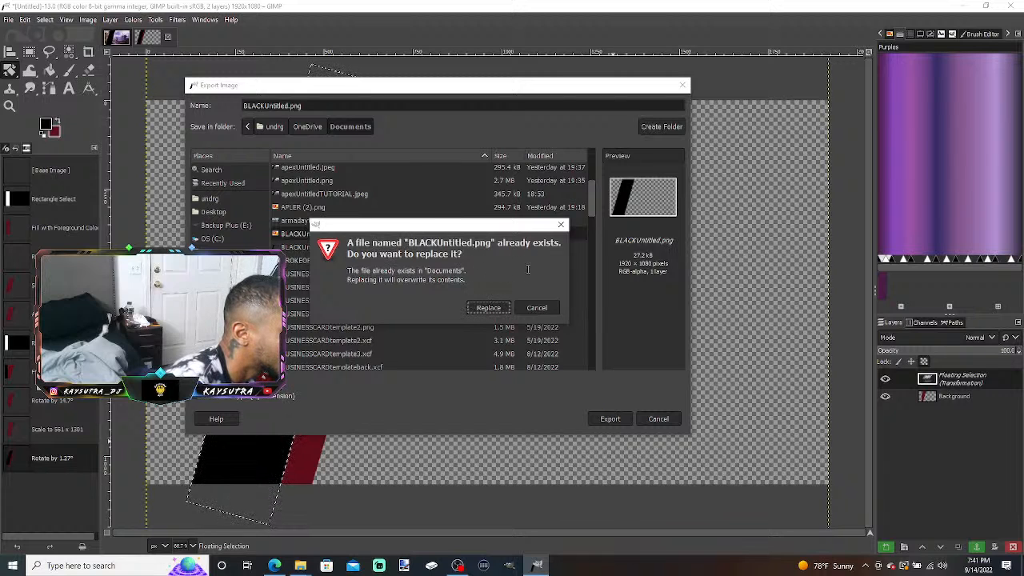
pyautogui.click(495, 312)
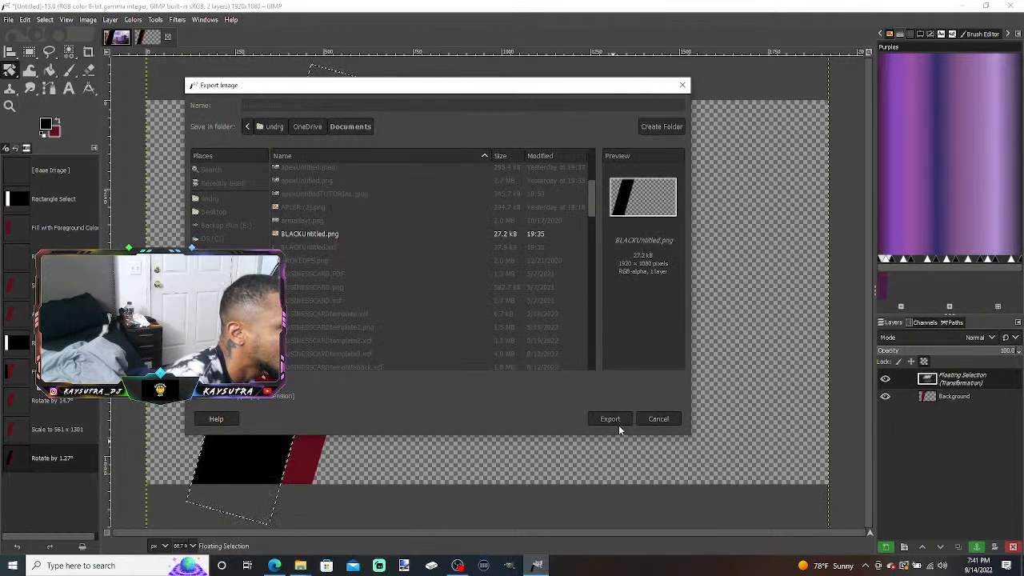
pyautogui.click(519, 414)
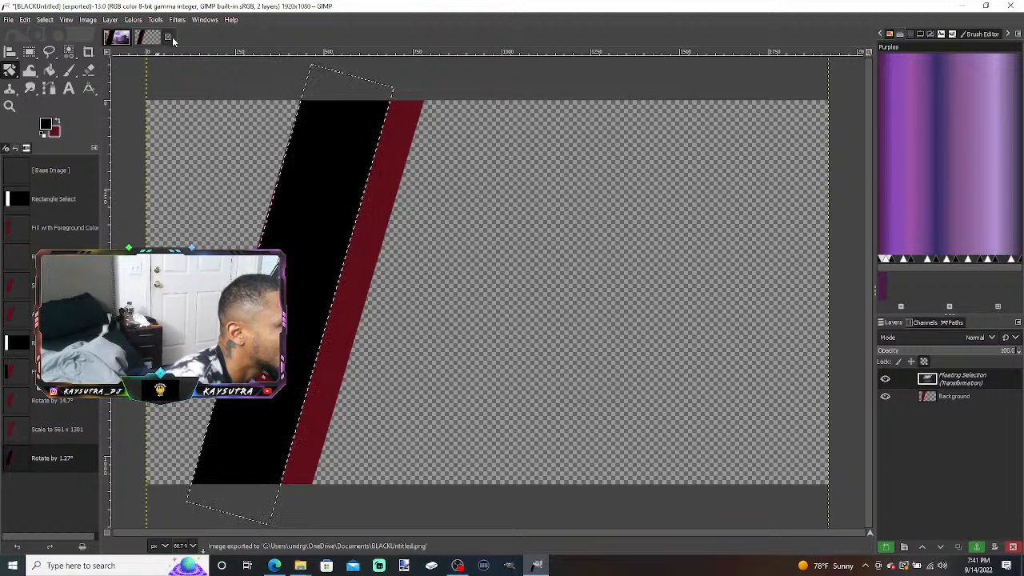
# - Close the strip image, saving it as BLACKUntitled.xcf in Documents over the existing file
pyautogui.click(168, 36)
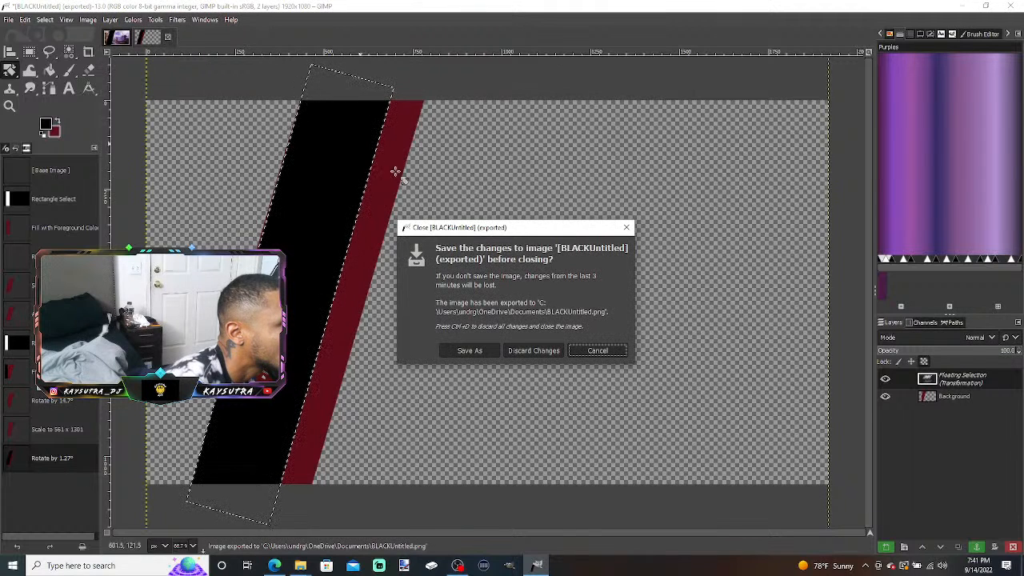
pyautogui.click(492, 352)
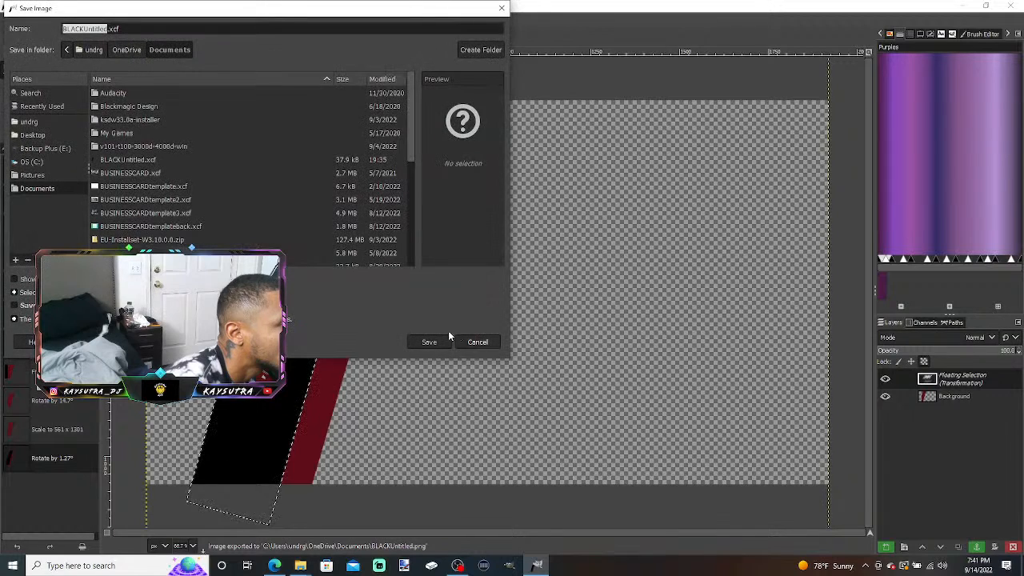
pyautogui.click(439, 343)
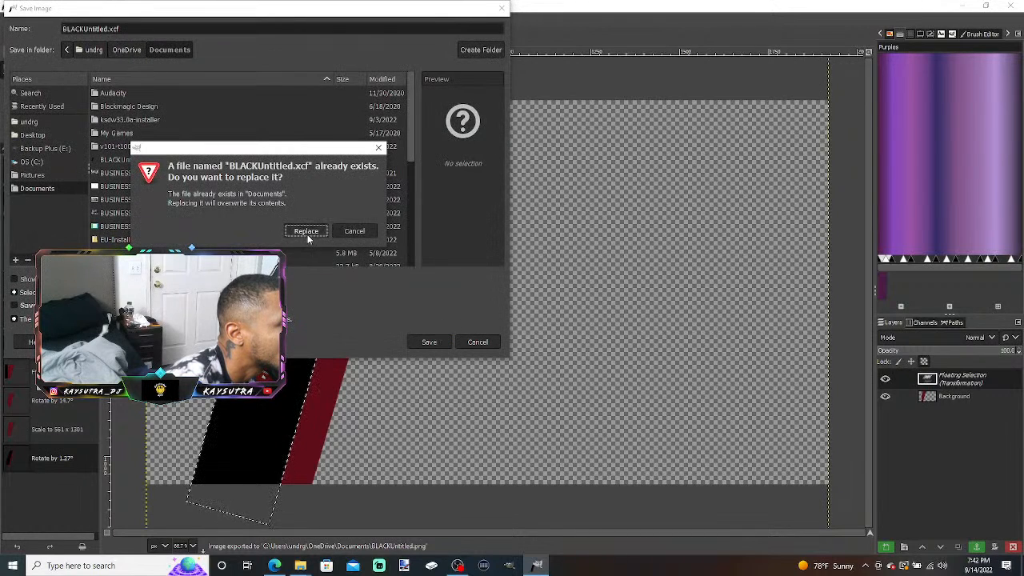
pyautogui.click(307, 231)
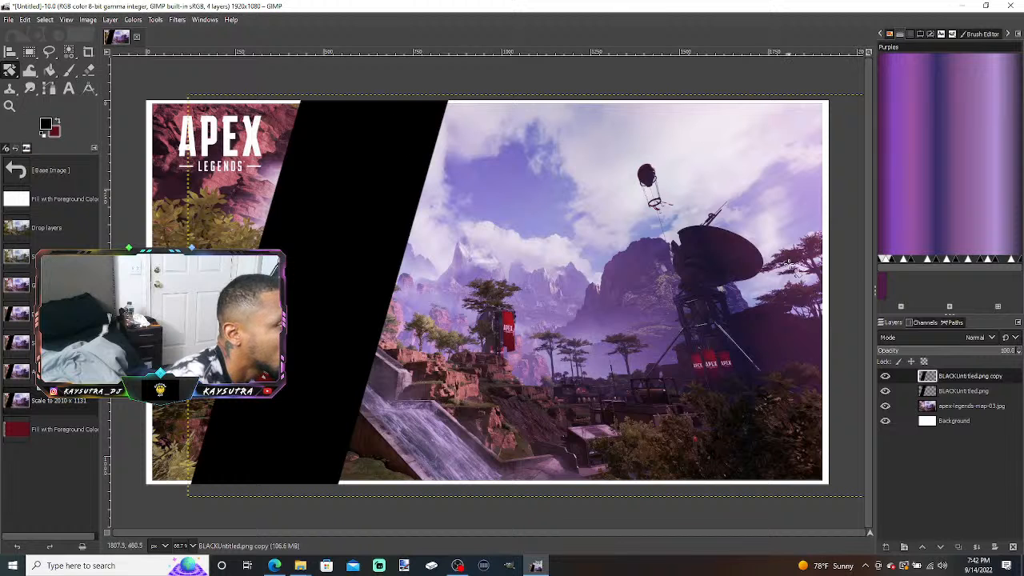
# - Delete the BLACKUntitled.png layer and its copy from the Apex Legends image
pyautogui.click(957, 392)
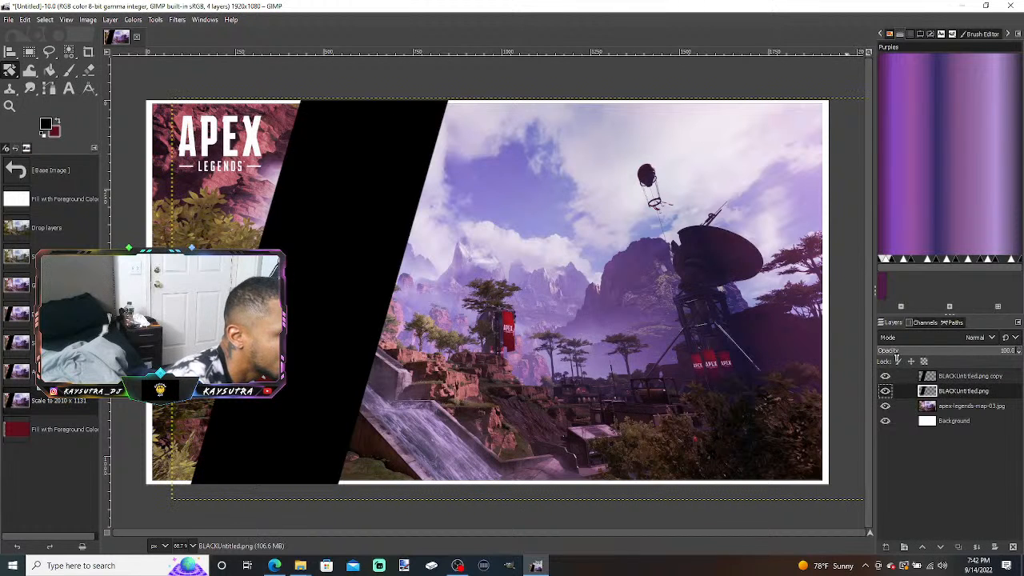
pyautogui.click(1012, 546)
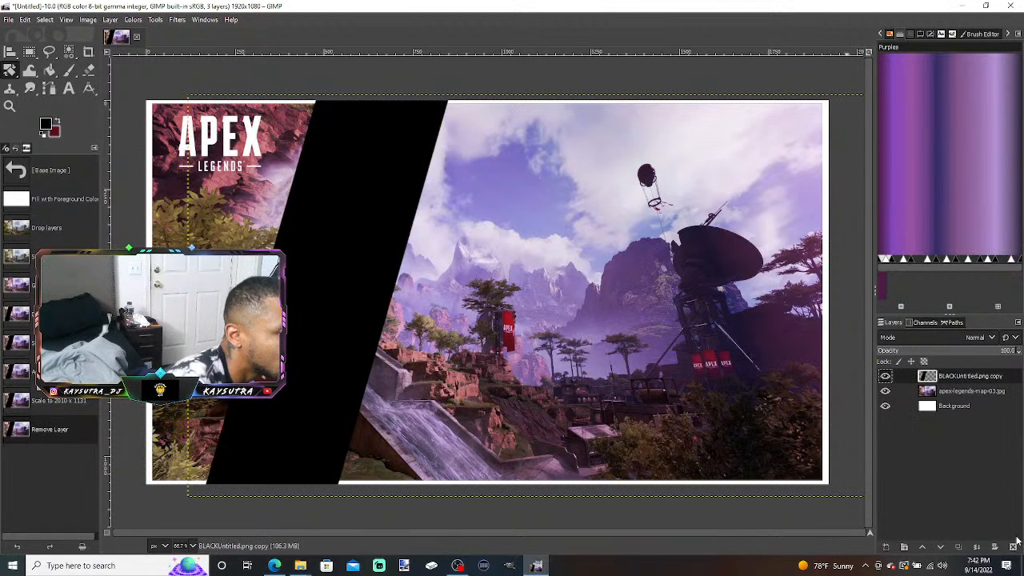
pyautogui.click(1013, 546)
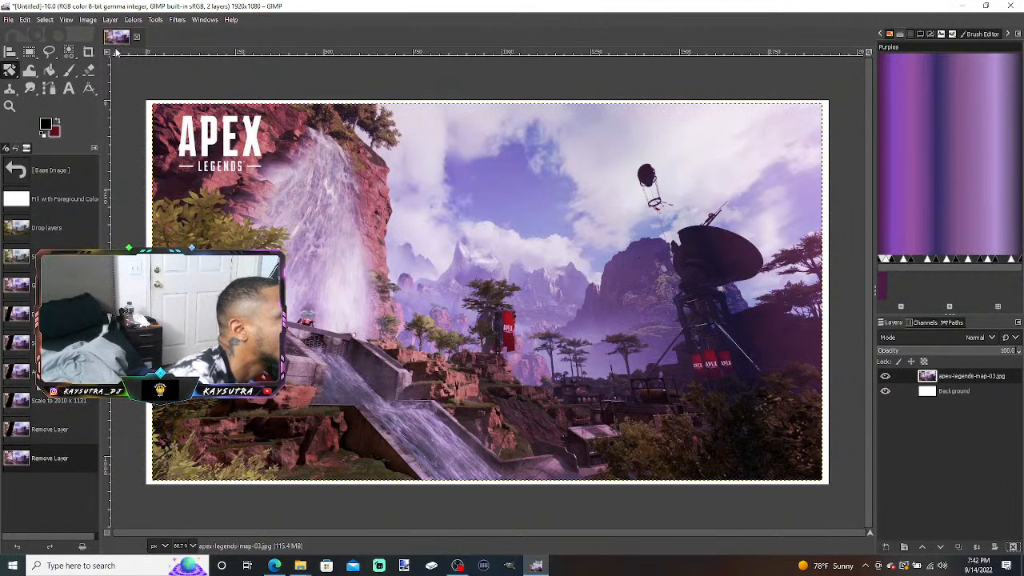
pyautogui.click(9, 20)
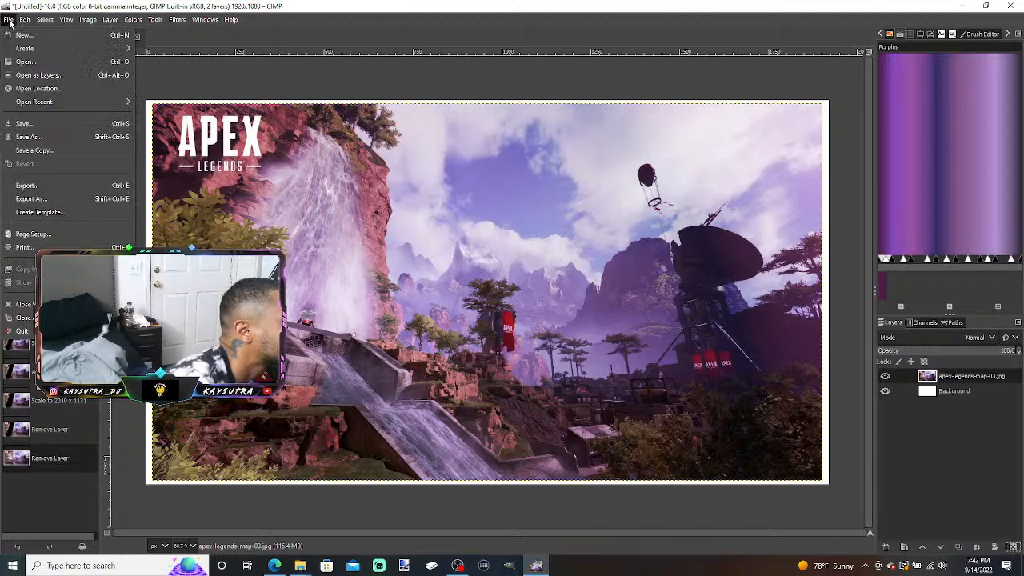
pyautogui.click(32, 68)
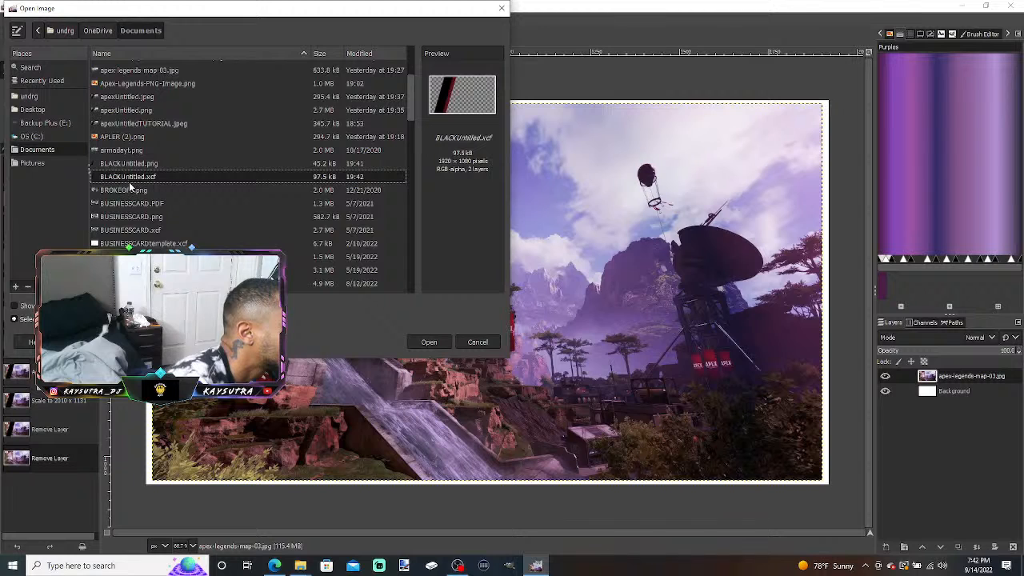
pyautogui.click(128, 164)
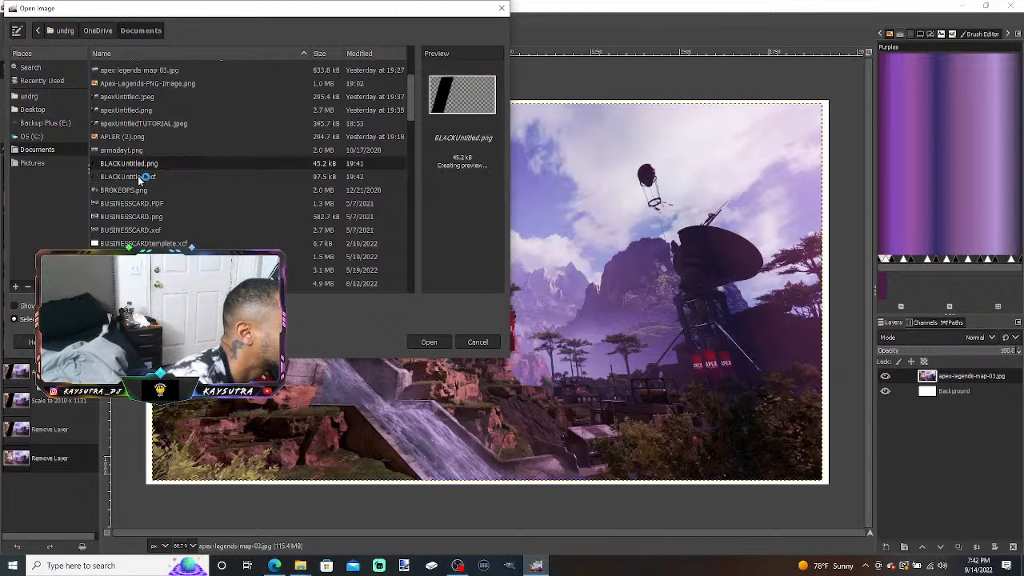
pyautogui.click(141, 178)
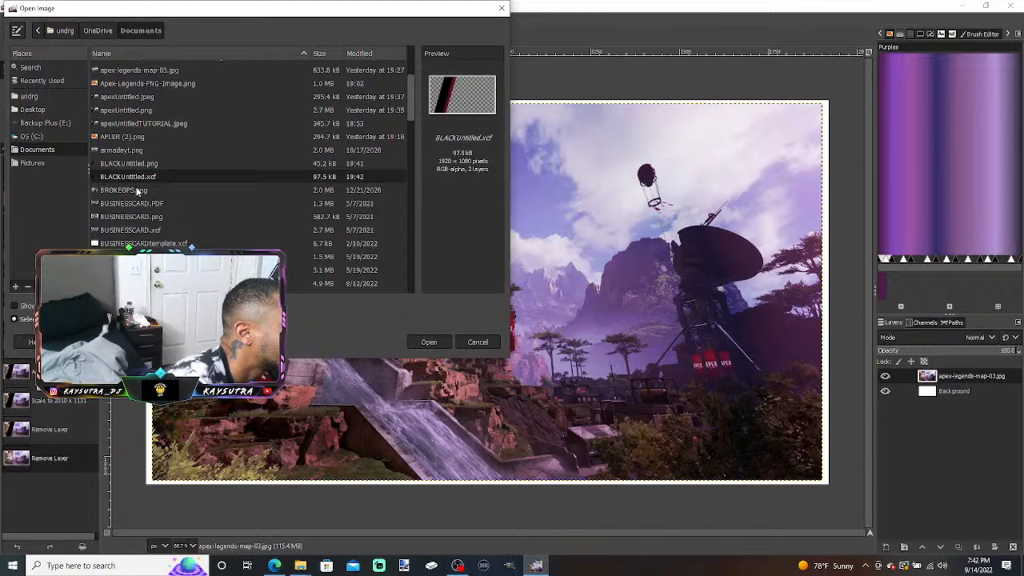
pyautogui.click(134, 162)
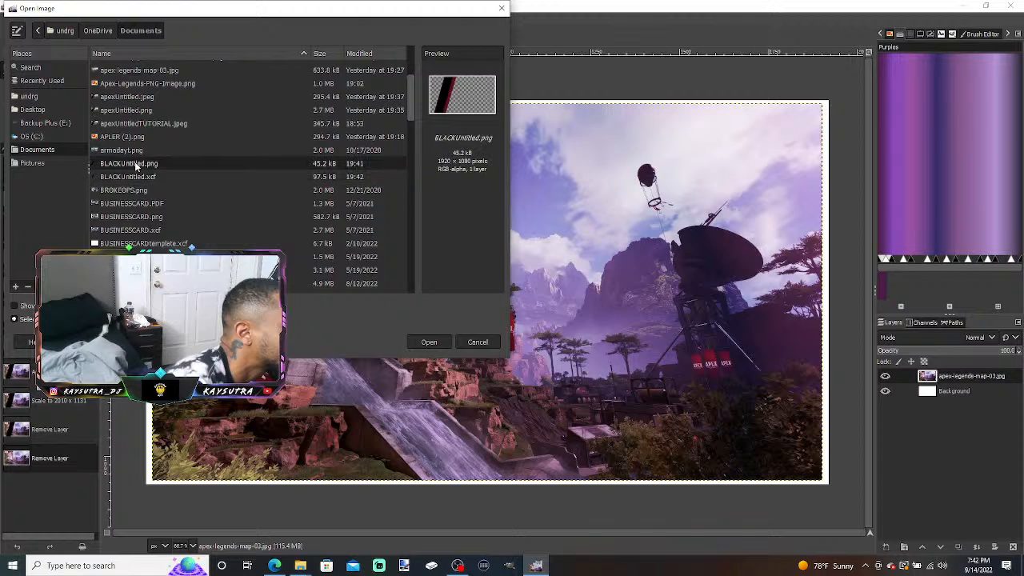
pyautogui.click(431, 342)
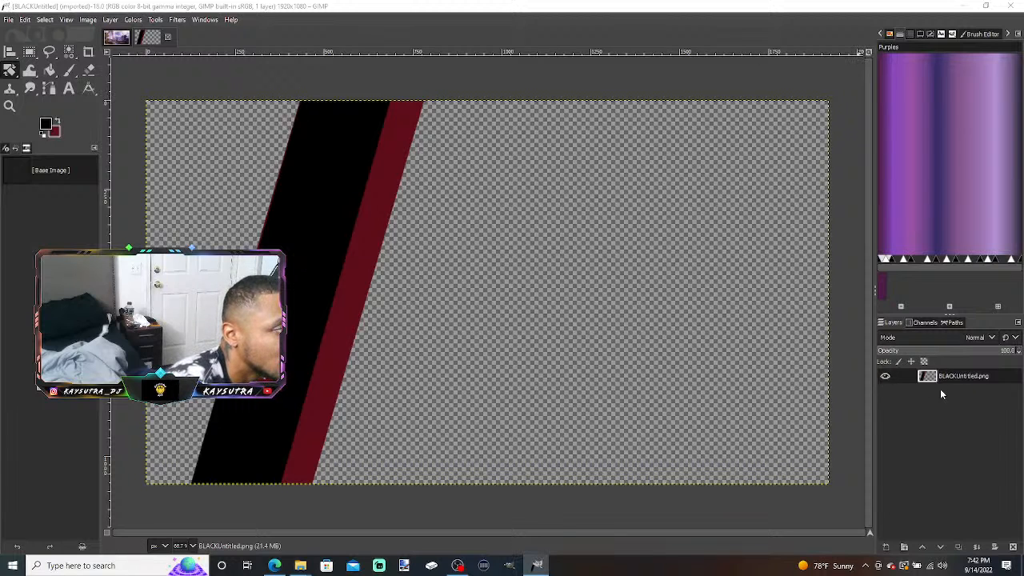
pyautogui.rightClick(954, 378)
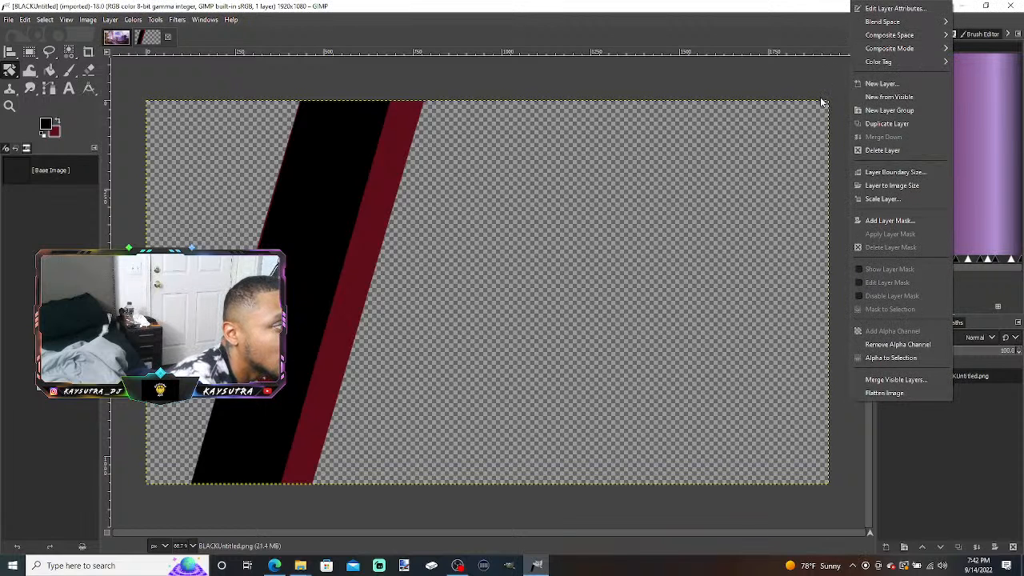
pyautogui.click(934, 448)
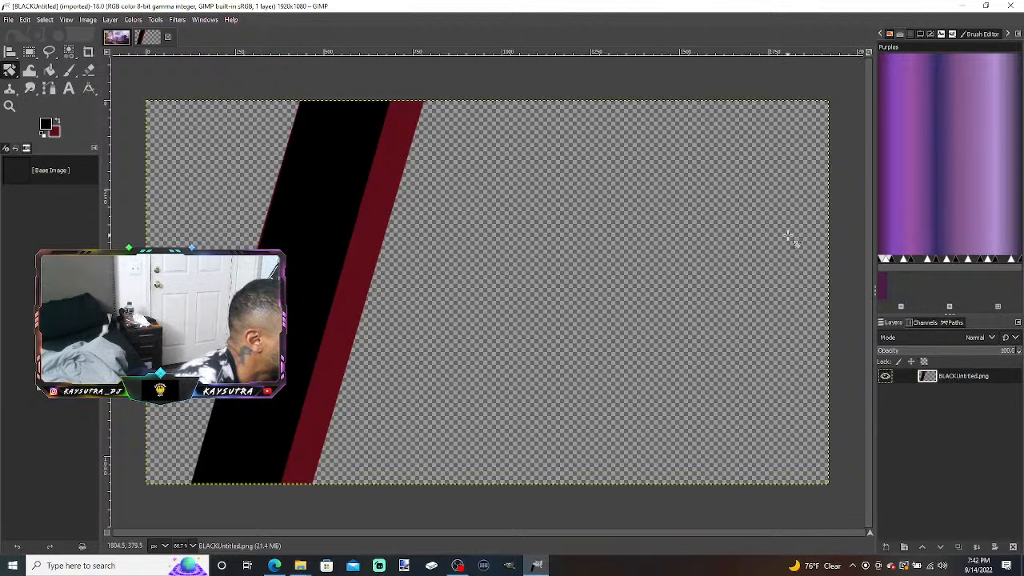
pyautogui.click(167, 38)
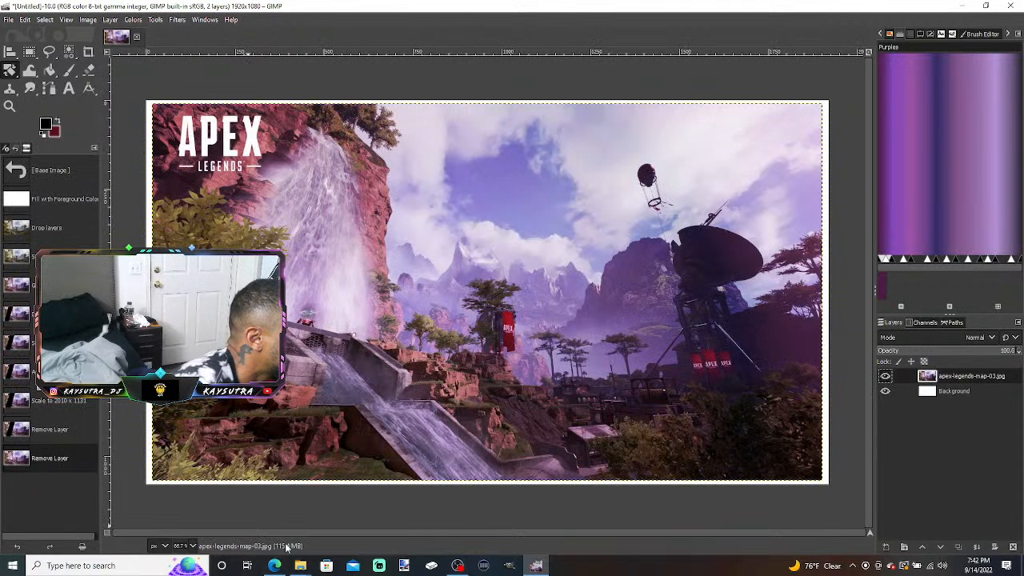
# - Bring BLACKUntitled.png from the Documents folder in File Explorer into the Apex Legends image as a new top layer
pyautogui.moveTo(303, 570)
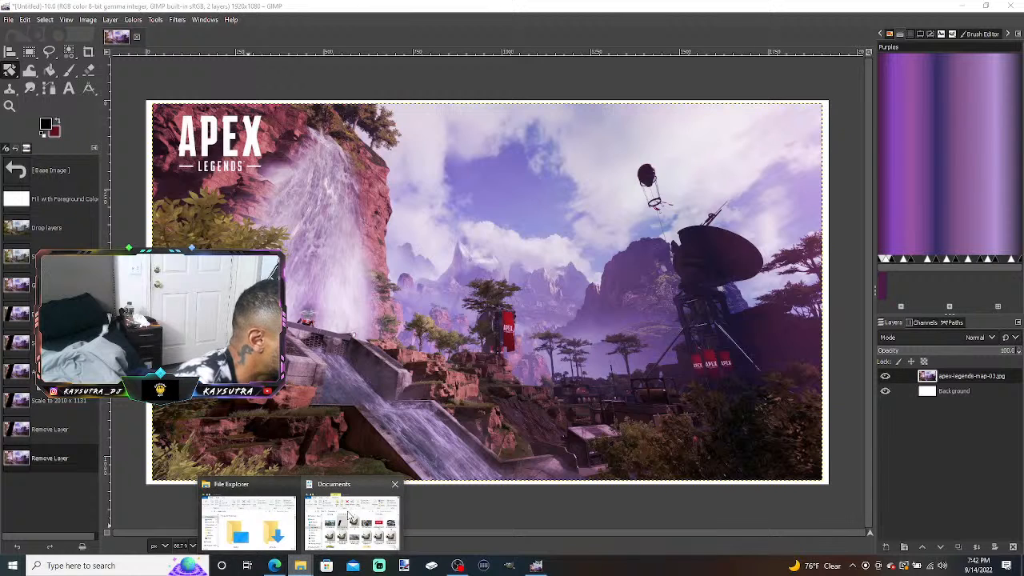
pyautogui.click(350, 514)
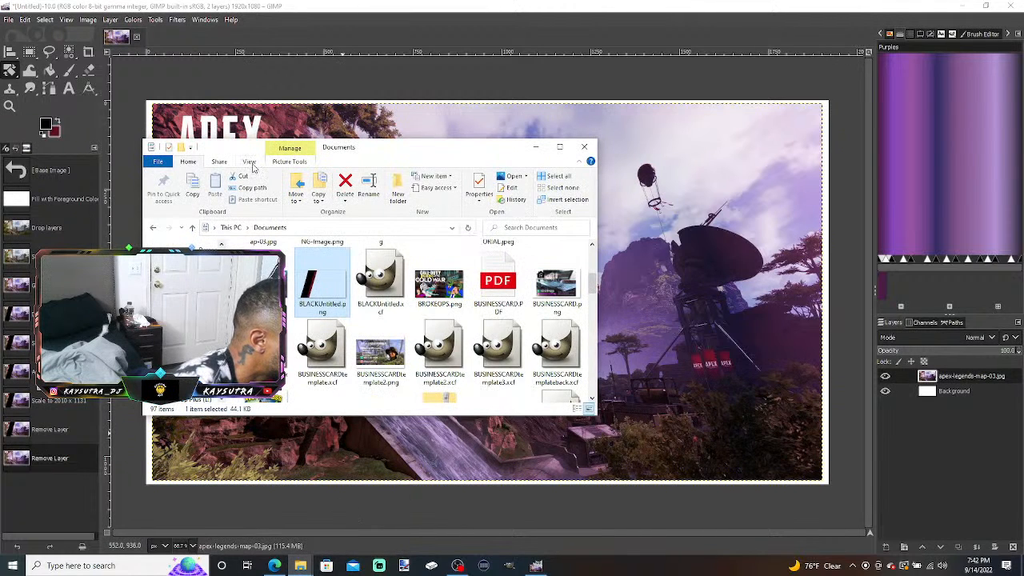
pyautogui.click(193, 228)
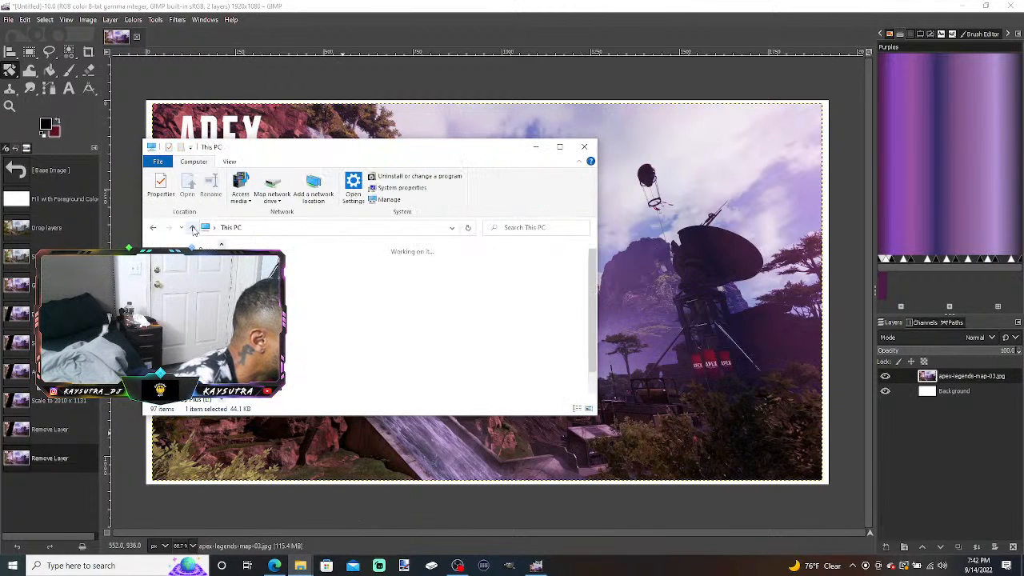
pyautogui.doubleClick(268, 300)
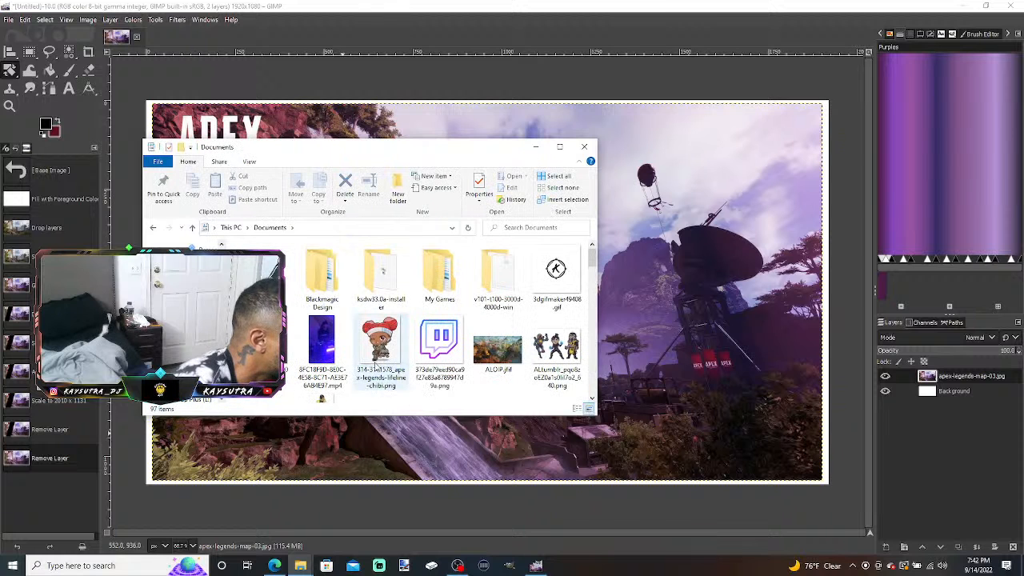
pyautogui.moveTo(590, 262)
pyautogui.mouseDown()
pyautogui.moveTo(590, 294)
pyautogui.moveTo(590, 278)
pyautogui.mouseUp()
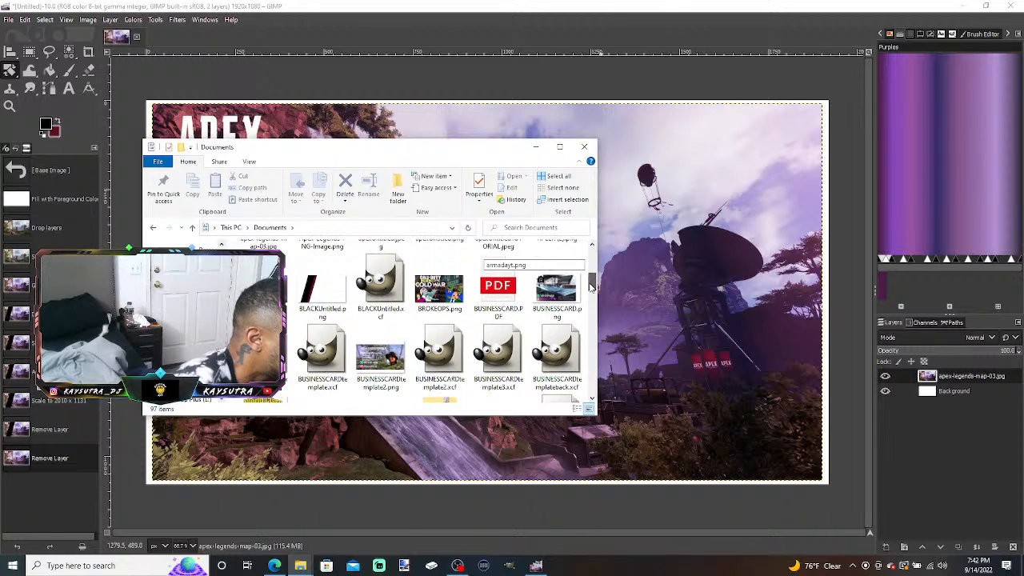
pyautogui.moveTo(340, 290); pyautogui.dragTo(672, 399)
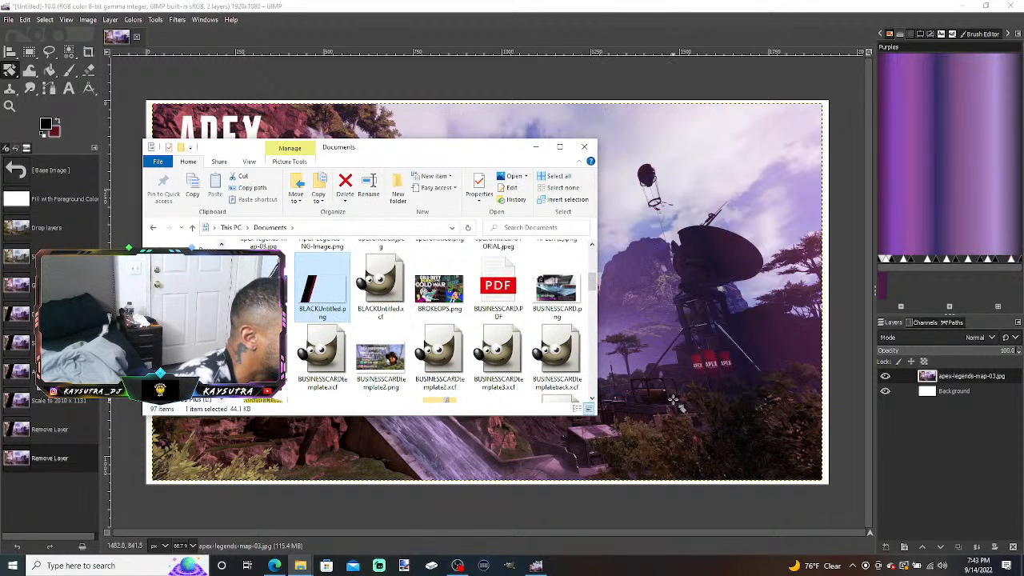
pyautogui.moveTo(704, 246); pyautogui.dragTo(705, 248)
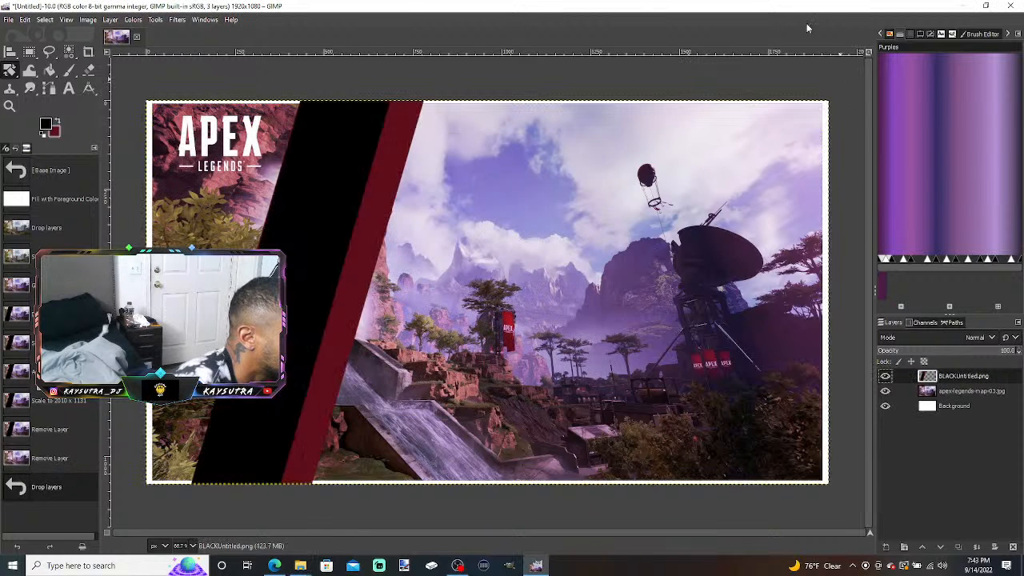
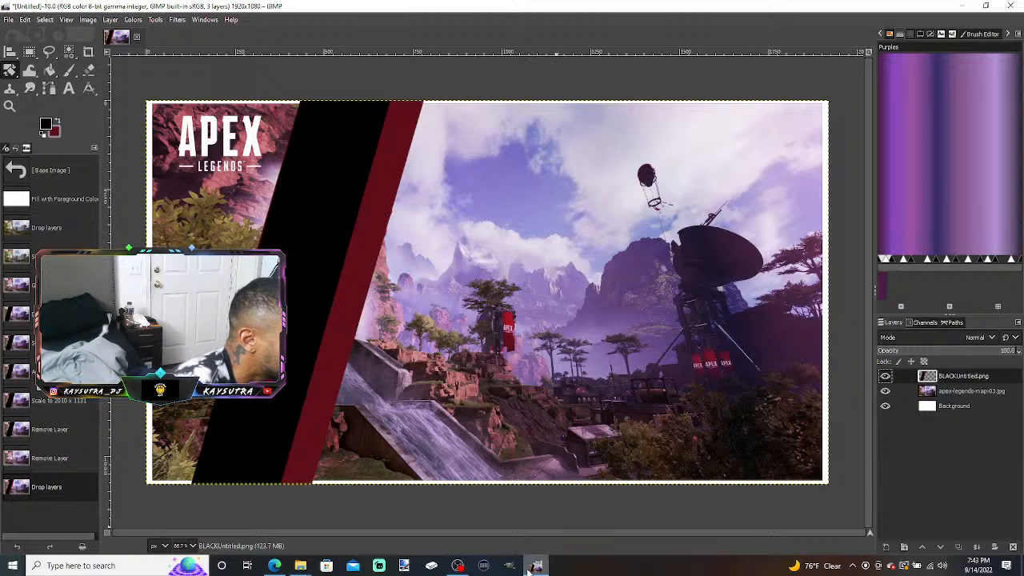
# - Bring the ALtumblr PNG of the three Apex characters from the Documents folder in File Explorer into the image as a new top layer
pyautogui.moveTo(300, 566)
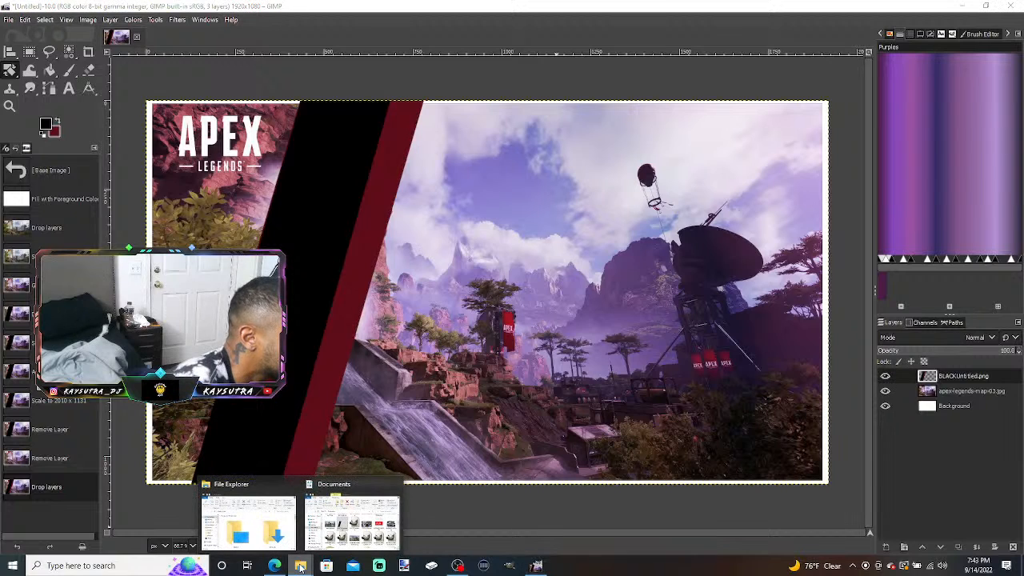
pyautogui.click(352, 521)
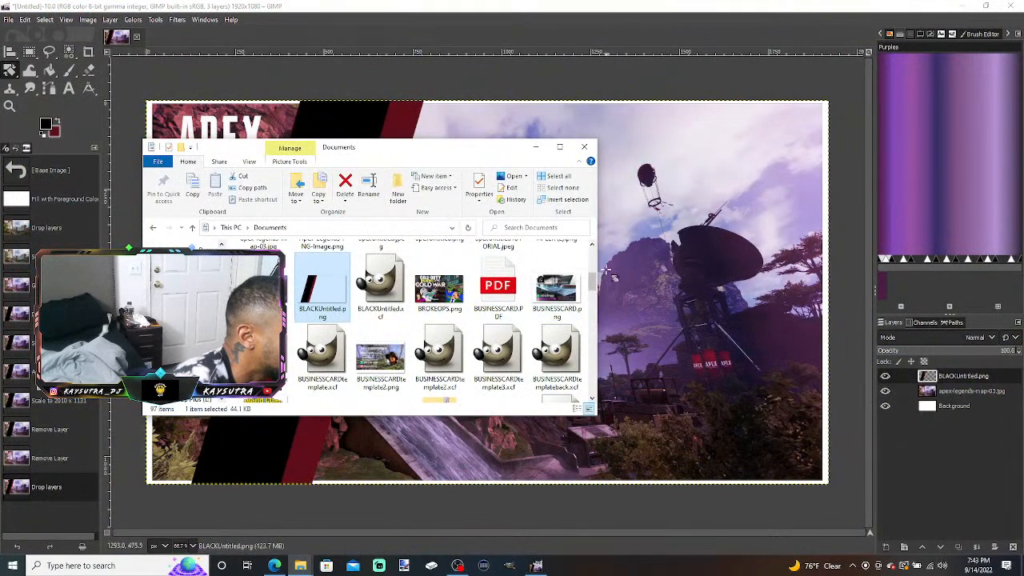
pyautogui.moveTo(592, 278); pyautogui.dragTo(597, 258)
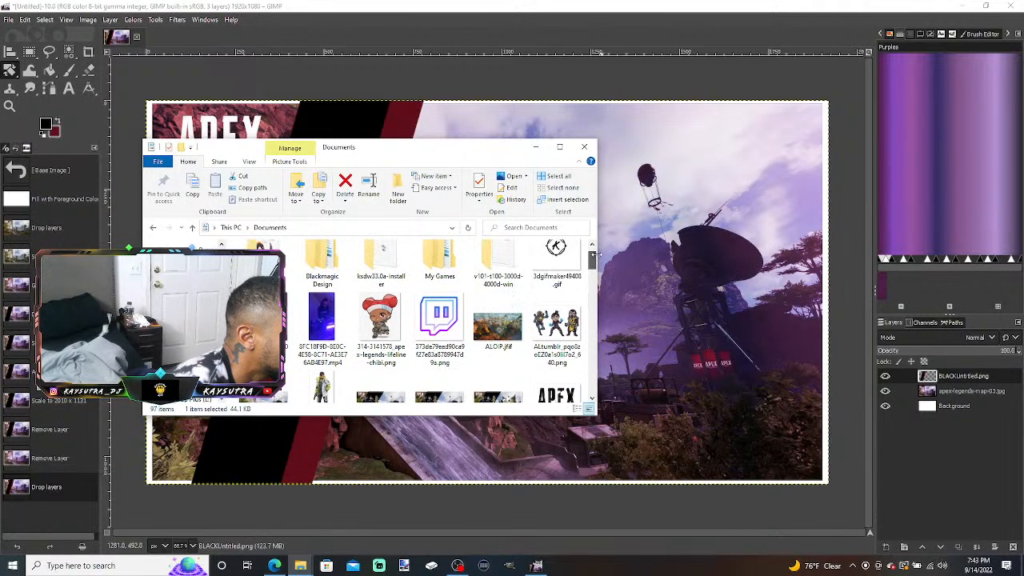
pyautogui.click(560, 340)
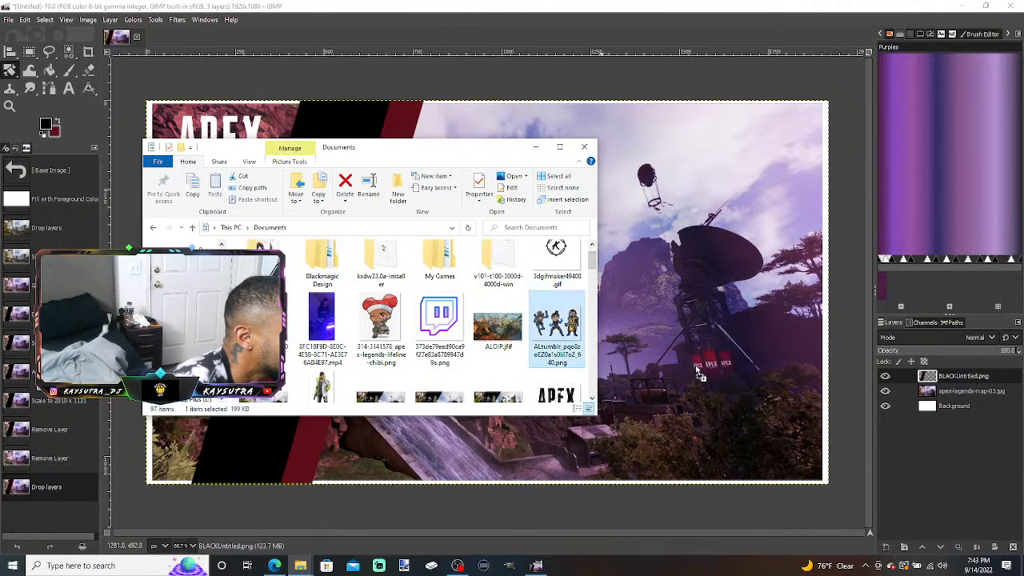
pyautogui.moveTo(696, 366); pyautogui.dragTo(696, 366)
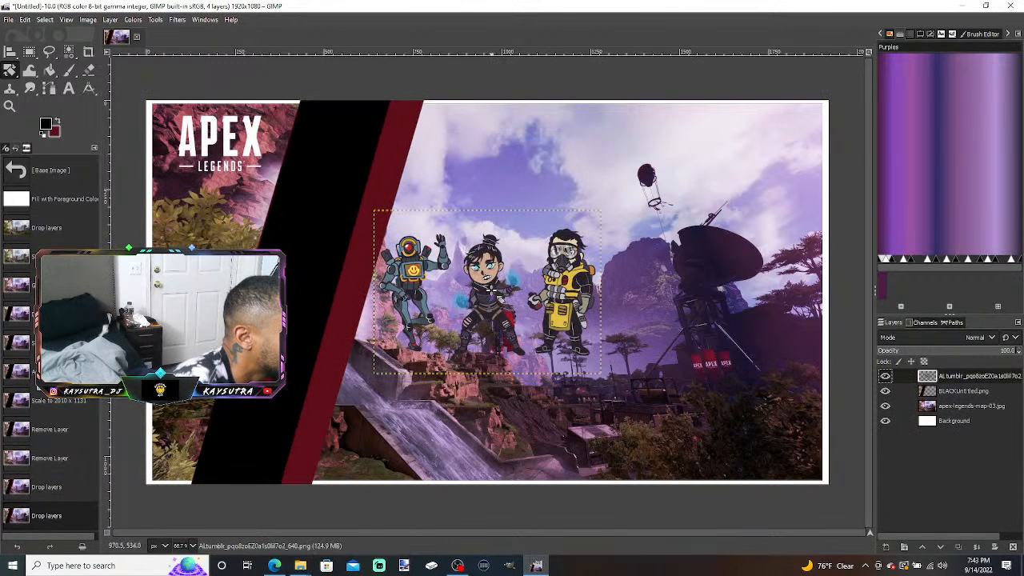
# - Move the three-character layer over the slanted strip with the Scale tool, keeping its size at 640 × 461 px
pyautogui.click(488, 293)
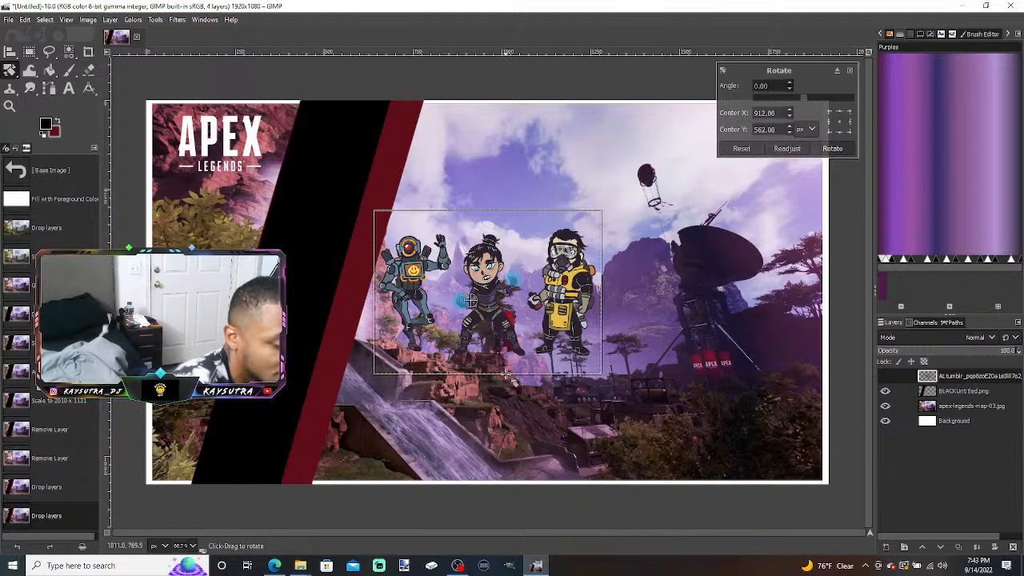
pyautogui.hotkey('shift', 's')
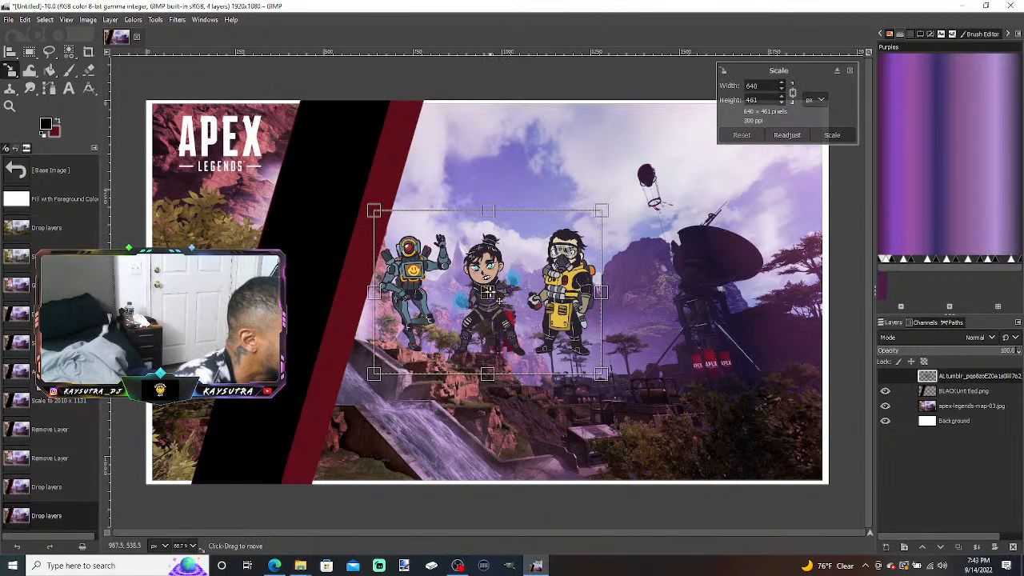
pyautogui.moveTo(488, 293); pyautogui.dragTo(305, 308)
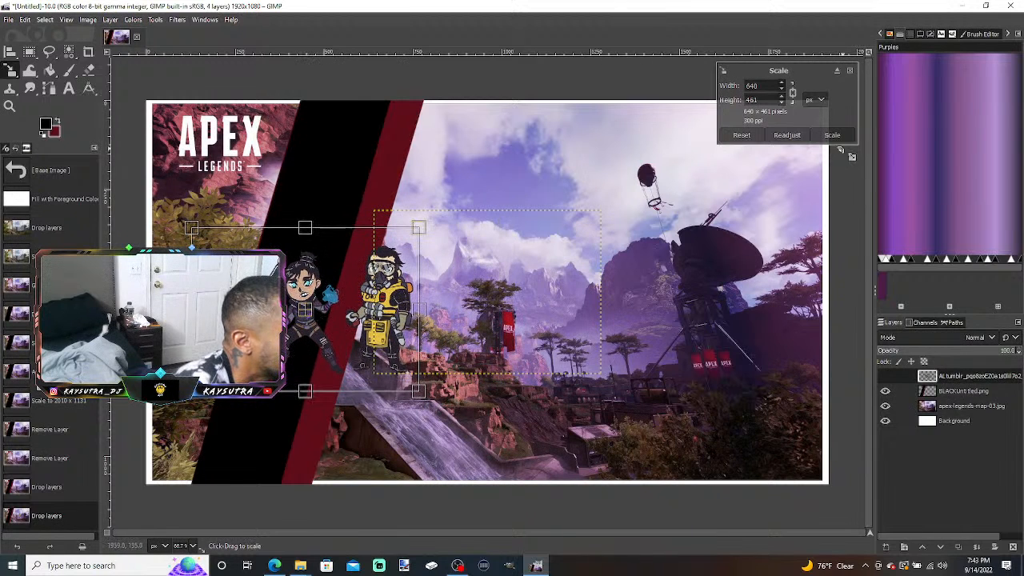
pyautogui.click(840, 134)
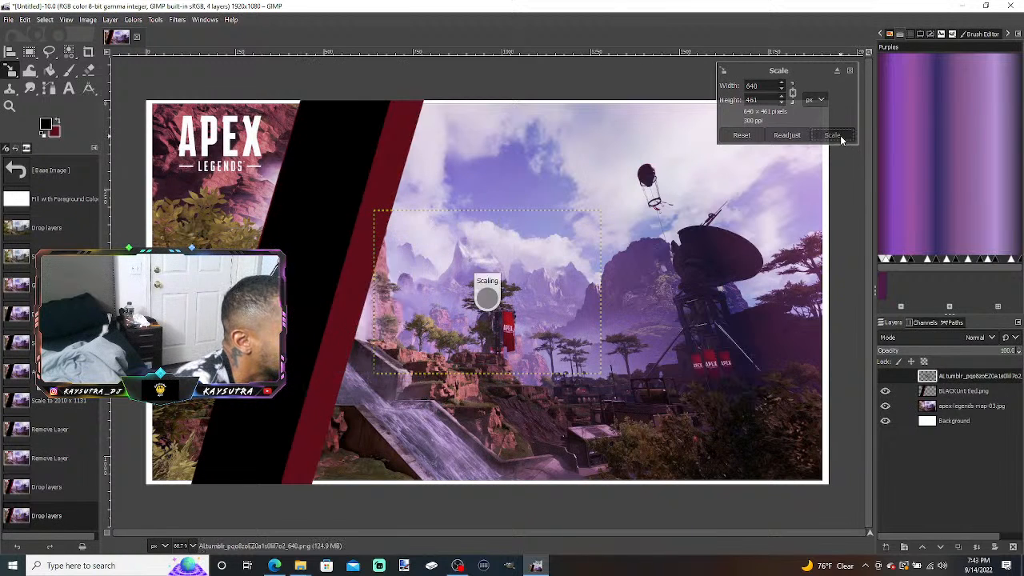
# - Look for a grow command among the available commands, searching the actions for GROW
pyautogui.click(46, 20)
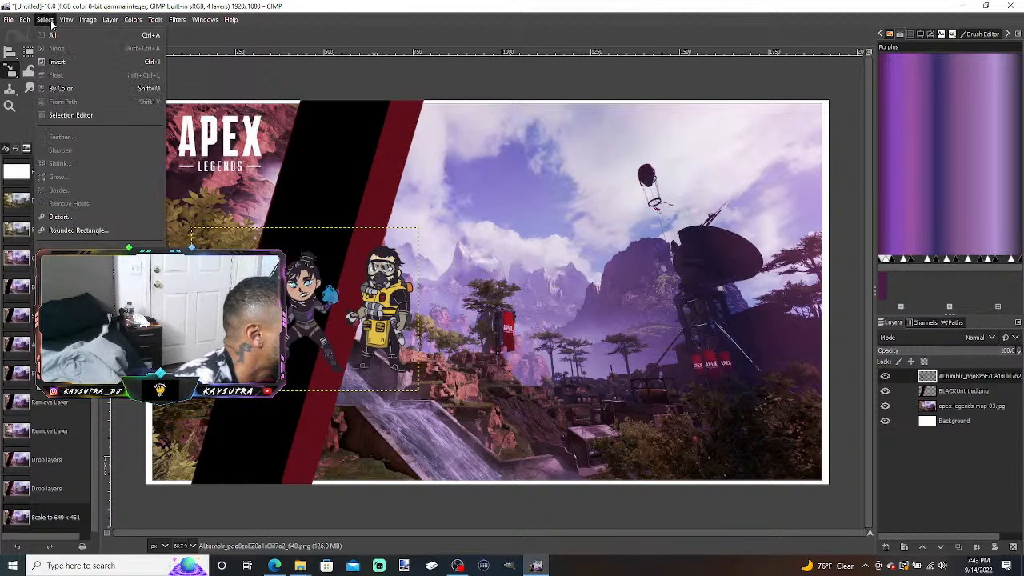
pyautogui.moveTo(70, 23)
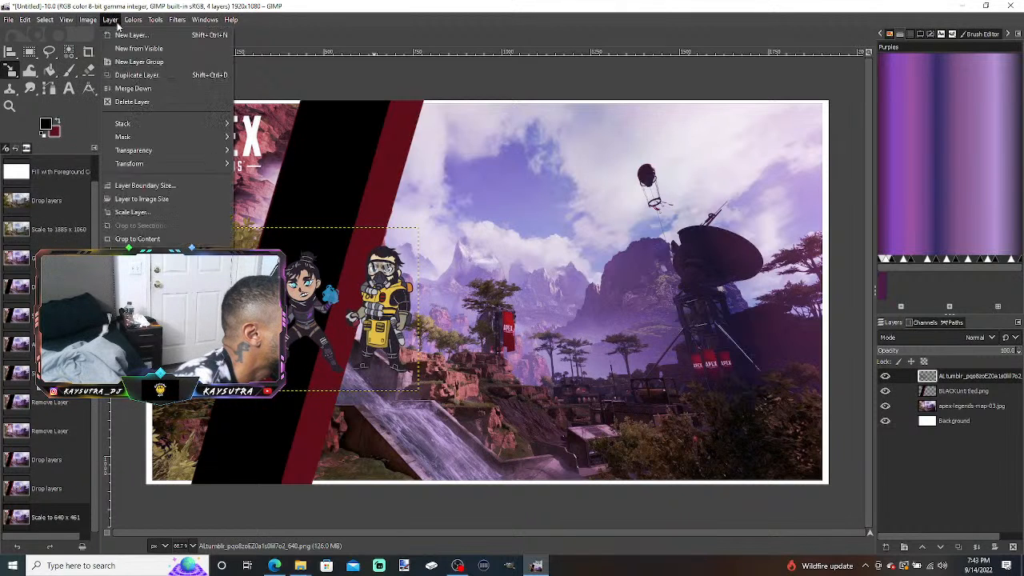
pyautogui.moveTo(157, 19)
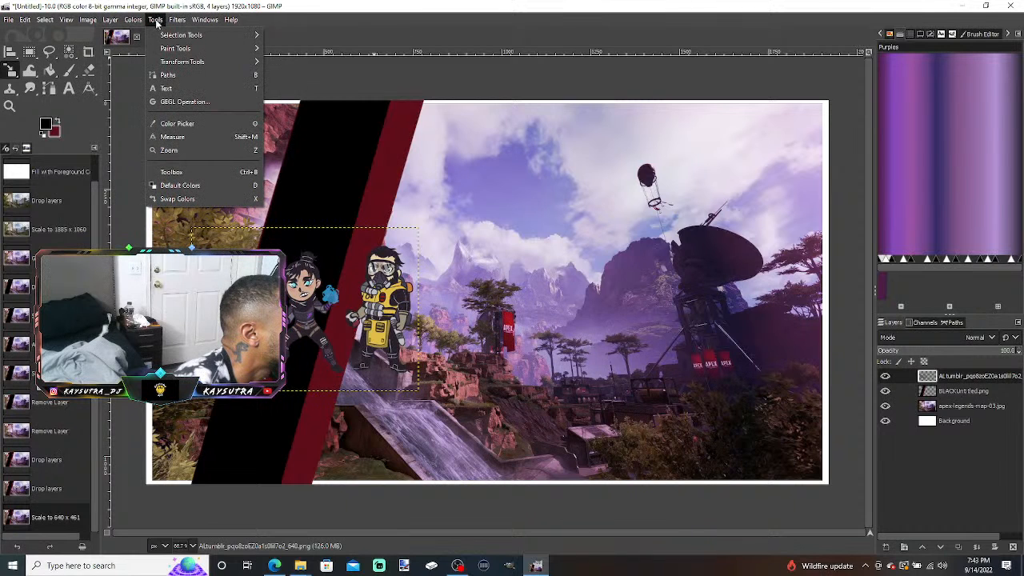
pyautogui.moveTo(166, 38)
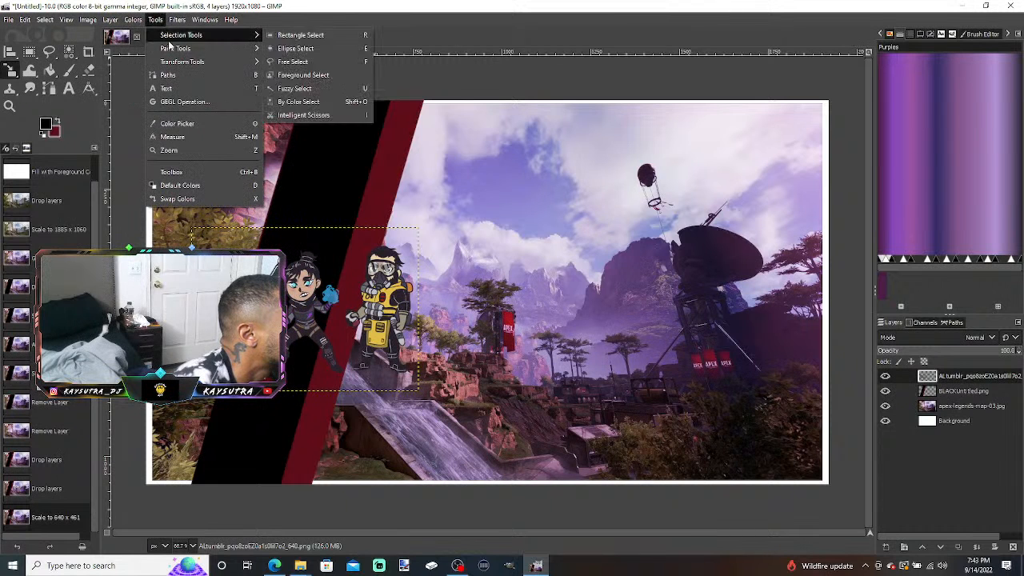
pyautogui.moveTo(171, 67)
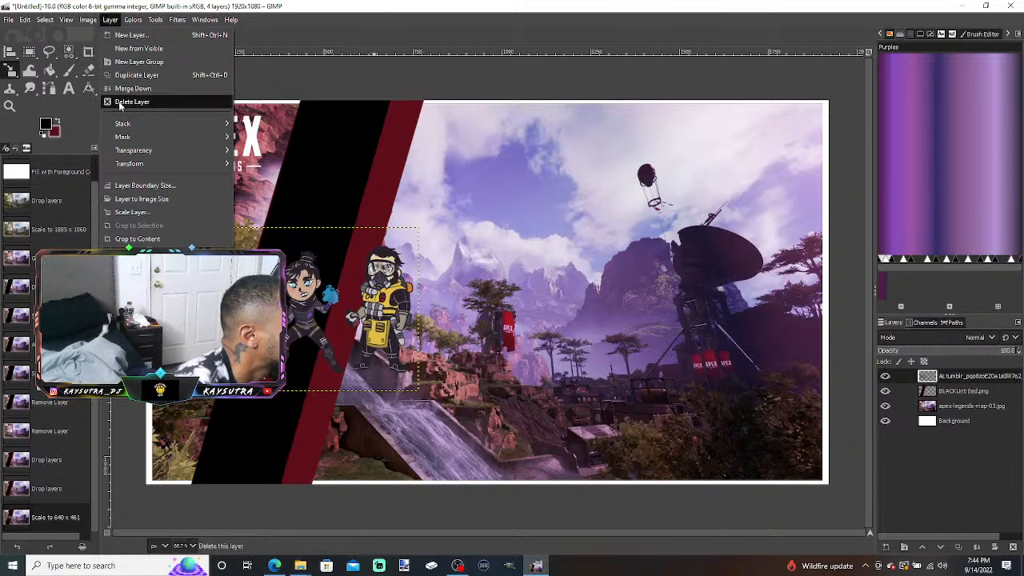
pyautogui.moveTo(131, 166)
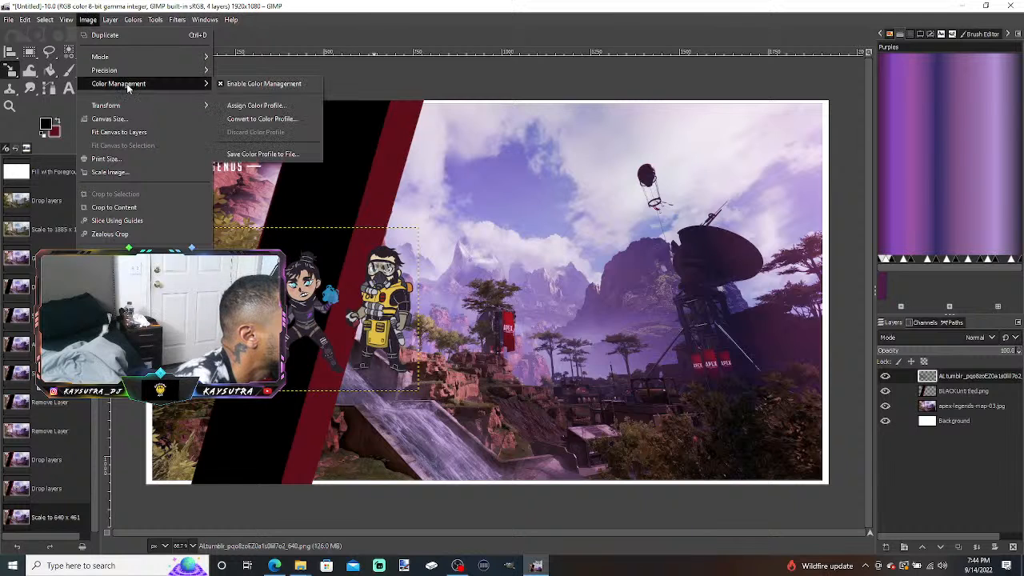
pyautogui.moveTo(134, 111)
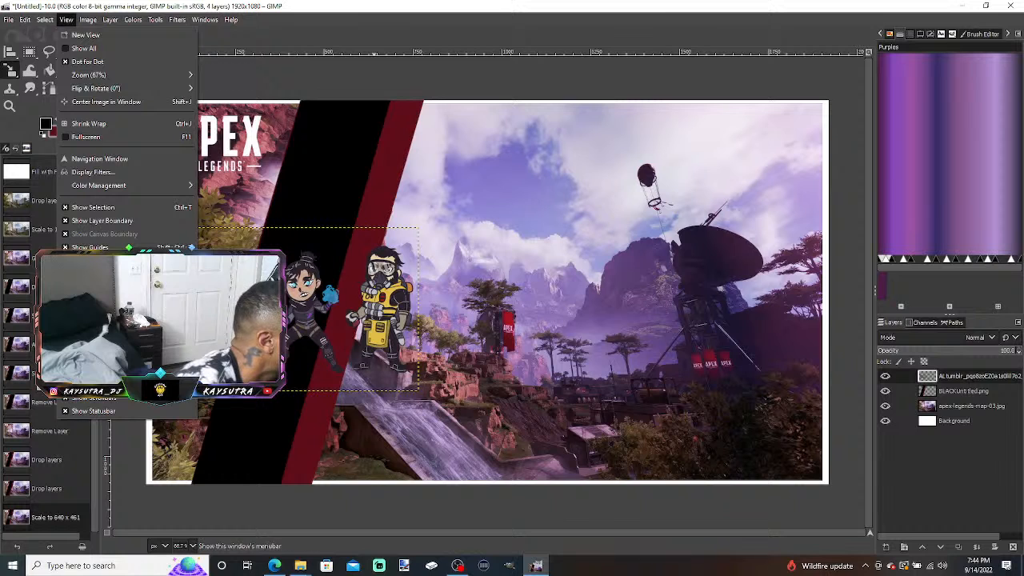
pyautogui.moveTo(235, 22)
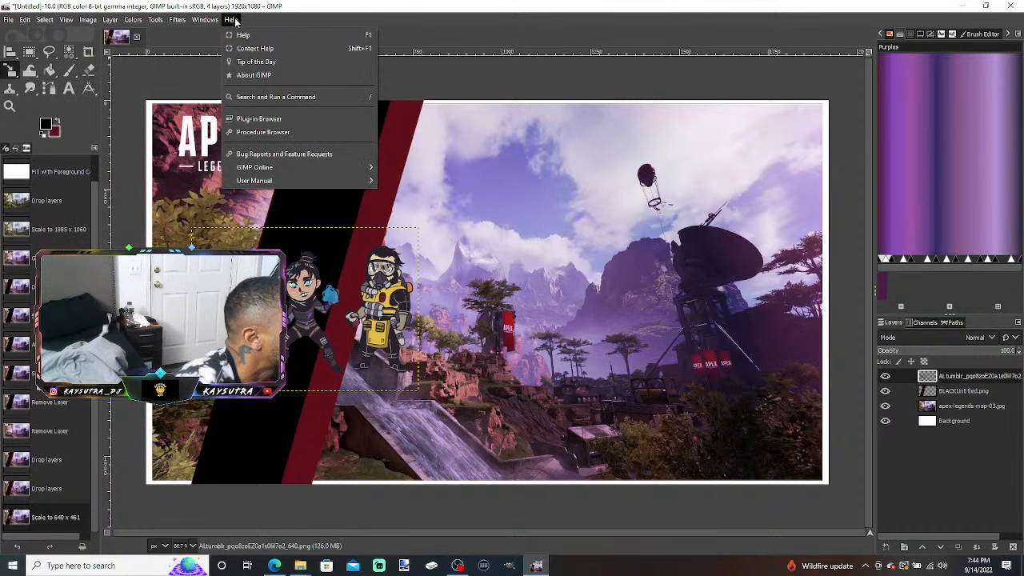
pyautogui.click(262, 96)
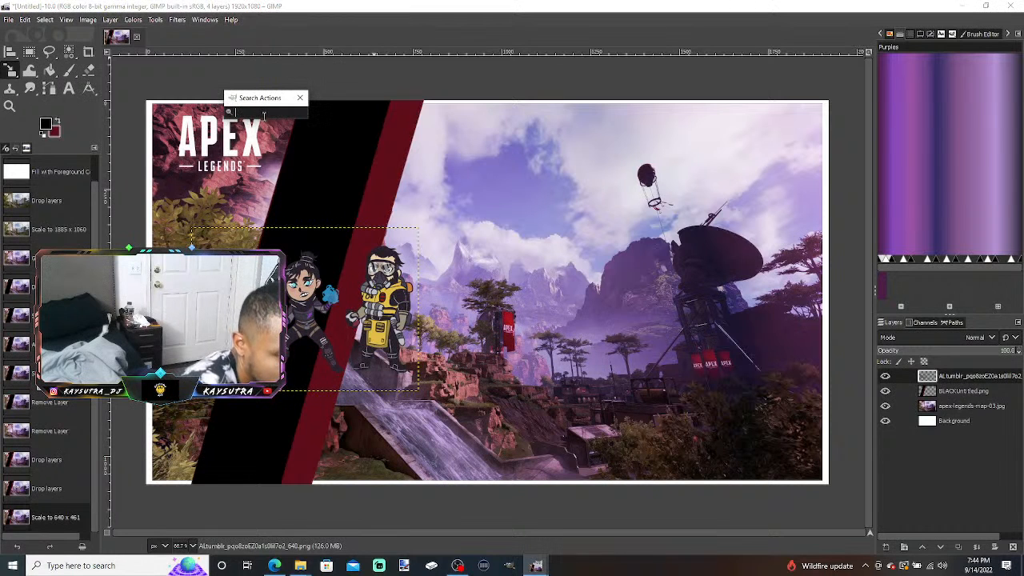
pyautogui.write('GROW')
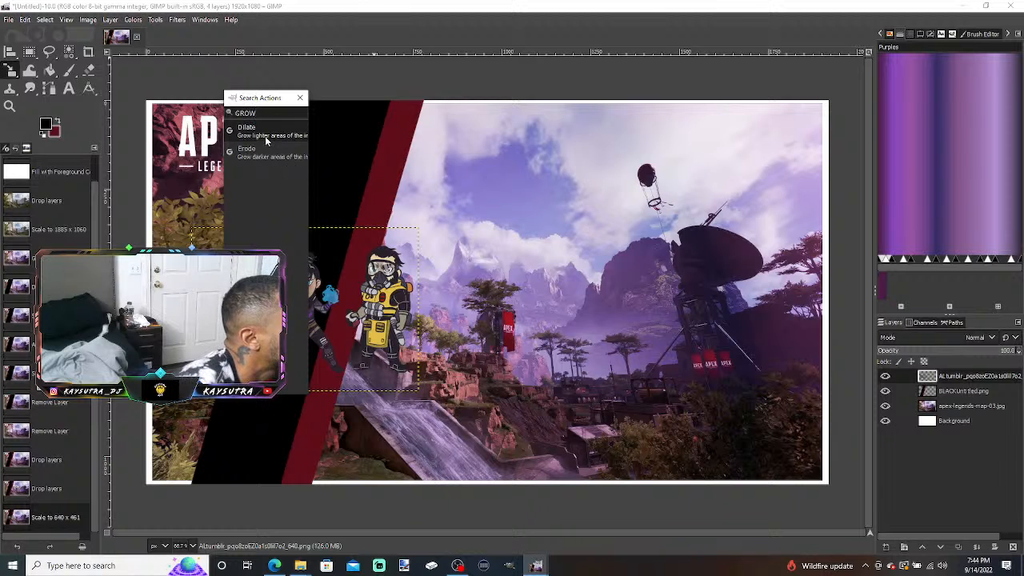
pyautogui.click(300, 97)
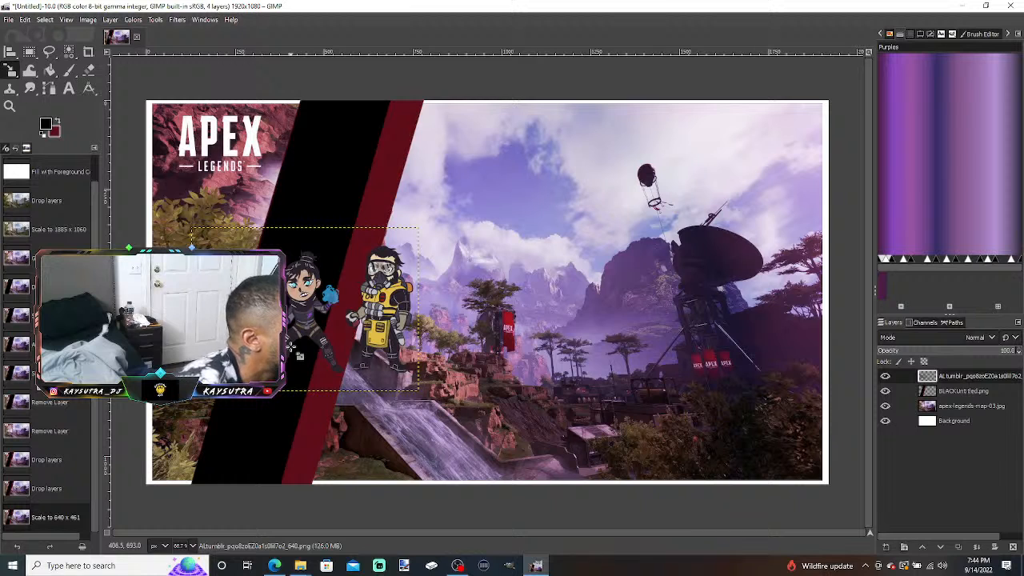
# - Draw a text box about 1150 px wide across the sky beside the strip and set its text colour to white
pyautogui.click(69, 88)
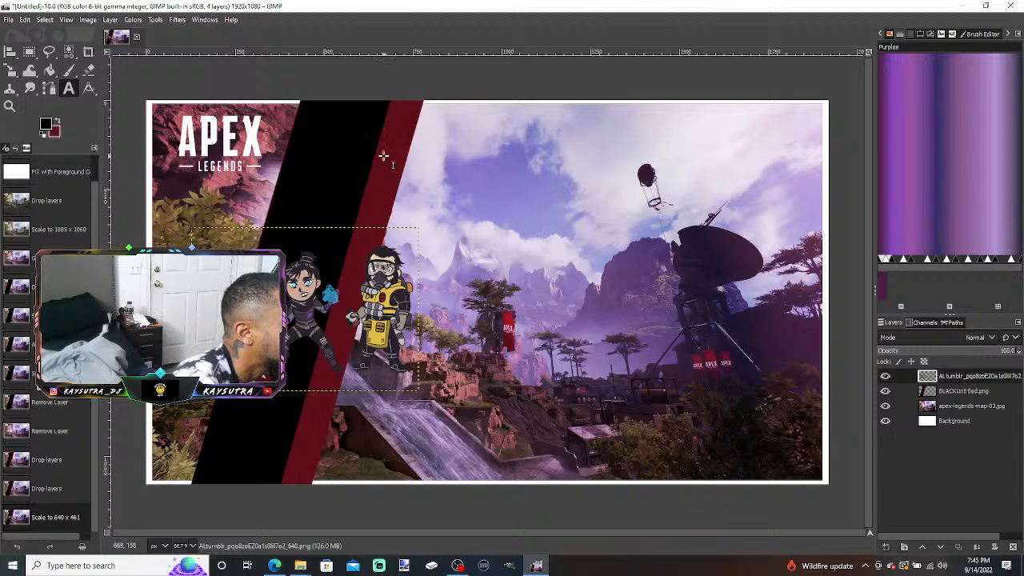
pyautogui.moveTo(383, 152); pyautogui.dragTo(795, 250)
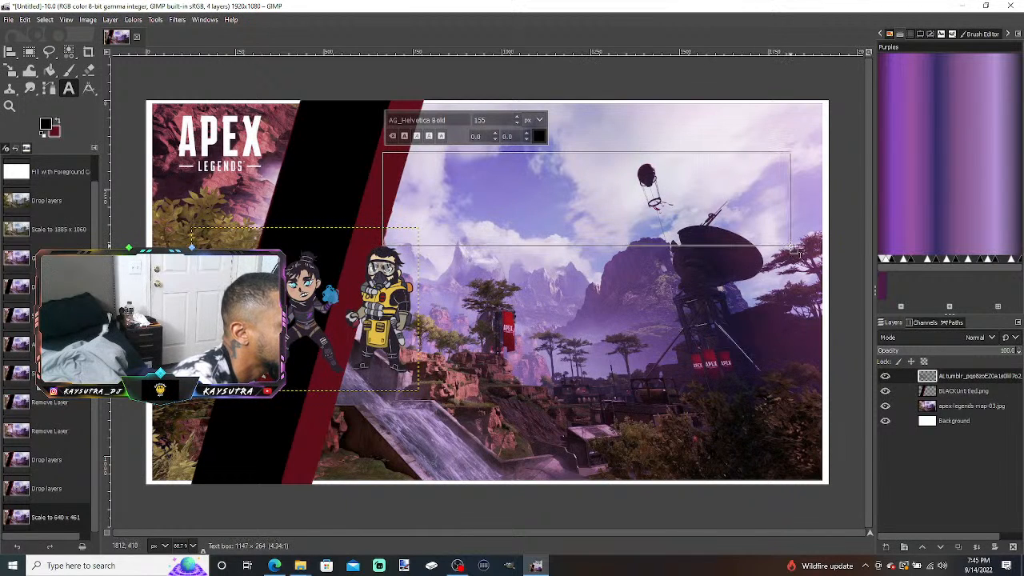
pyautogui.click(538, 136)
pyautogui.moveTo(461, 95); pyautogui.dragTo(422, 69)
pyautogui.click(573, 230)
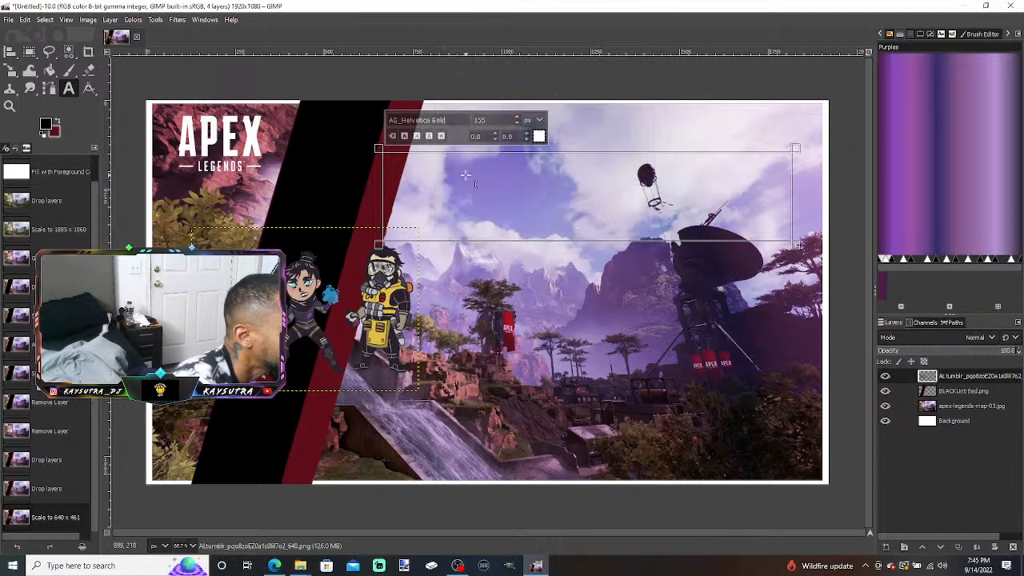
# - Set the font of the new text box to Backbones
pyautogui.click(452, 120)
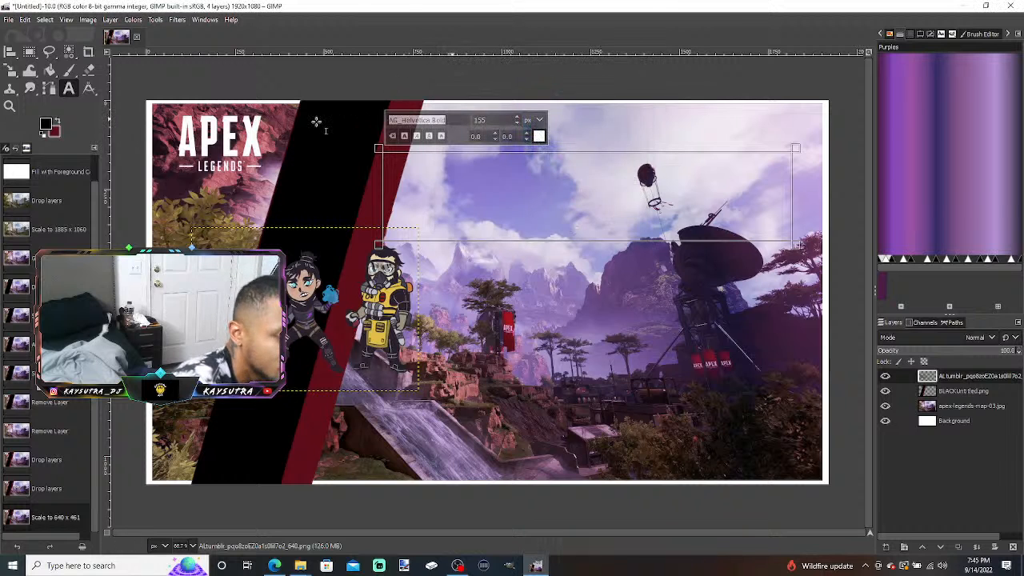
pyautogui.write('back')
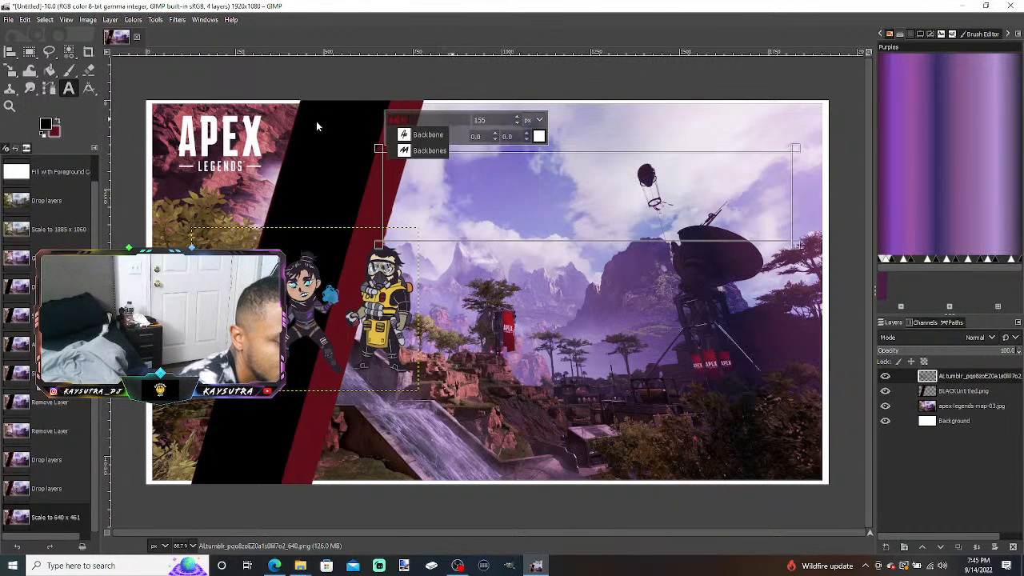
pyautogui.click(430, 150)
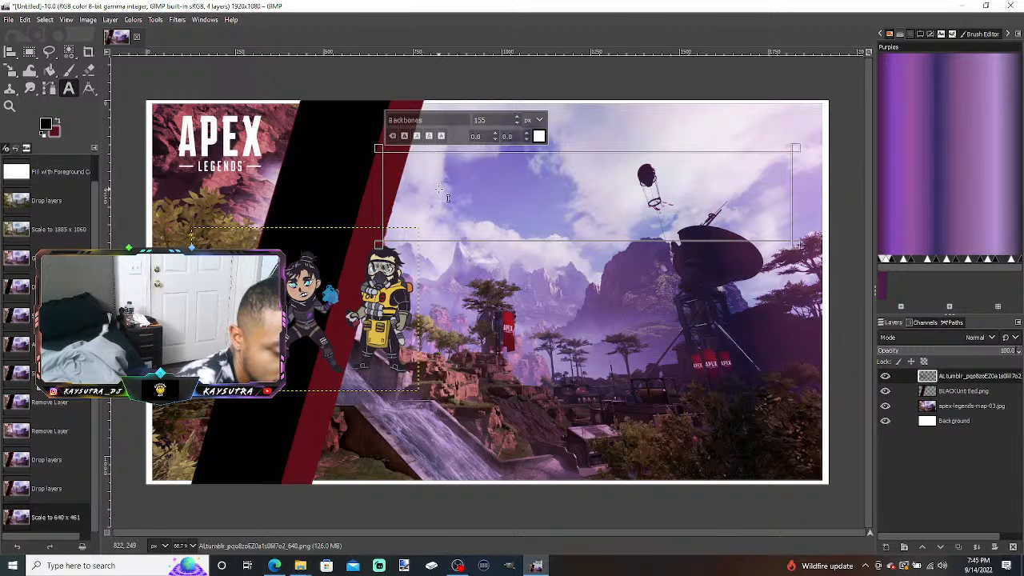
# - Enter the title "MEET ME IN THE ARENA" in the text box, enclosed in double quotation marks
pyautogui.write('"')
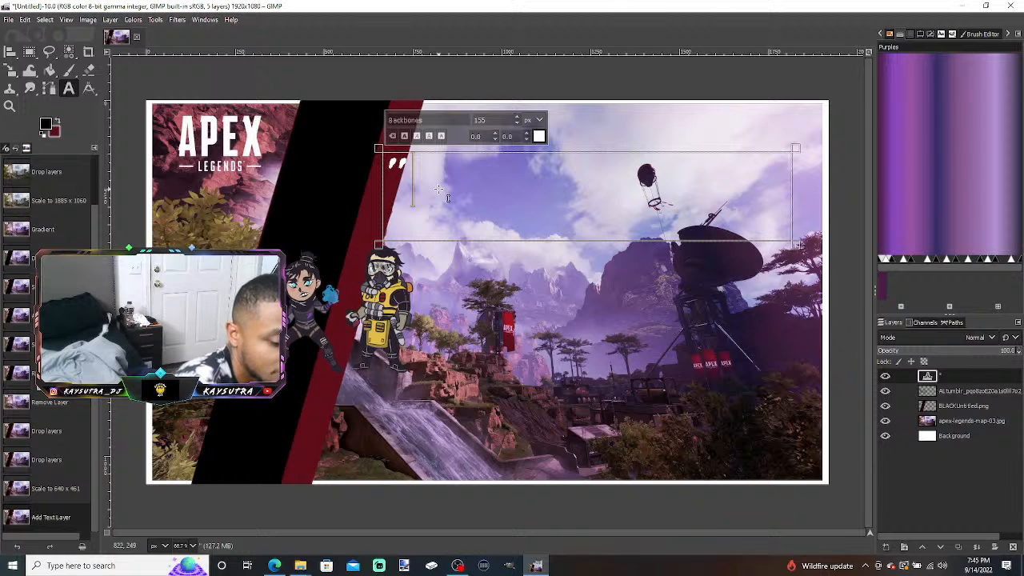
pyautogui.write(' "')
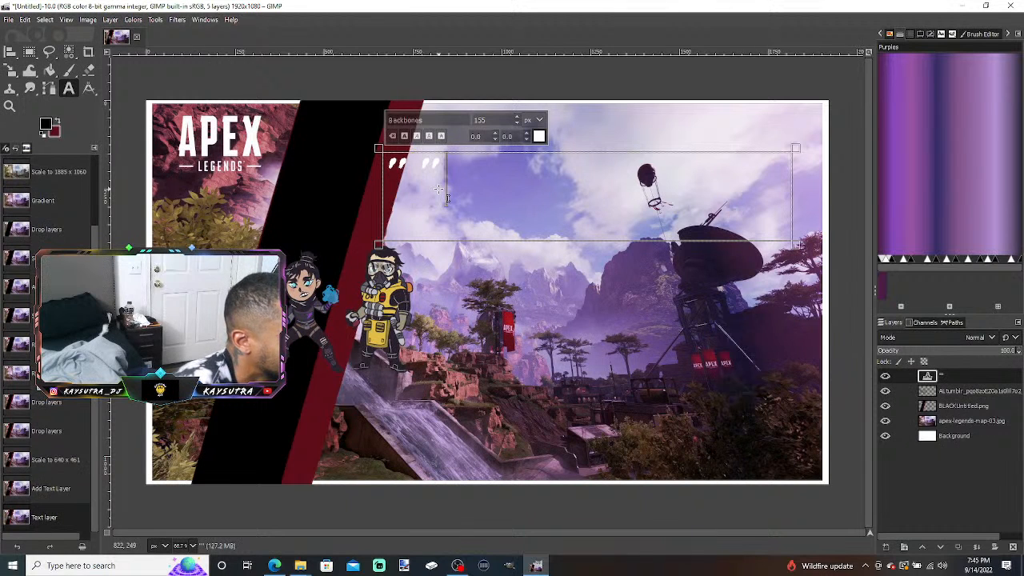
pyautogui.press('Left')
pyautogui.write('MEET')
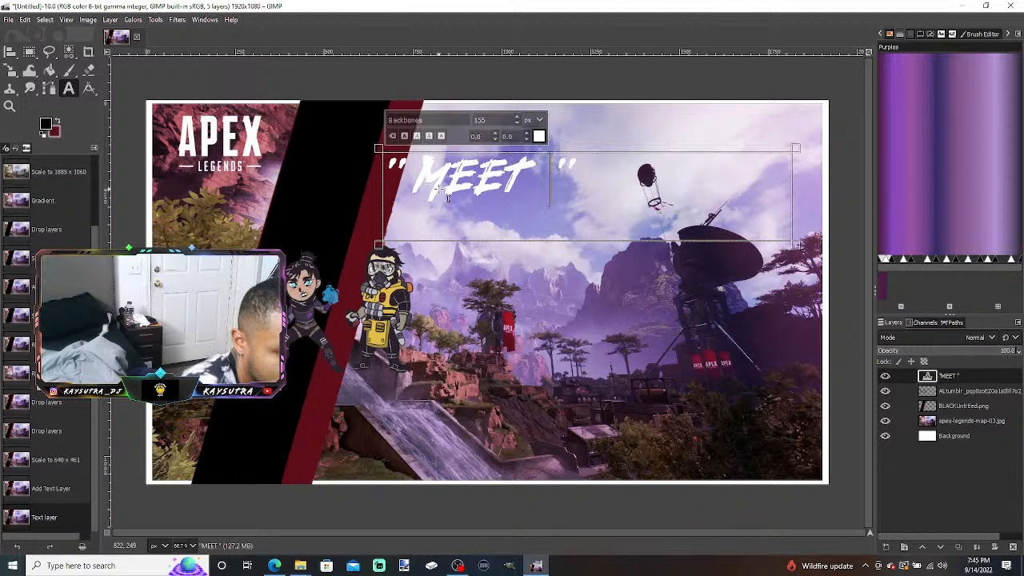
pyautogui.write(' ME IN')
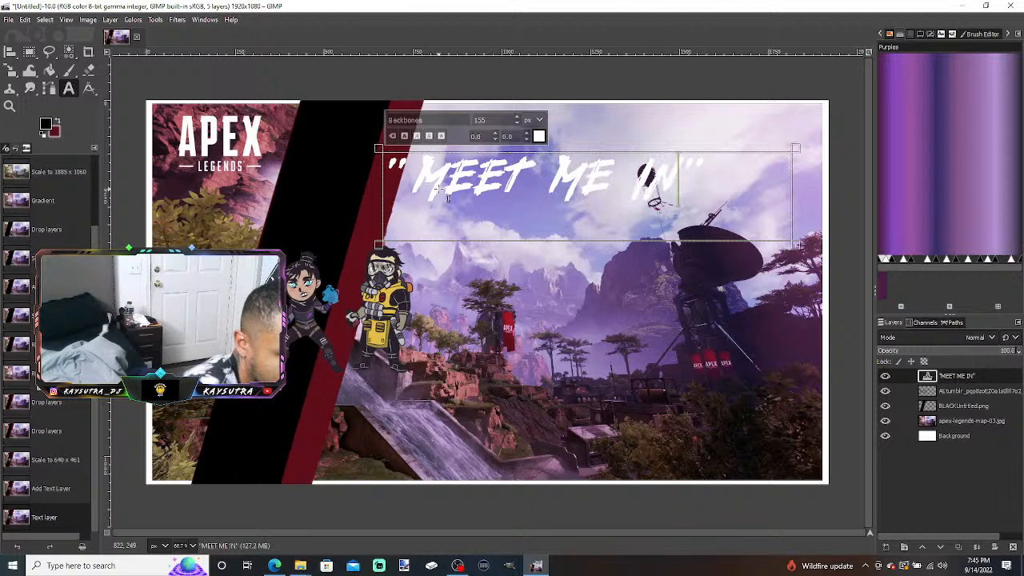
pyautogui.write(' THE AR')
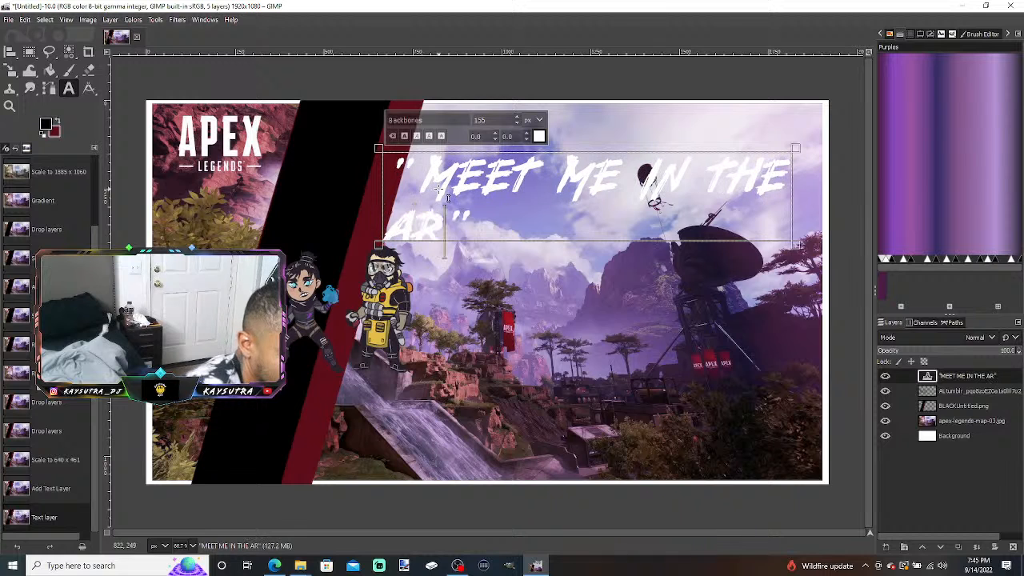
pyautogui.write('ENA')
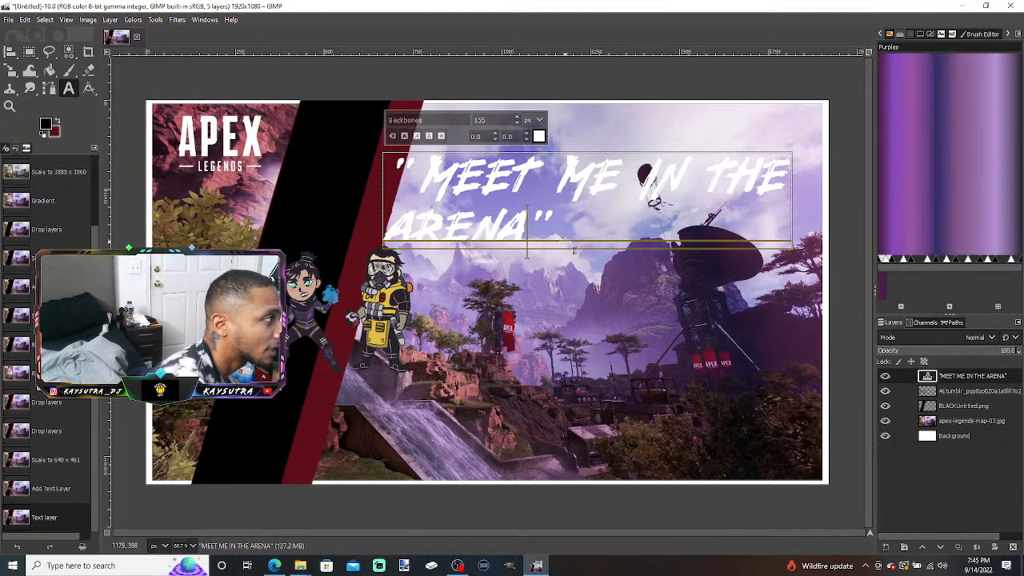
# - Select the whole "MEET ME IN THE ARENA" title and reduce its font size to 125 px
pyautogui.hotkey('ctrl', 'a')
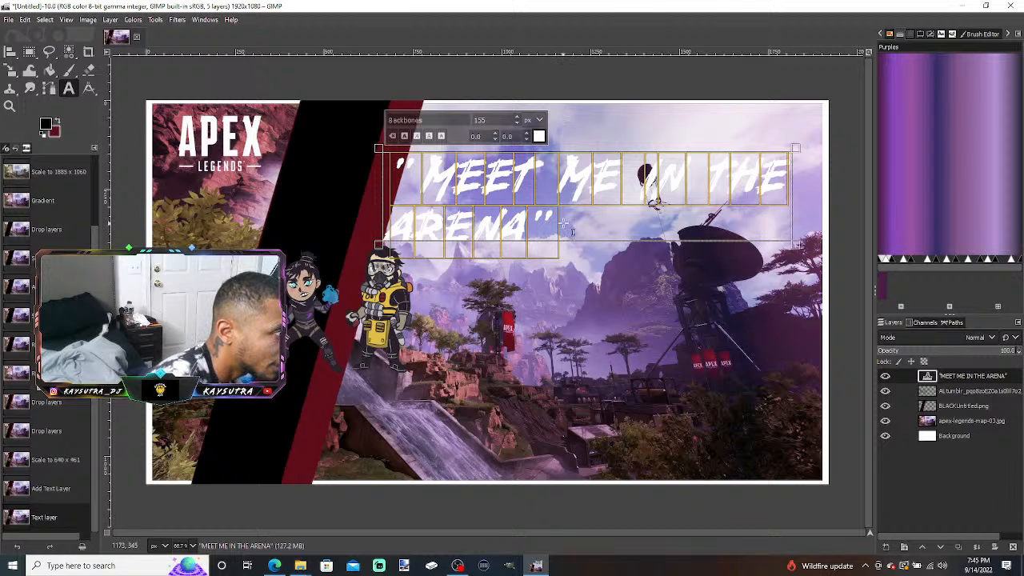
pyautogui.click(576, 229)
pyautogui.doubleClick(544, 227)
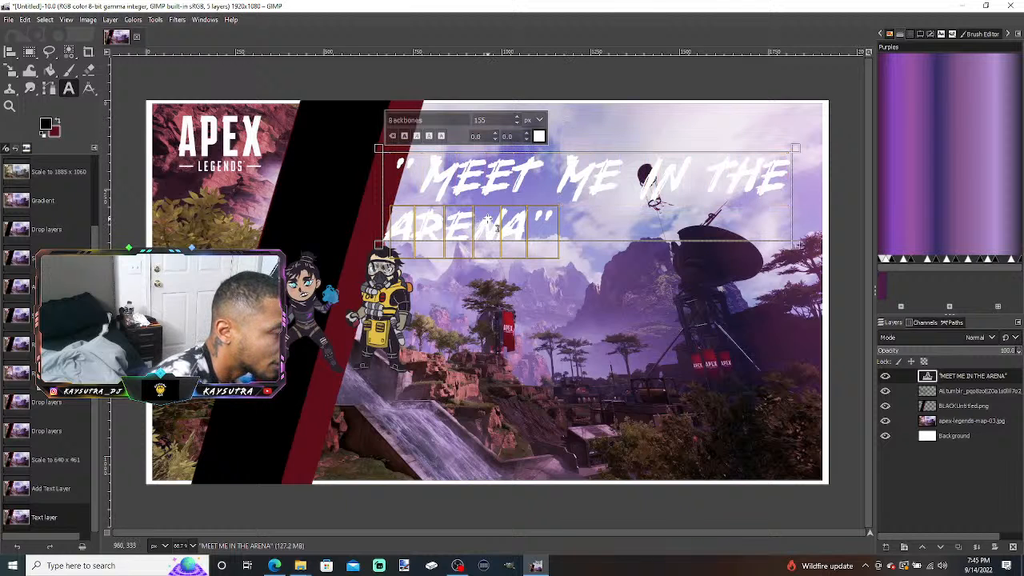
pyautogui.moveTo(488, 219); pyautogui.dragTo(347, 161)
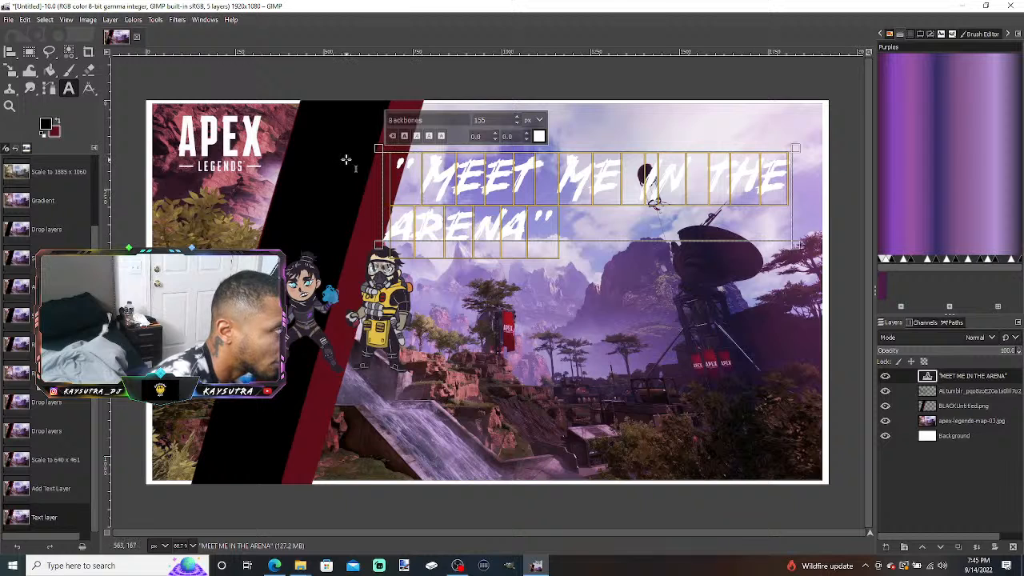
pyautogui.click(516, 124)
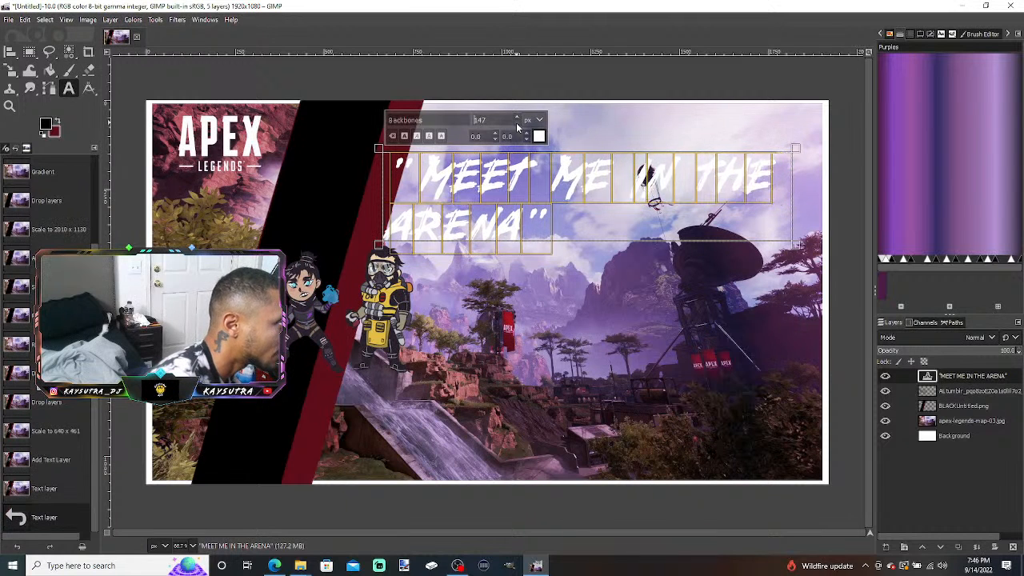
pyautogui.click(517, 124)
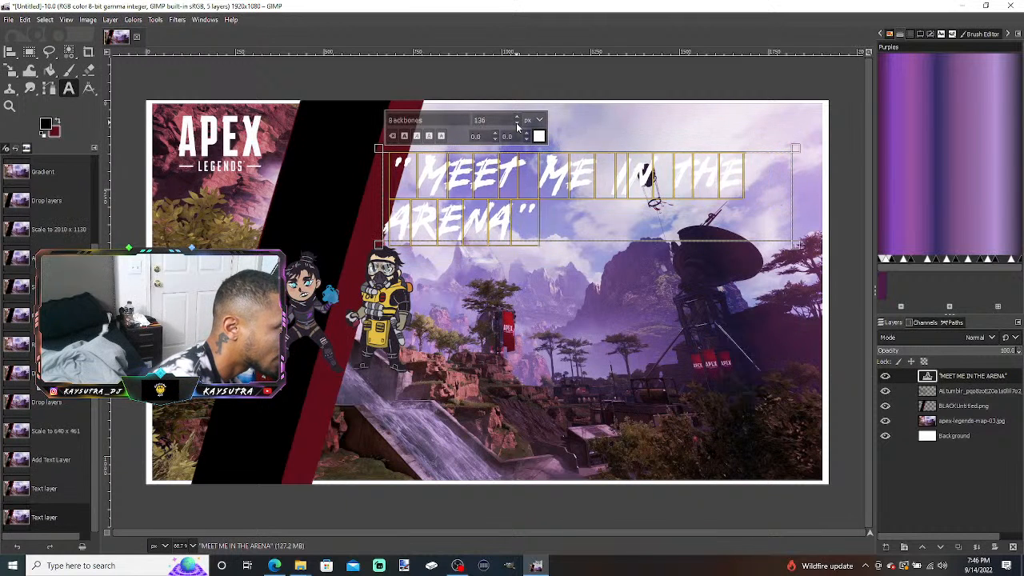
pyautogui.click(517, 125)
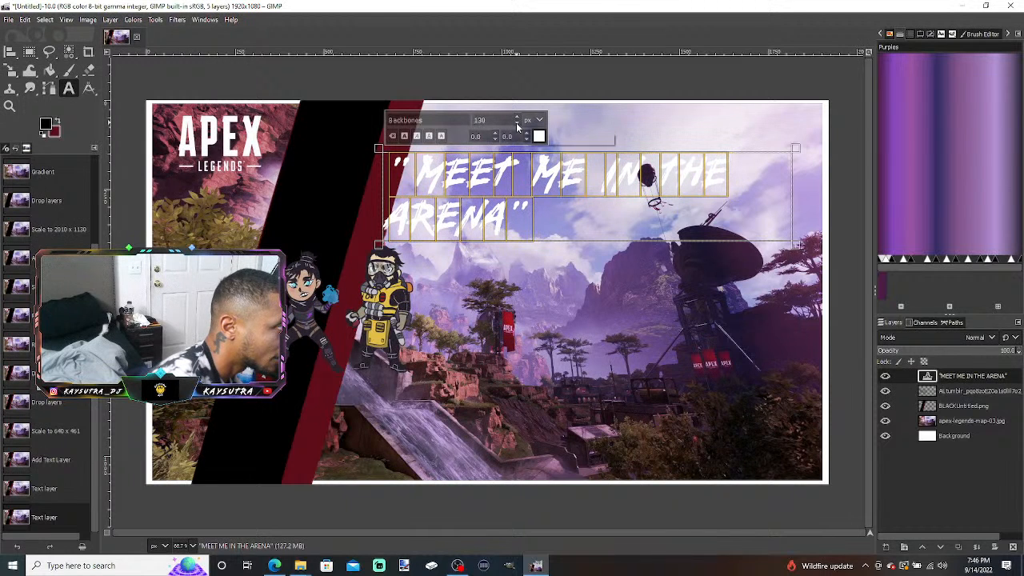
pyautogui.click(516, 124)
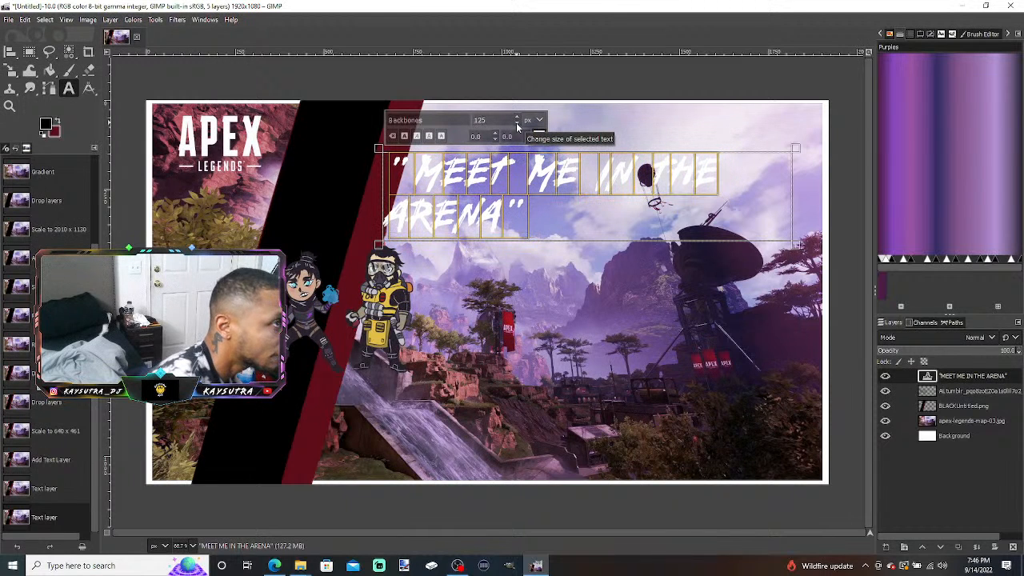
# - Centre the title's two lines within the text box
pyautogui.click(940, 35)
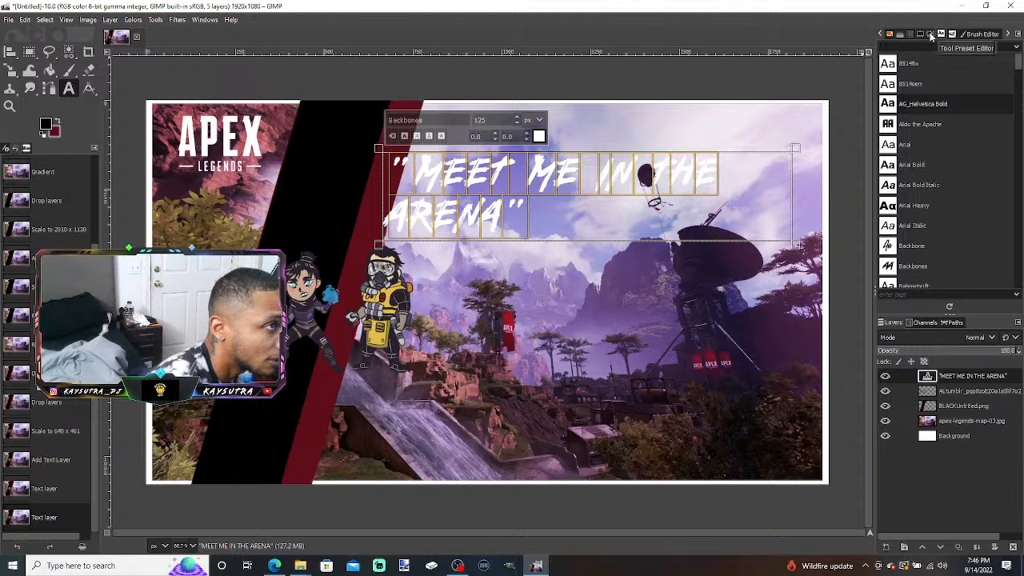
pyautogui.click(920, 35)
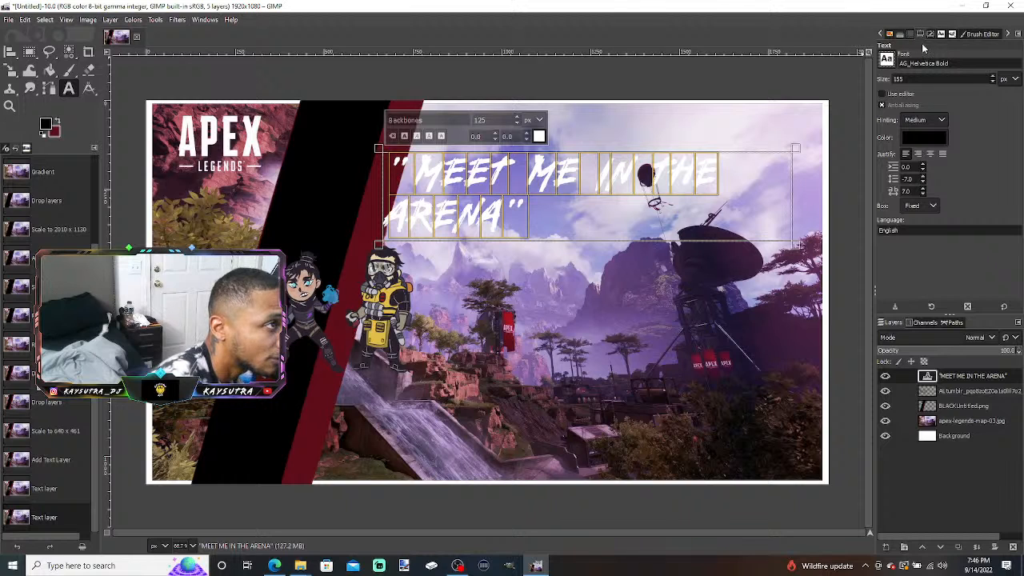
pyautogui.click(942, 156)
pyautogui.click(930, 156)
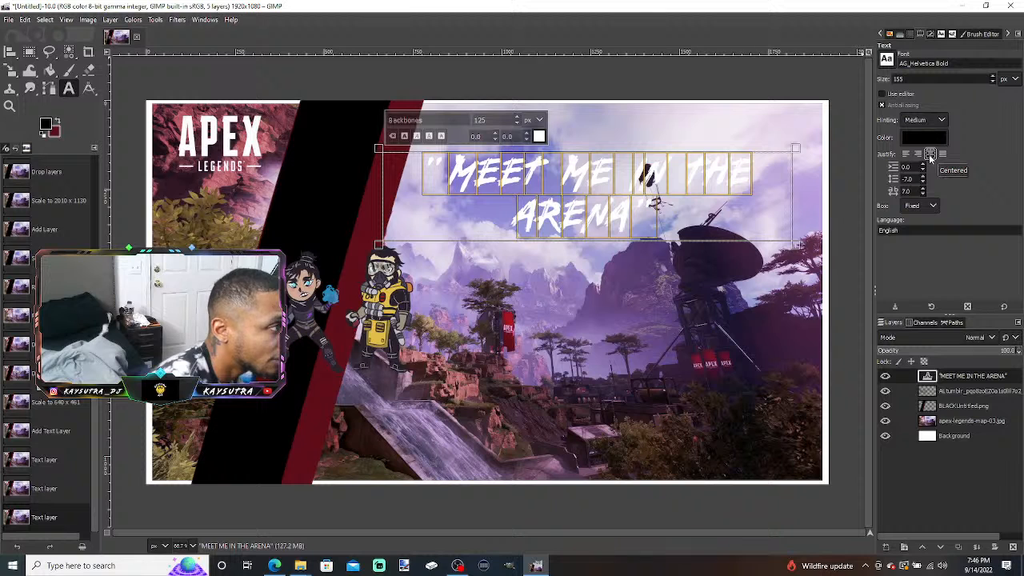
# - Change the title's text colour to the dark red 5e0e1a used recently
pyautogui.click(539, 137)
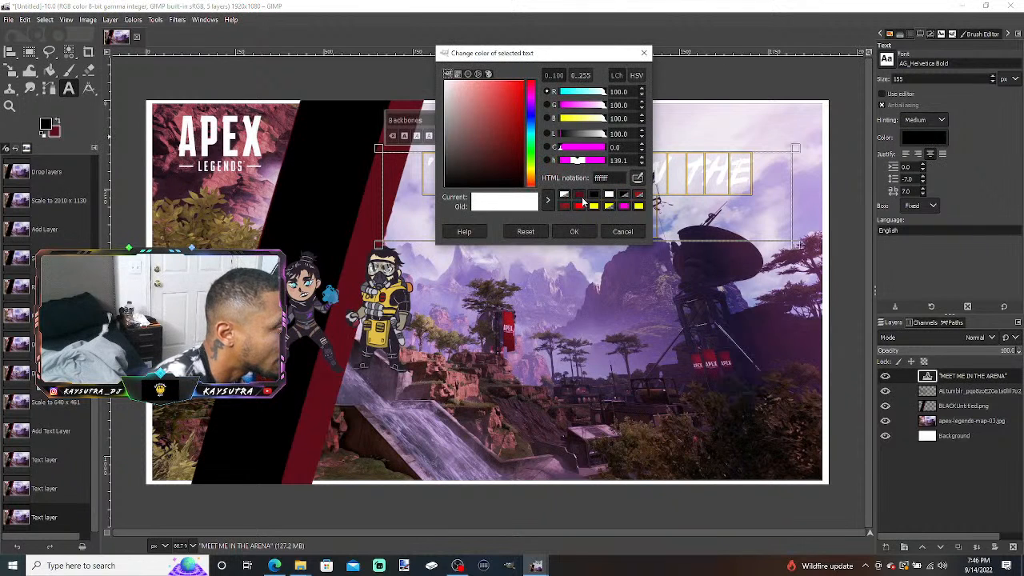
pyautogui.click(579, 195)
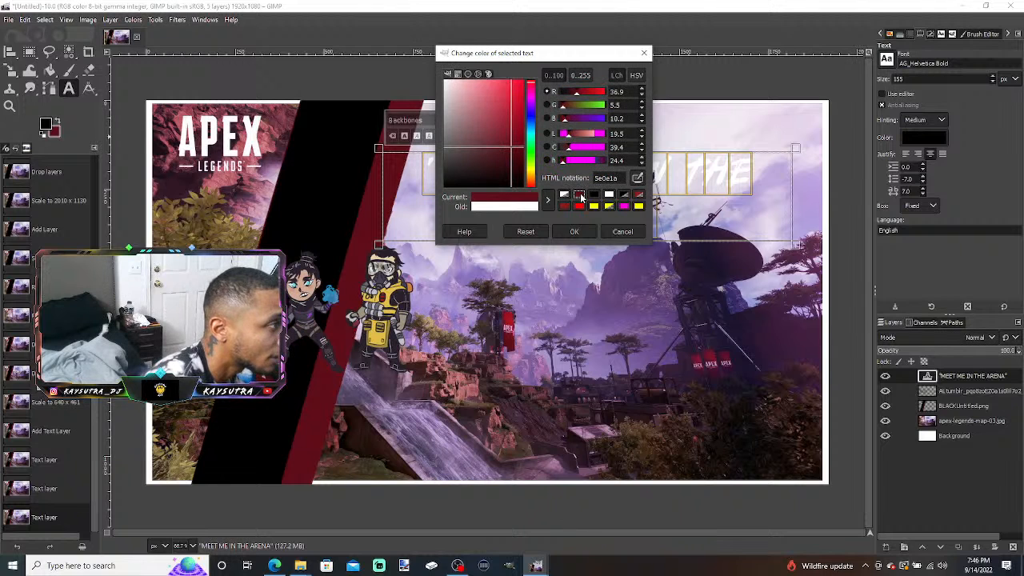
pyautogui.click(574, 232)
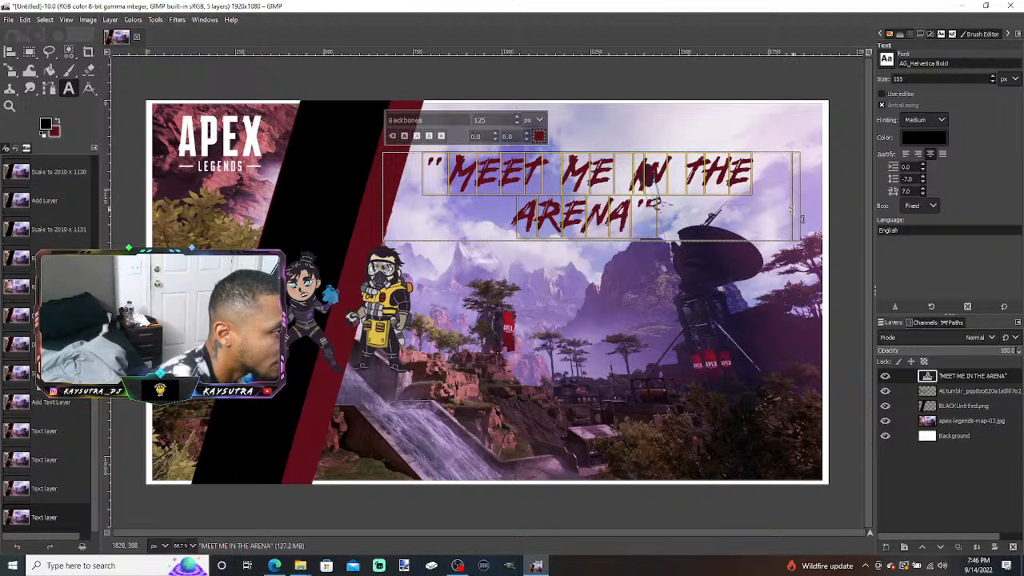
# - Move the title layer up towards the canvas's upper edge and scale it to about 1105 × 241 px
pyautogui.click(964, 381)
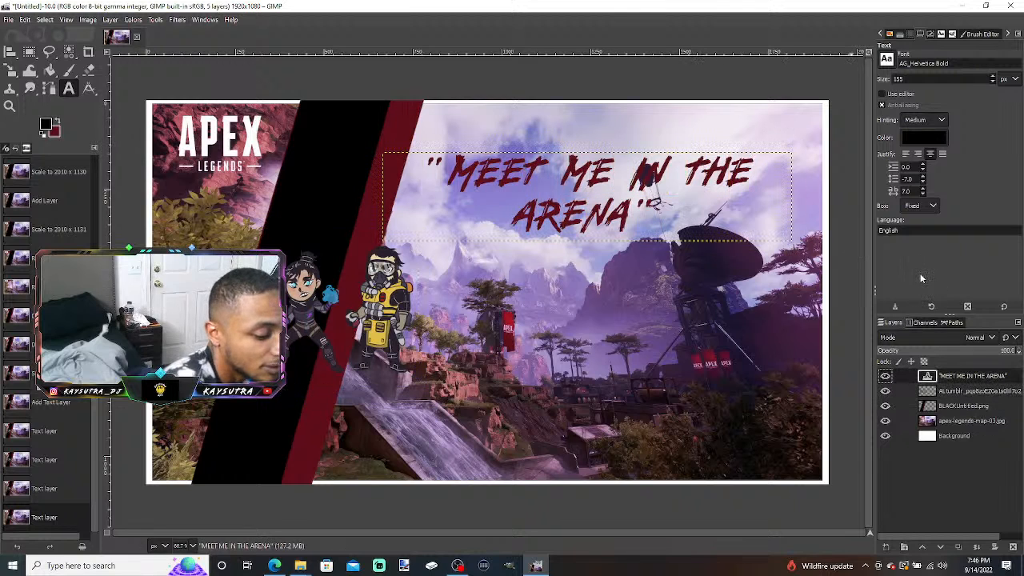
pyautogui.hotkey('shift', 's')
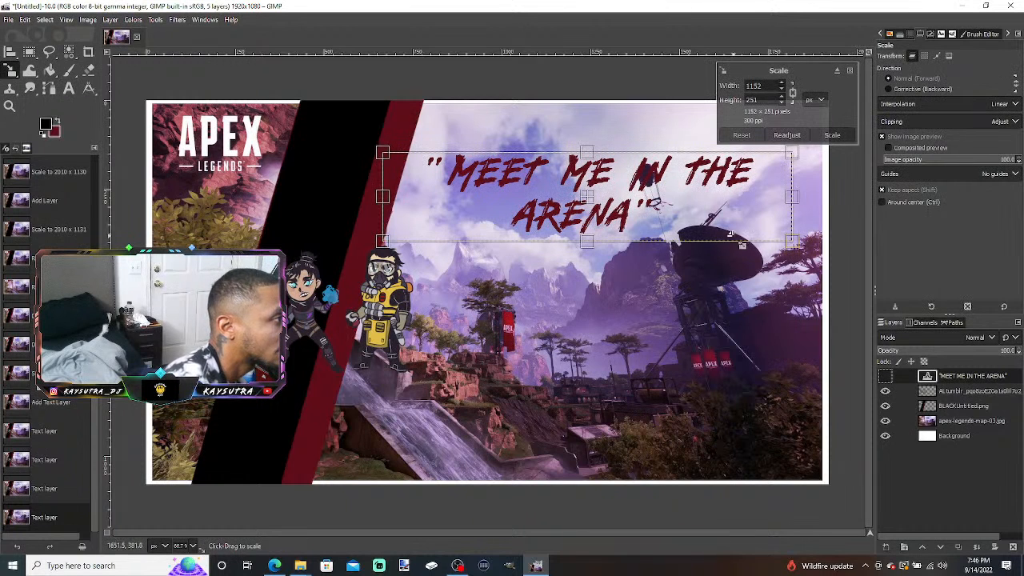
pyautogui.moveTo(595, 200); pyautogui.dragTo(578, 165)
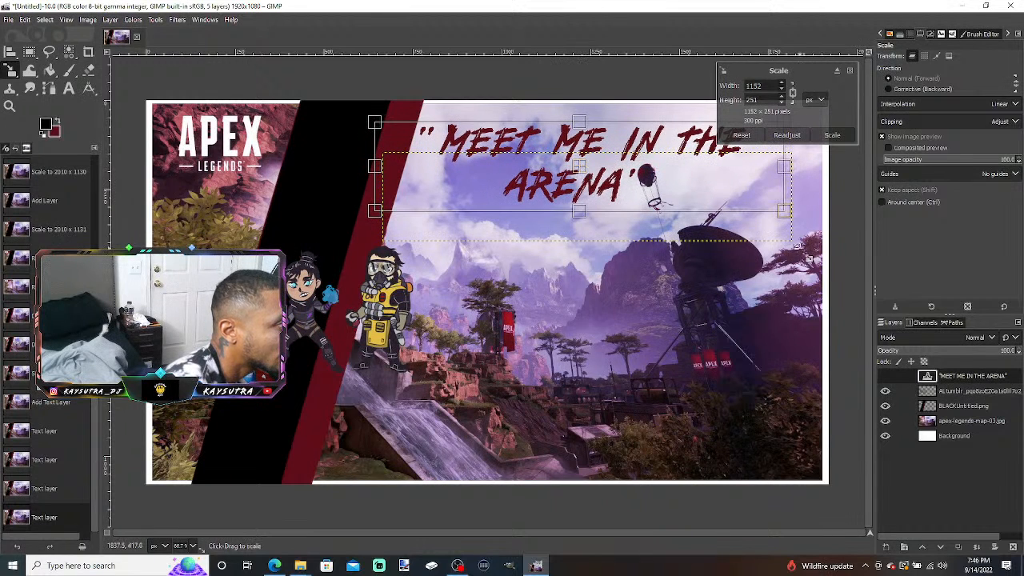
pyautogui.moveTo(795, 224); pyautogui.dragTo(776, 224)
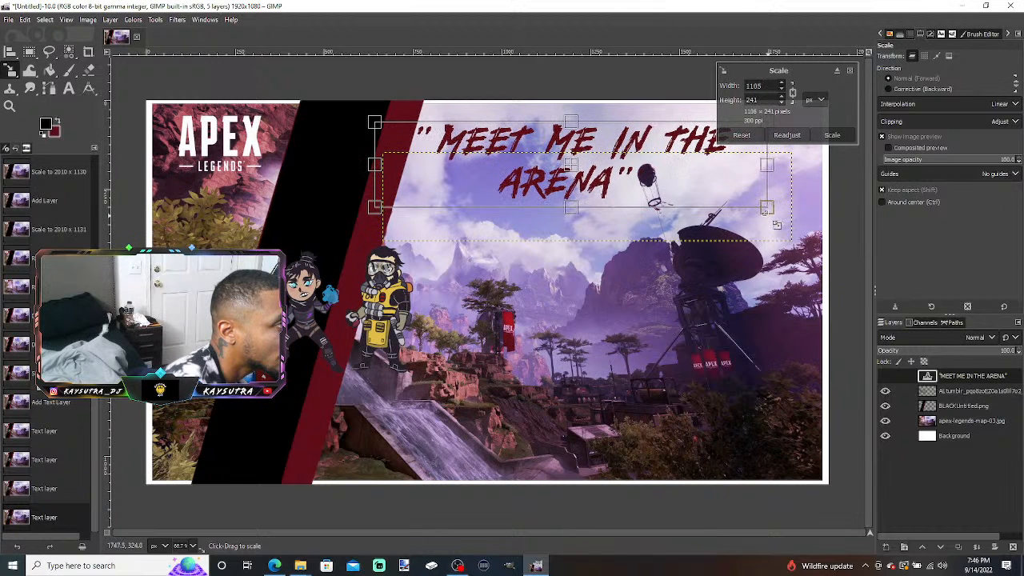
pyautogui.click(834, 136)
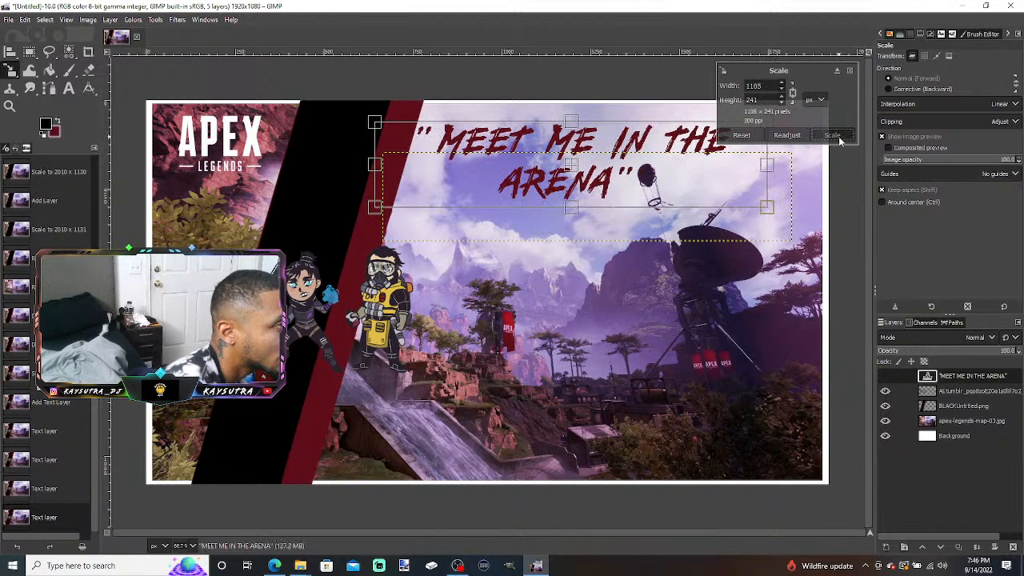
# - Rotate the title layer by -20.5° about its centre so that it slants upward to the right
pyautogui.hotkey('shift', 'r')
pyautogui.click(694, 187)
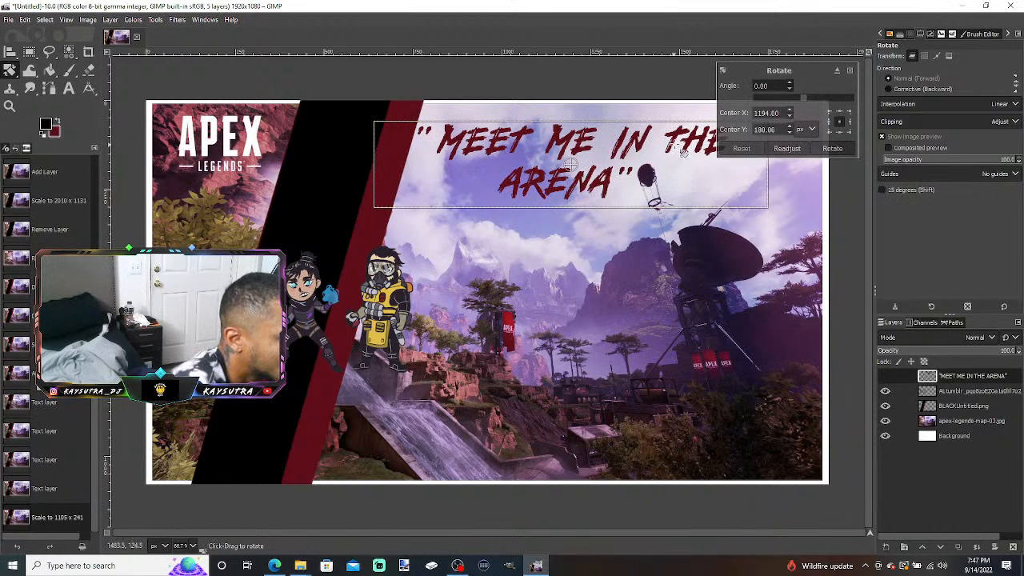
pyautogui.moveTo(684, 149); pyautogui.dragTo(641, 132)
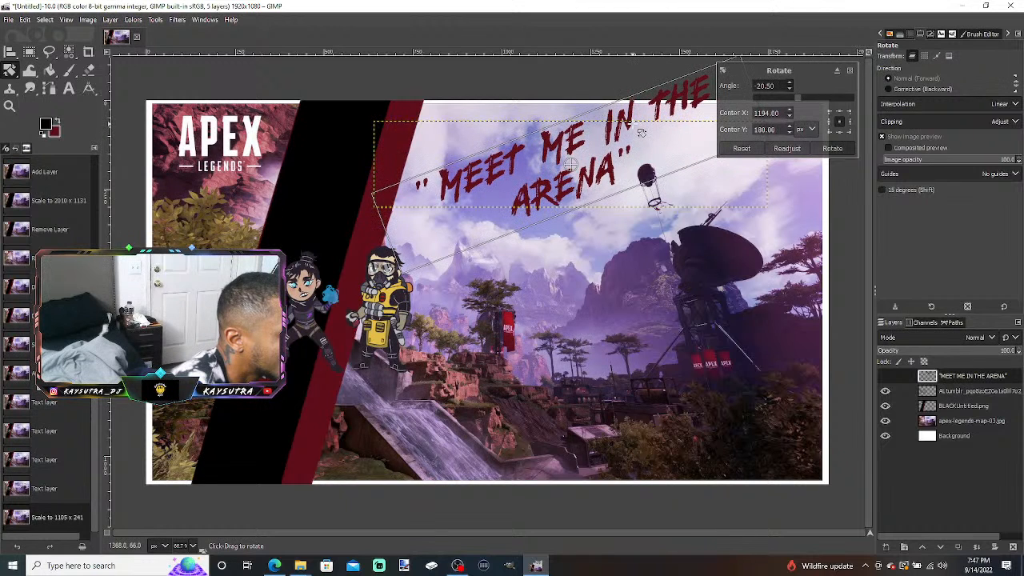
pyautogui.press('Return')
# - Shift the rotated title down and slightly left with the Scale tool, keeping its size, so all the words sit inside the canvas
pyautogui.hotkey('shift', 's')
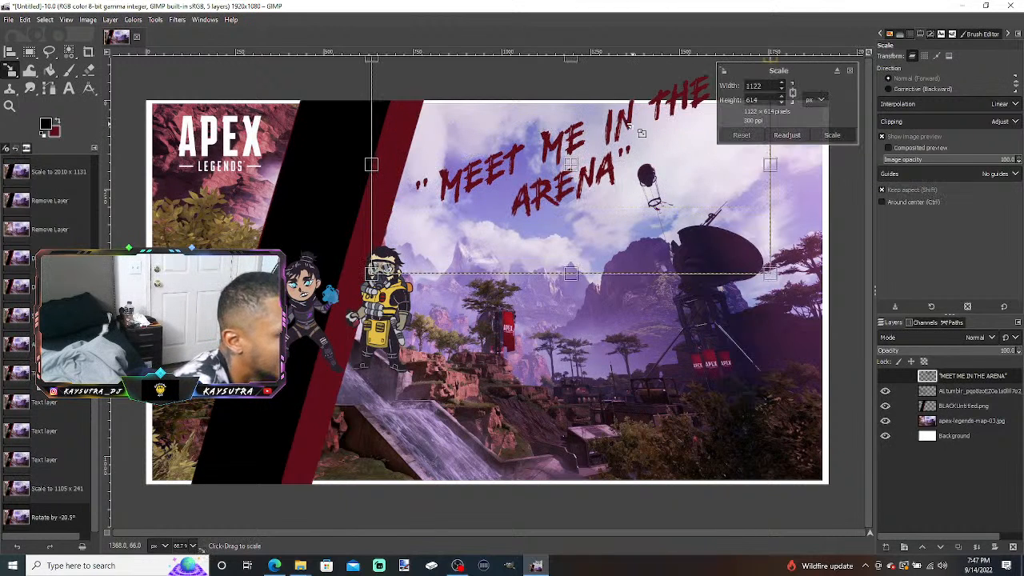
pyautogui.moveTo(570, 164); pyautogui.dragTo(554, 203)
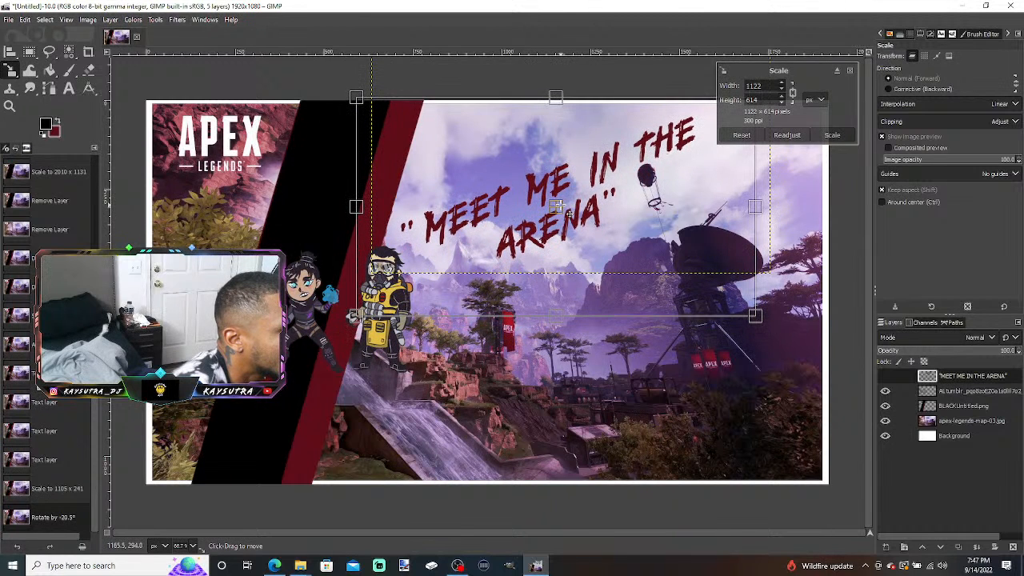
pyautogui.click(833, 136)
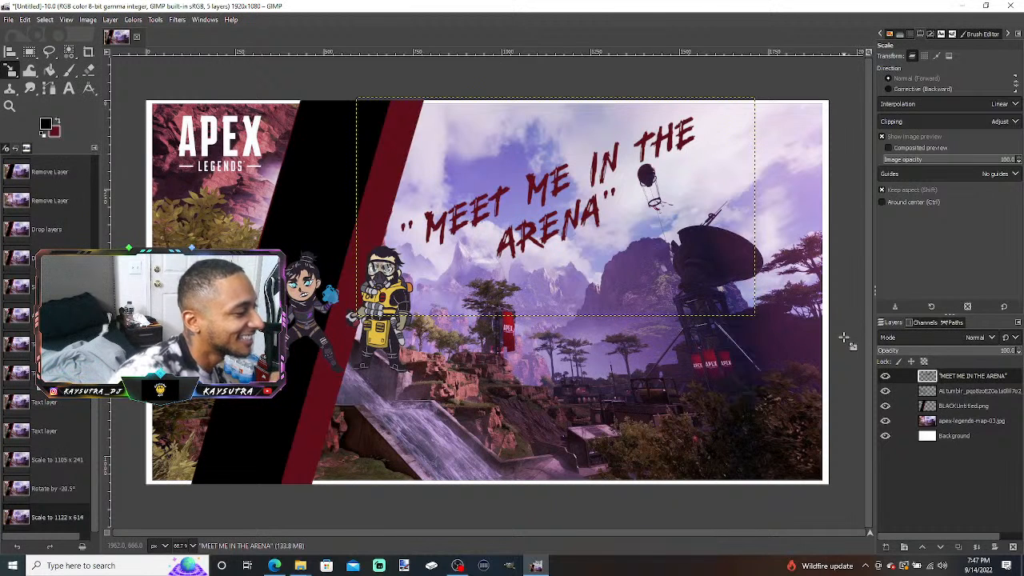
pyautogui.click(457, 565)
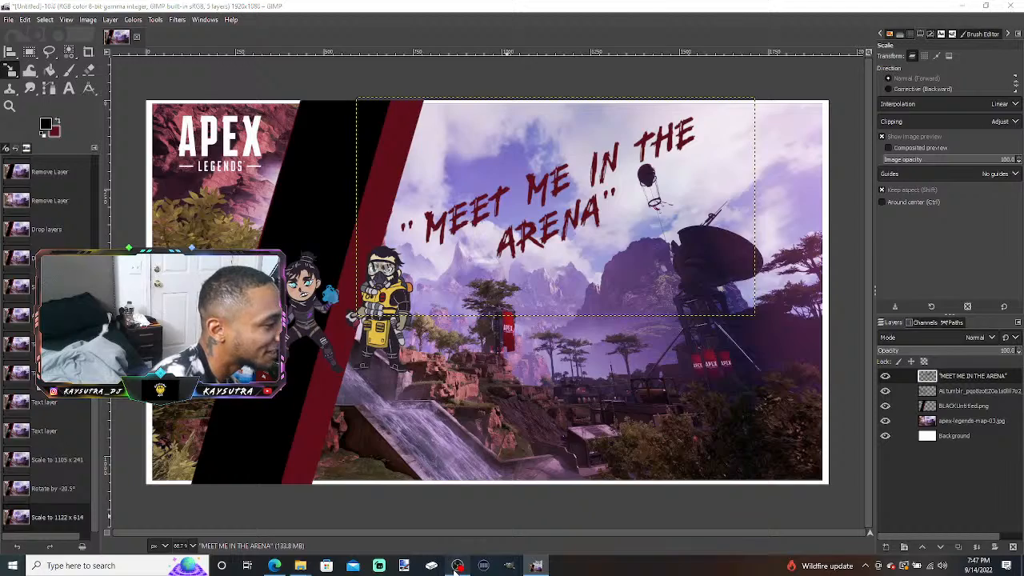